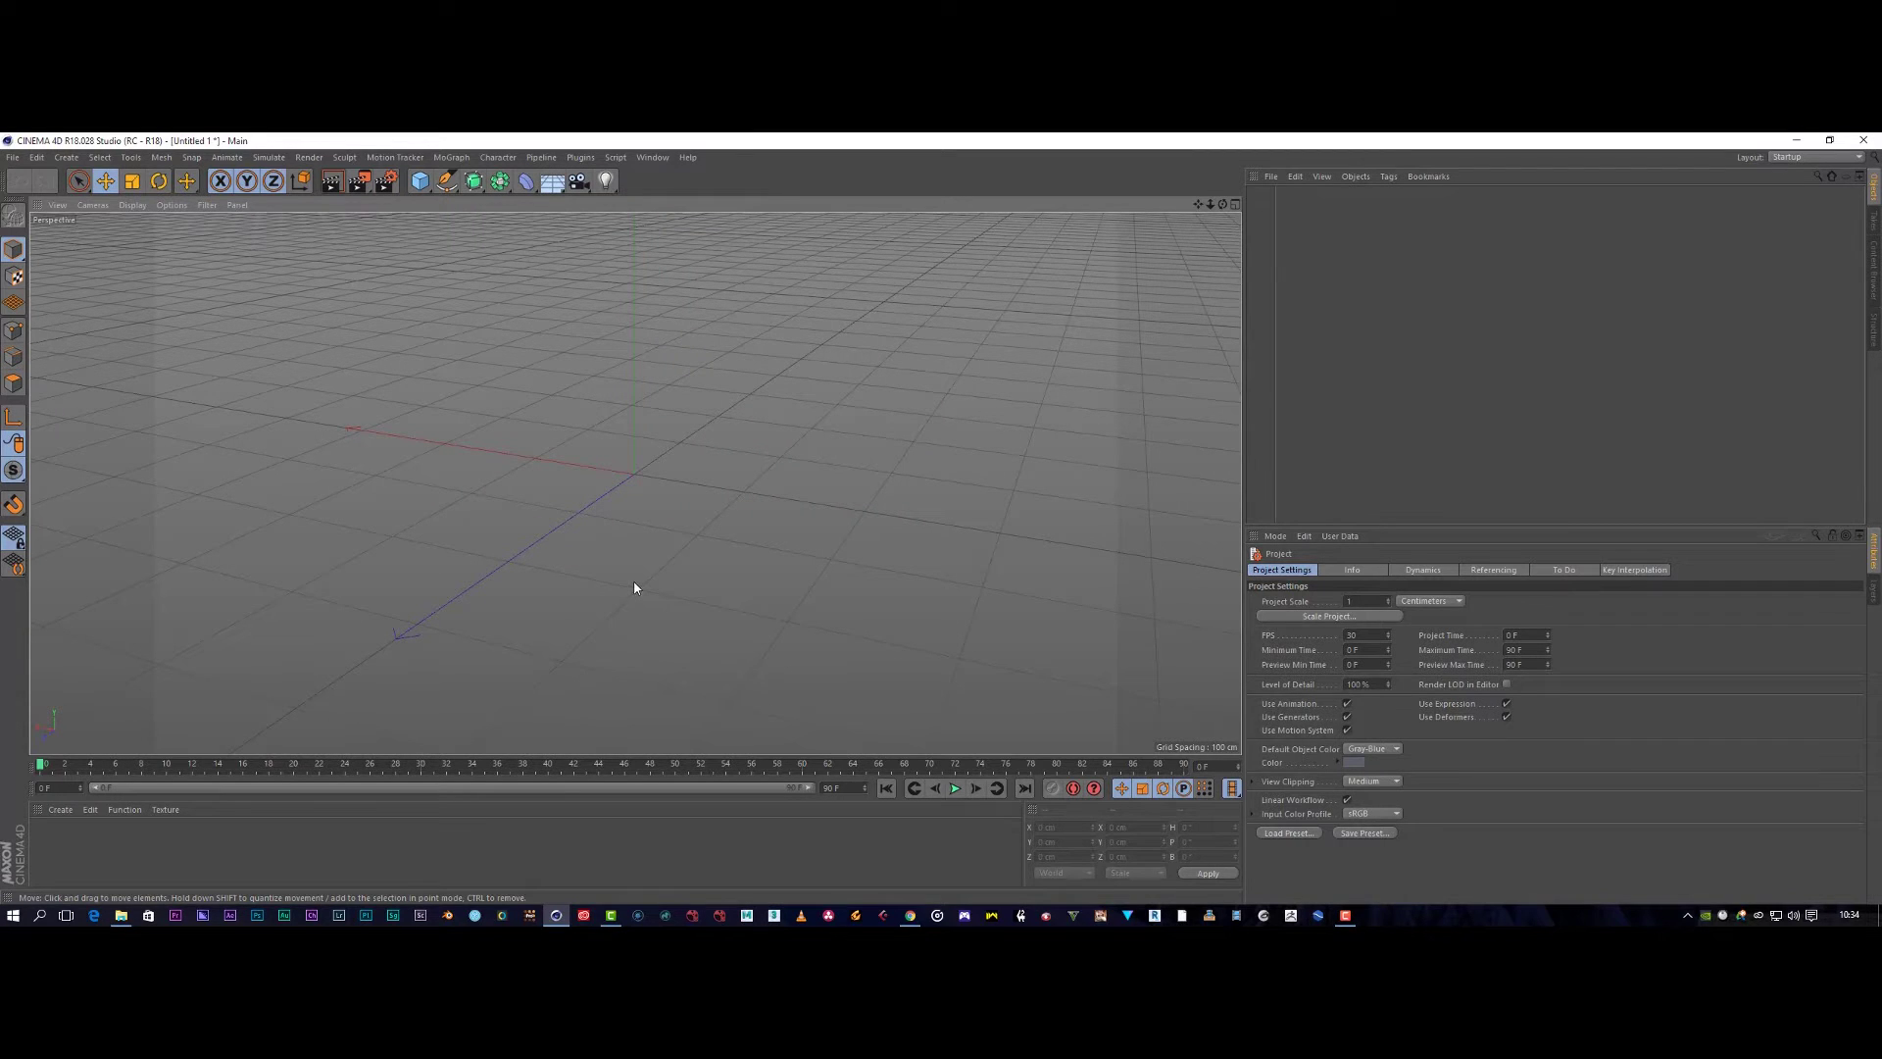
# Add a plane as the floor and set its width and height to 900 cm.
pyautogui.click(422, 186)
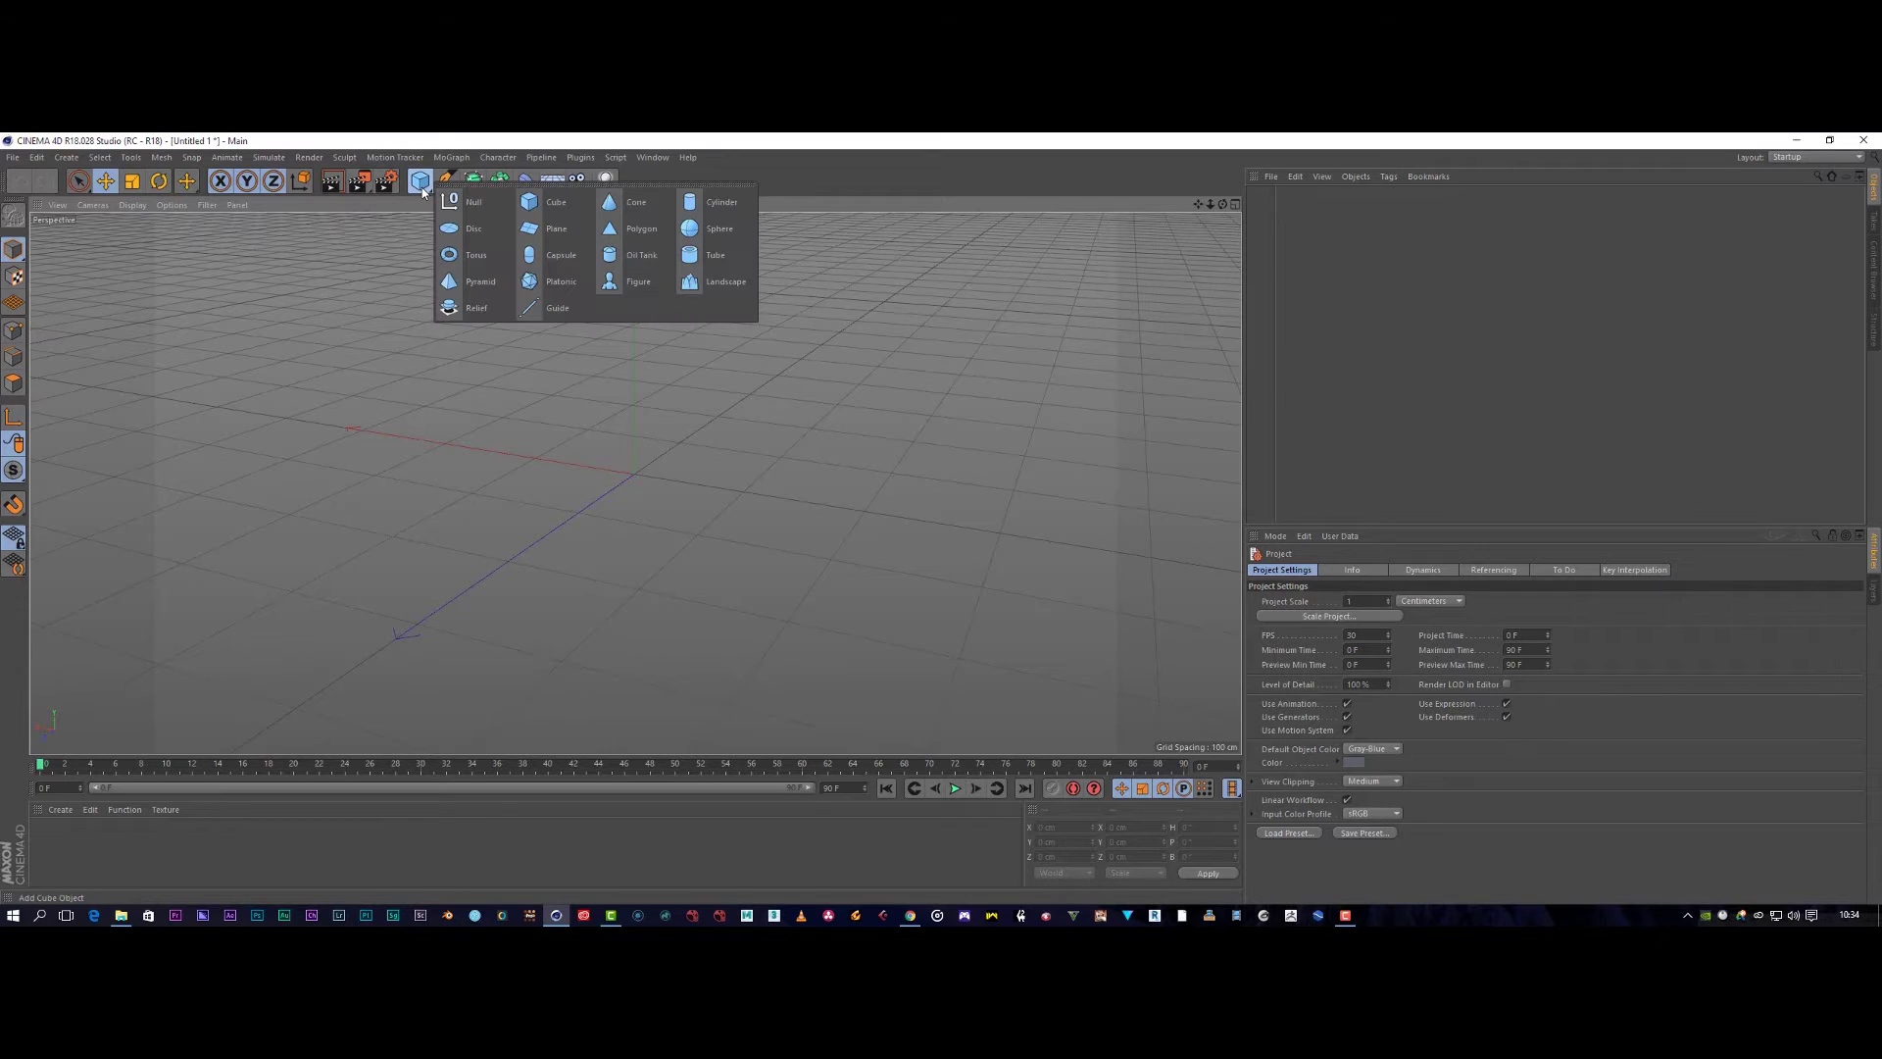
pyautogui.click(551, 228)
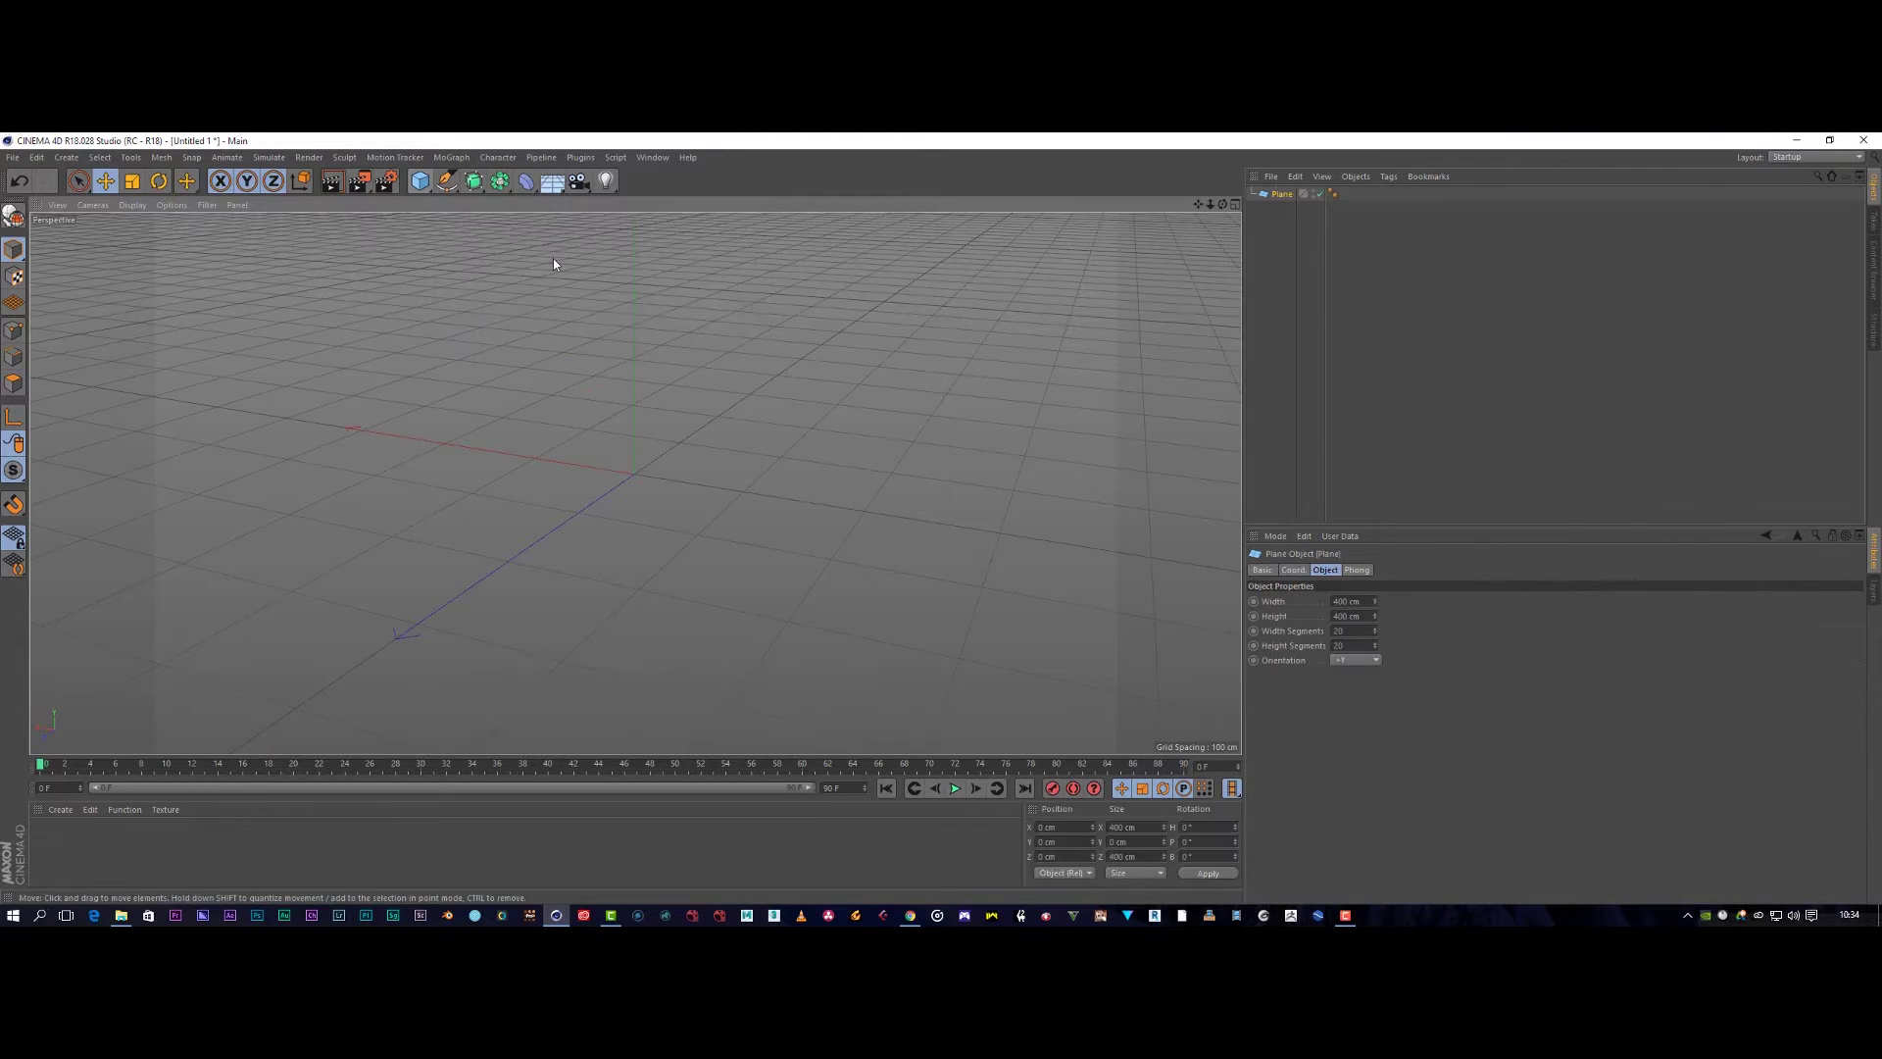
pyautogui.doubleClick(1348, 601)
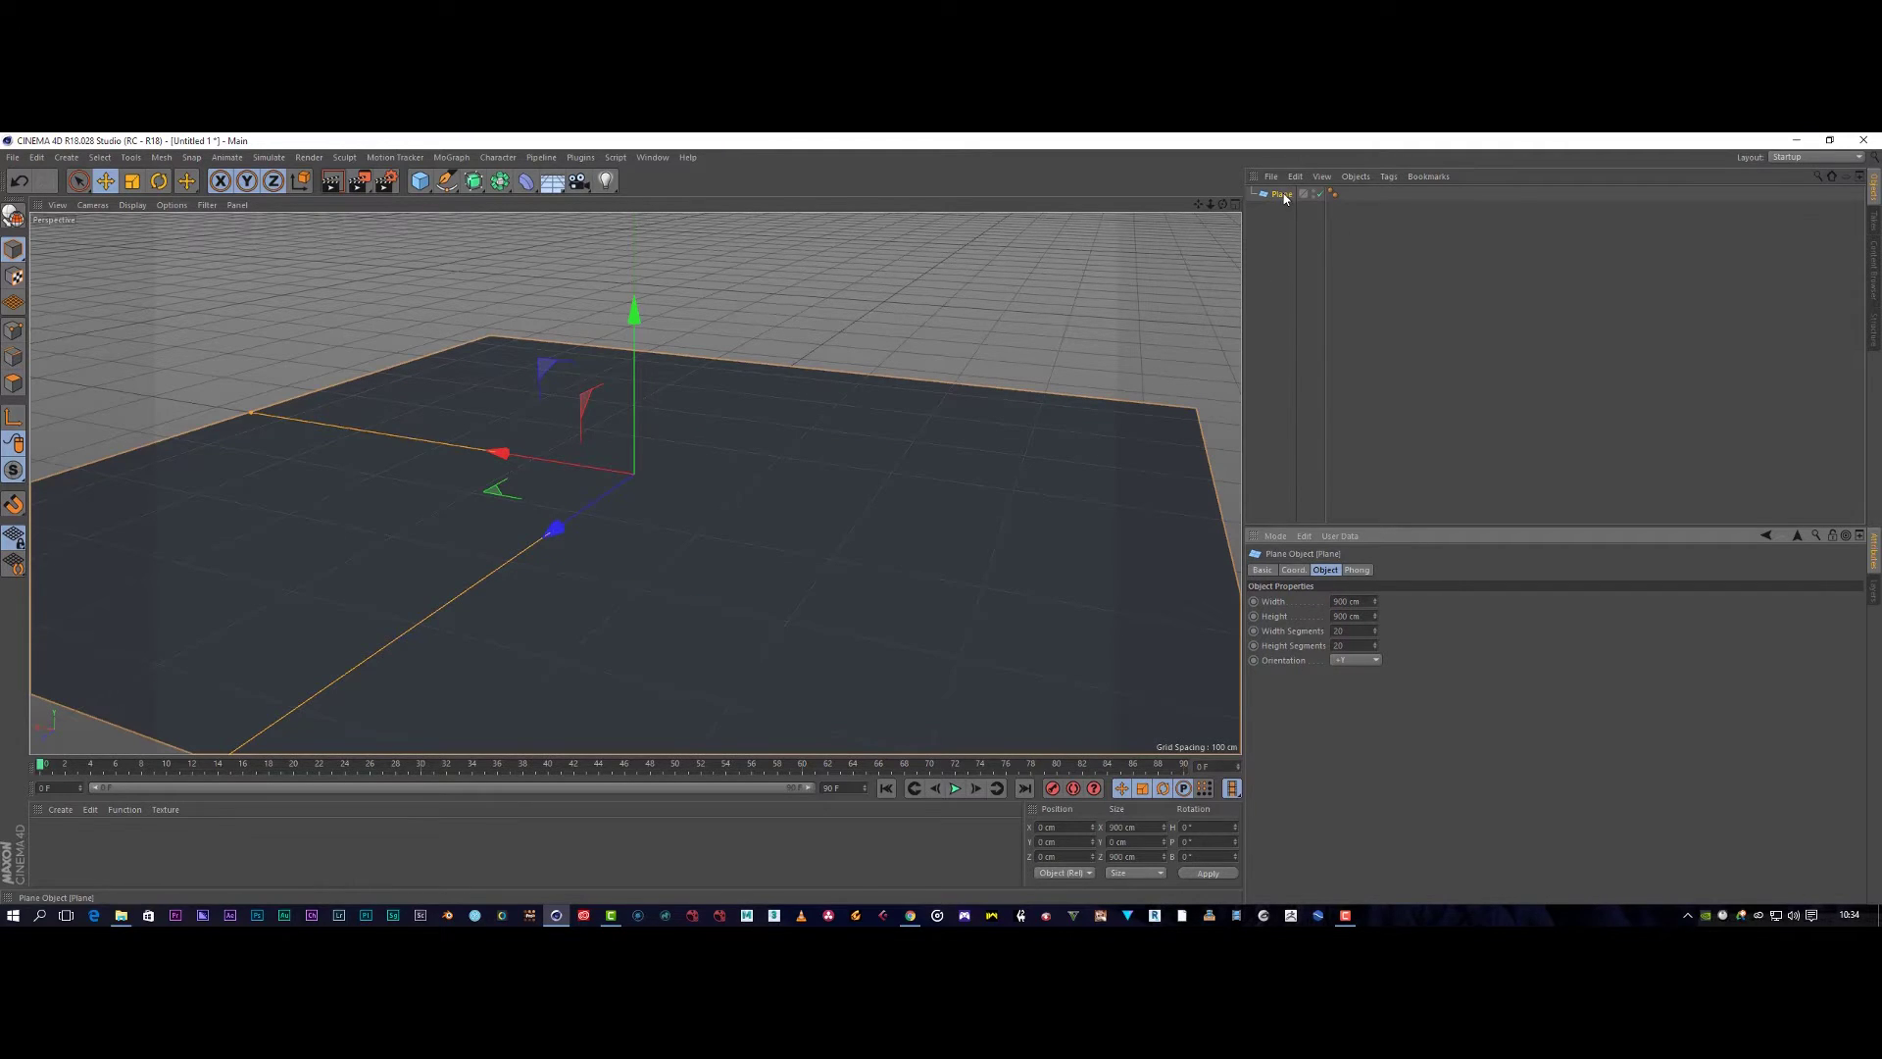
# Duplicate the floor plane, pitch the copy about 80° upright and move it to the floor's rear edge as a back wall.
pyautogui.hotkey('ctrl', 'c')
pyautogui.hotkey('ctrl', 'v')
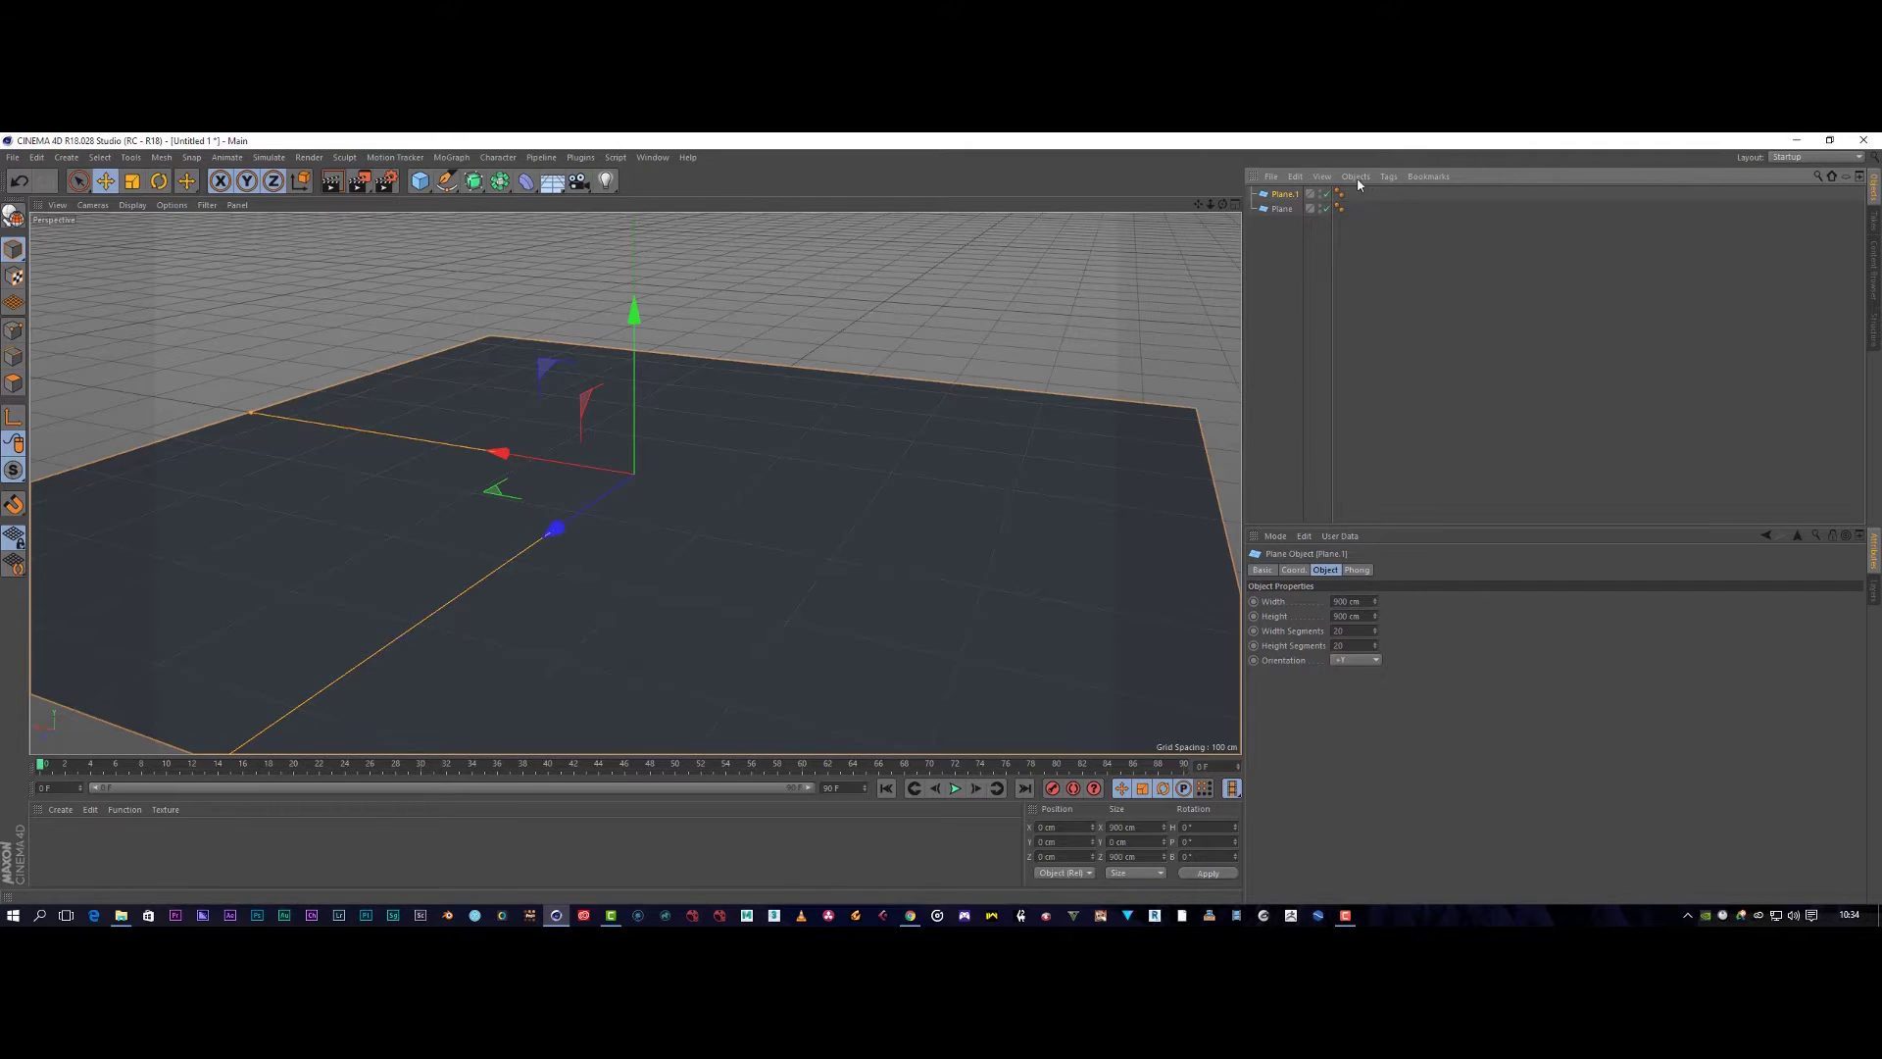
pyautogui.click(160, 183)
pyautogui.moveTo(598, 432); pyautogui.dragTo(561, 633)
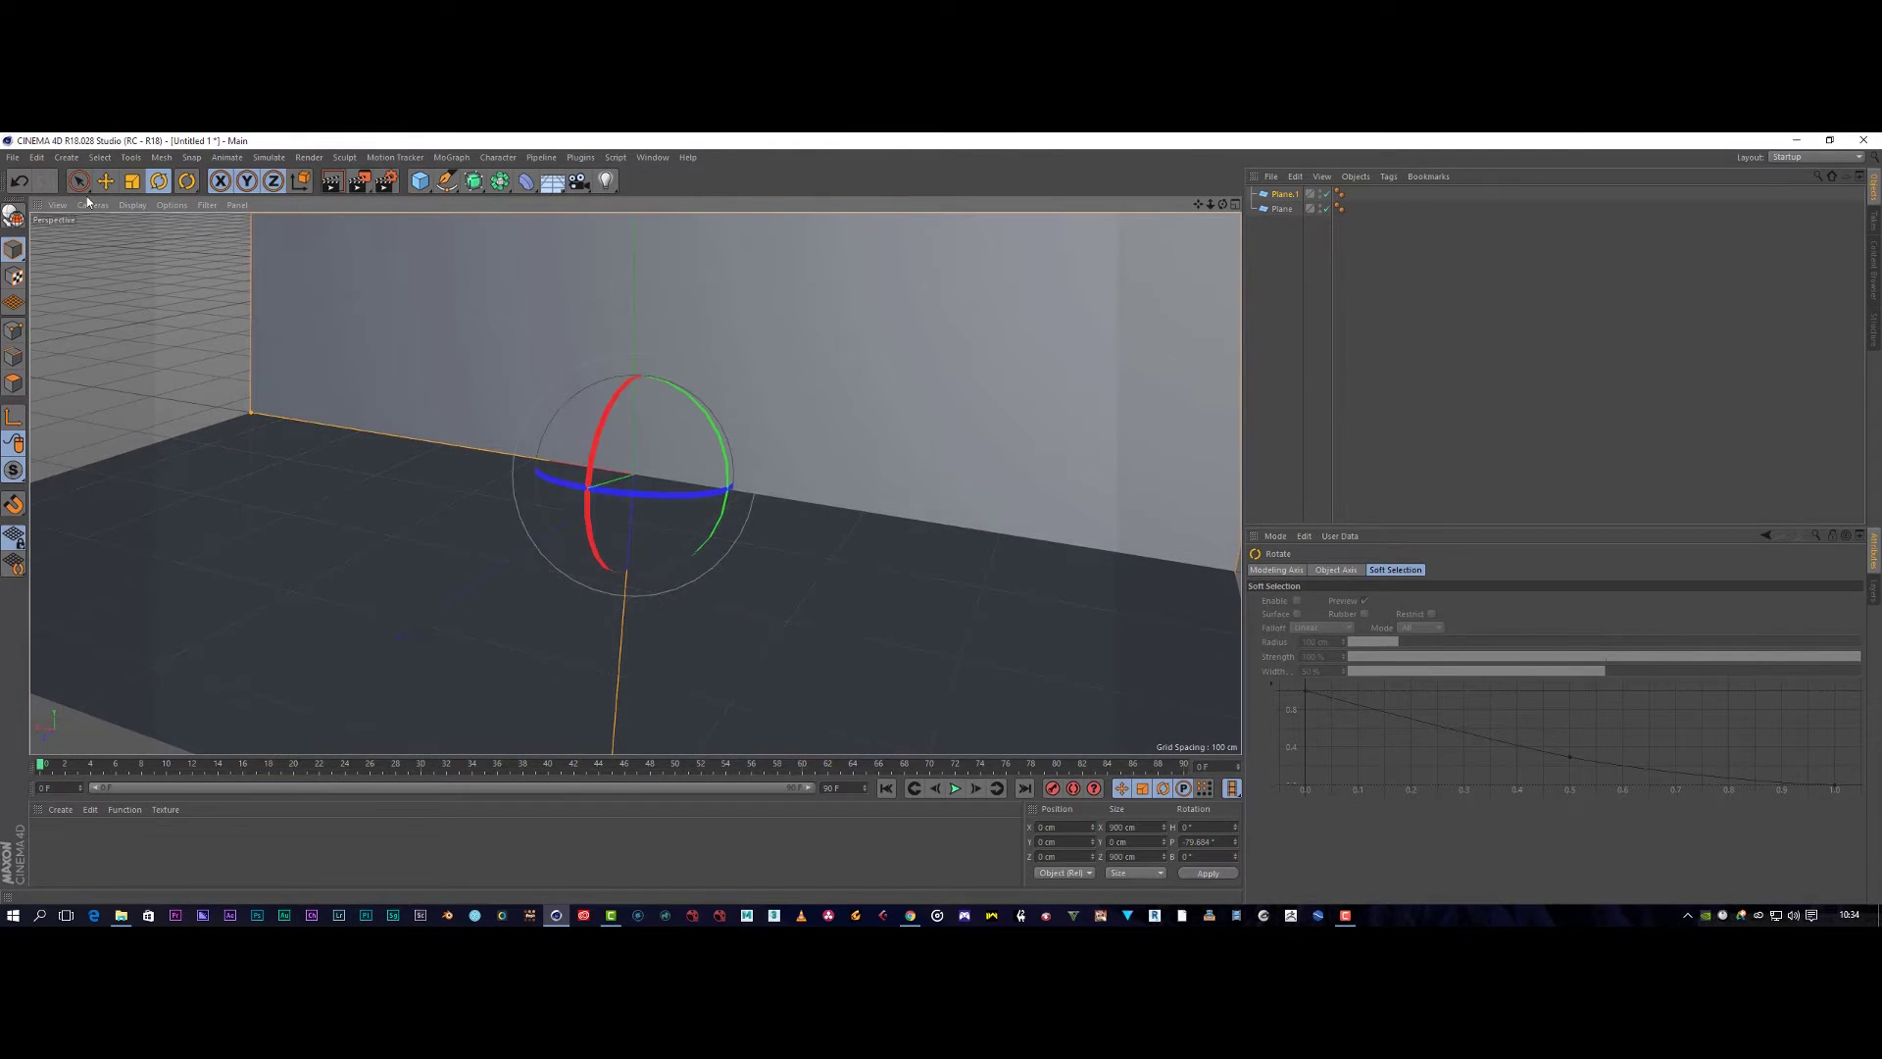
pyautogui.press('e')
pyautogui.moveTo(570, 499); pyautogui.dragTo(647, 476)
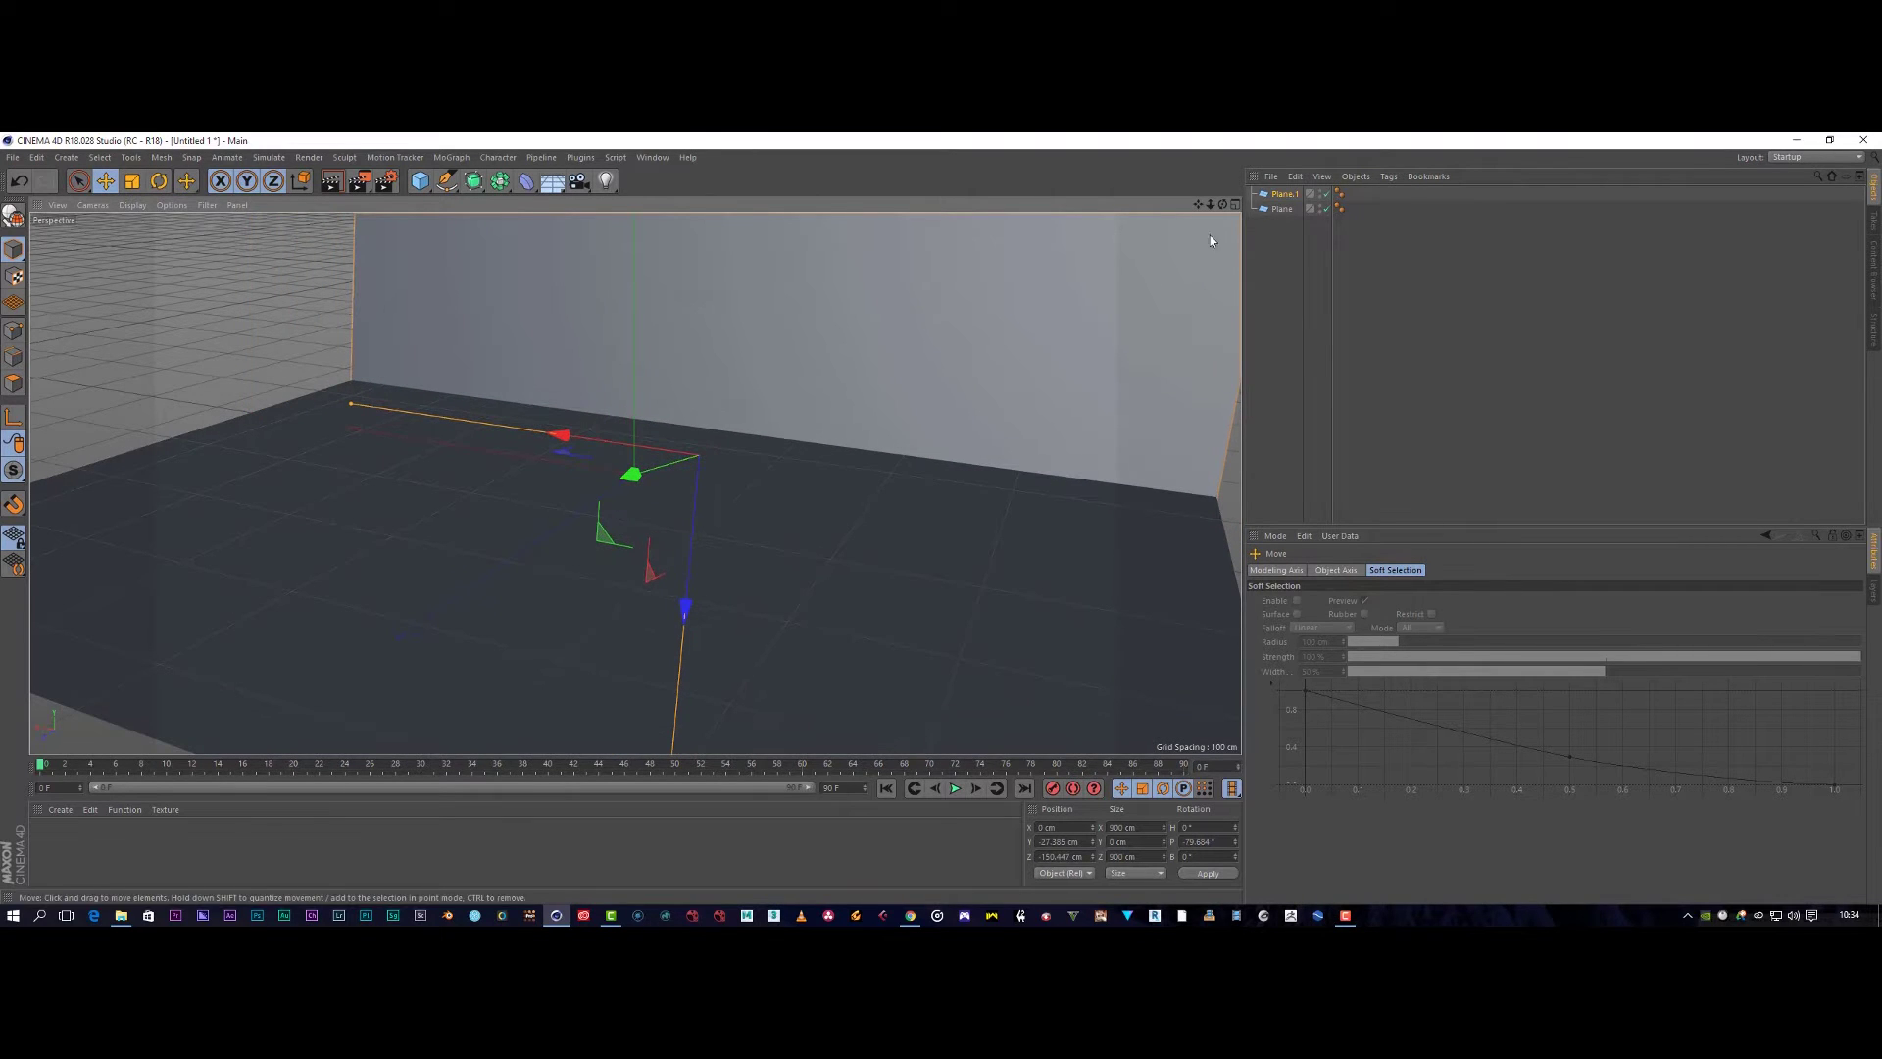
# Duplicate the back wall, turn the copy about 87° and move it to the floor's left edge as a side wall.
pyautogui.click(1284, 195)
pyautogui.hotkey('ctrl', 'c')
pyautogui.hotkey('ctrl', 'v')
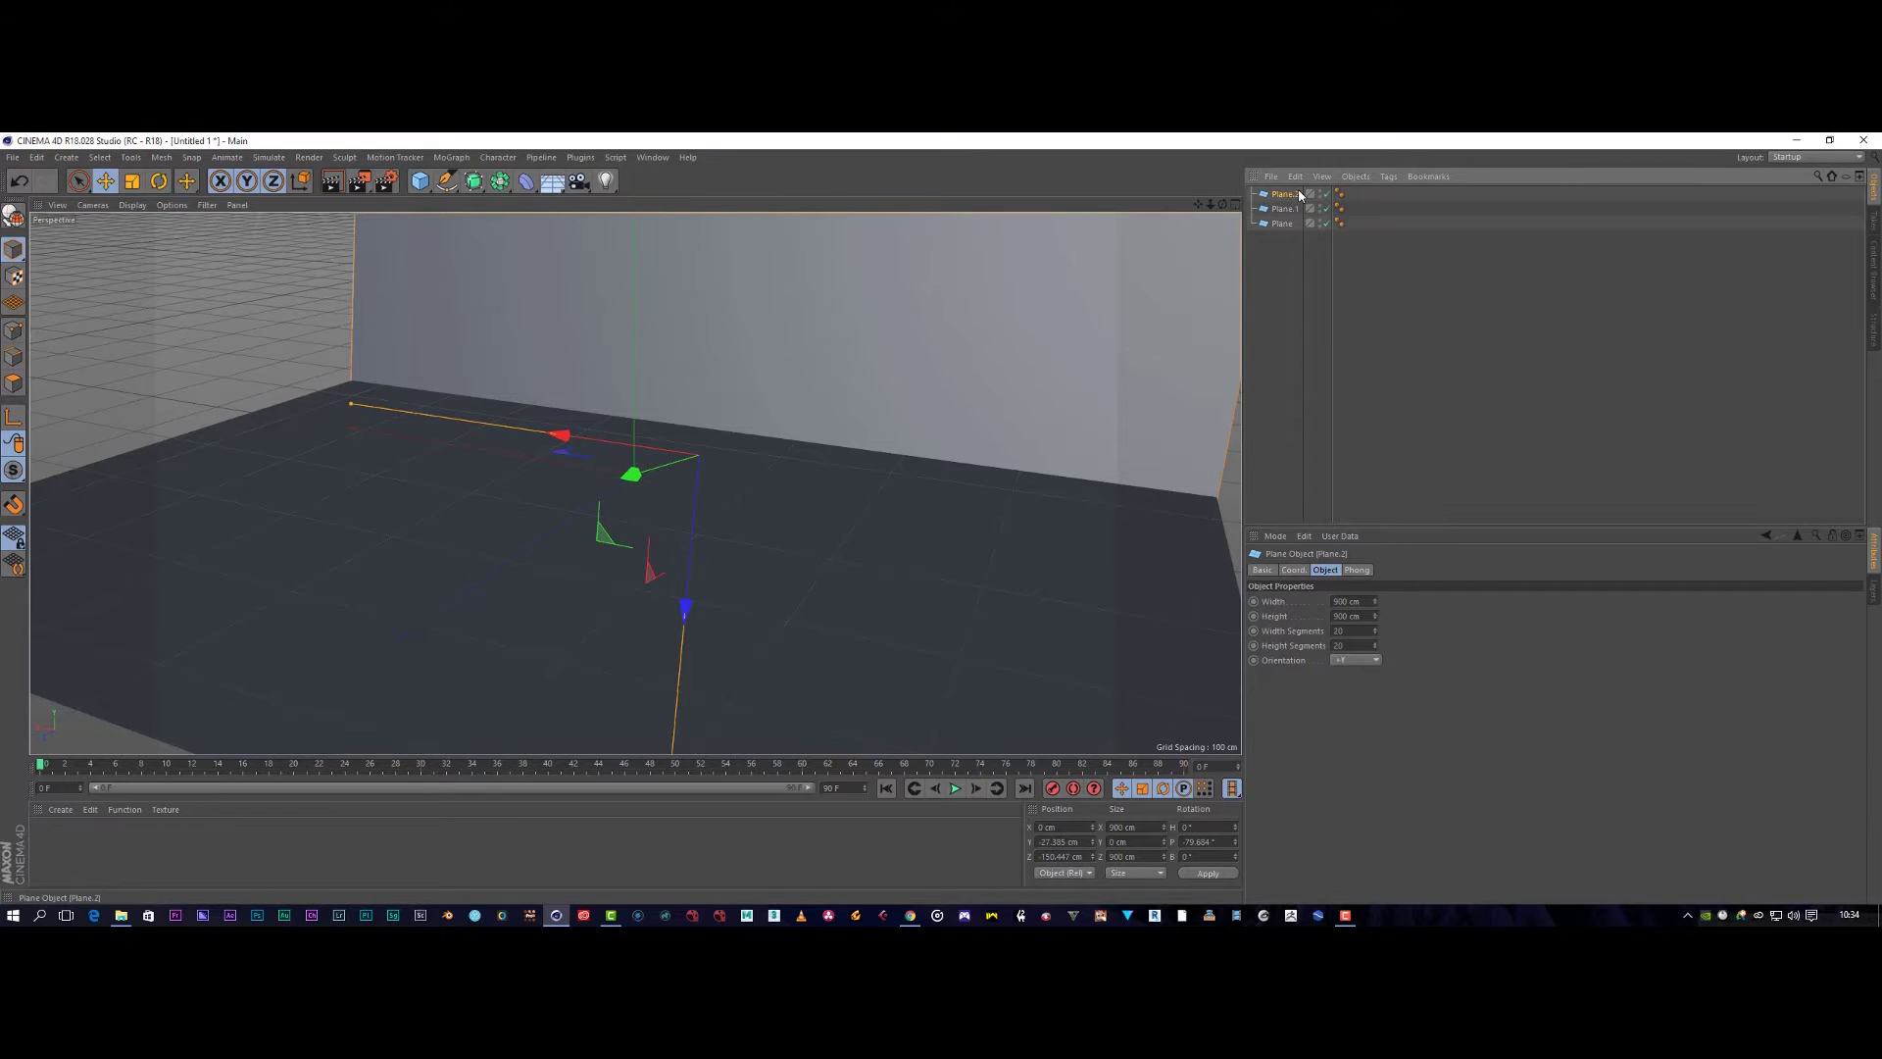
pyautogui.click(157, 181)
pyautogui.moveTo(666, 465); pyautogui.dragTo(790, 452)
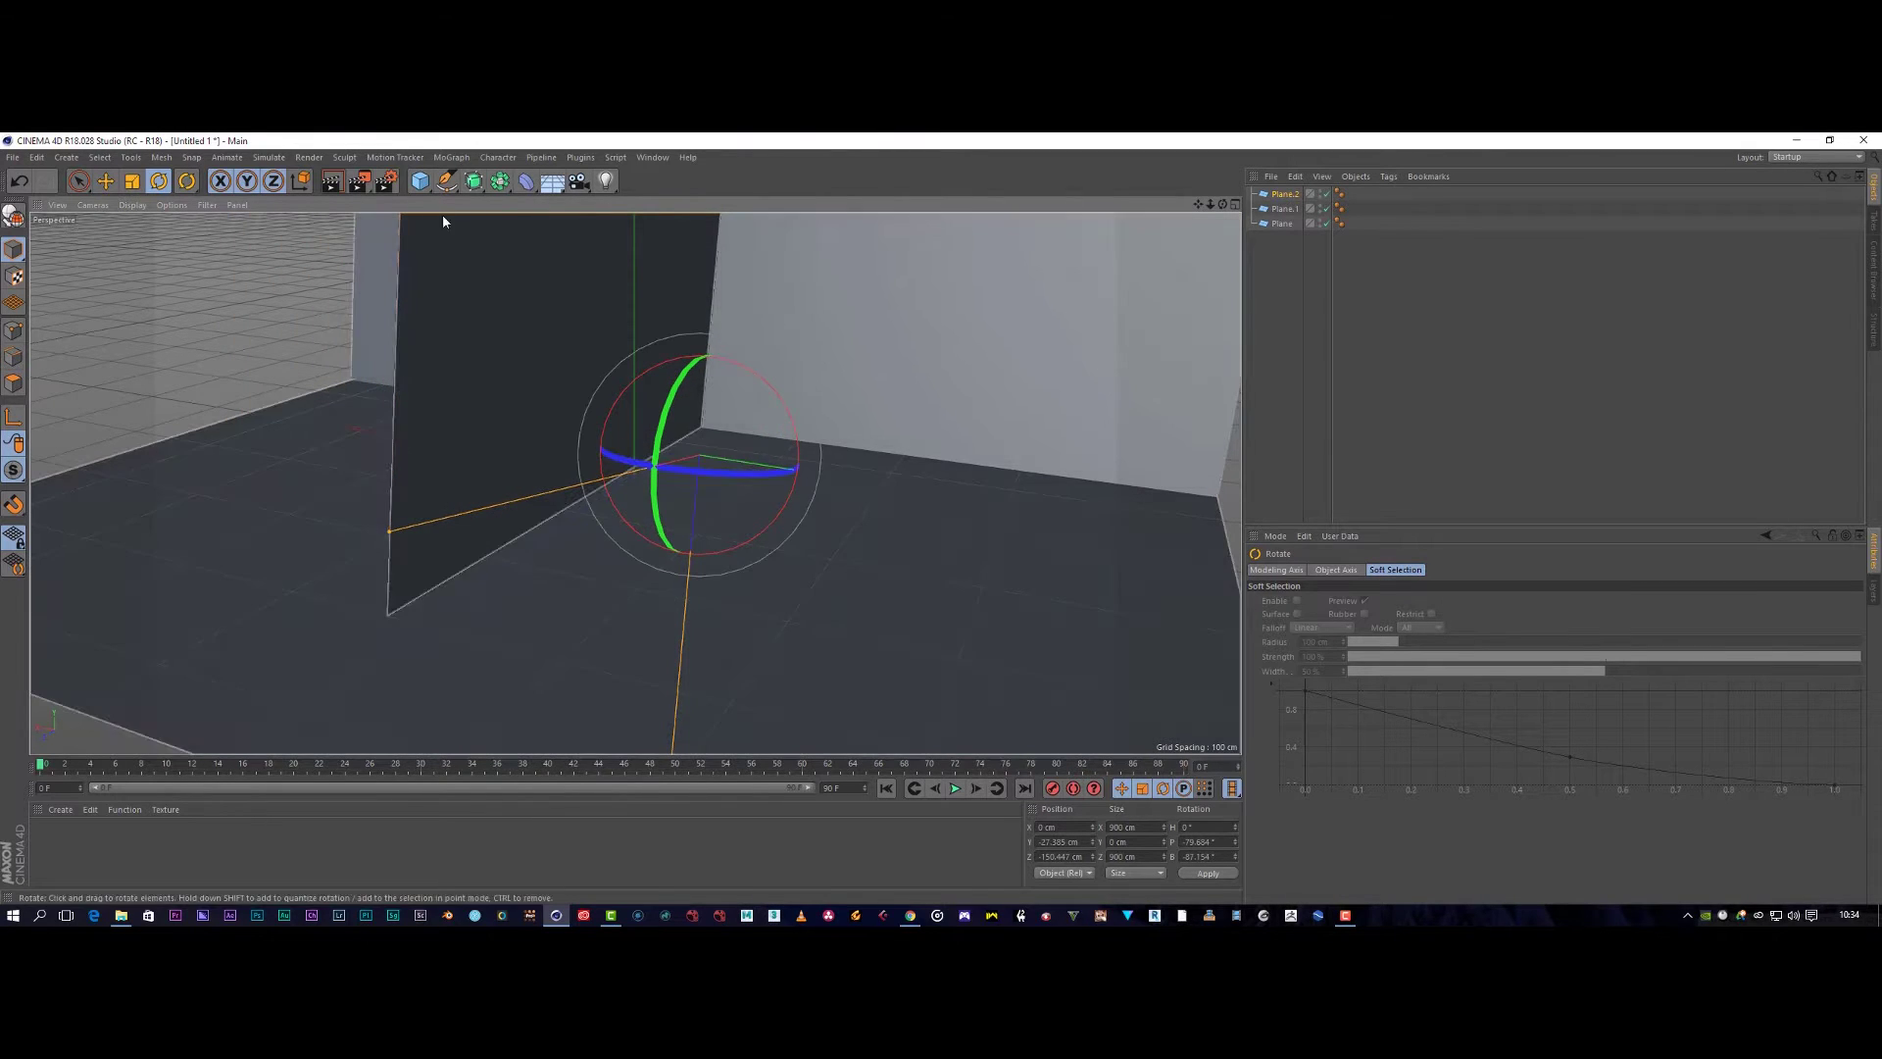
pyautogui.click(106, 181)
pyautogui.moveTo(851, 475); pyautogui.dragTo(581, 448)
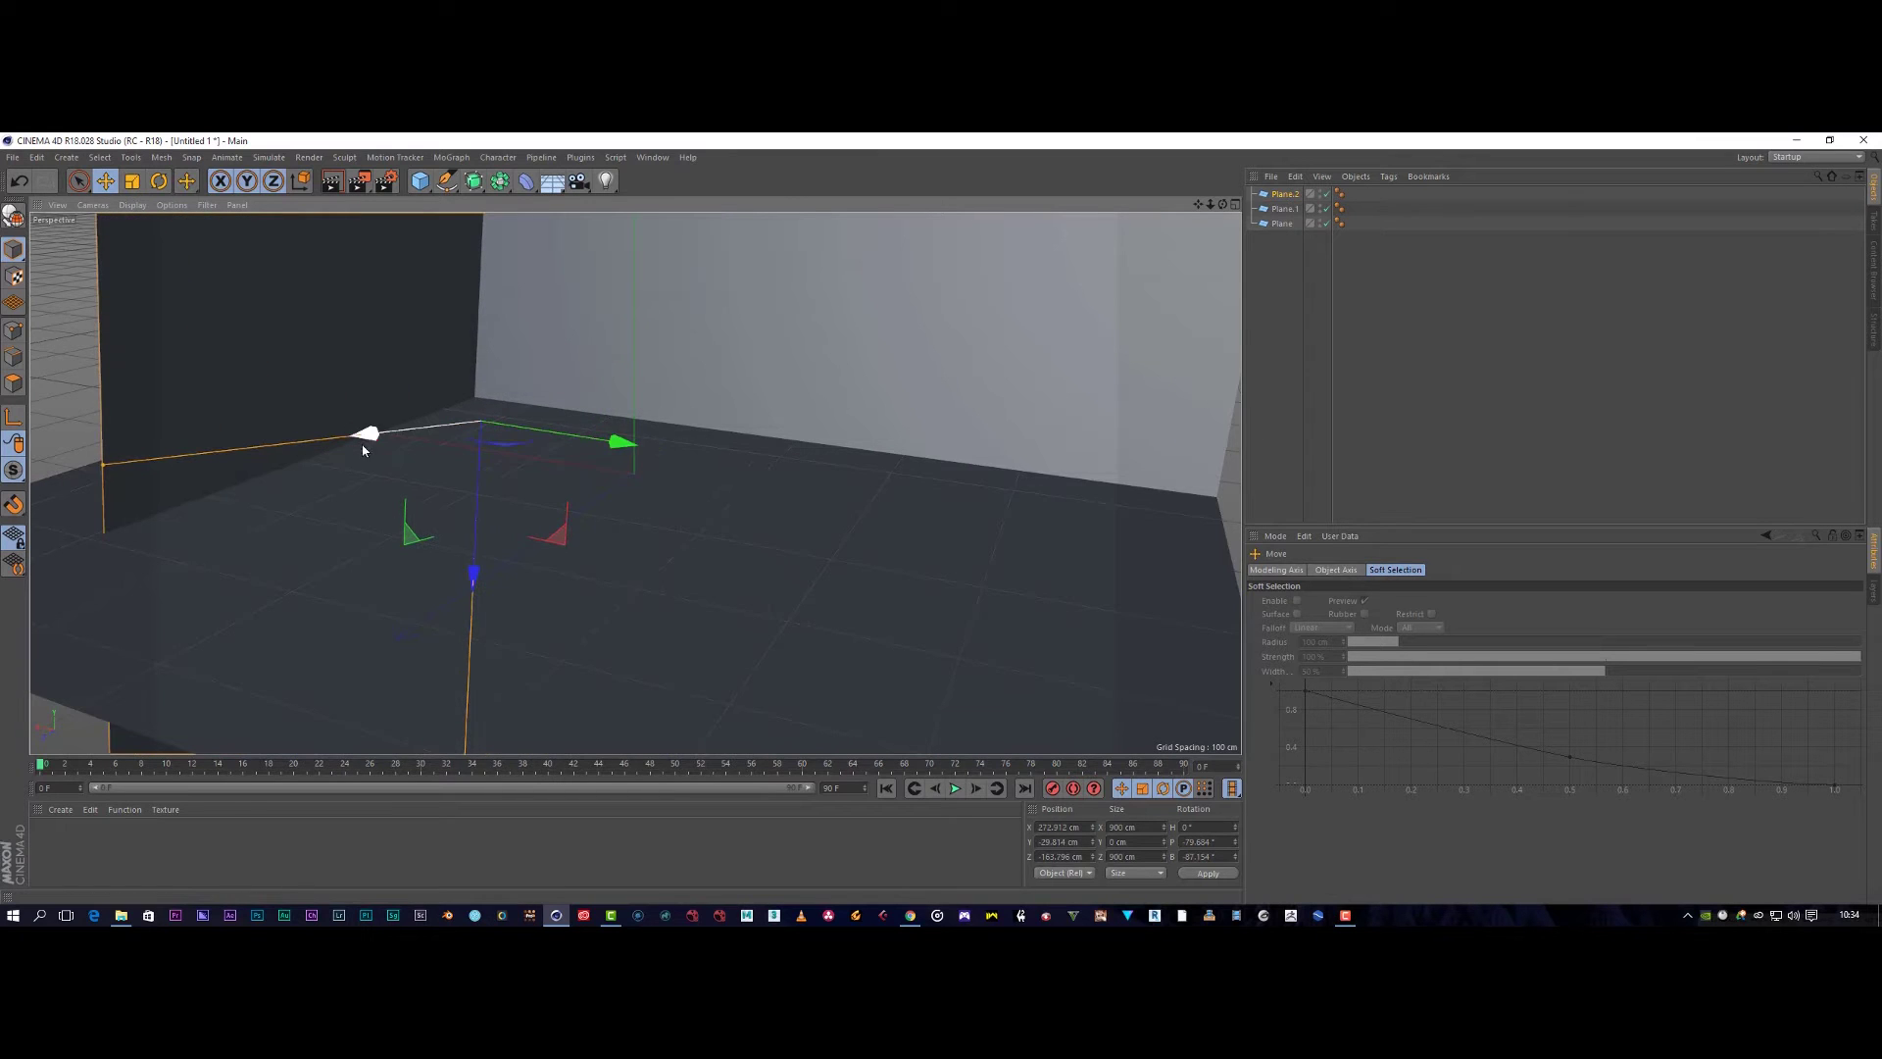
pyautogui.moveTo(383, 440); pyautogui.dragTo(341, 443)
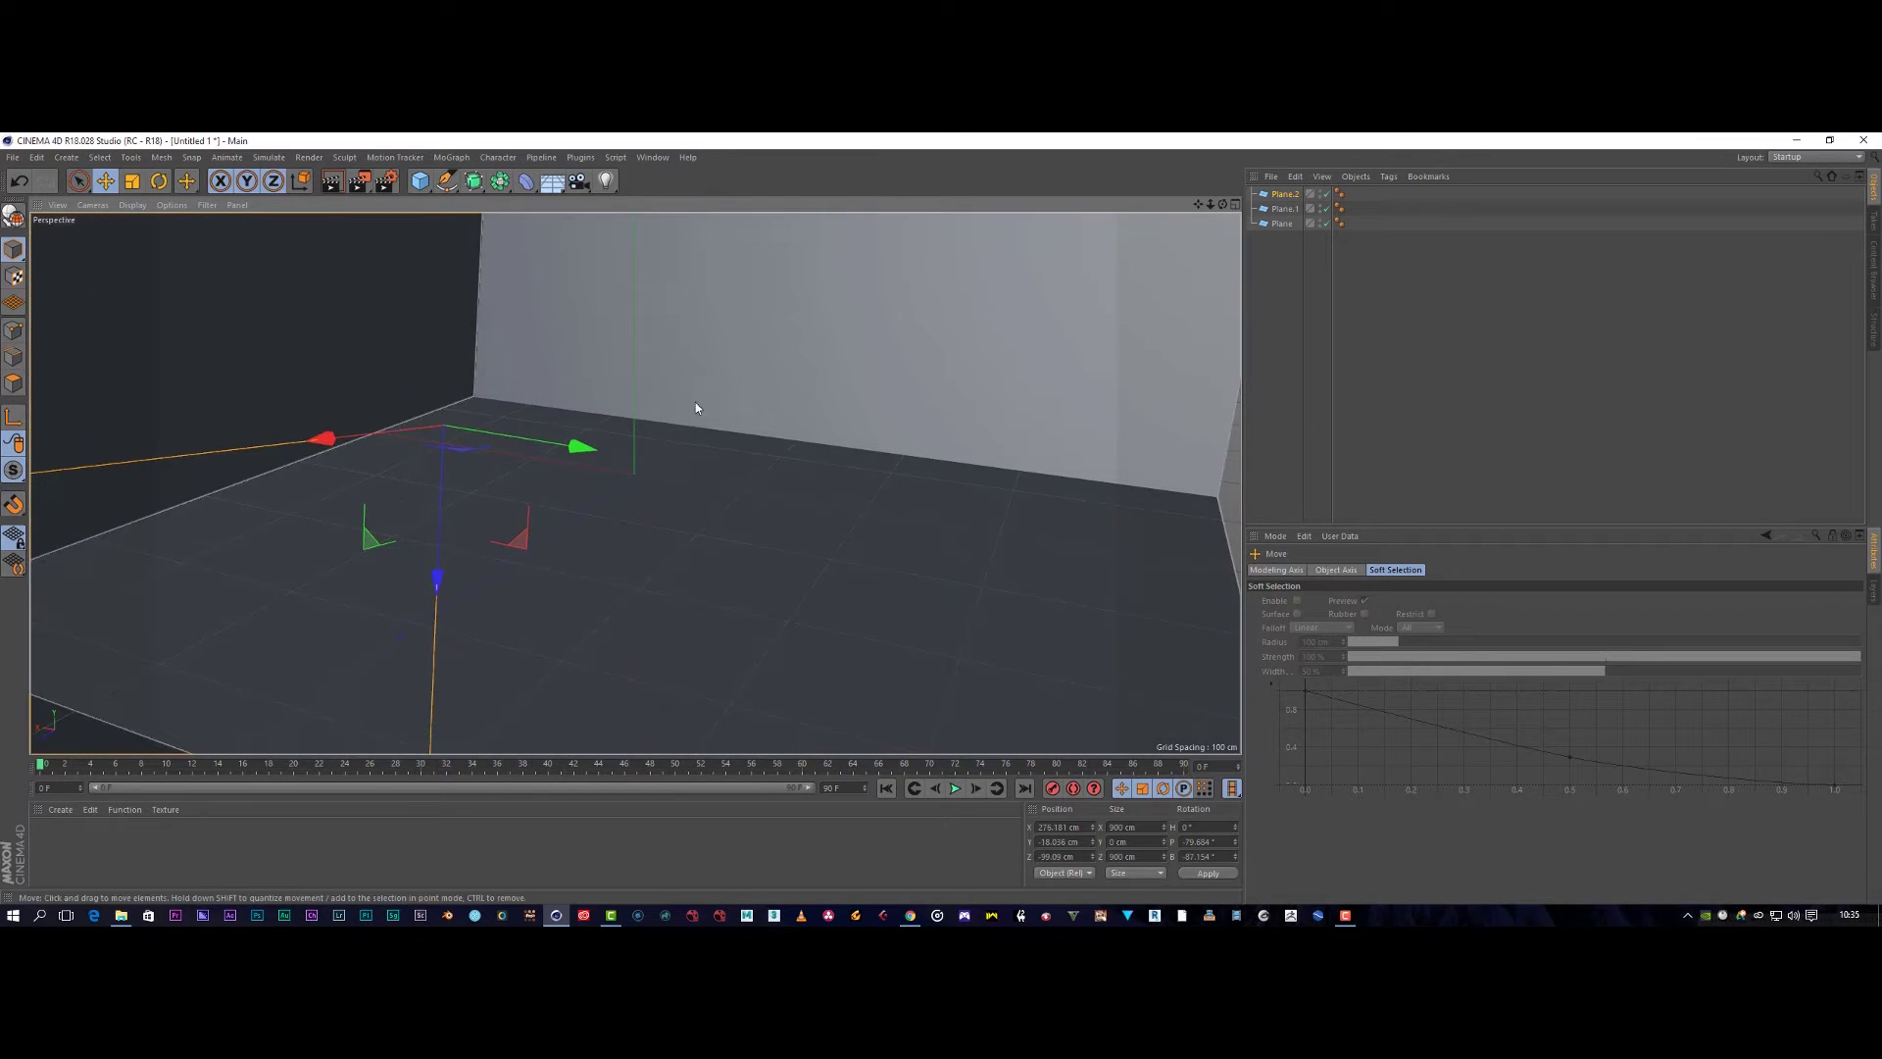
# Duplicate the left side wall and rotate the copy roughly half a turn so it faces the opposite way.
pyautogui.click(1285, 195)
pyautogui.hotkey('ctrl', 'c')
pyautogui.hotkey('ctrl', 'v')
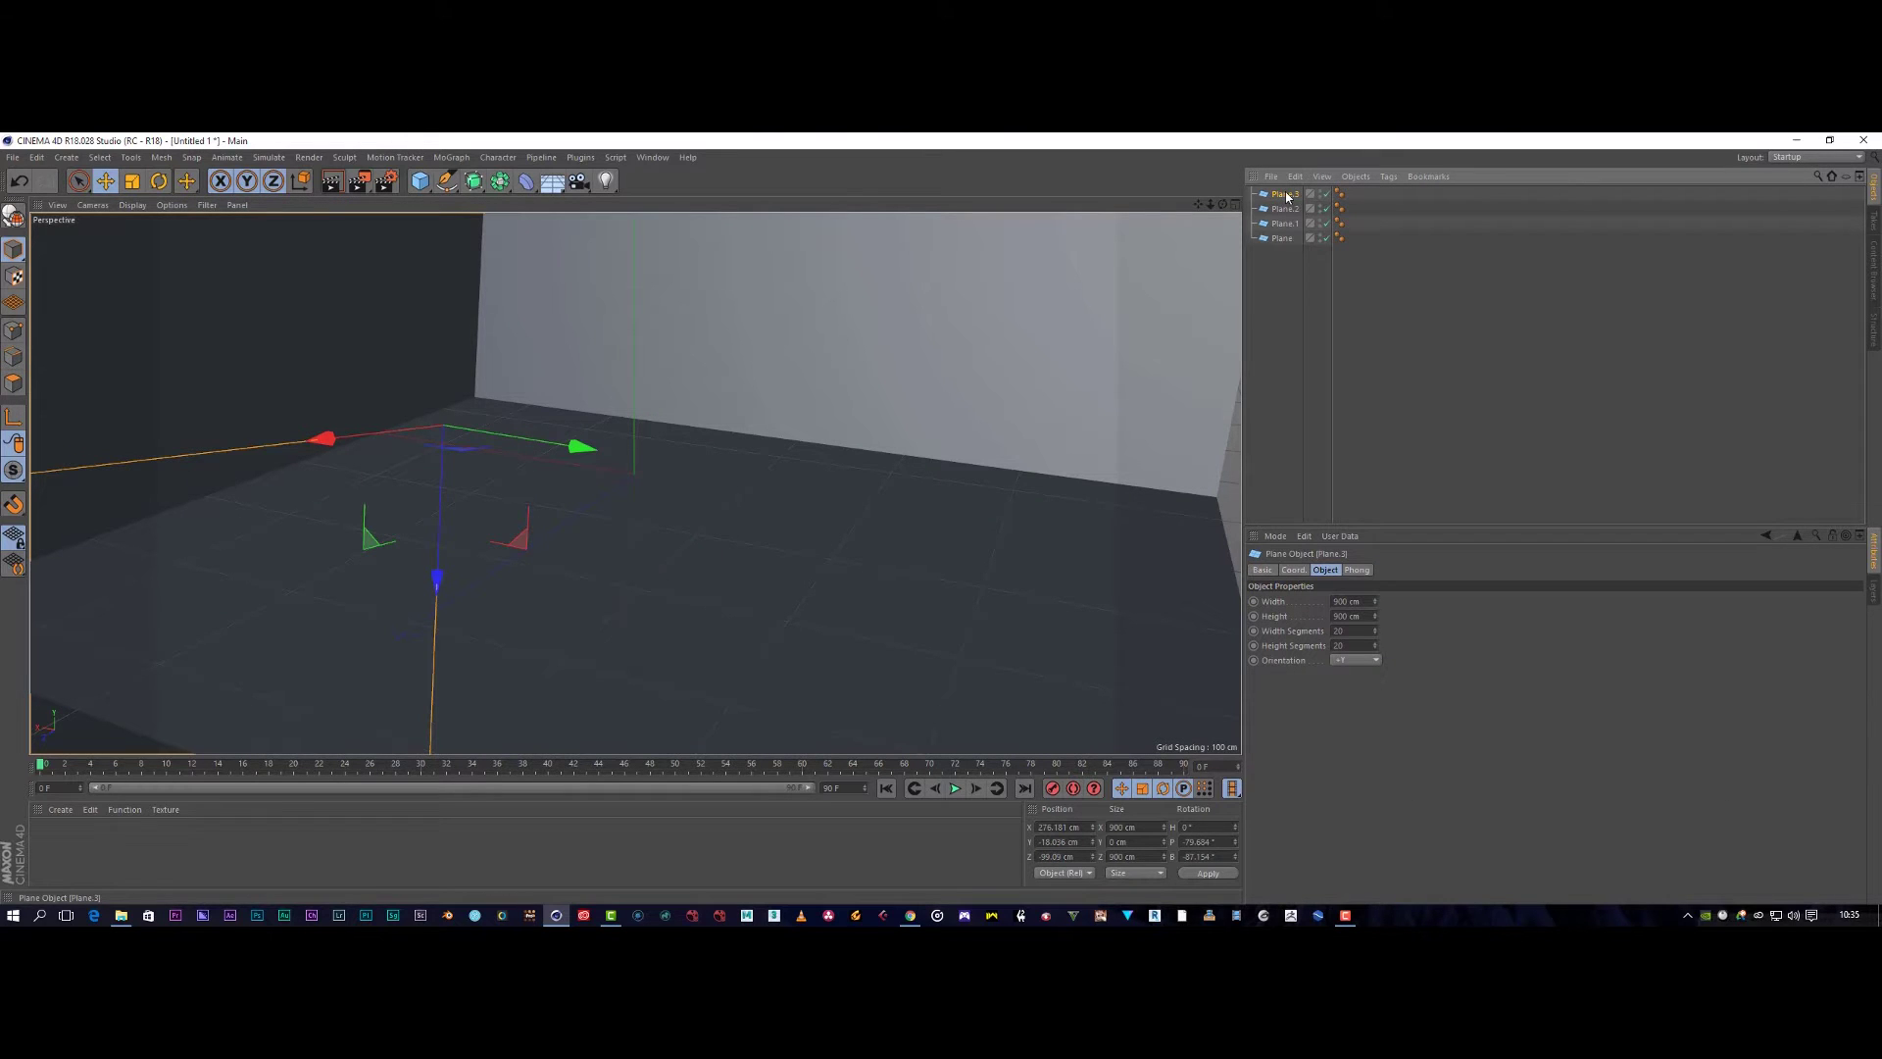
pyautogui.scroll(-5, 459, 417)
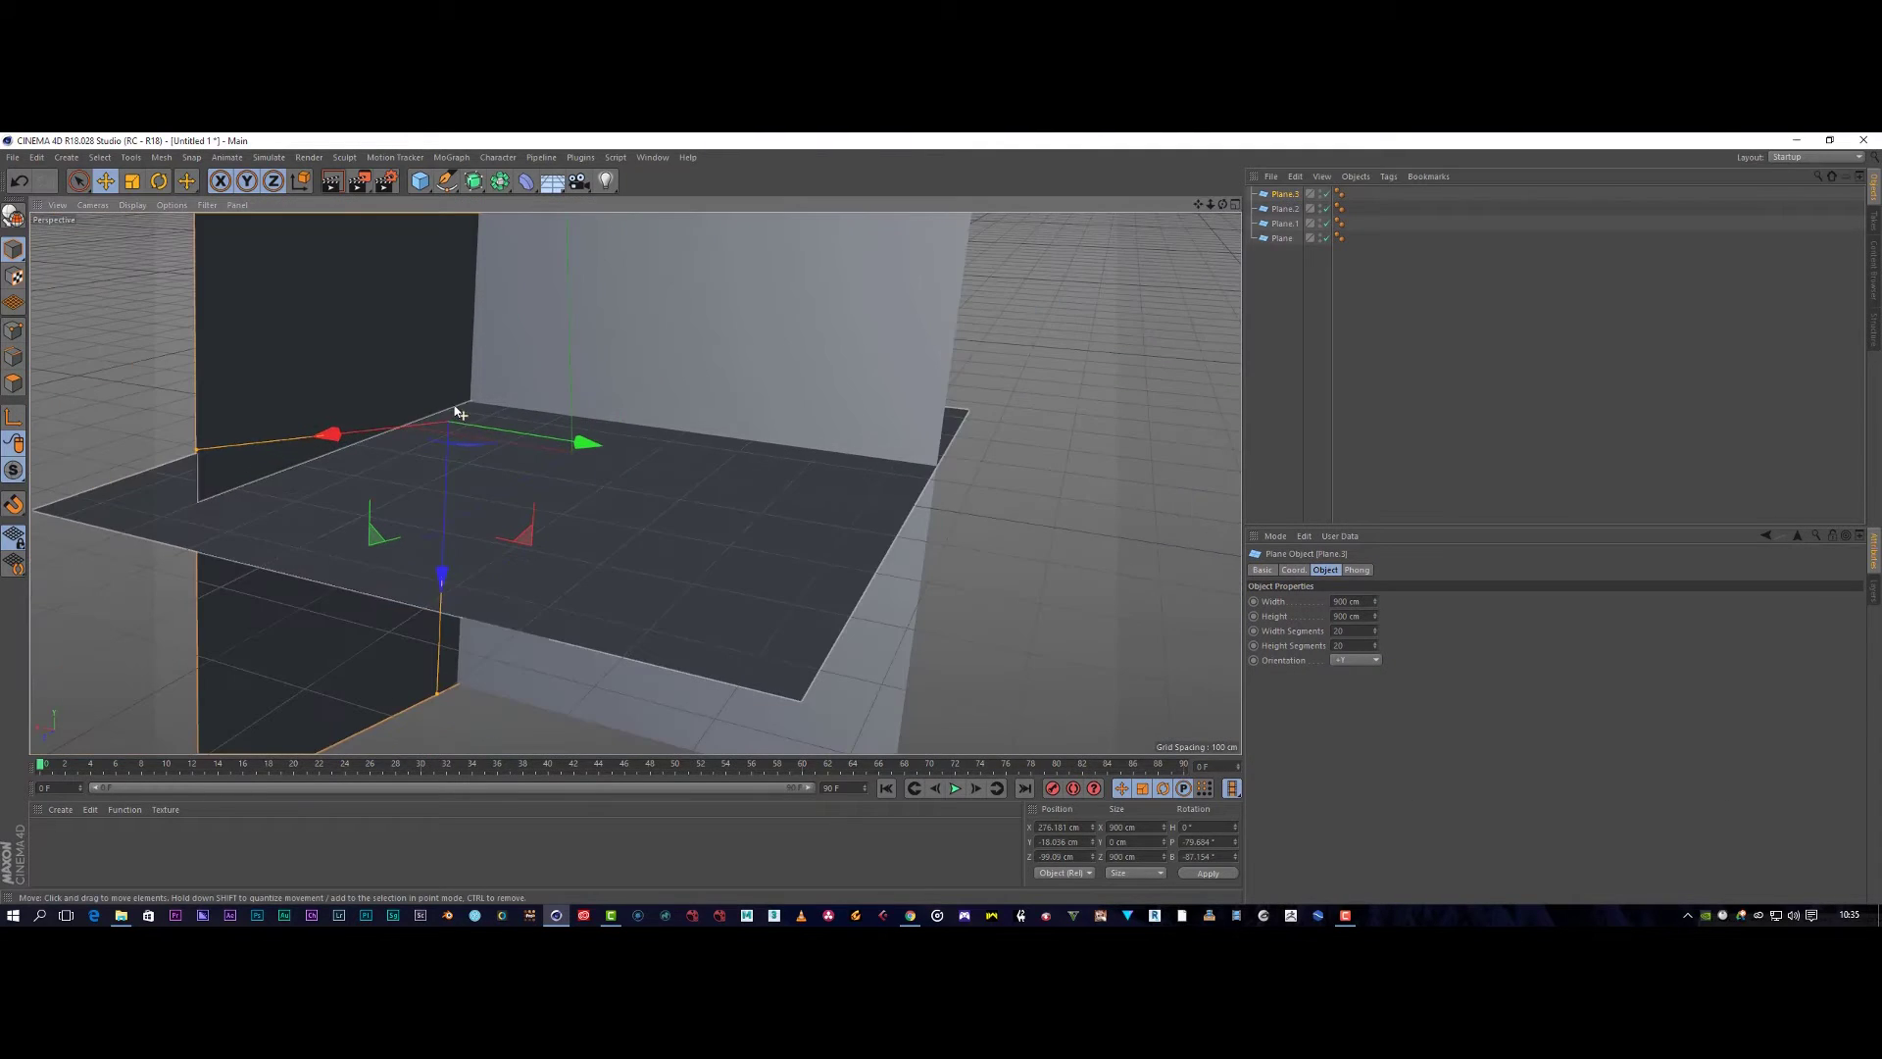
pyautogui.middleClick(659, 357)
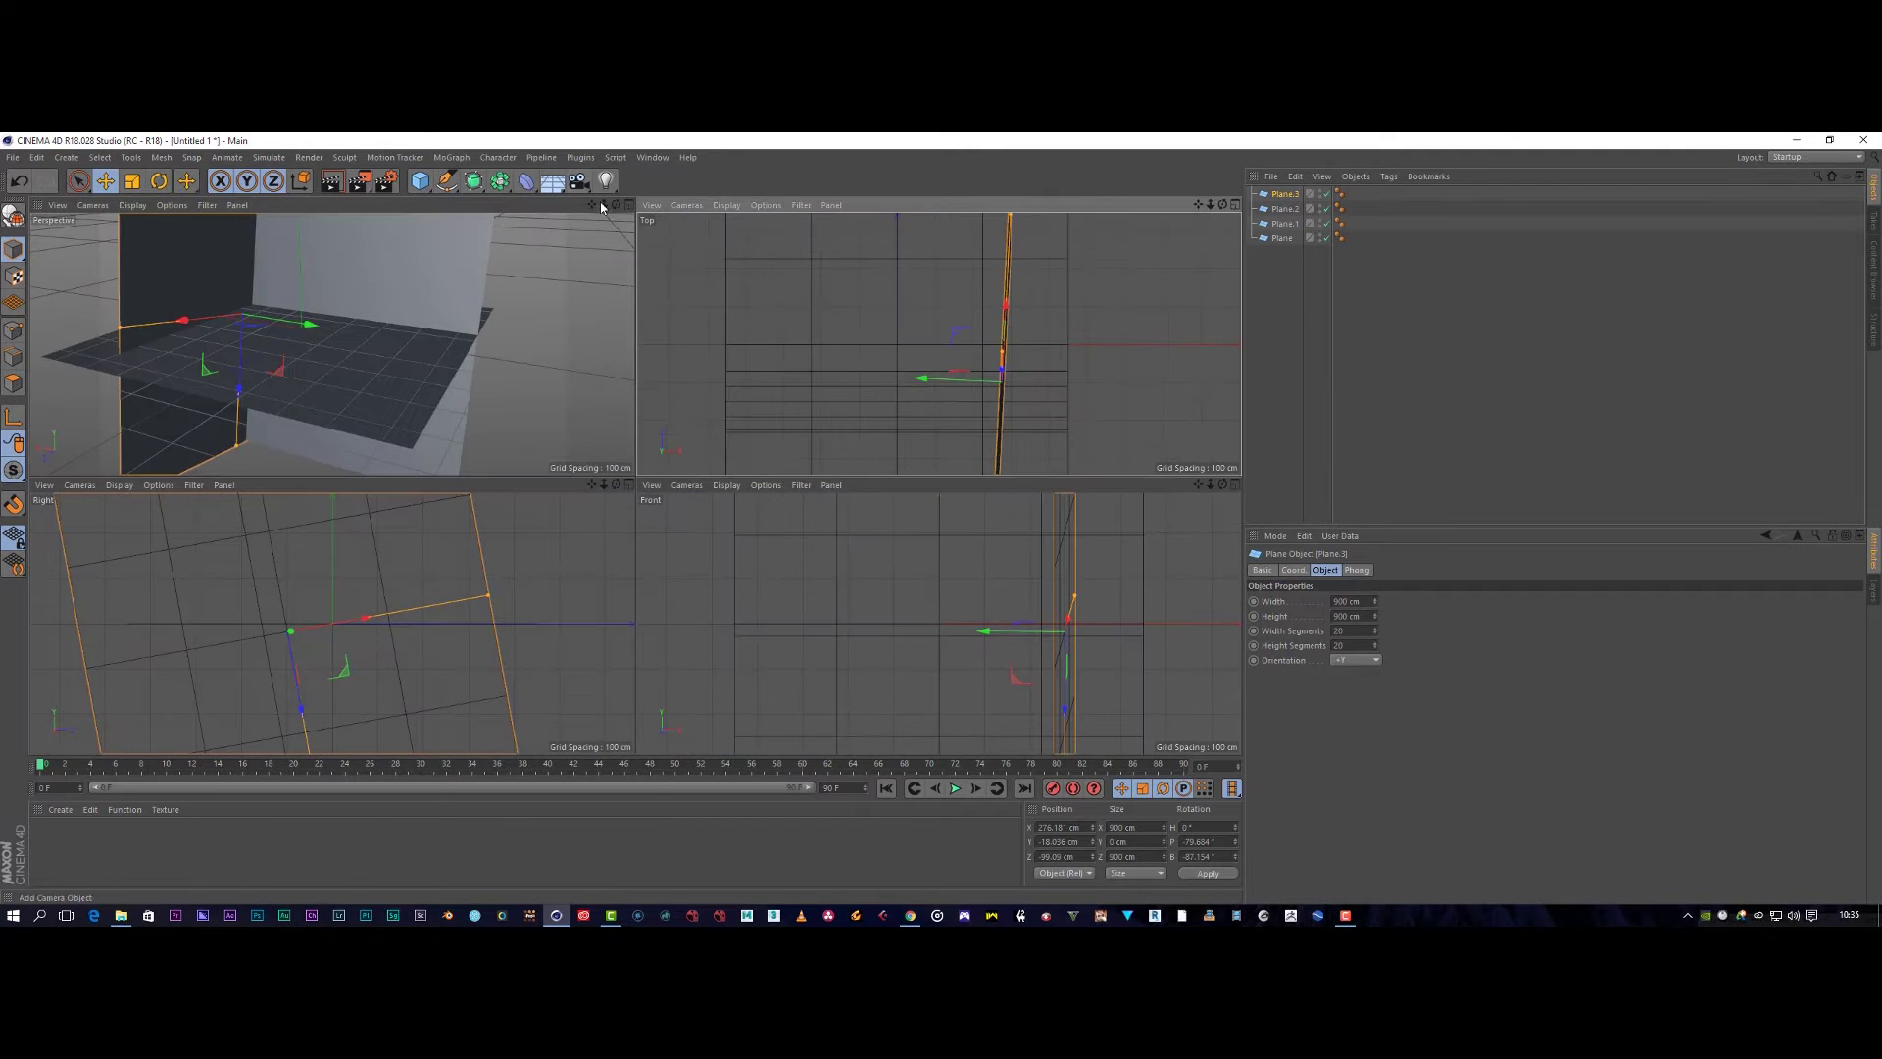
pyautogui.click(630, 205)
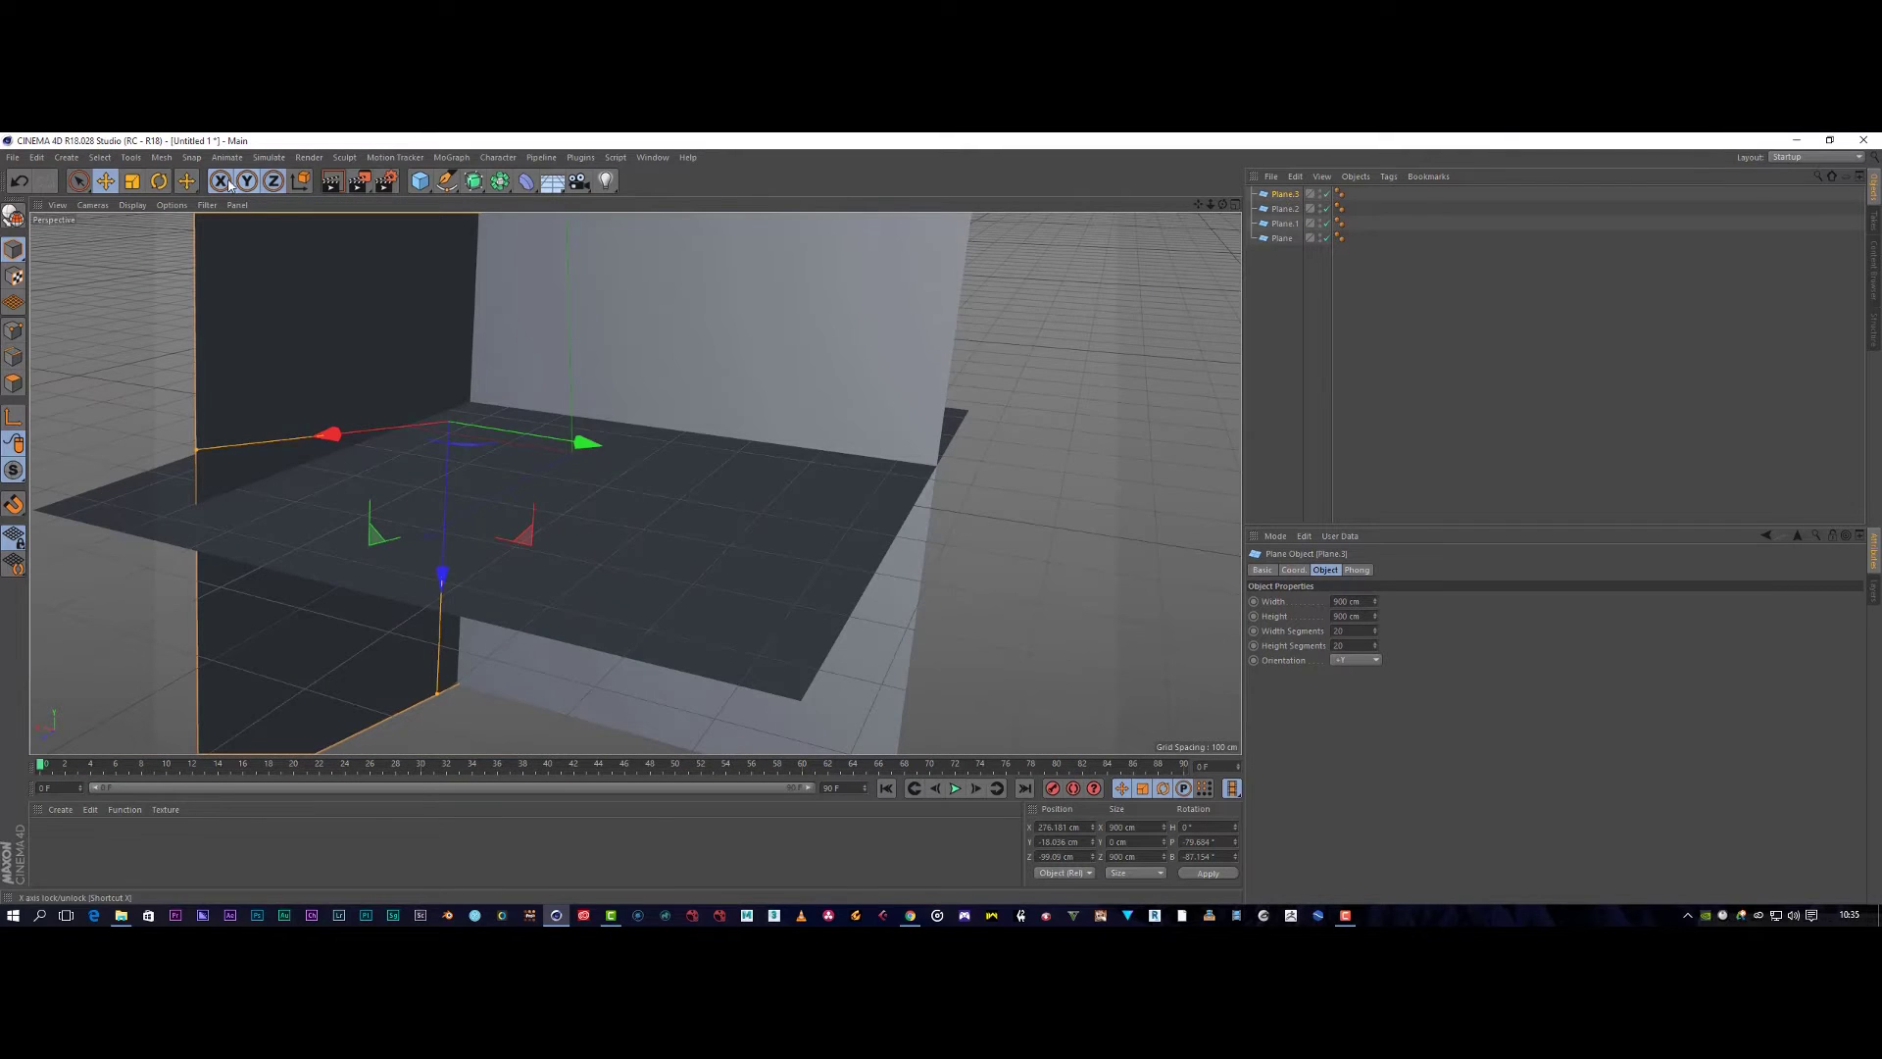
pyautogui.click(170, 181)
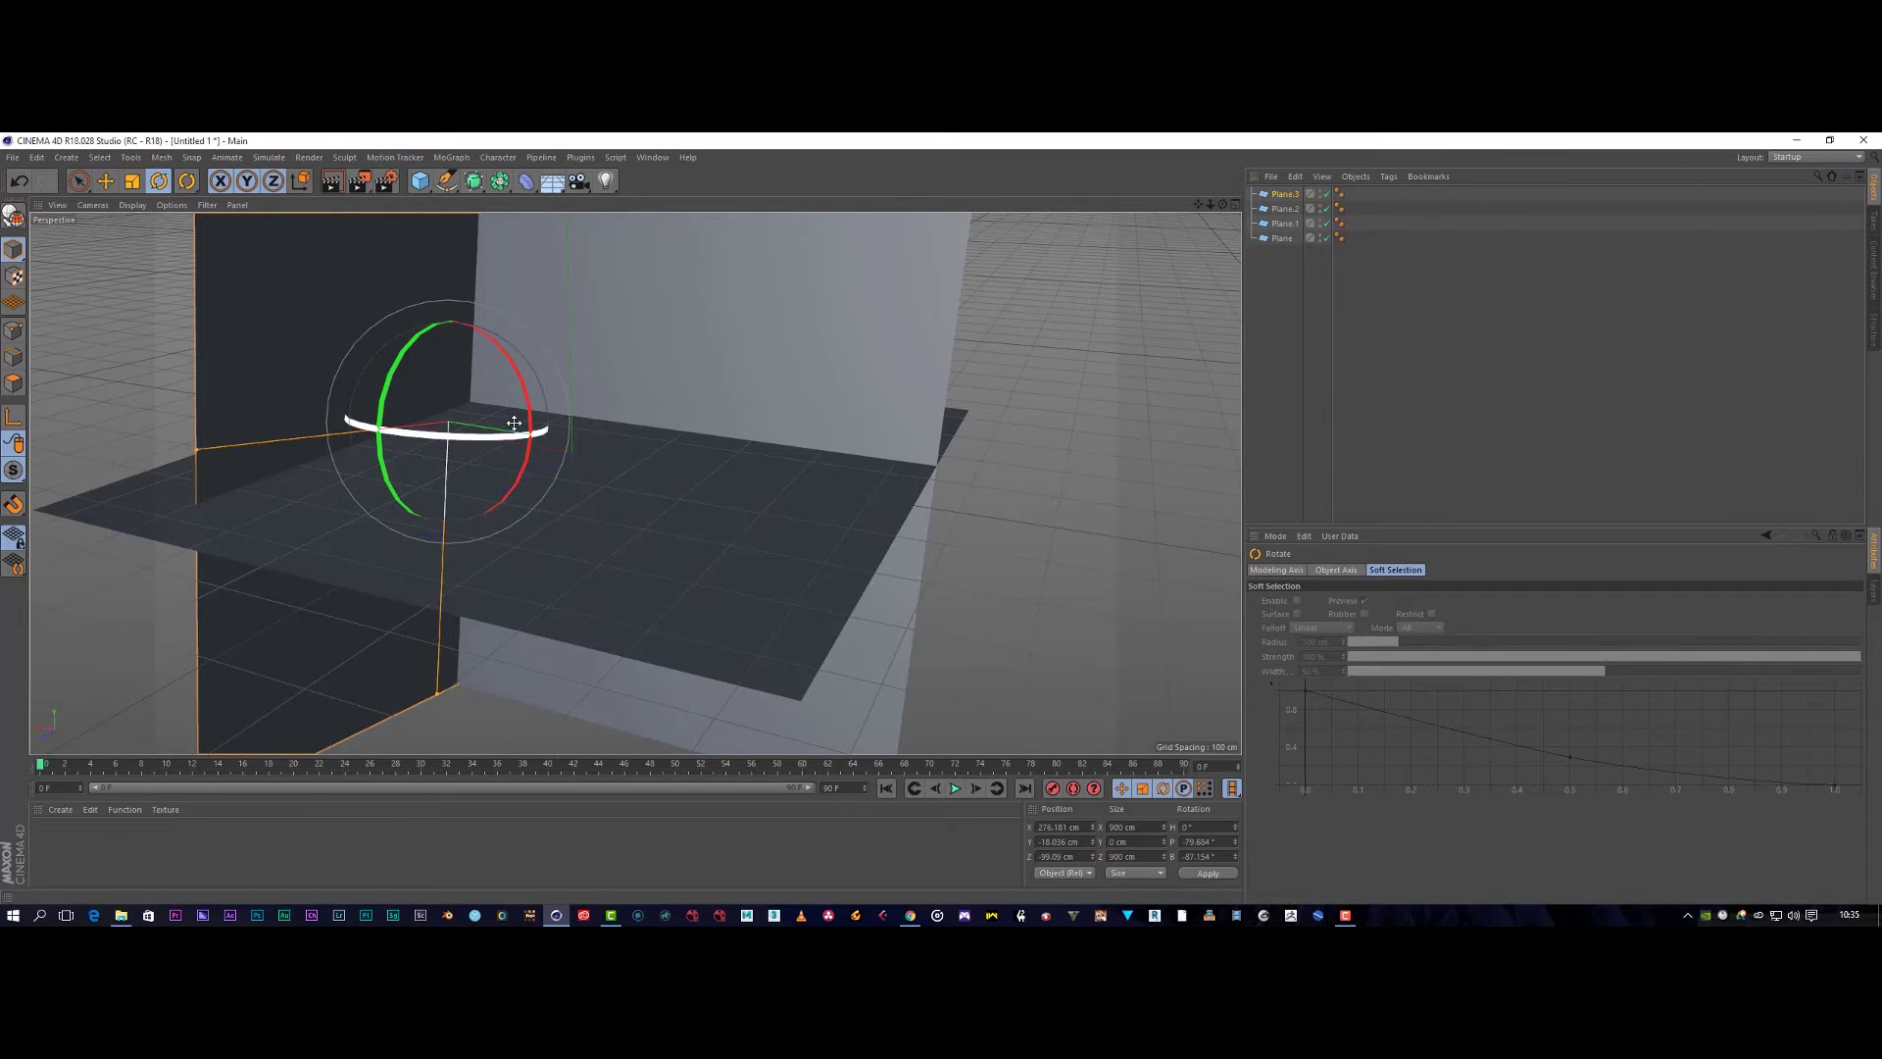
pyautogui.moveTo(513, 435); pyautogui.dragTo(340, 386)
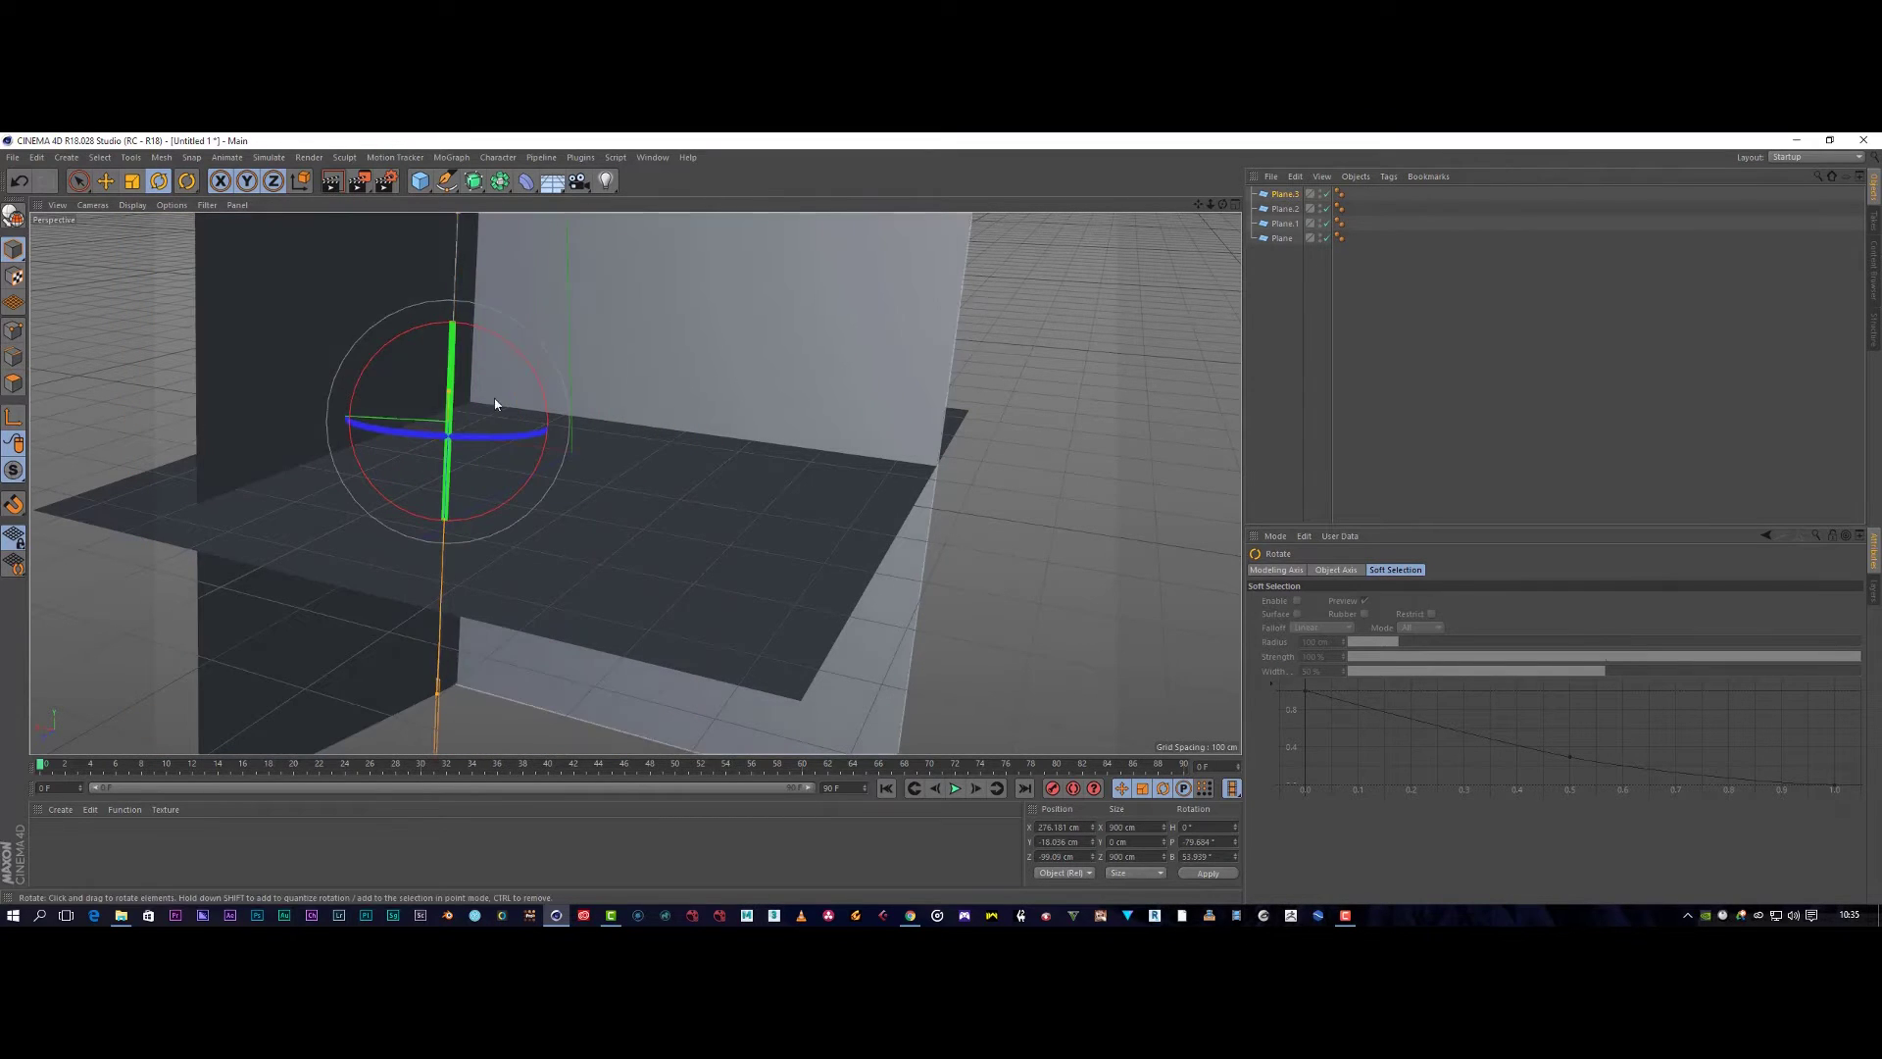
pyautogui.moveTo(505, 435); pyautogui.dragTo(127, 216)
# Move the flipped wall copy across the floor to its right edge as the second side wall.
pyautogui.click(105, 181)
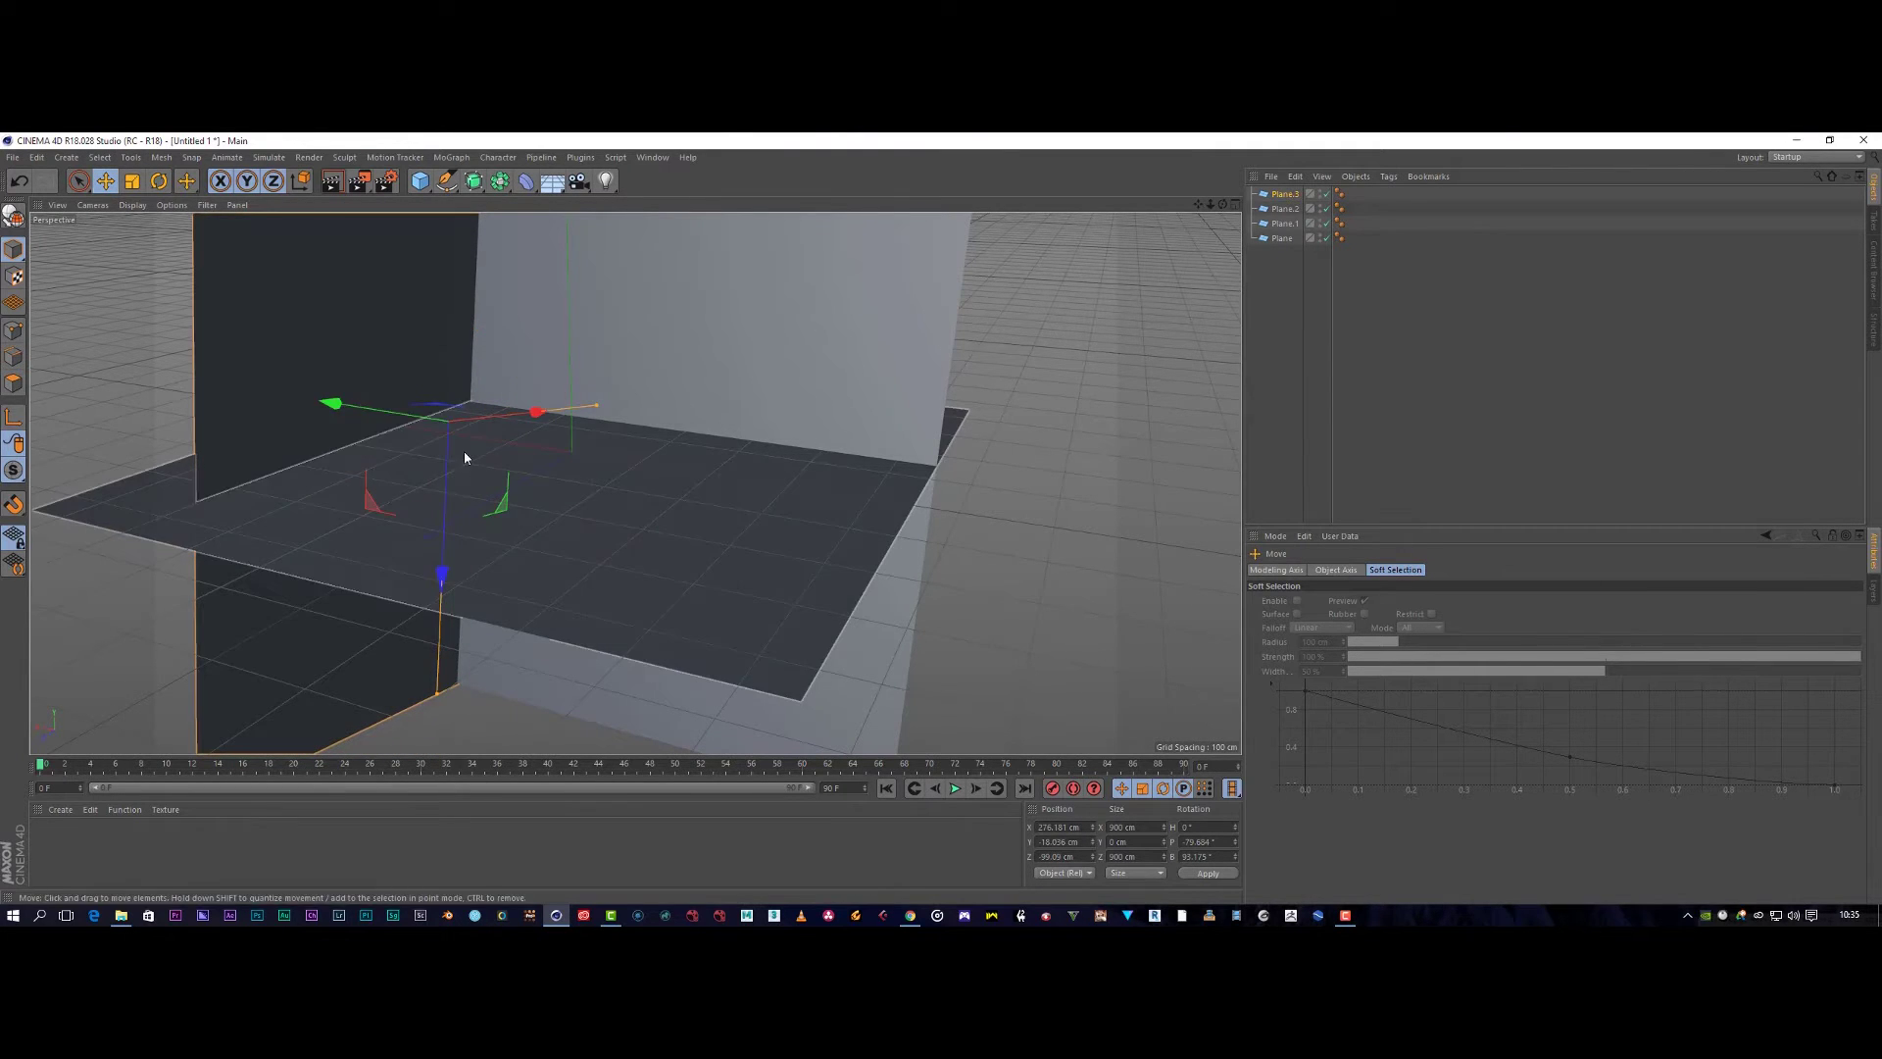
pyautogui.moveTo(545, 393); pyautogui.dragTo(810, 473)
pyautogui.moveTo(934, 487); pyautogui.dragTo(941, 483)
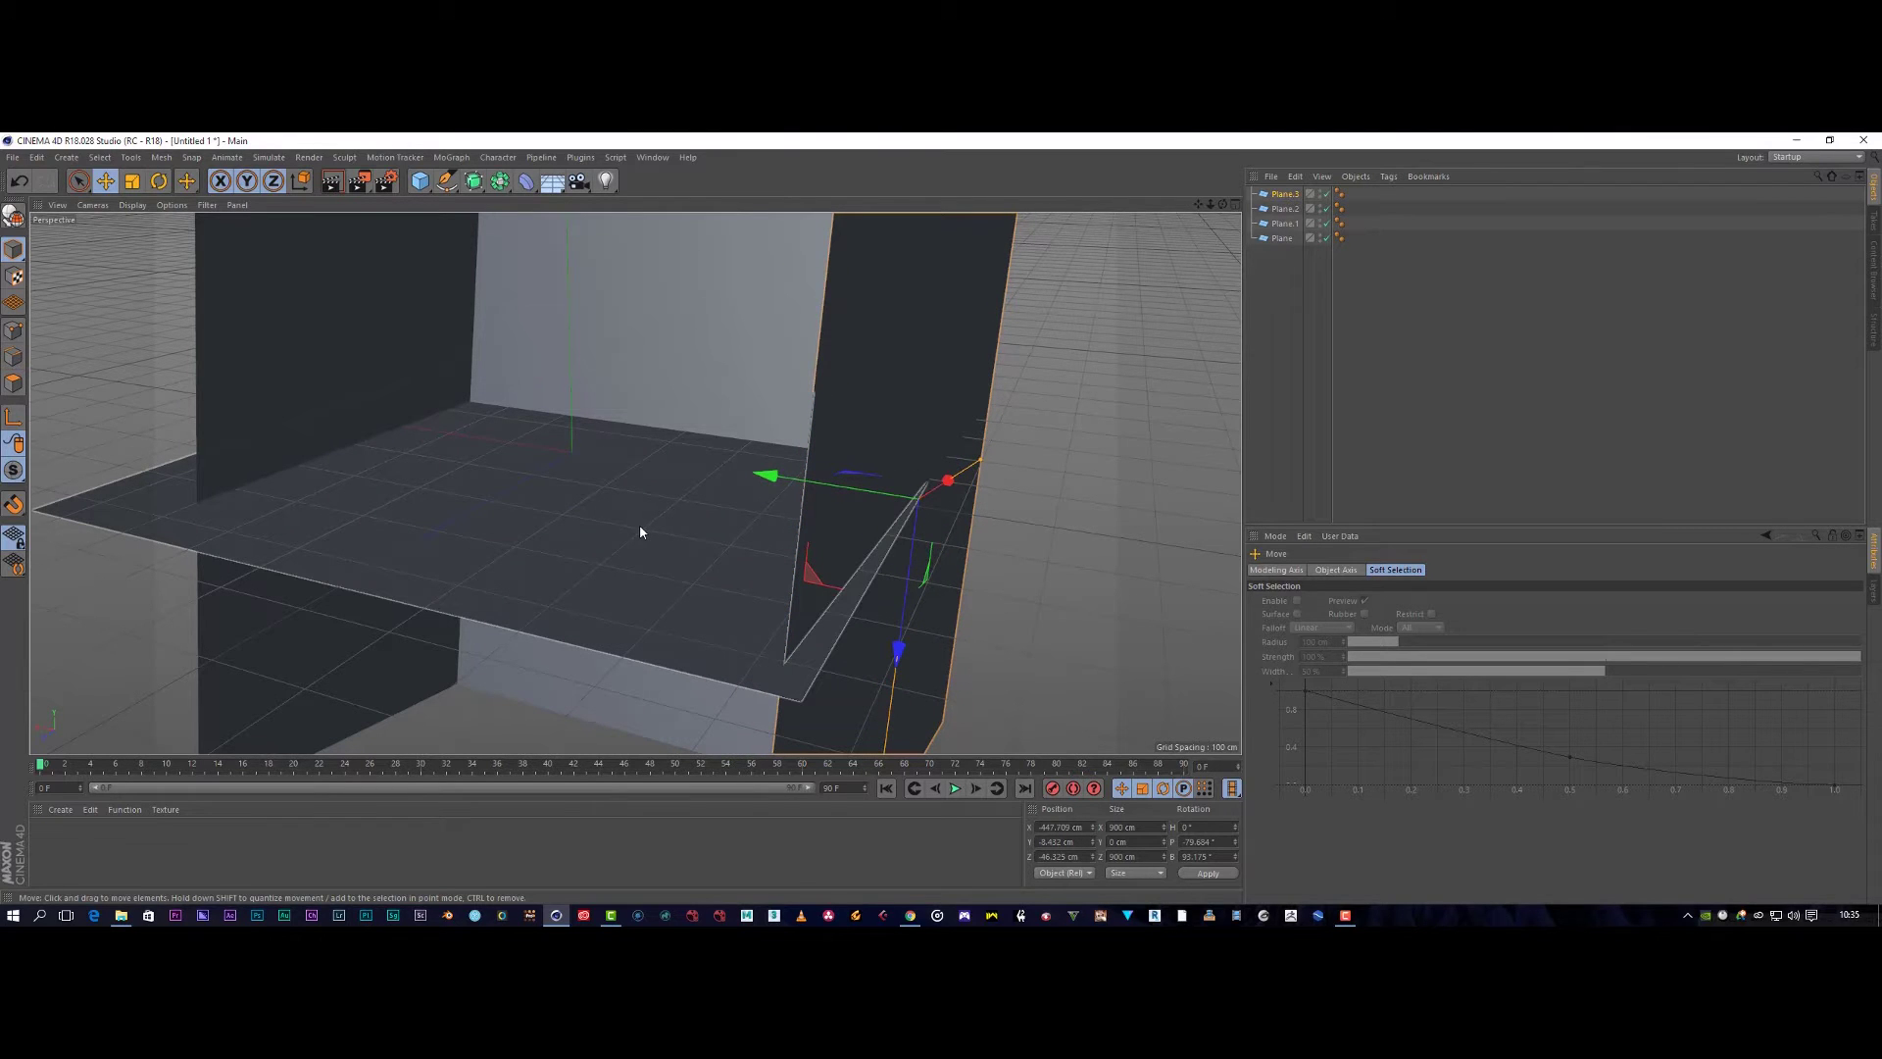
# Add a MoText object to the room and set its text to SHADOW.
pyautogui.keyDown('alt'); pyautogui.moveTo(555, 478); pyautogui.dragTo(680, 445); pyautogui.keyUp('alt')
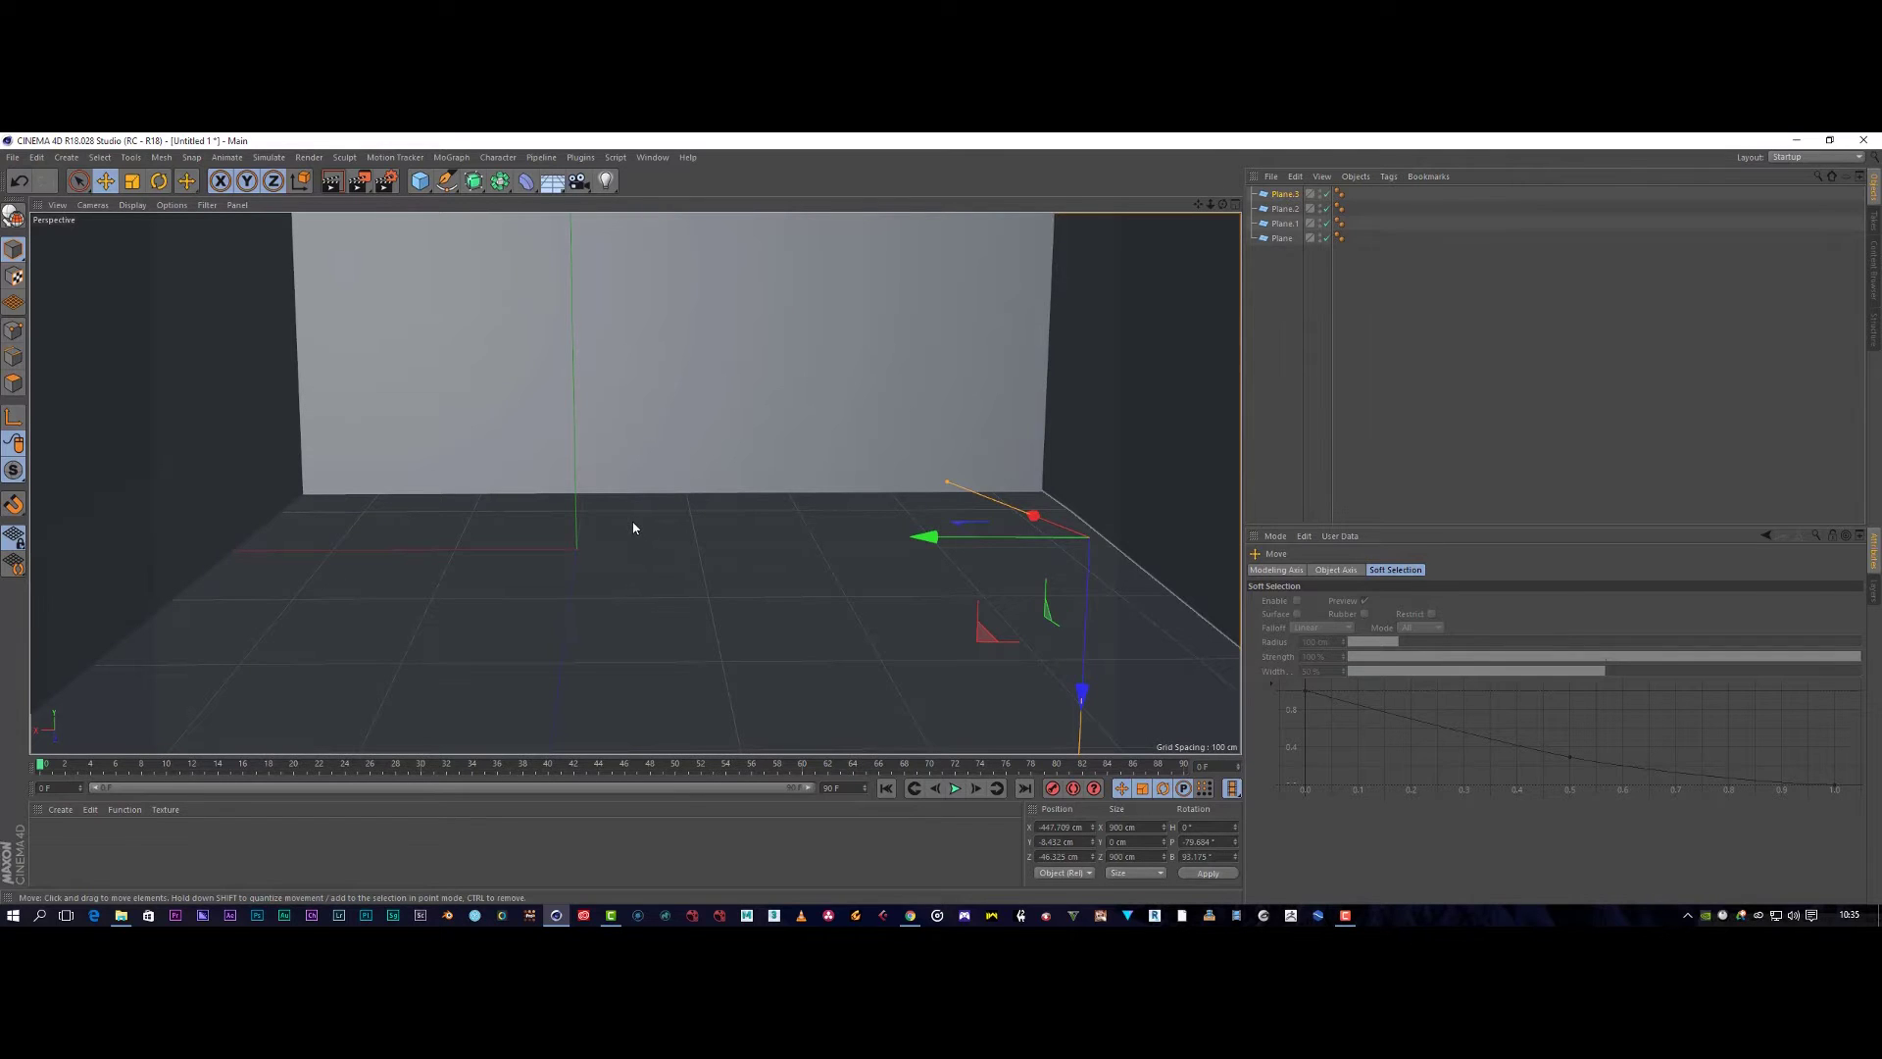
pyautogui.keyDown('alt'); pyautogui.moveTo(618, 521); pyautogui.dragTo(599, 511); pyautogui.keyUp('alt')
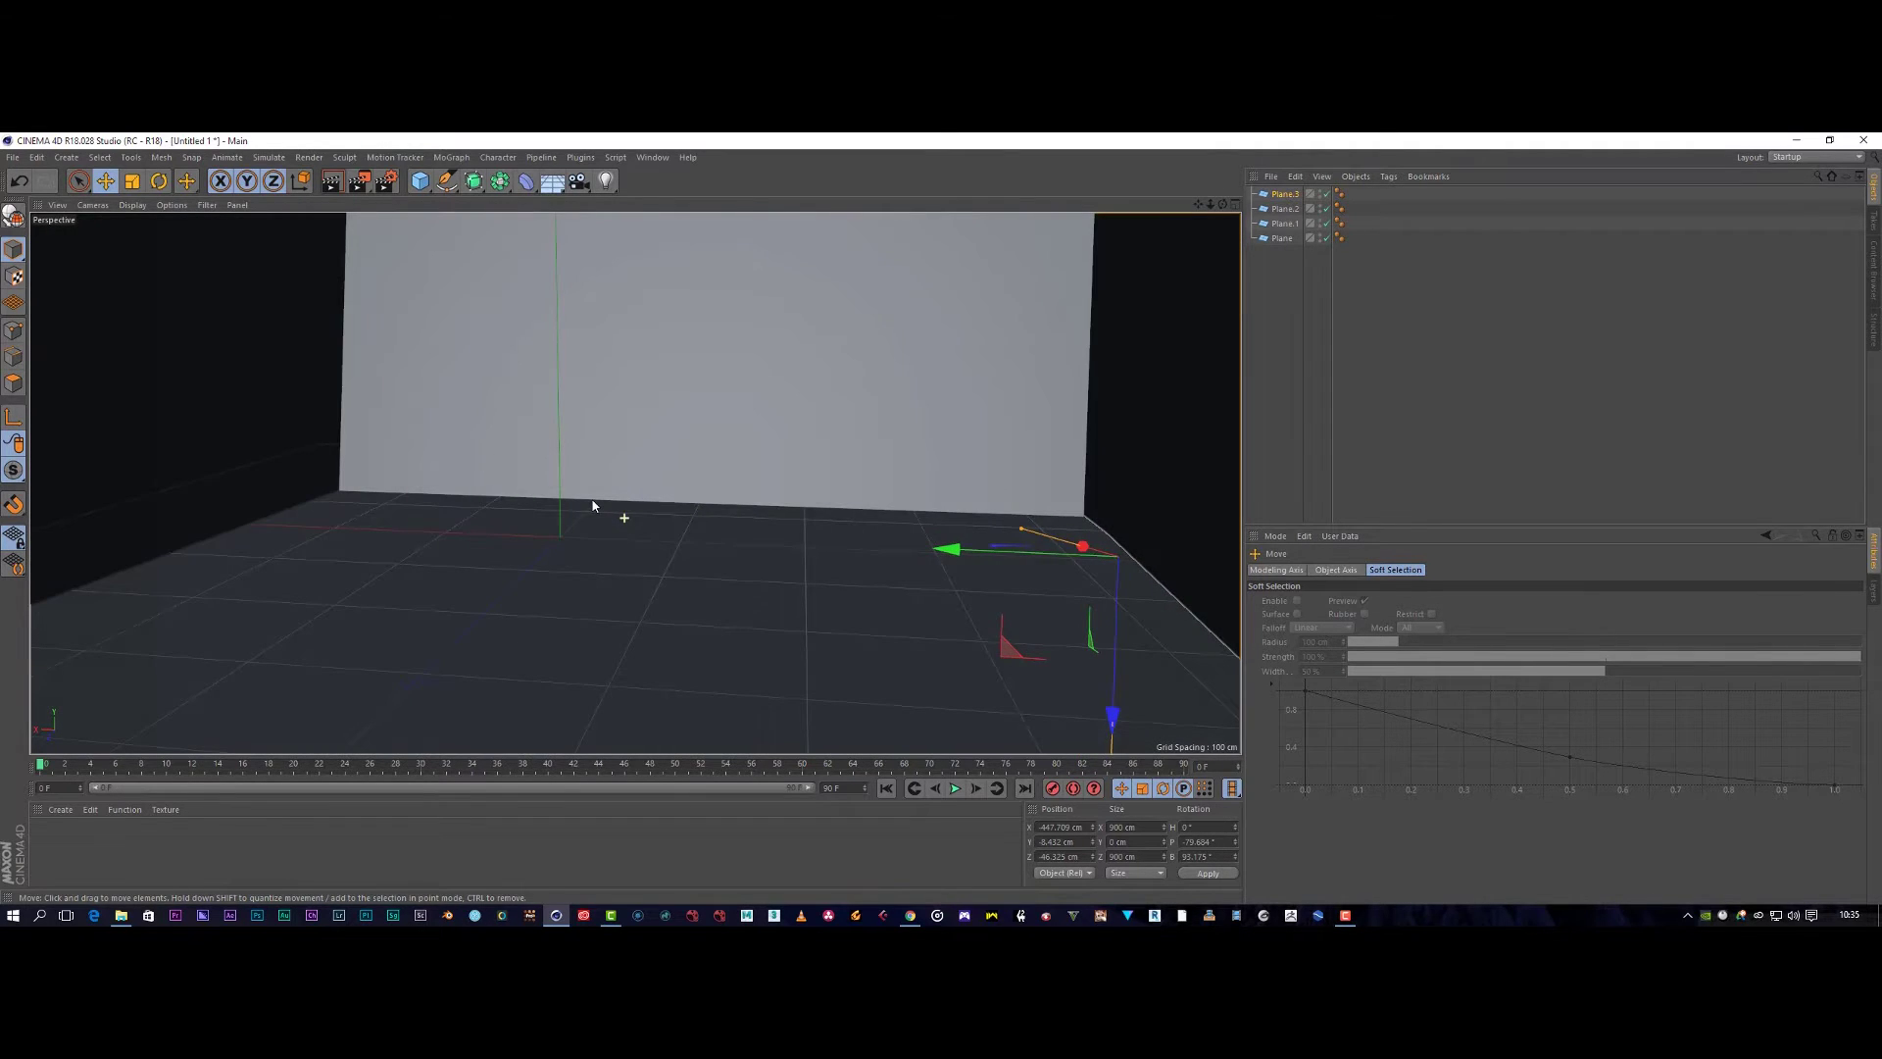
pyautogui.click(451, 157)
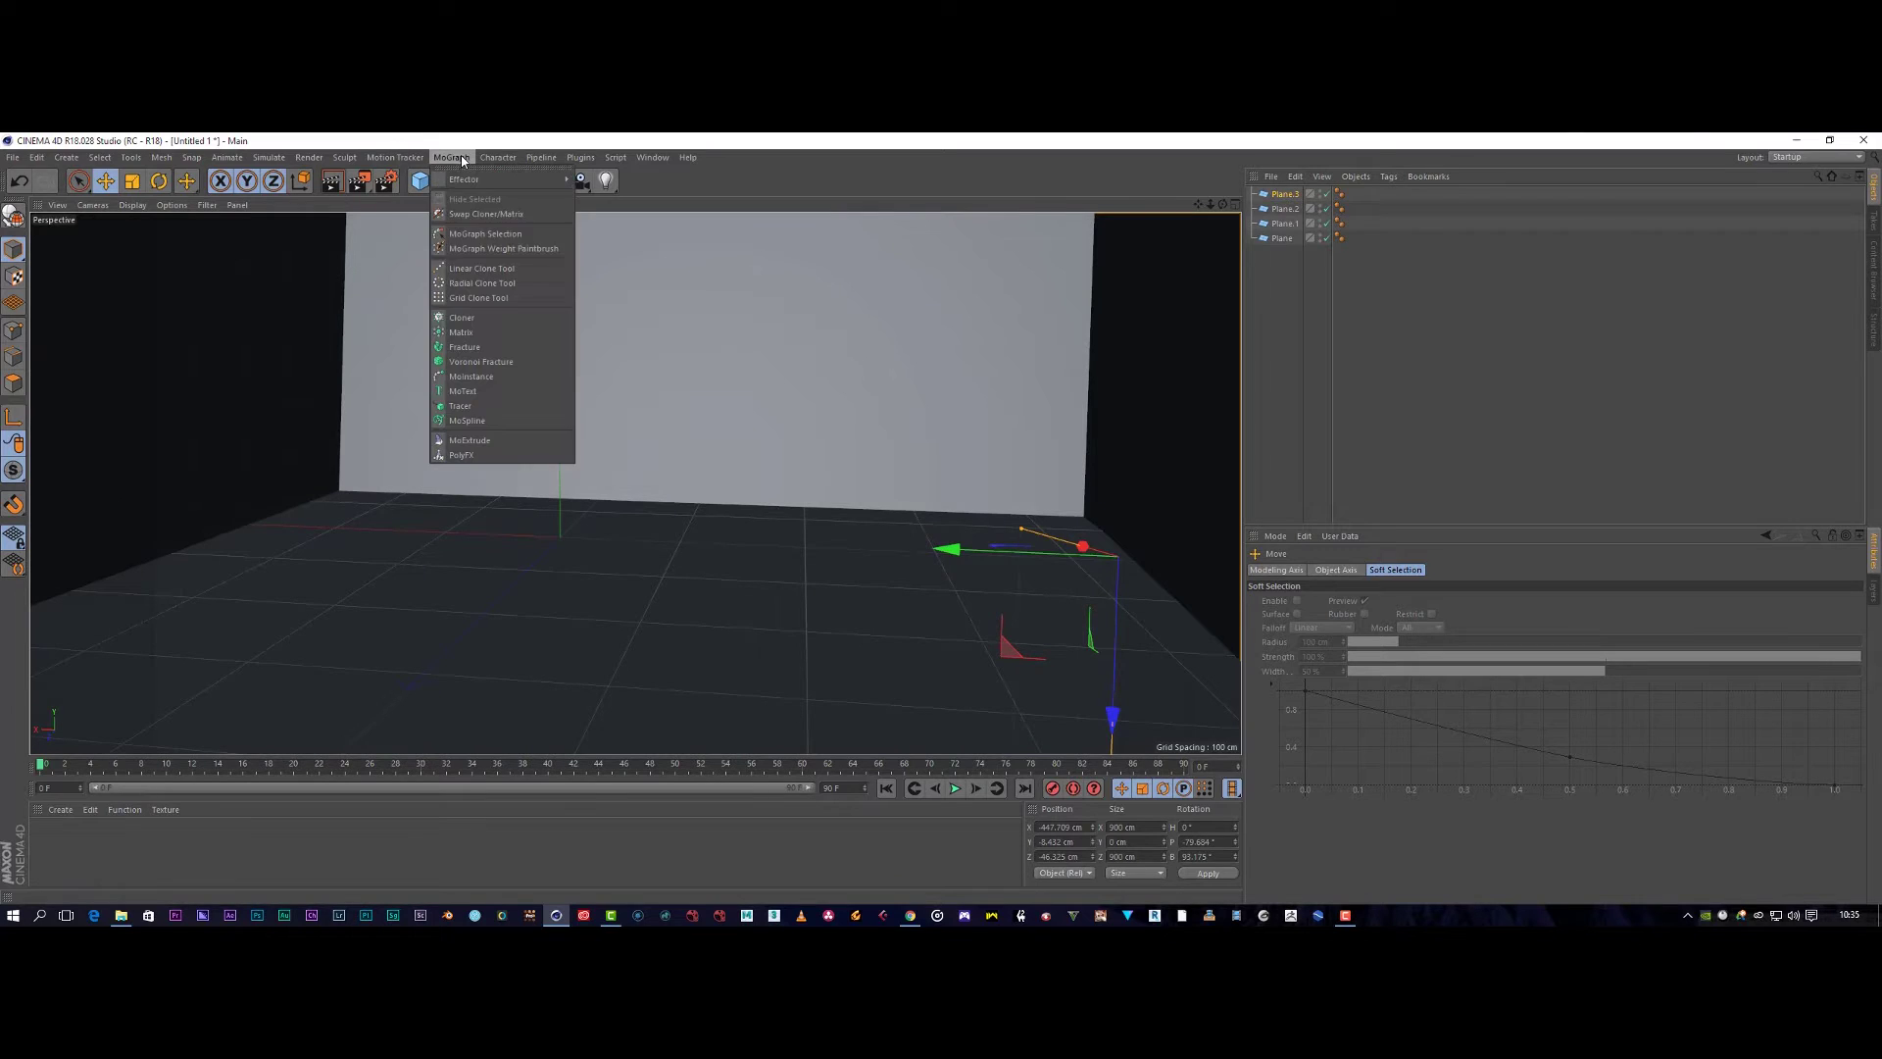
pyautogui.click(463, 391)
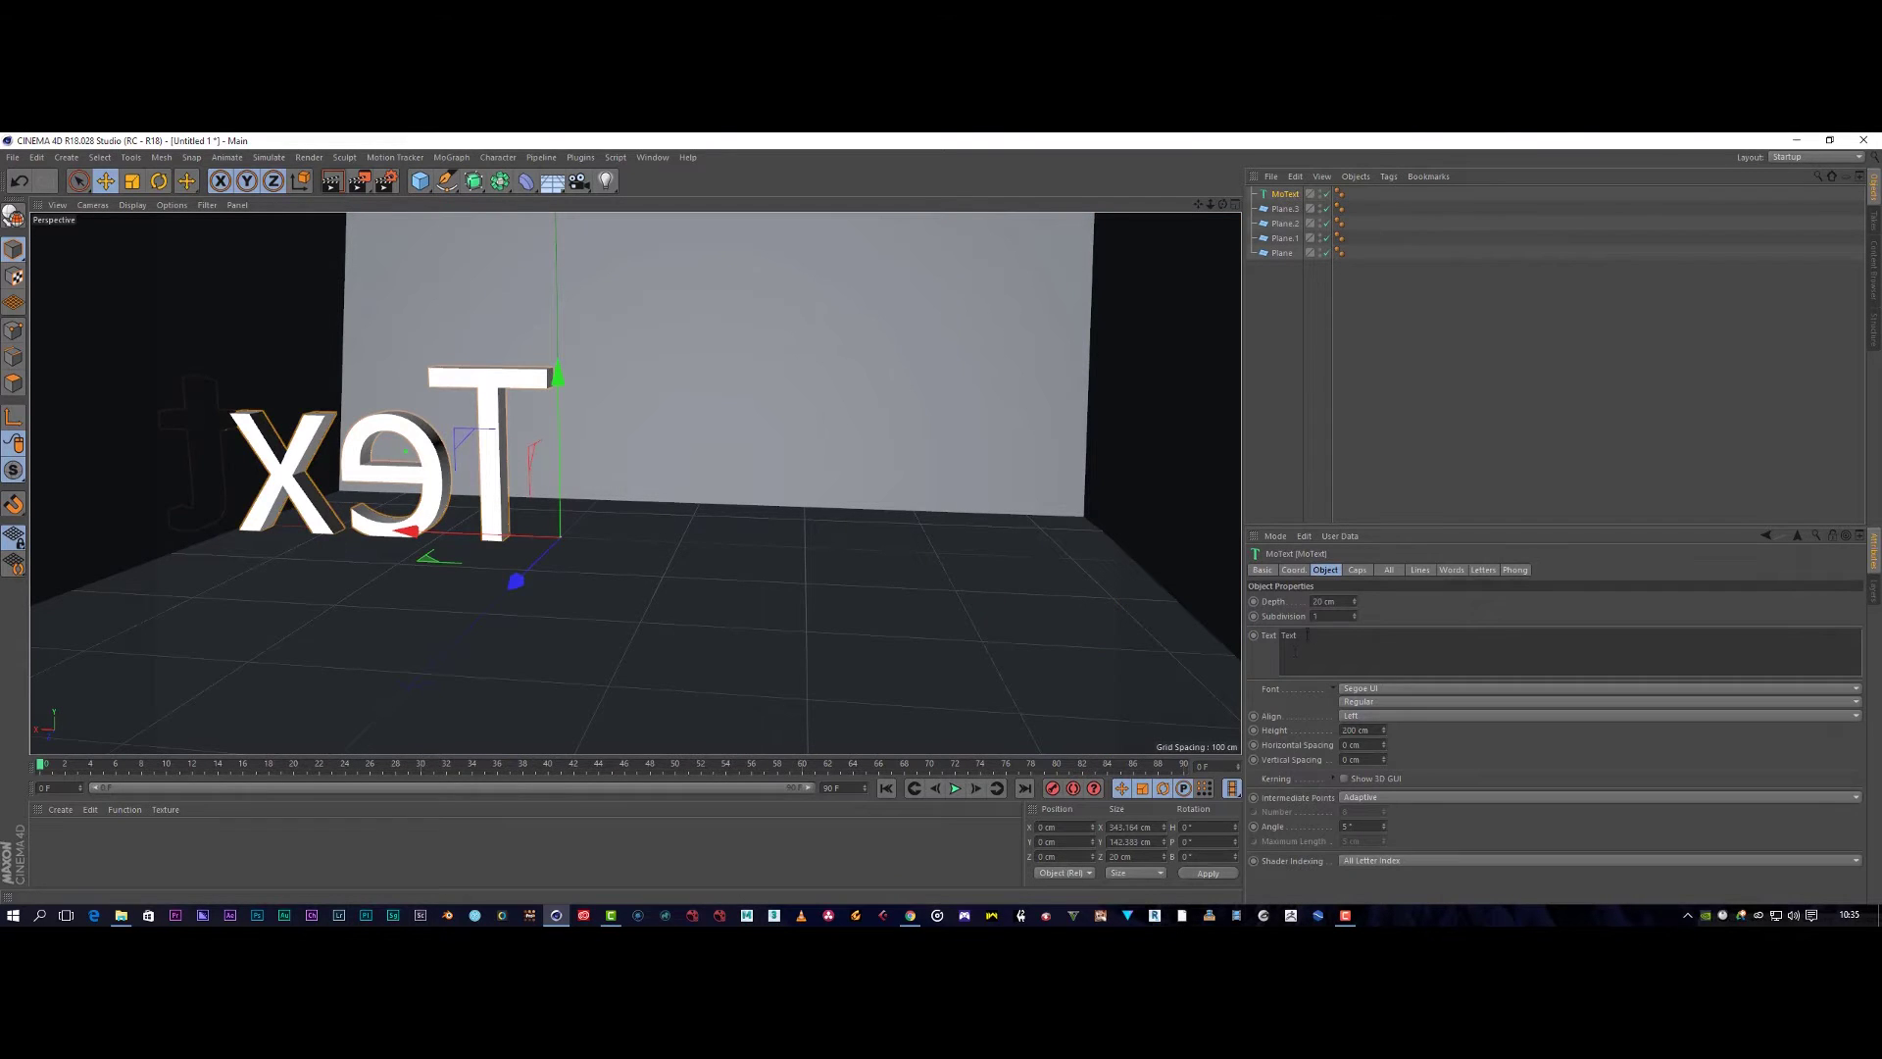
pyautogui.doubleClick(1302, 638)
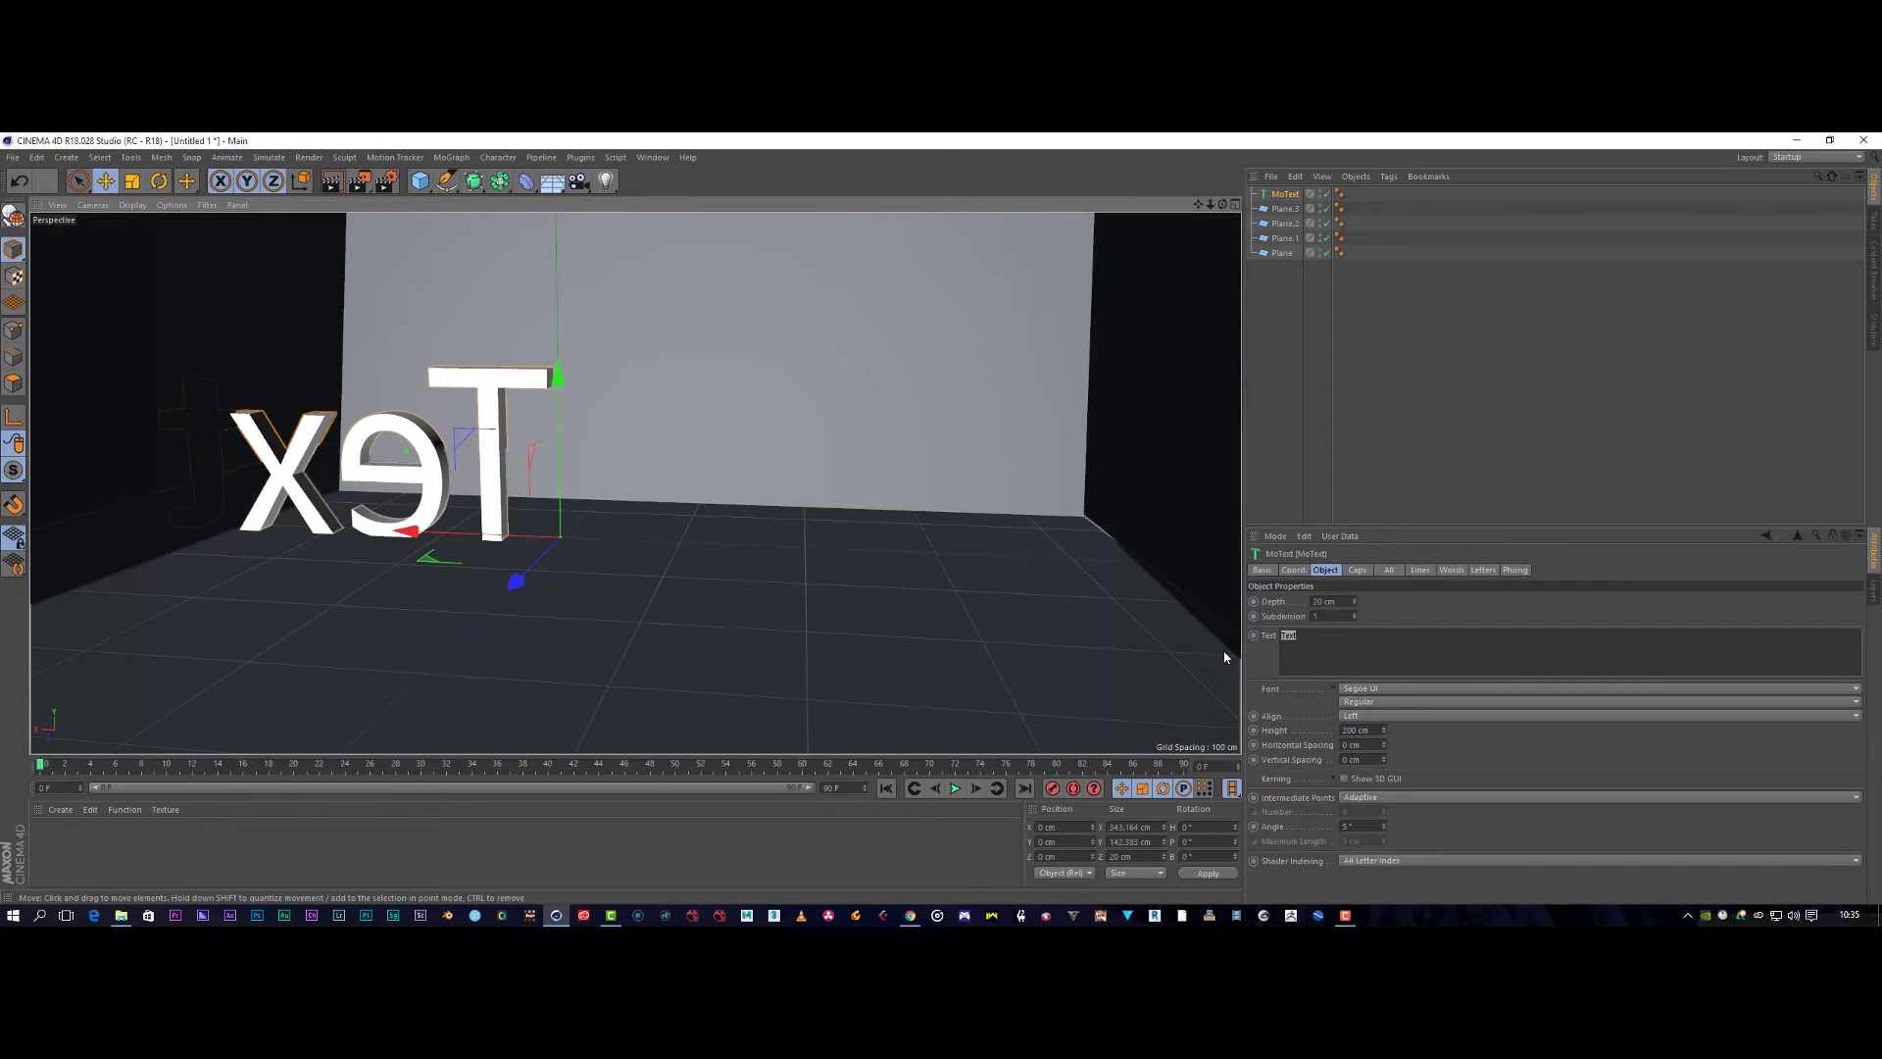
pyautogui.scroll(-5, 1224, 658)
pyautogui.press('d')
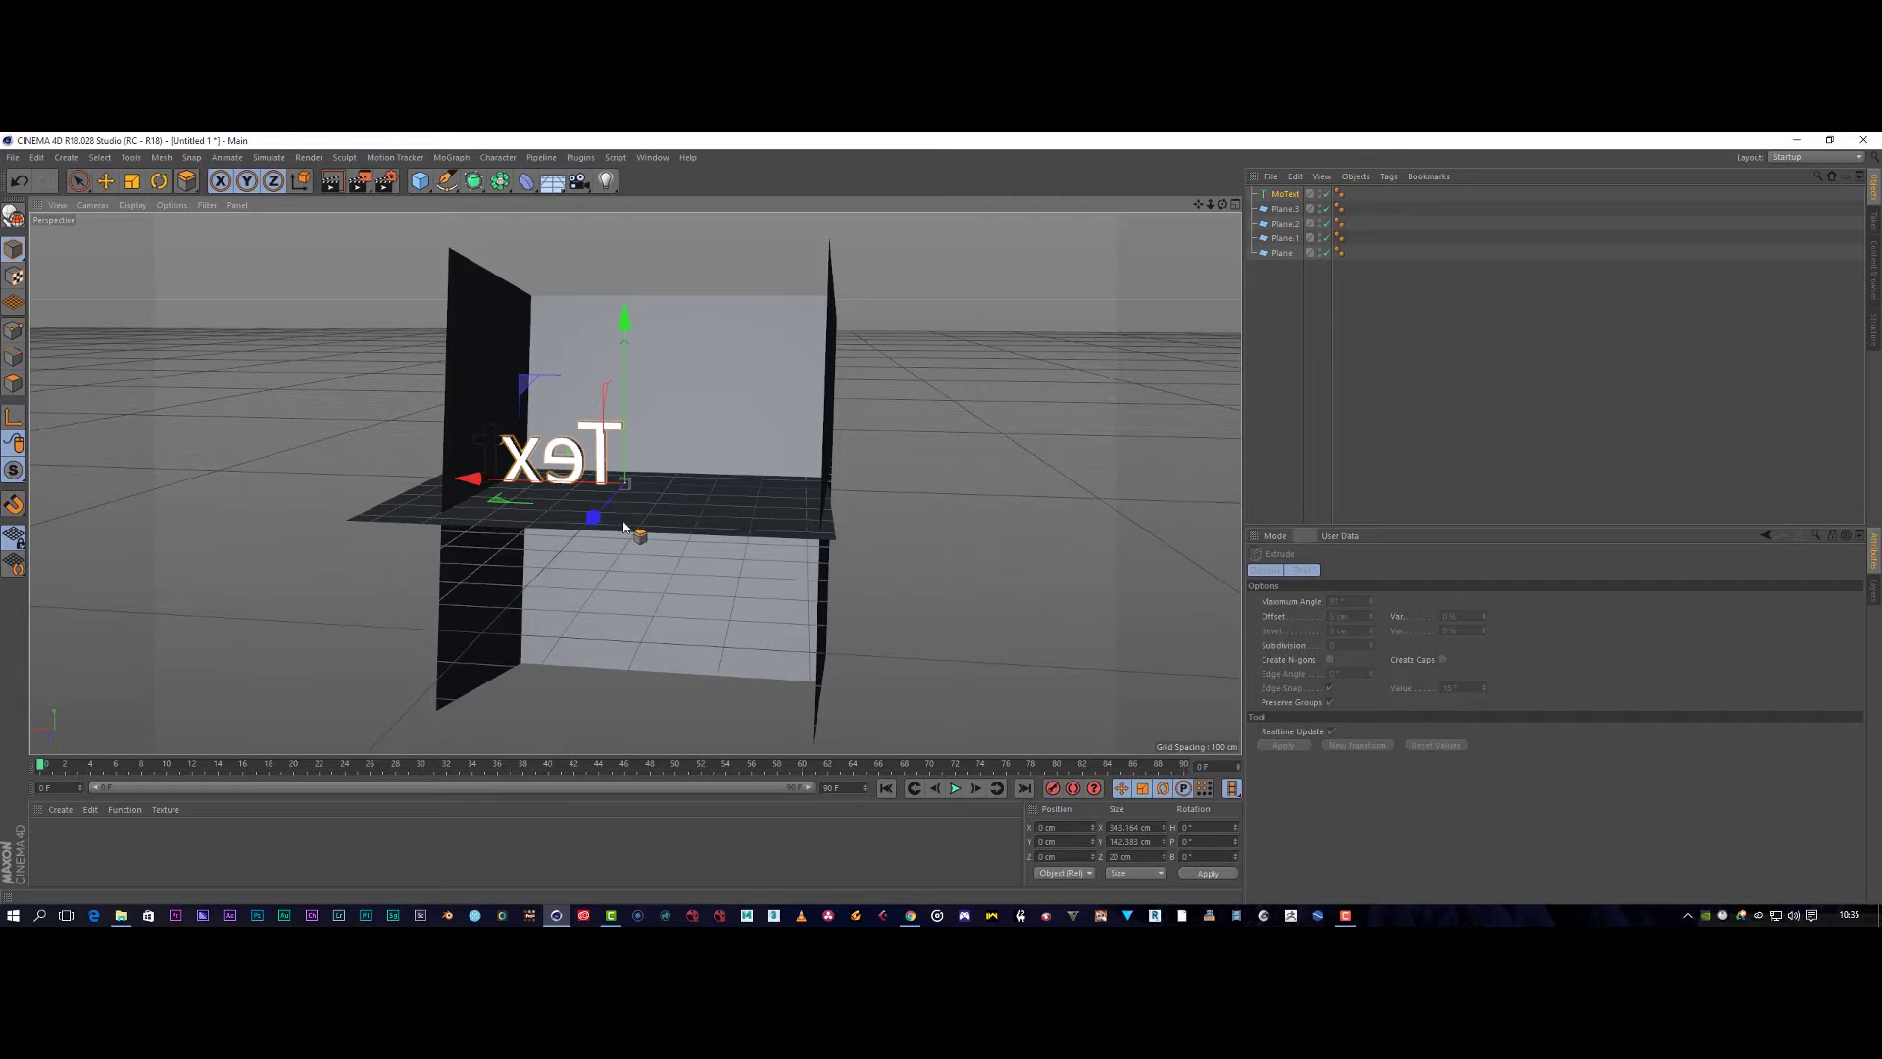
pyautogui.click(1286, 194)
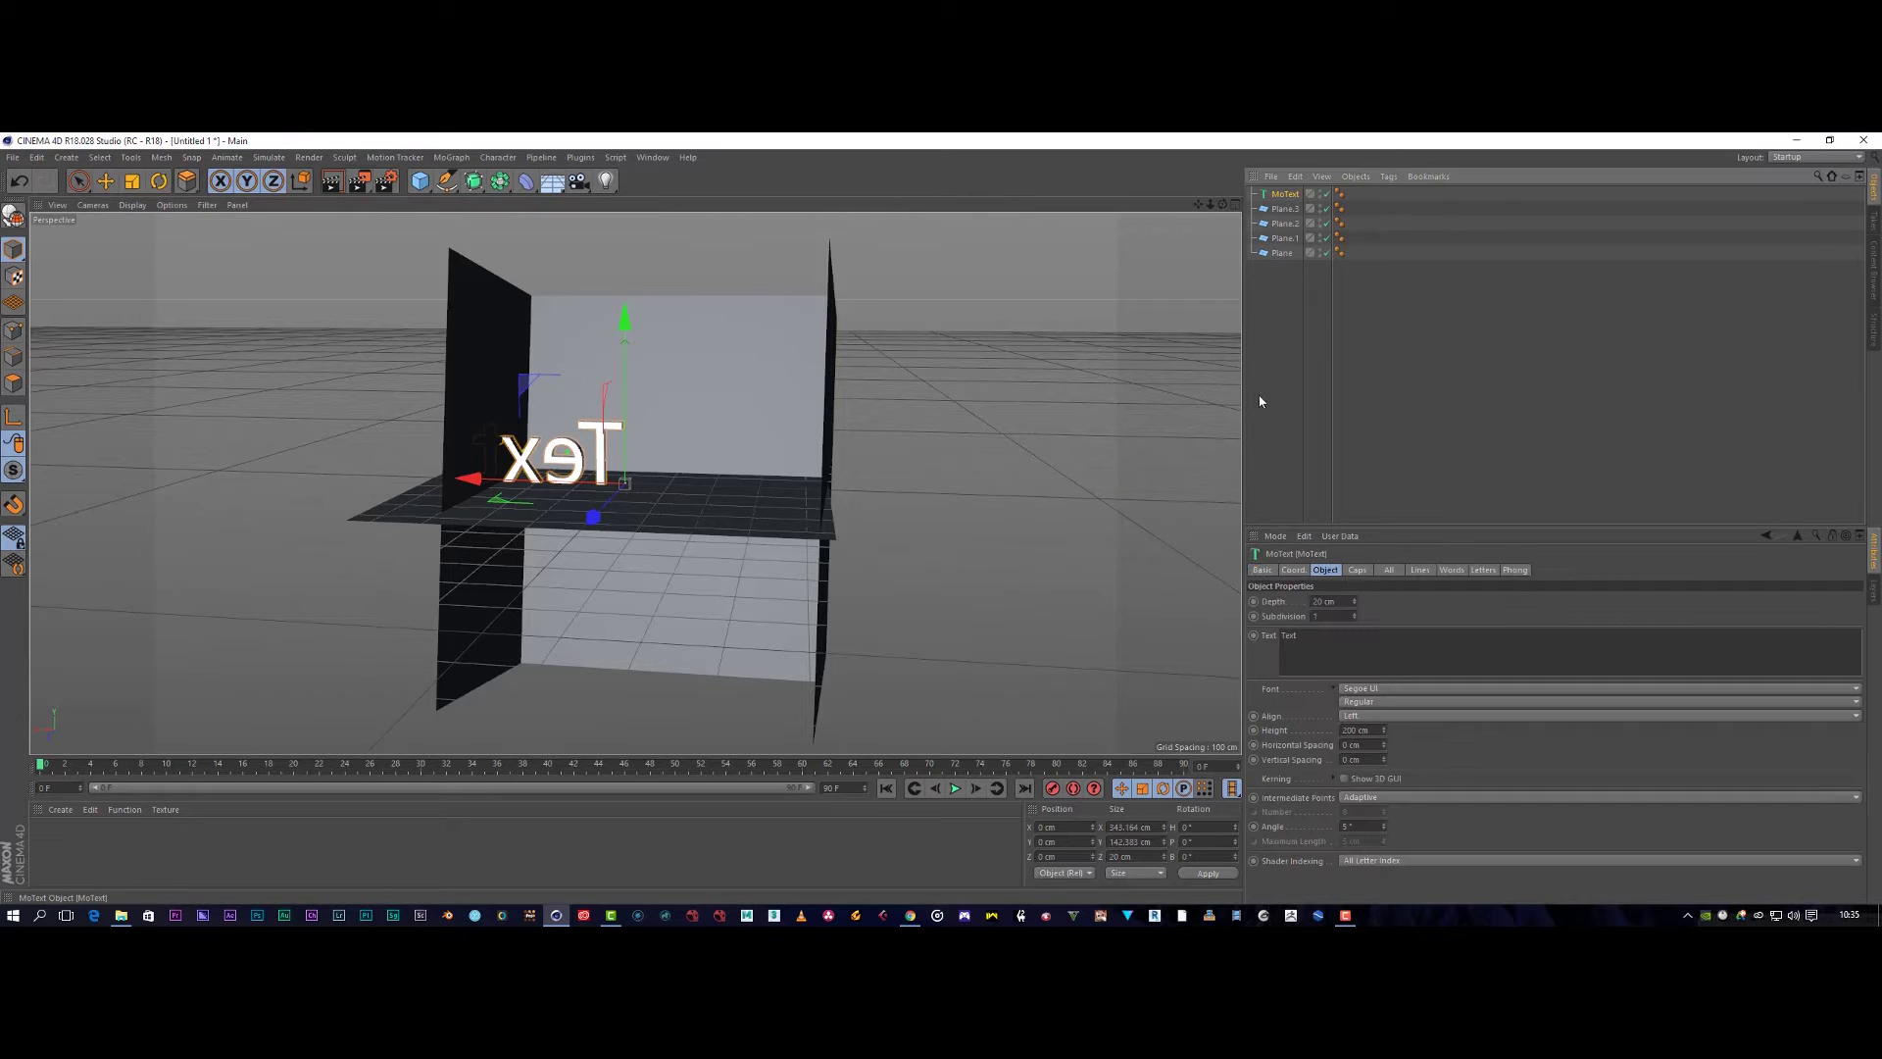
pyautogui.click(1307, 636)
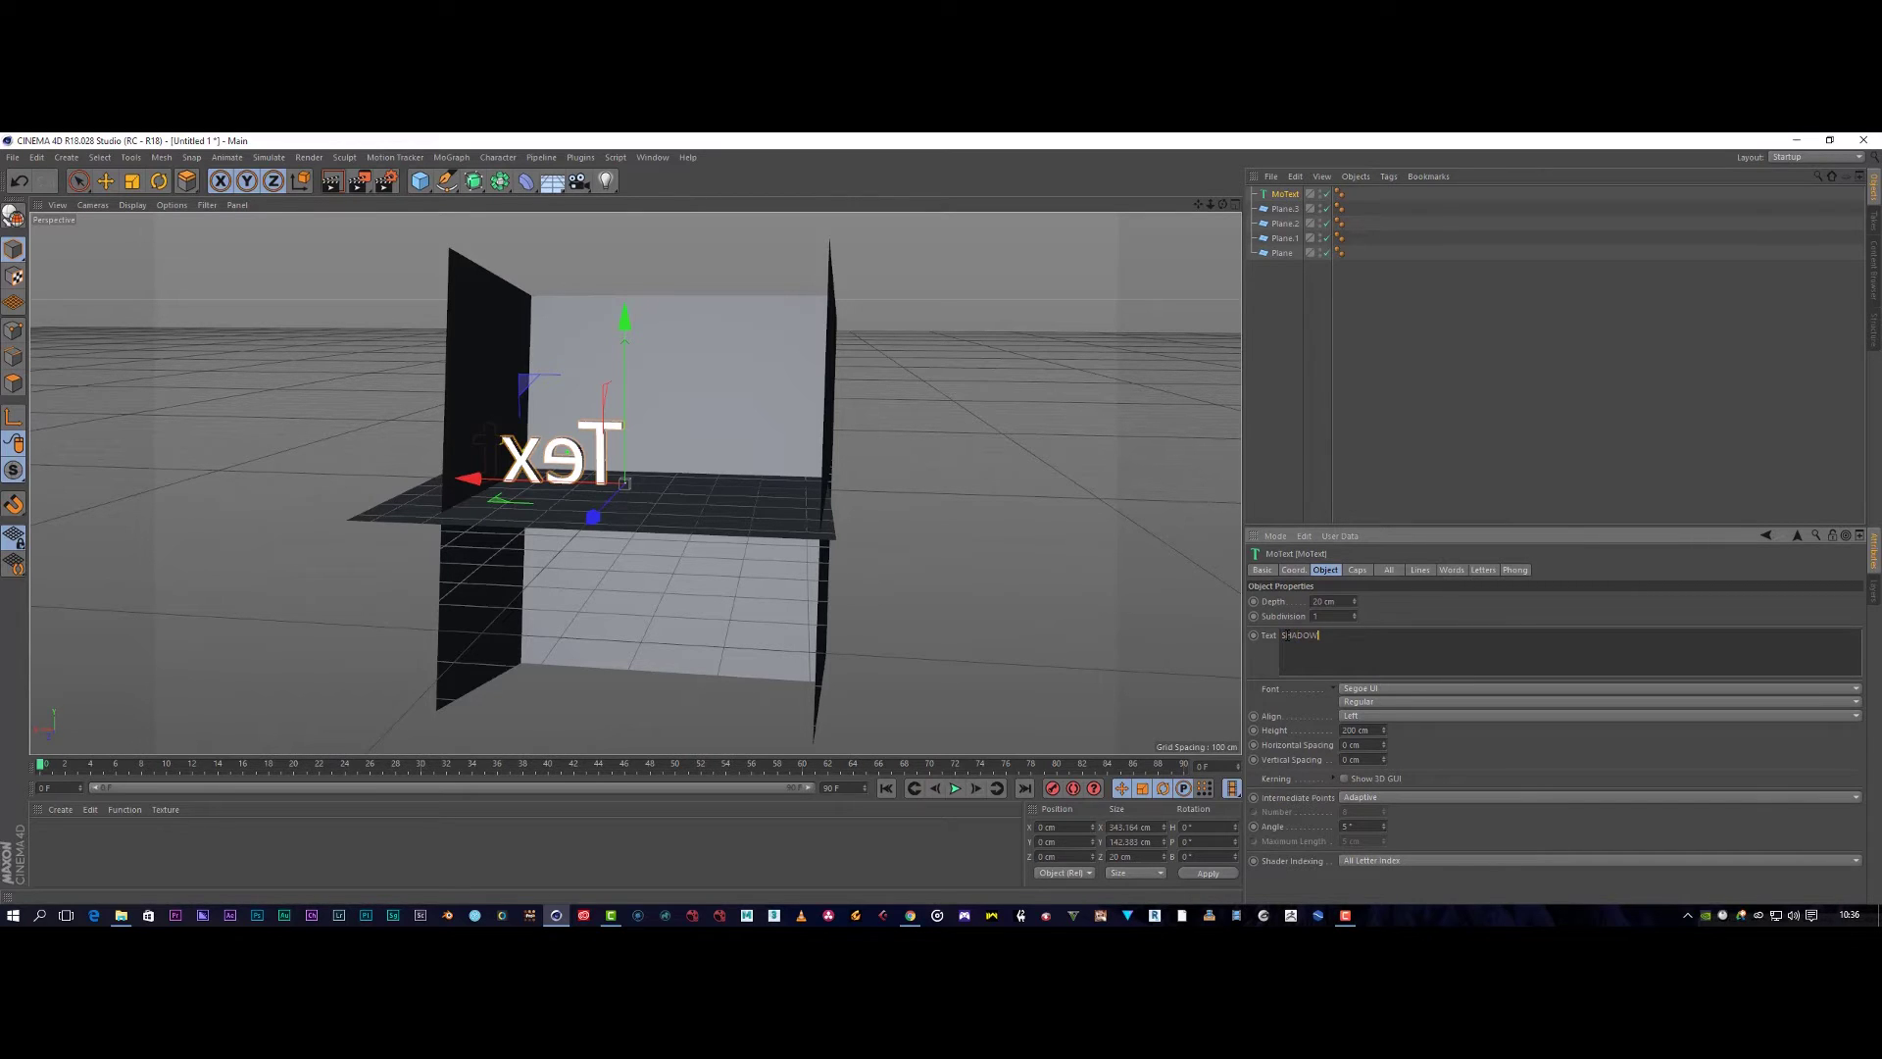
pyautogui.click(1261, 667)
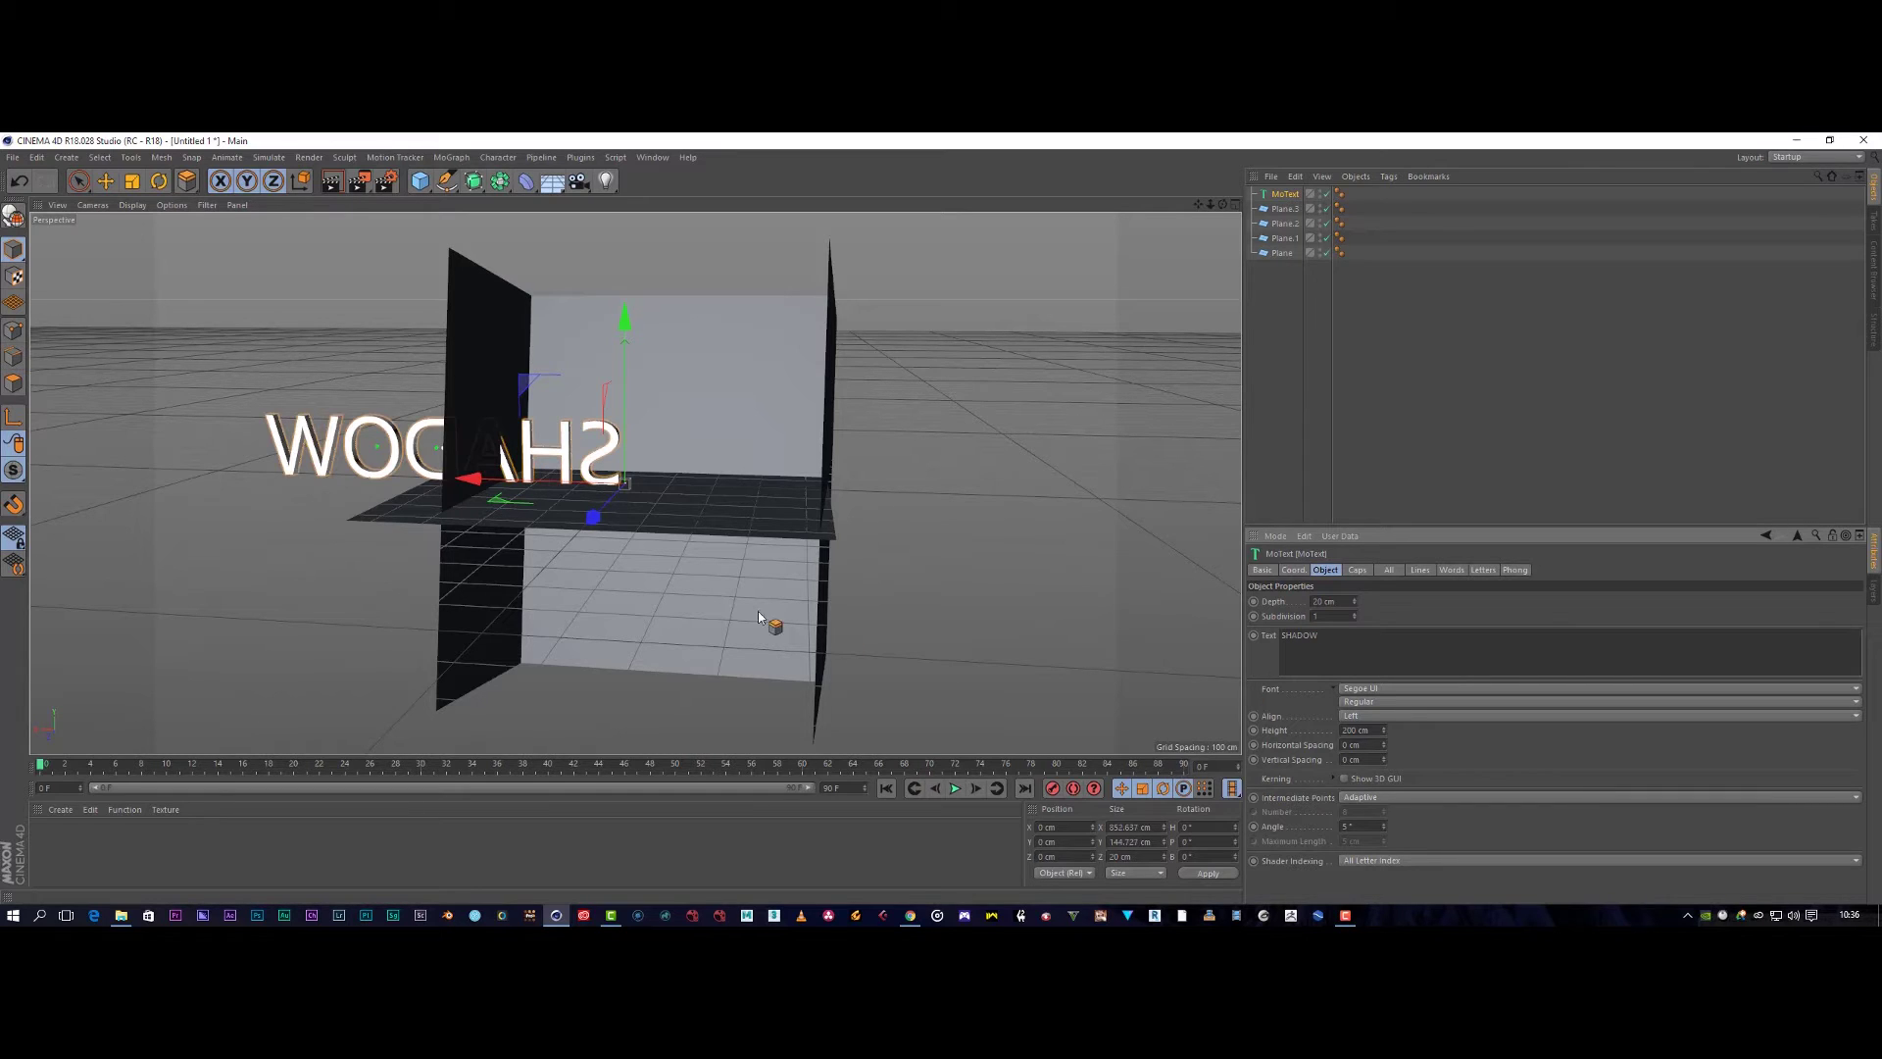
# Move the SHADOW text along its X axis toward the right side wall.
pyautogui.click(104, 182)
pyautogui.click(79, 183)
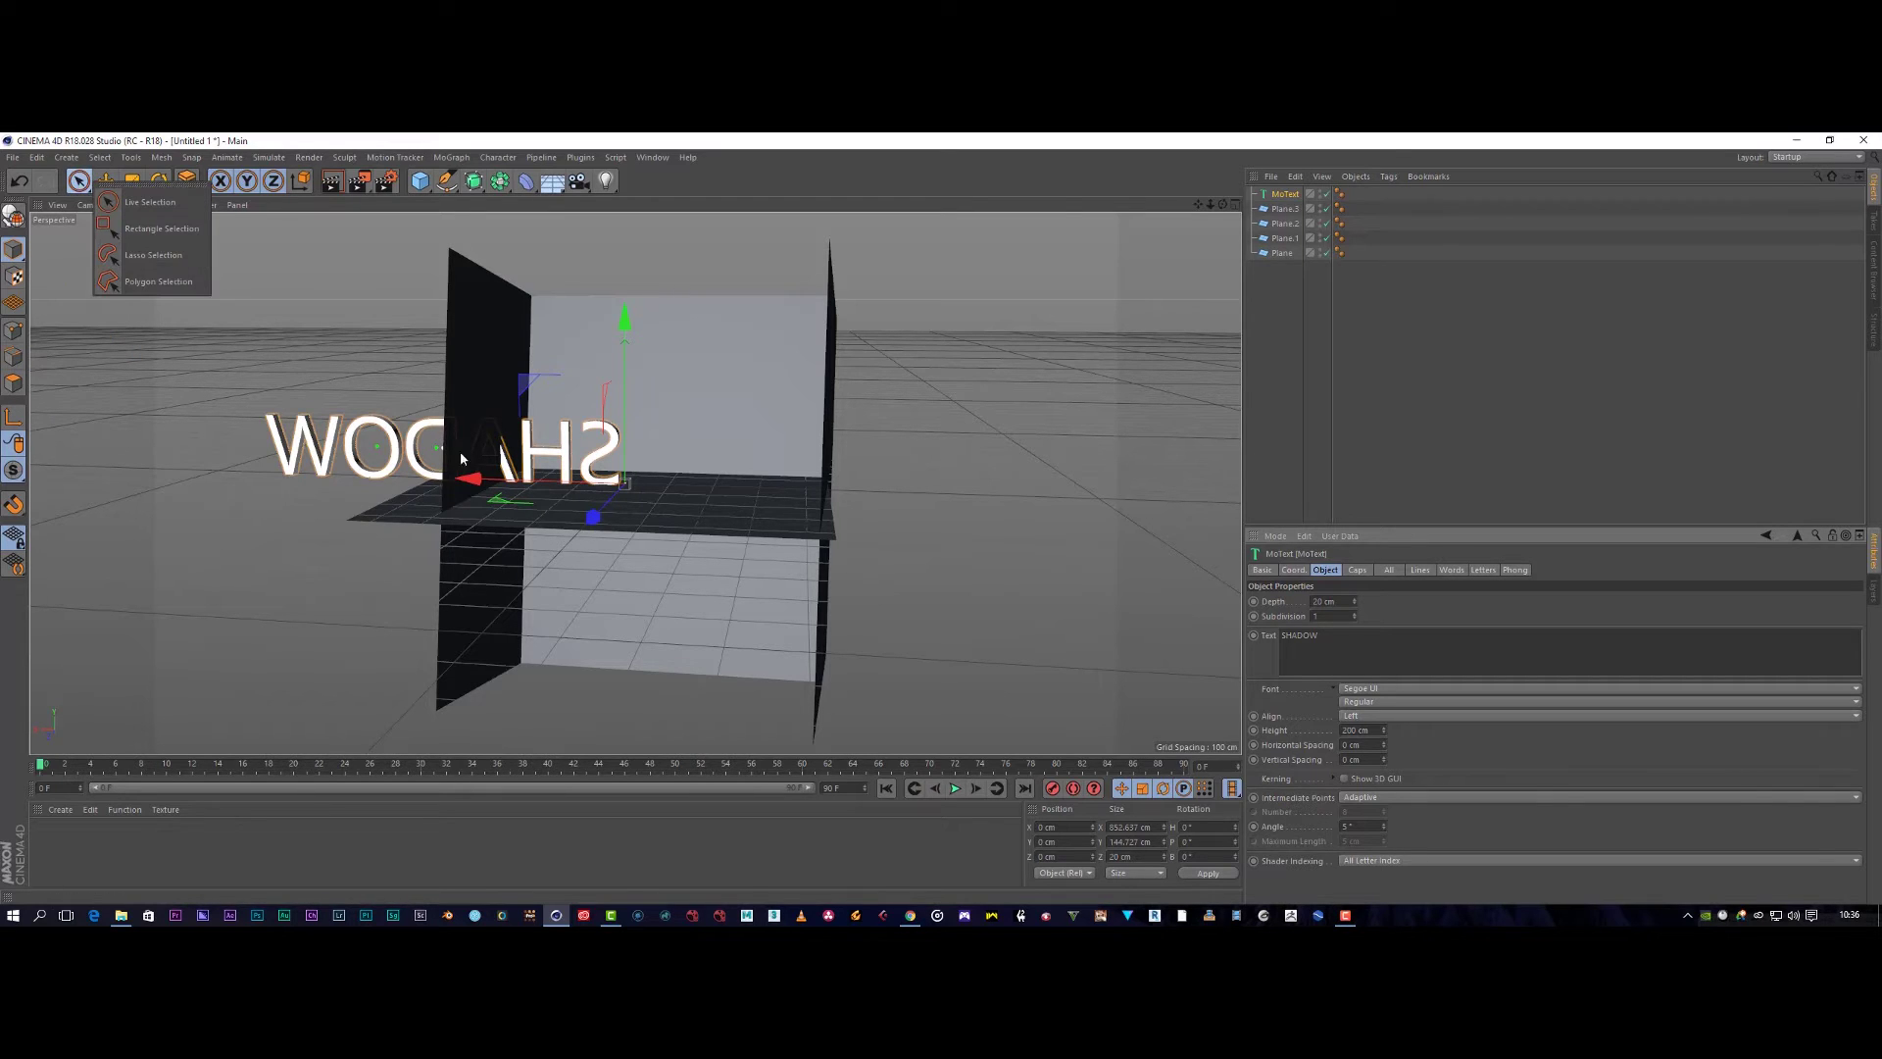
pyautogui.click(471, 482)
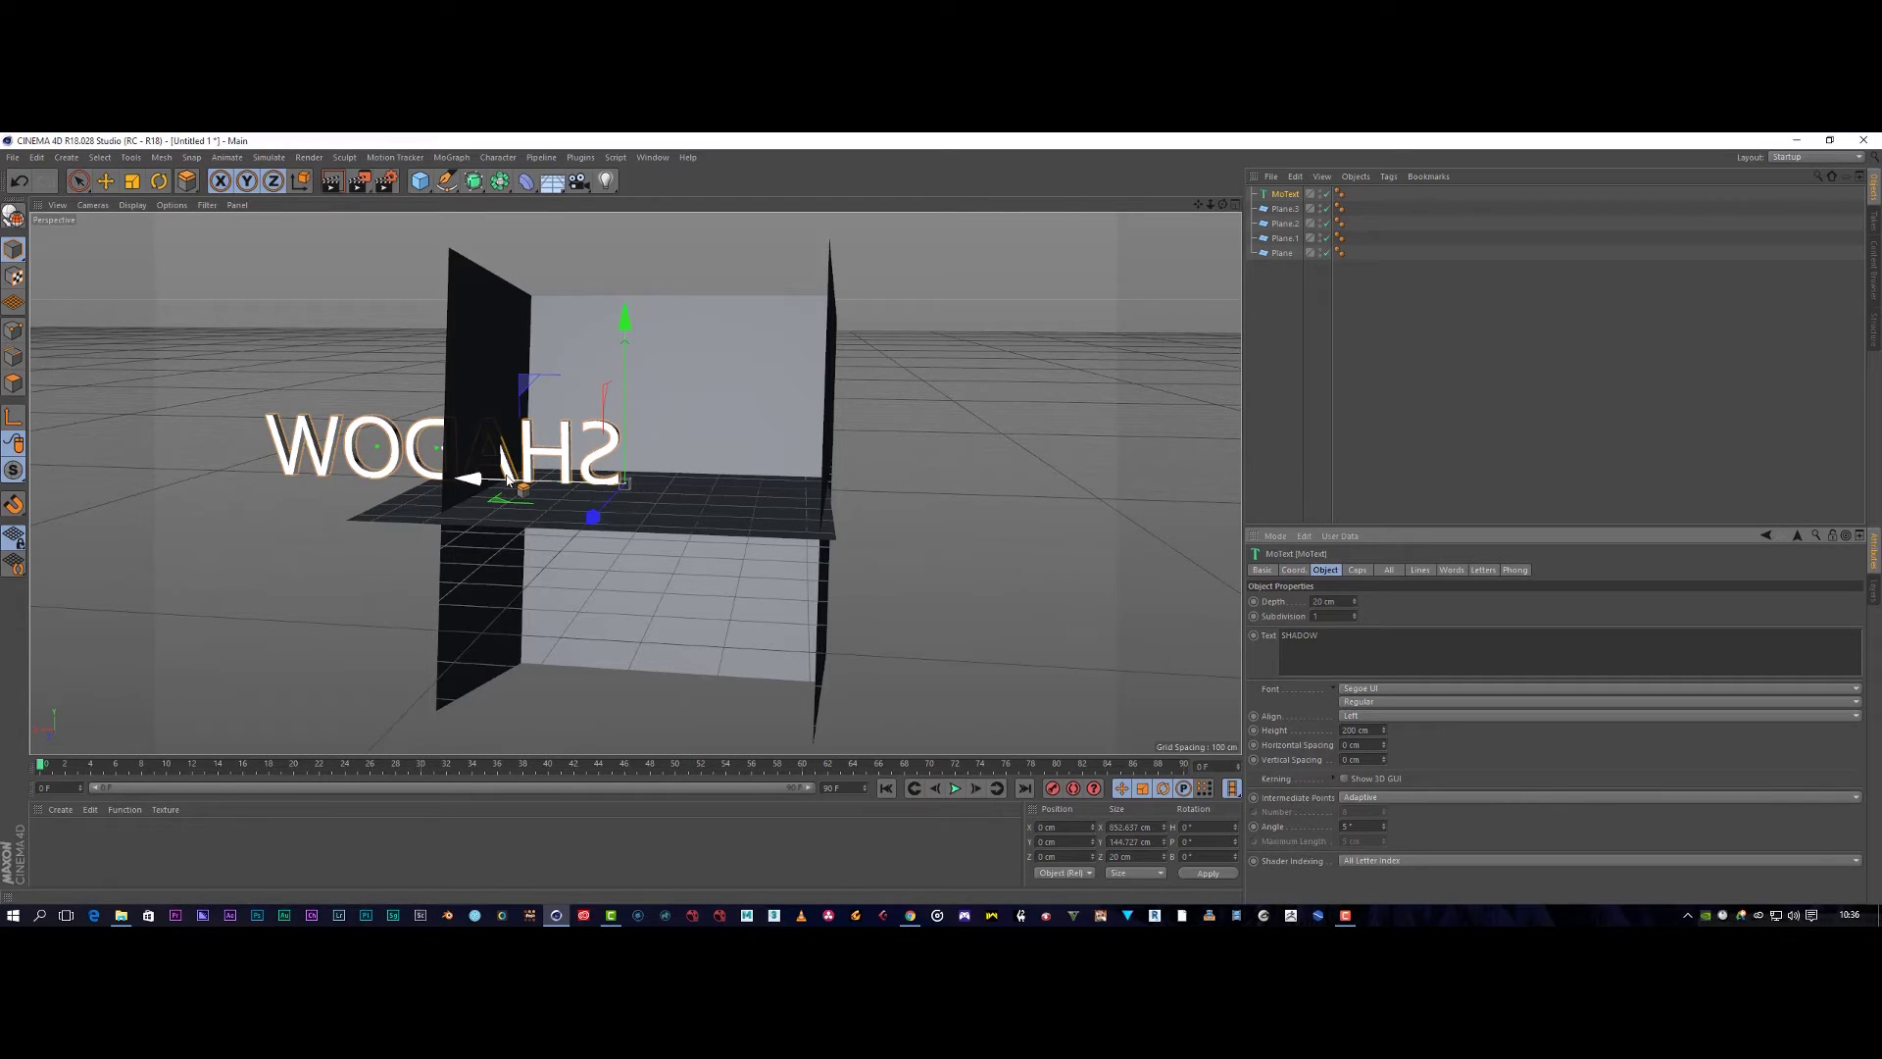
pyautogui.click(1276, 196)
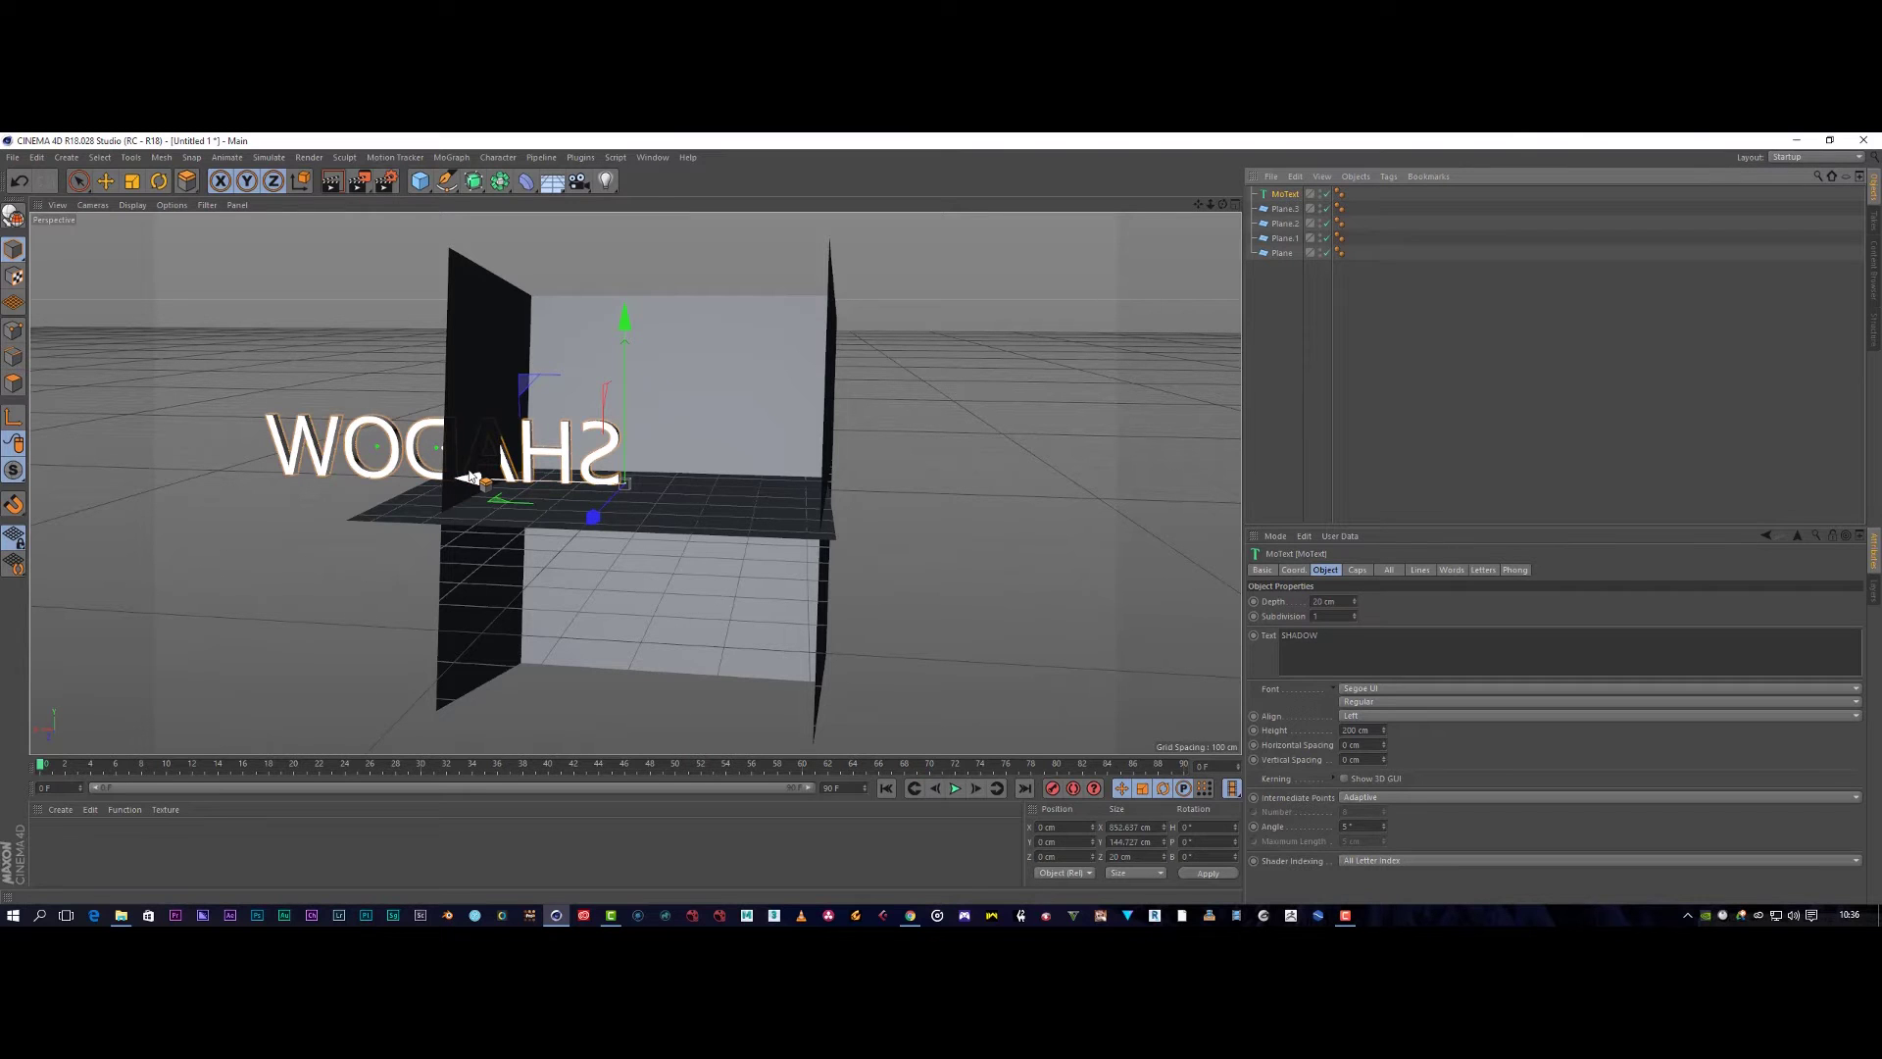
pyautogui.moveTo(471, 482); pyautogui.dragTo(735, 491)
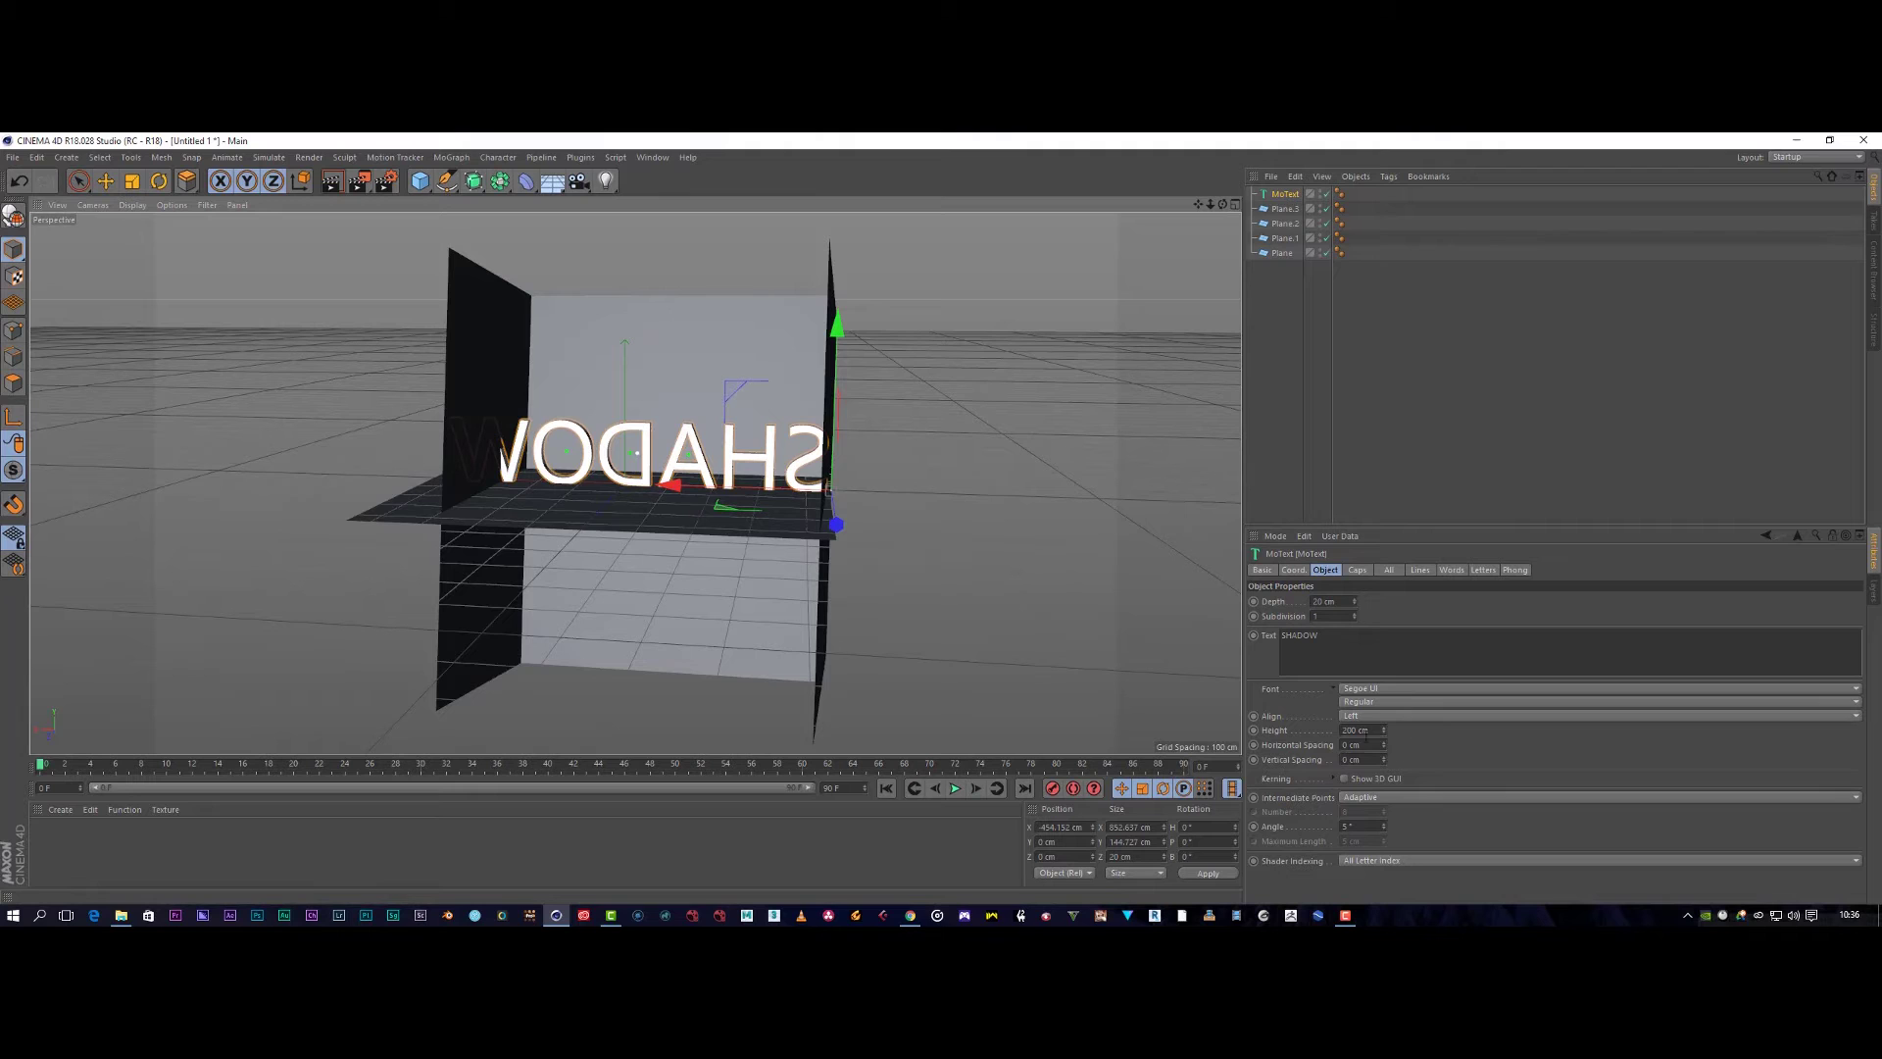
# Set the text height to 98 cm and reposition the SHADOW text within the room.
pyautogui.moveTo(1385, 730); pyautogui.dragTo(1386, 829)
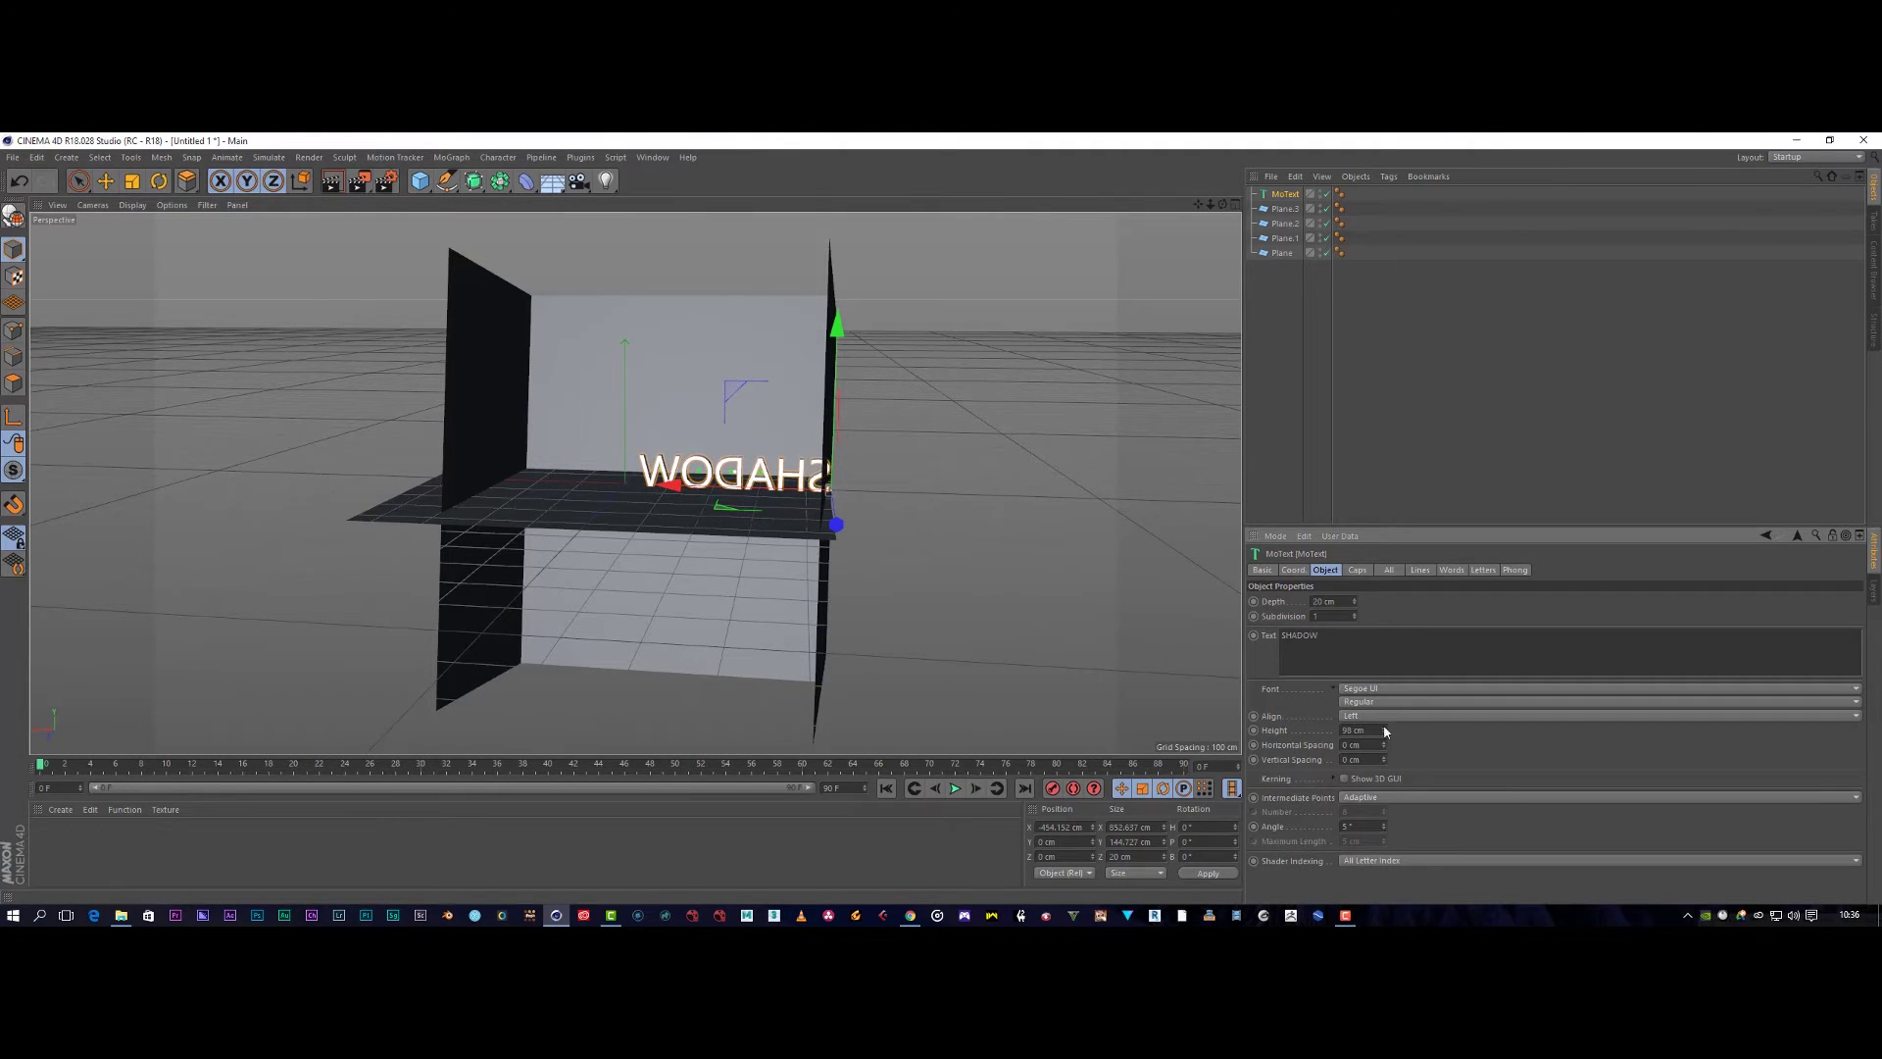
pyautogui.scroll(6, 716, 474)
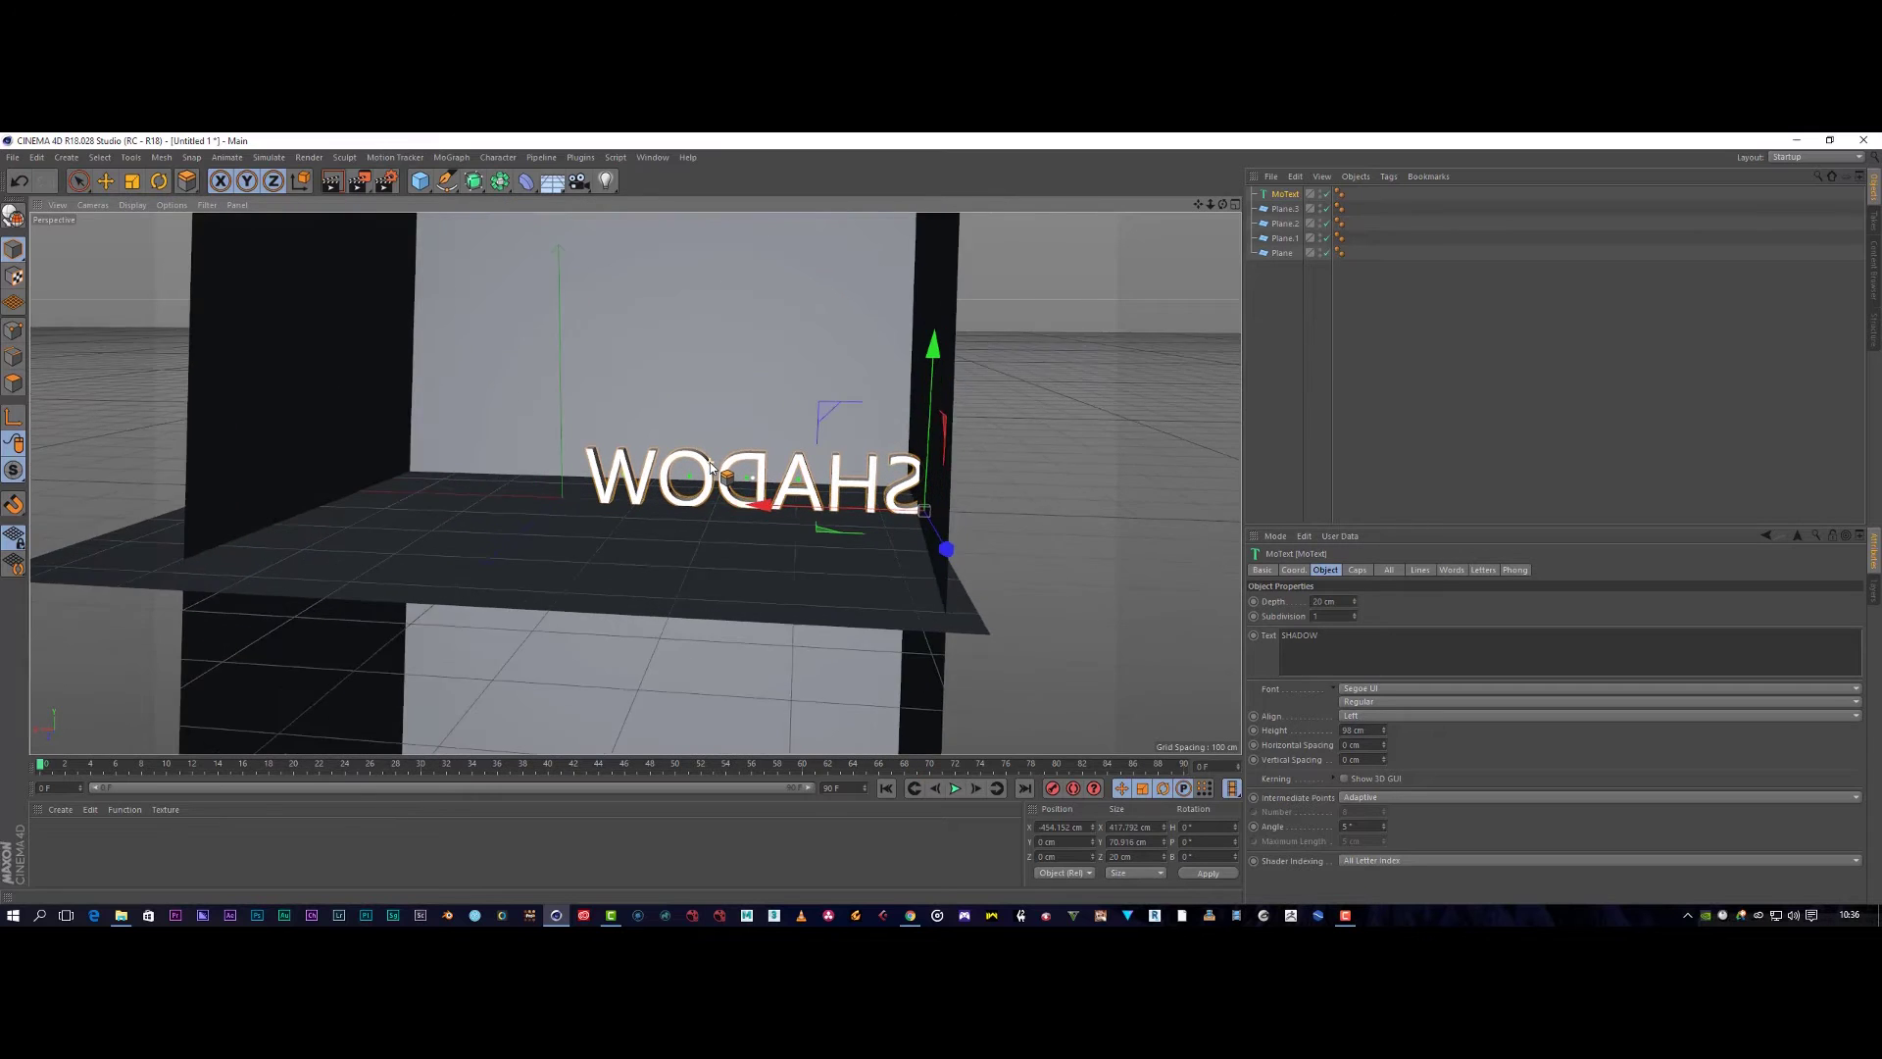
pyautogui.moveTo(816, 518); pyautogui.dragTo(641, 513)
# Rotate the SHADOW text to a heading of about 176° so it reads forward, and shift it along X toward the left side wall.
pyautogui.click(158, 181)
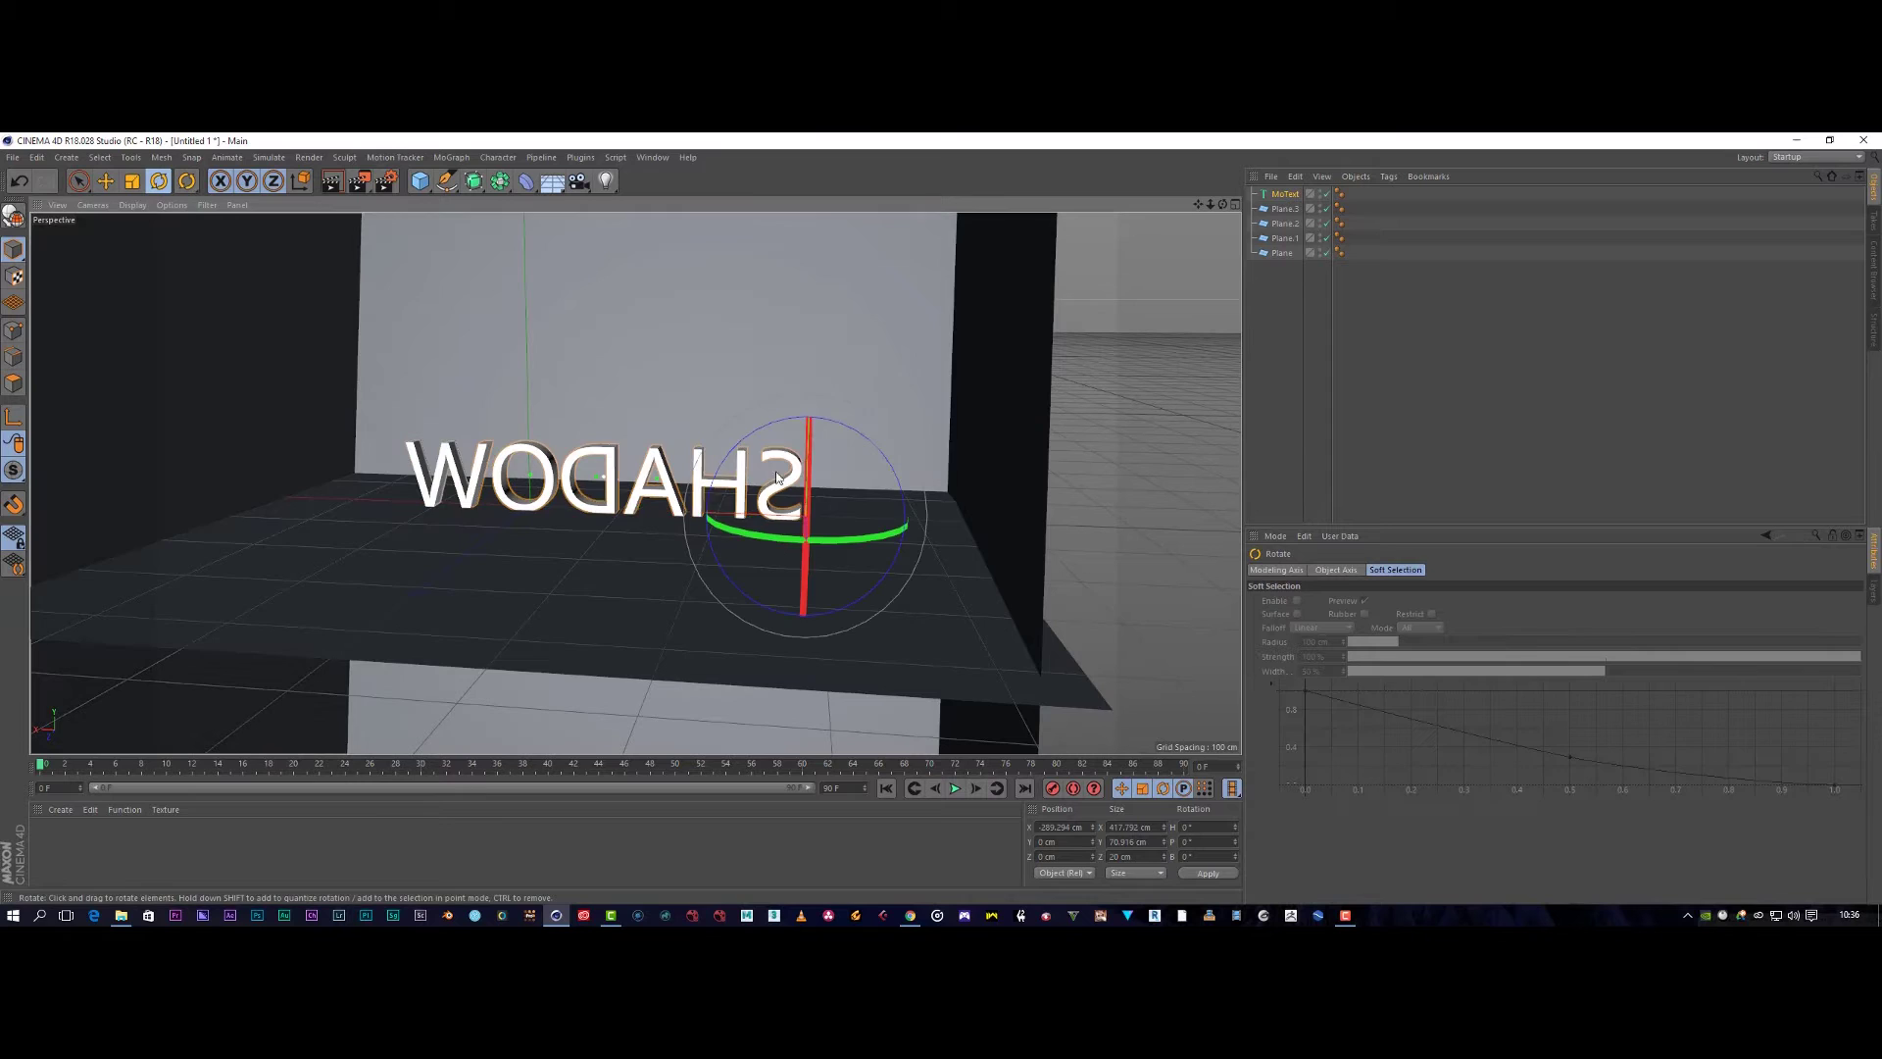
pyautogui.moveTo(828, 539); pyautogui.dragTo(457, 510)
pyautogui.click(107, 181)
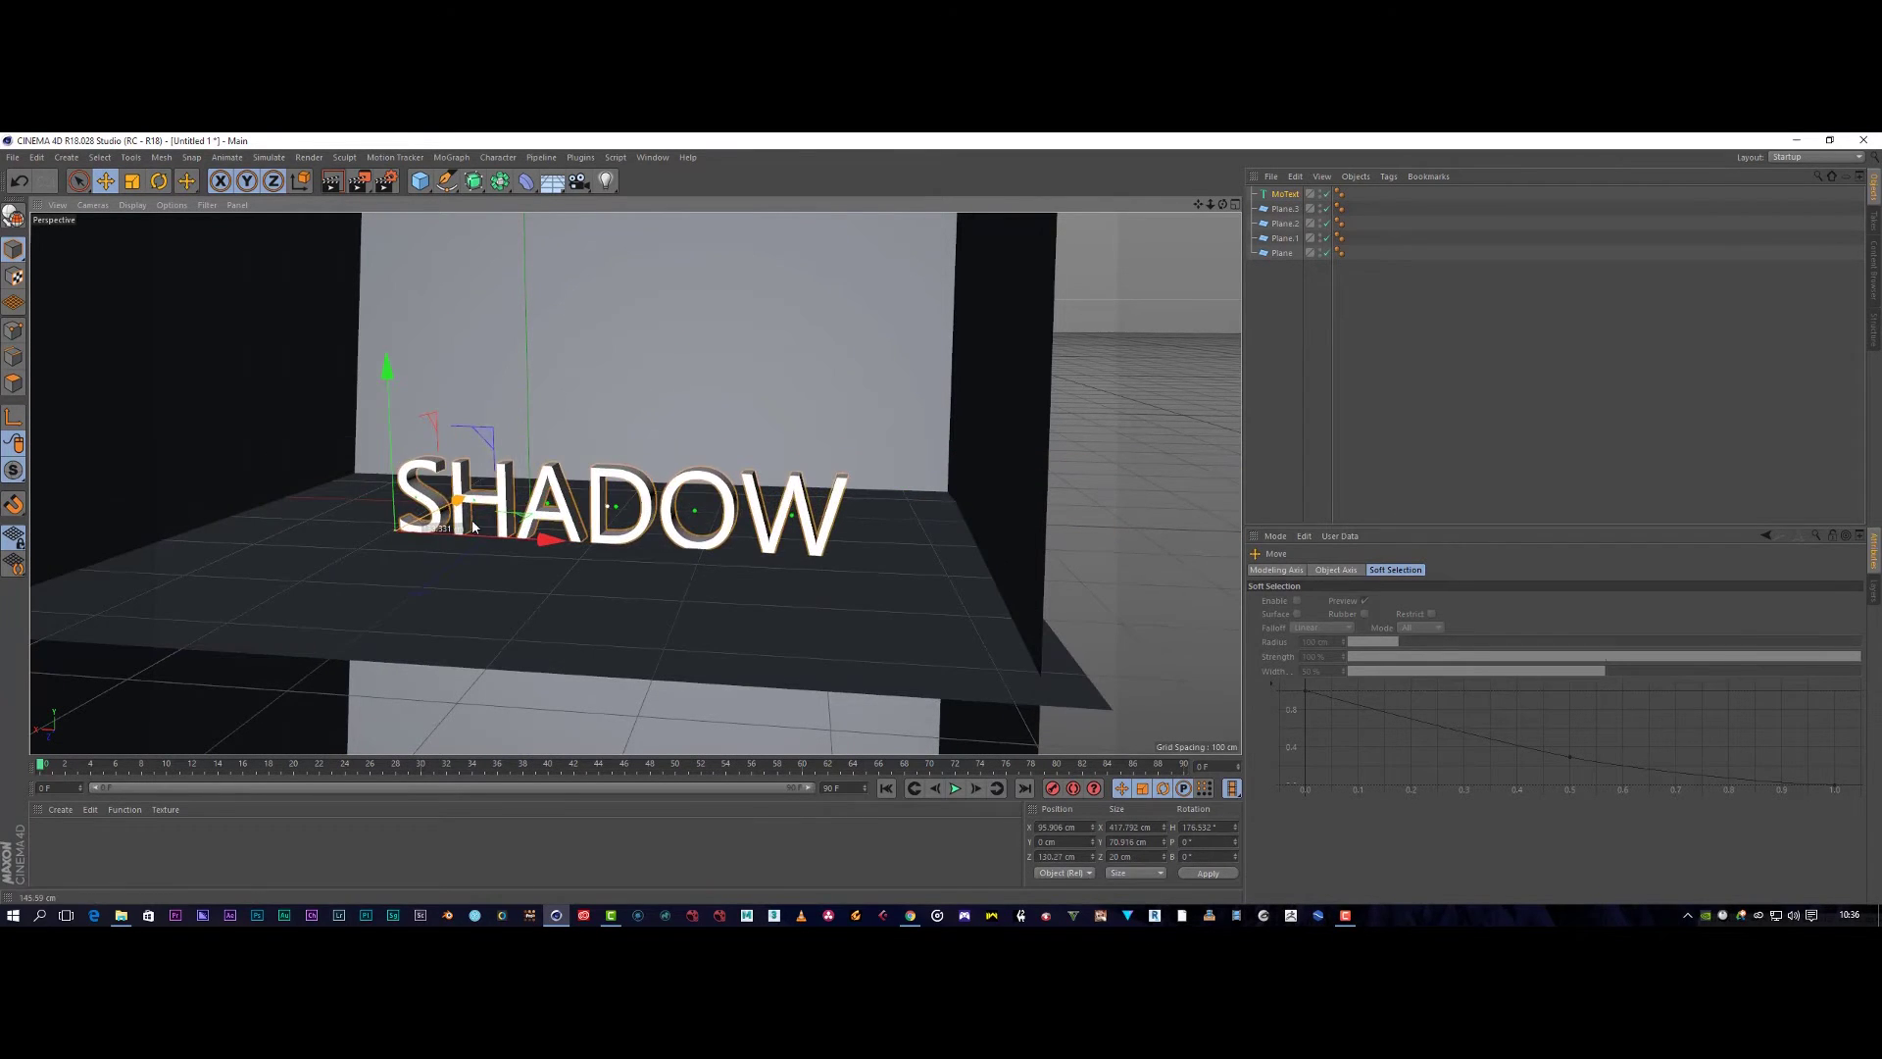
pyautogui.scroll(2, 464, 501)
pyautogui.scroll(1, 456, 499)
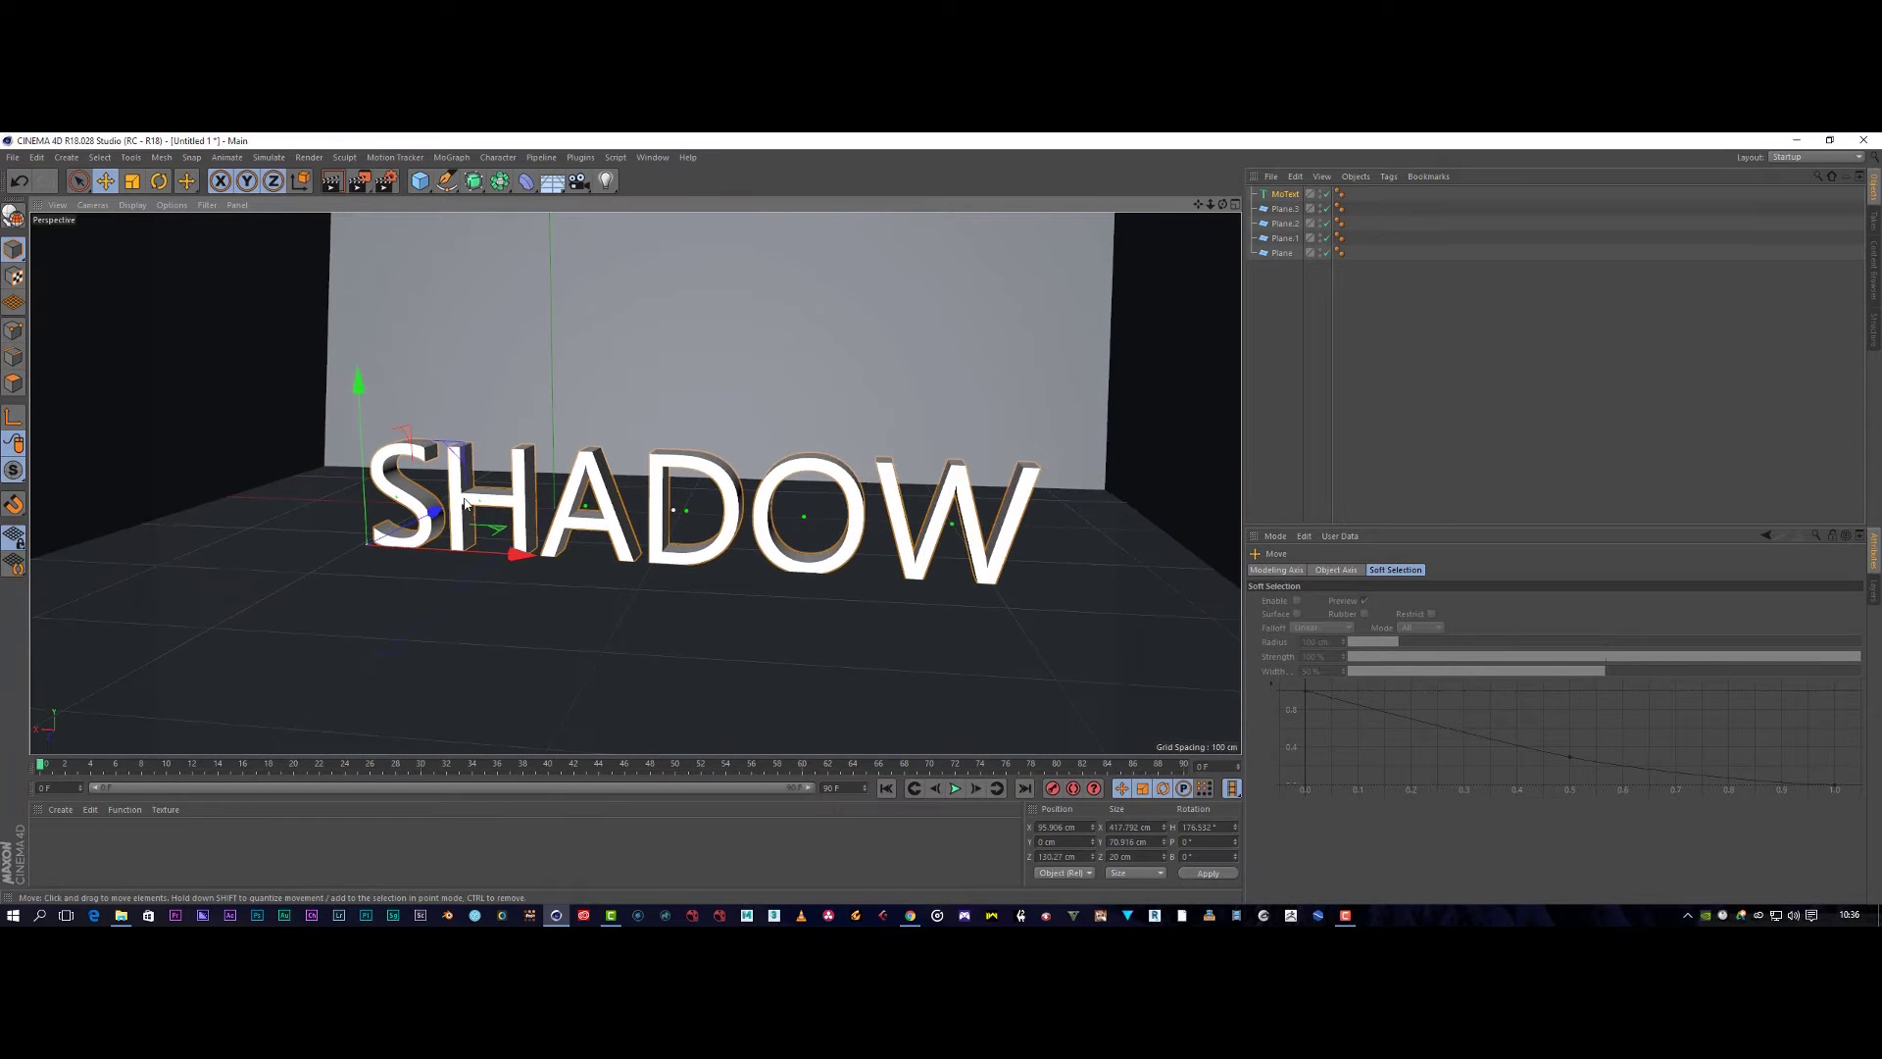
pyautogui.moveTo(529, 557); pyautogui.dragTo(477, 551)
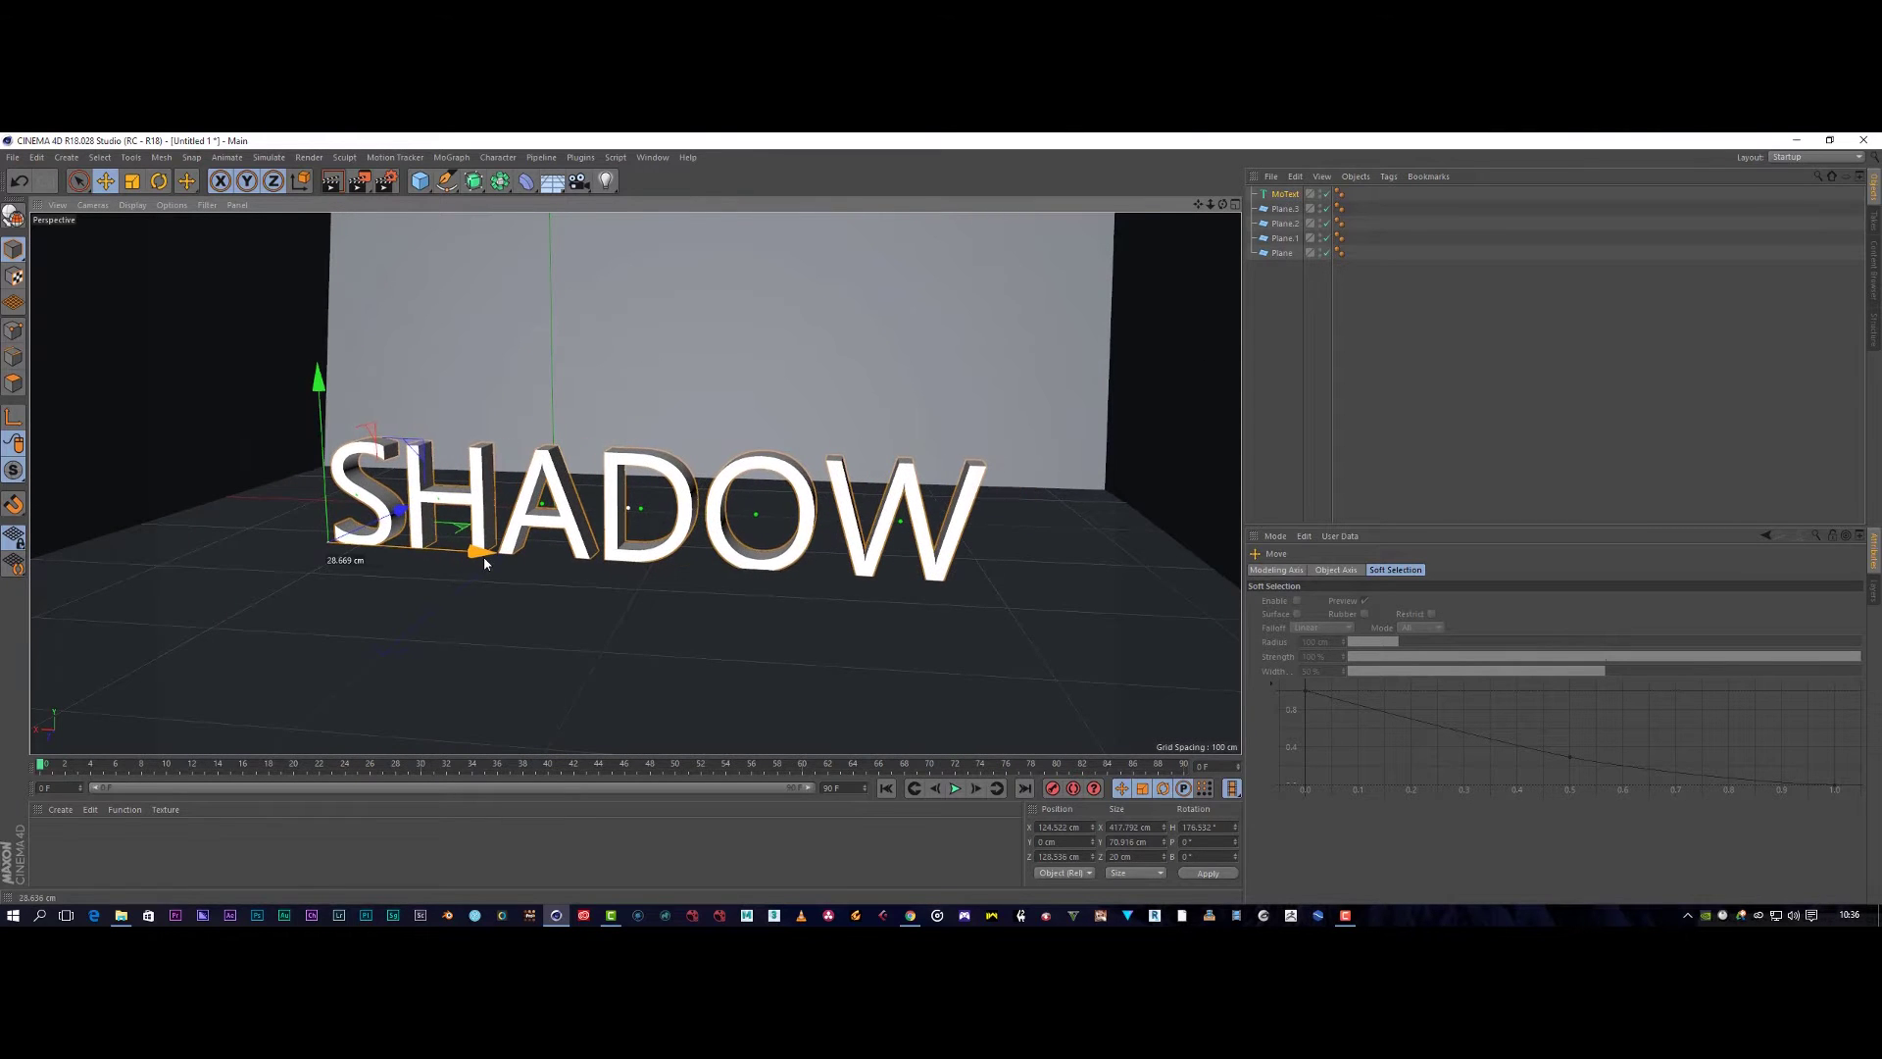
# Set the SHADOW text's depth to 40 cm and move it forward on the floor toward the room's open front.
pyautogui.click(1285, 195)
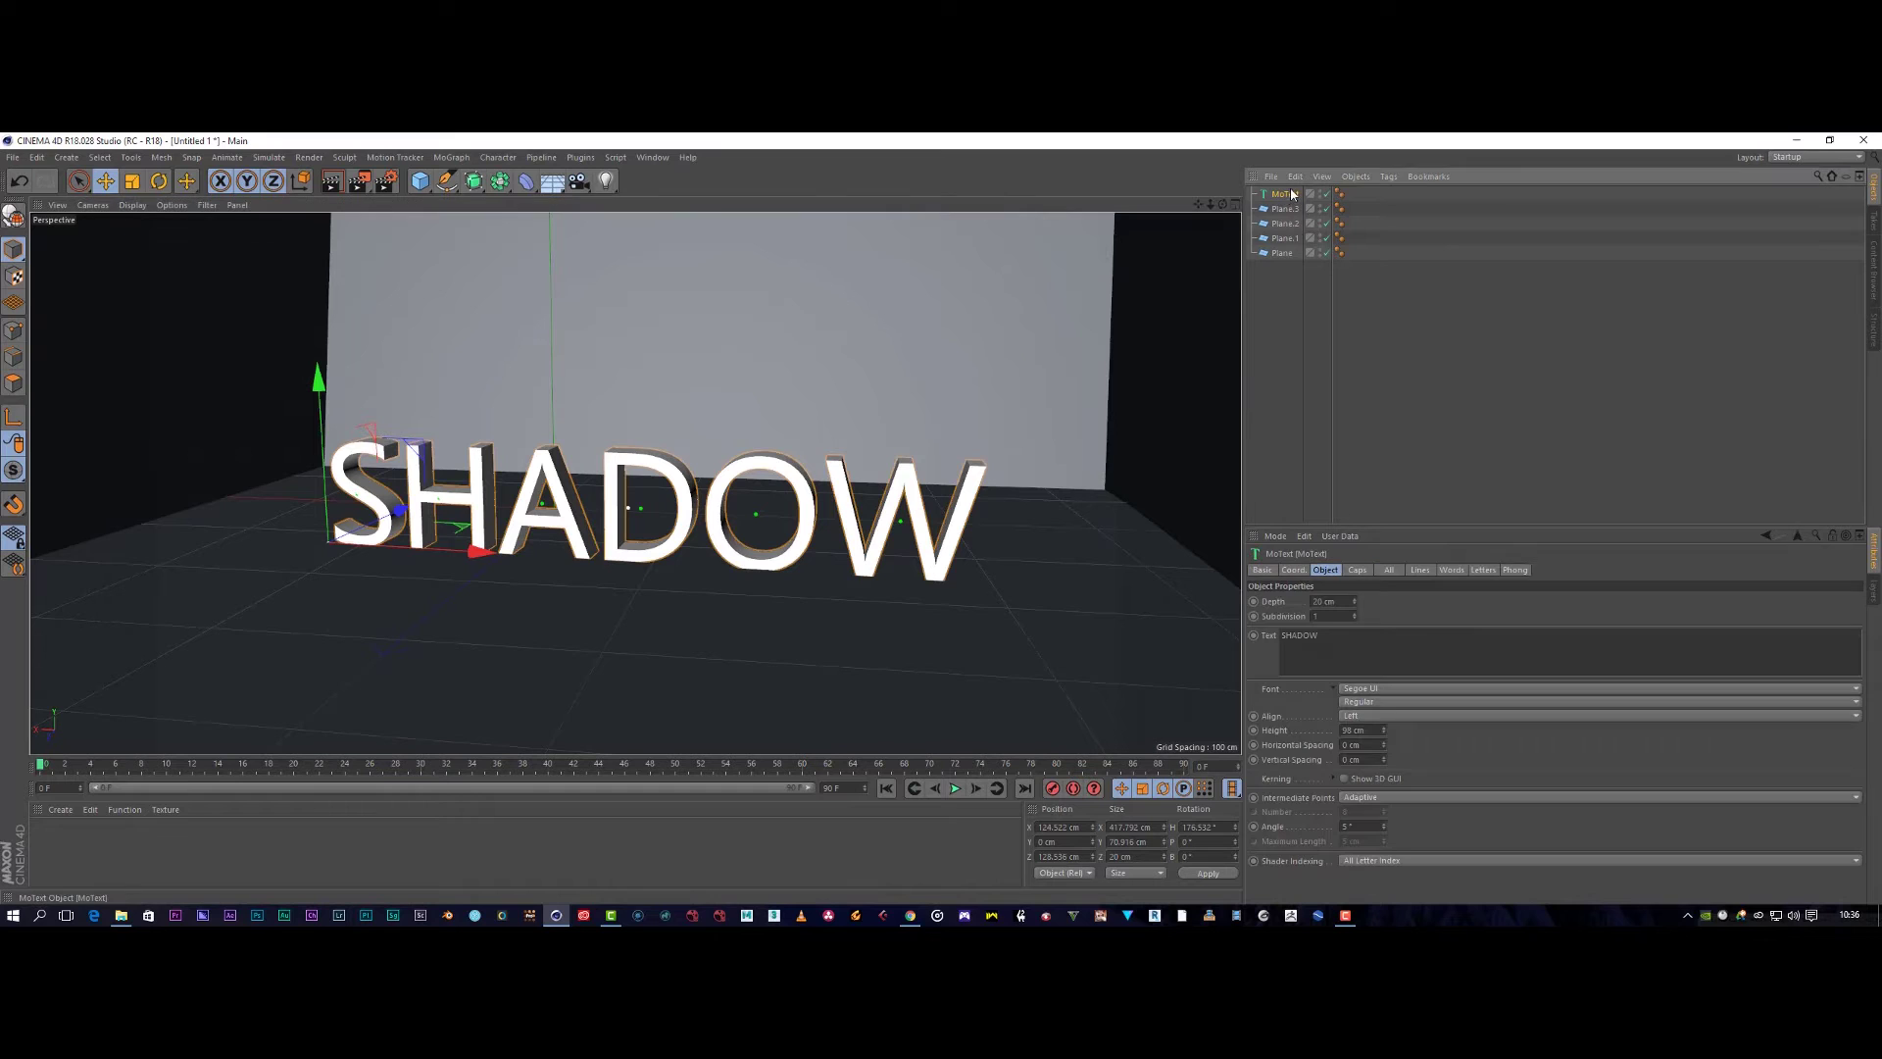
pyautogui.doubleClick(1320, 601)
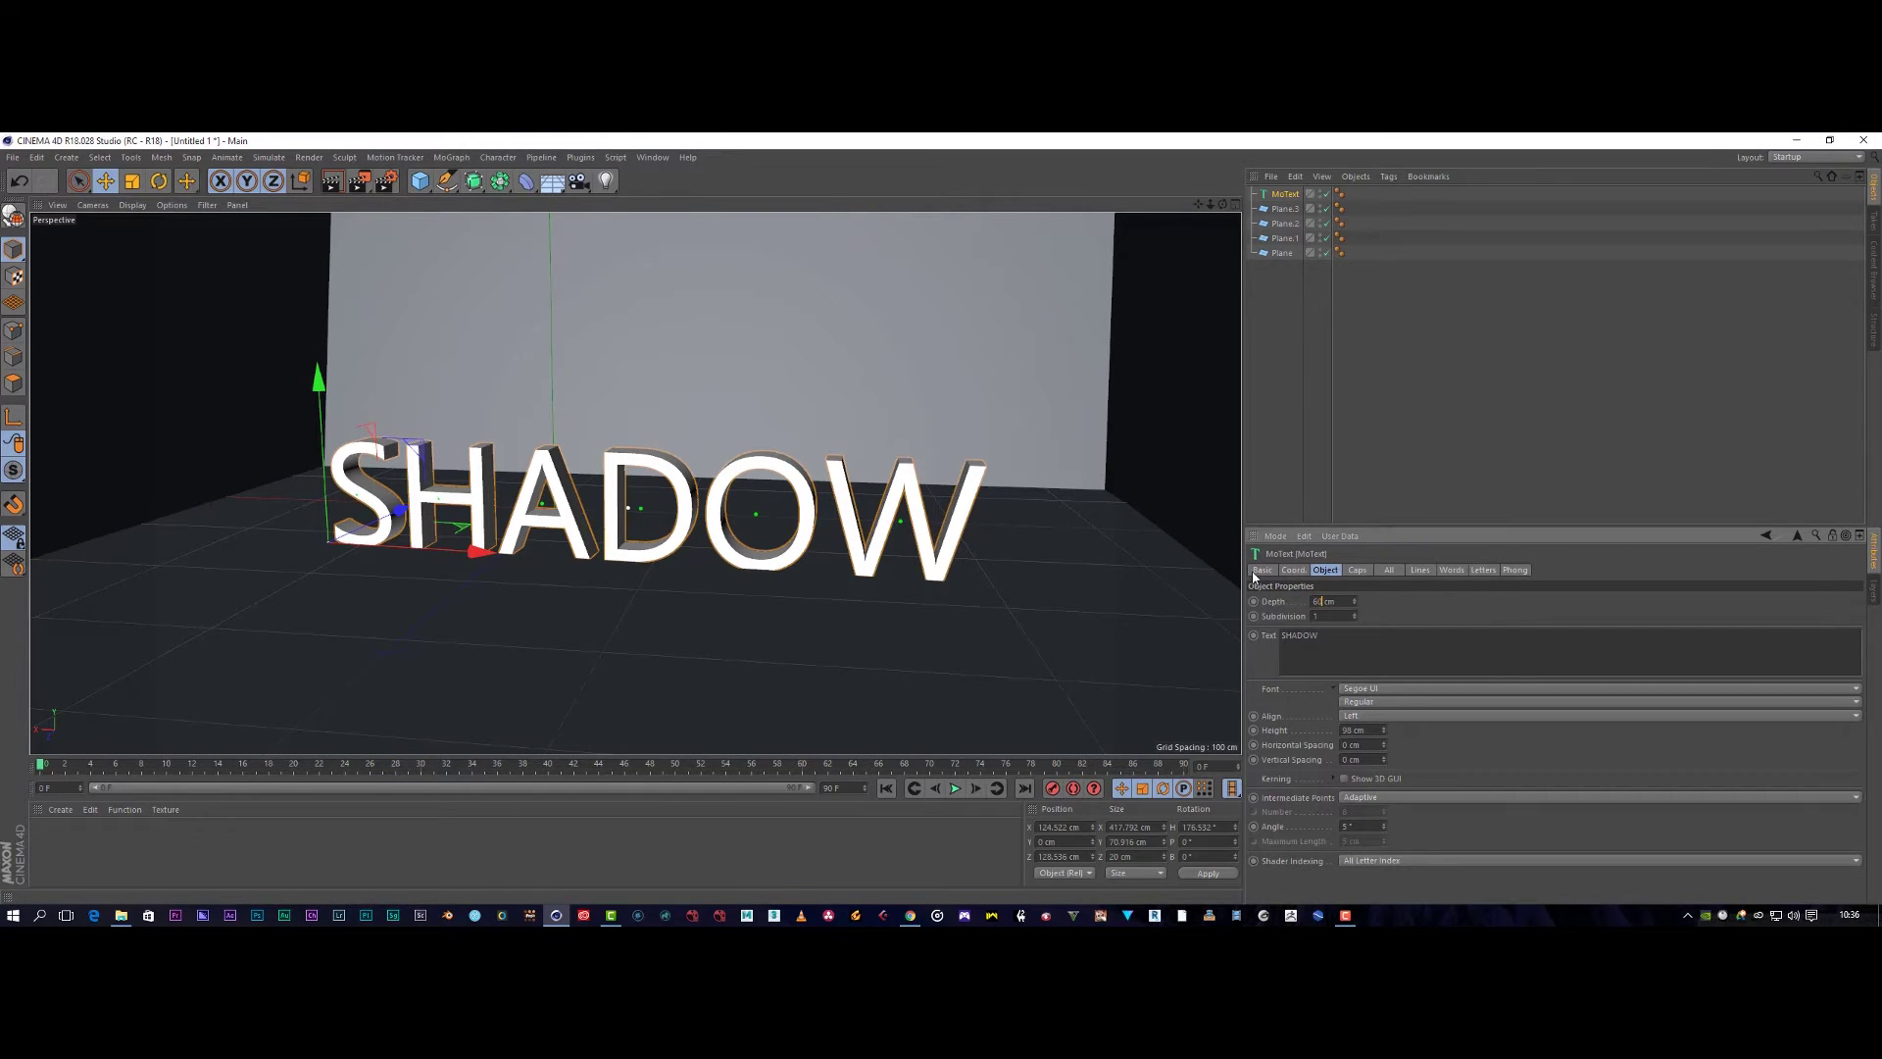
pyautogui.press('Return')
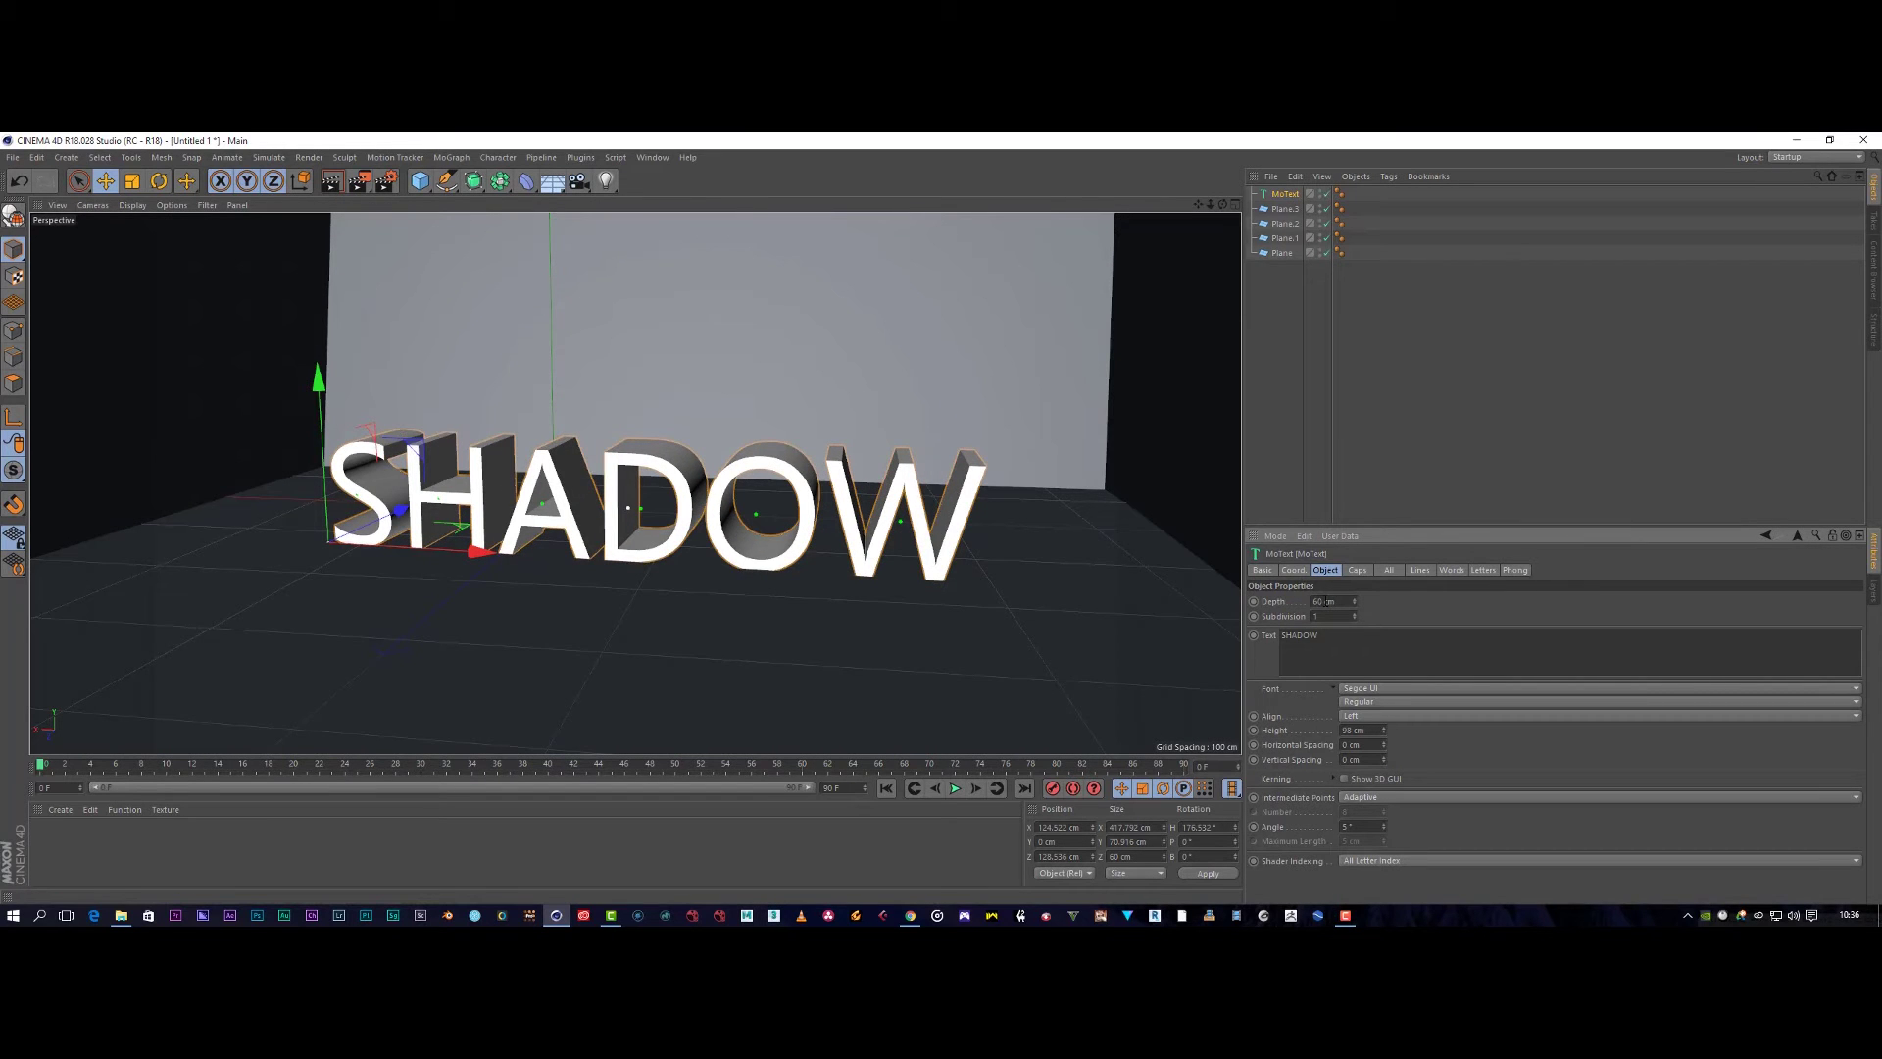
pyautogui.write('0')
pyautogui.press('Return')
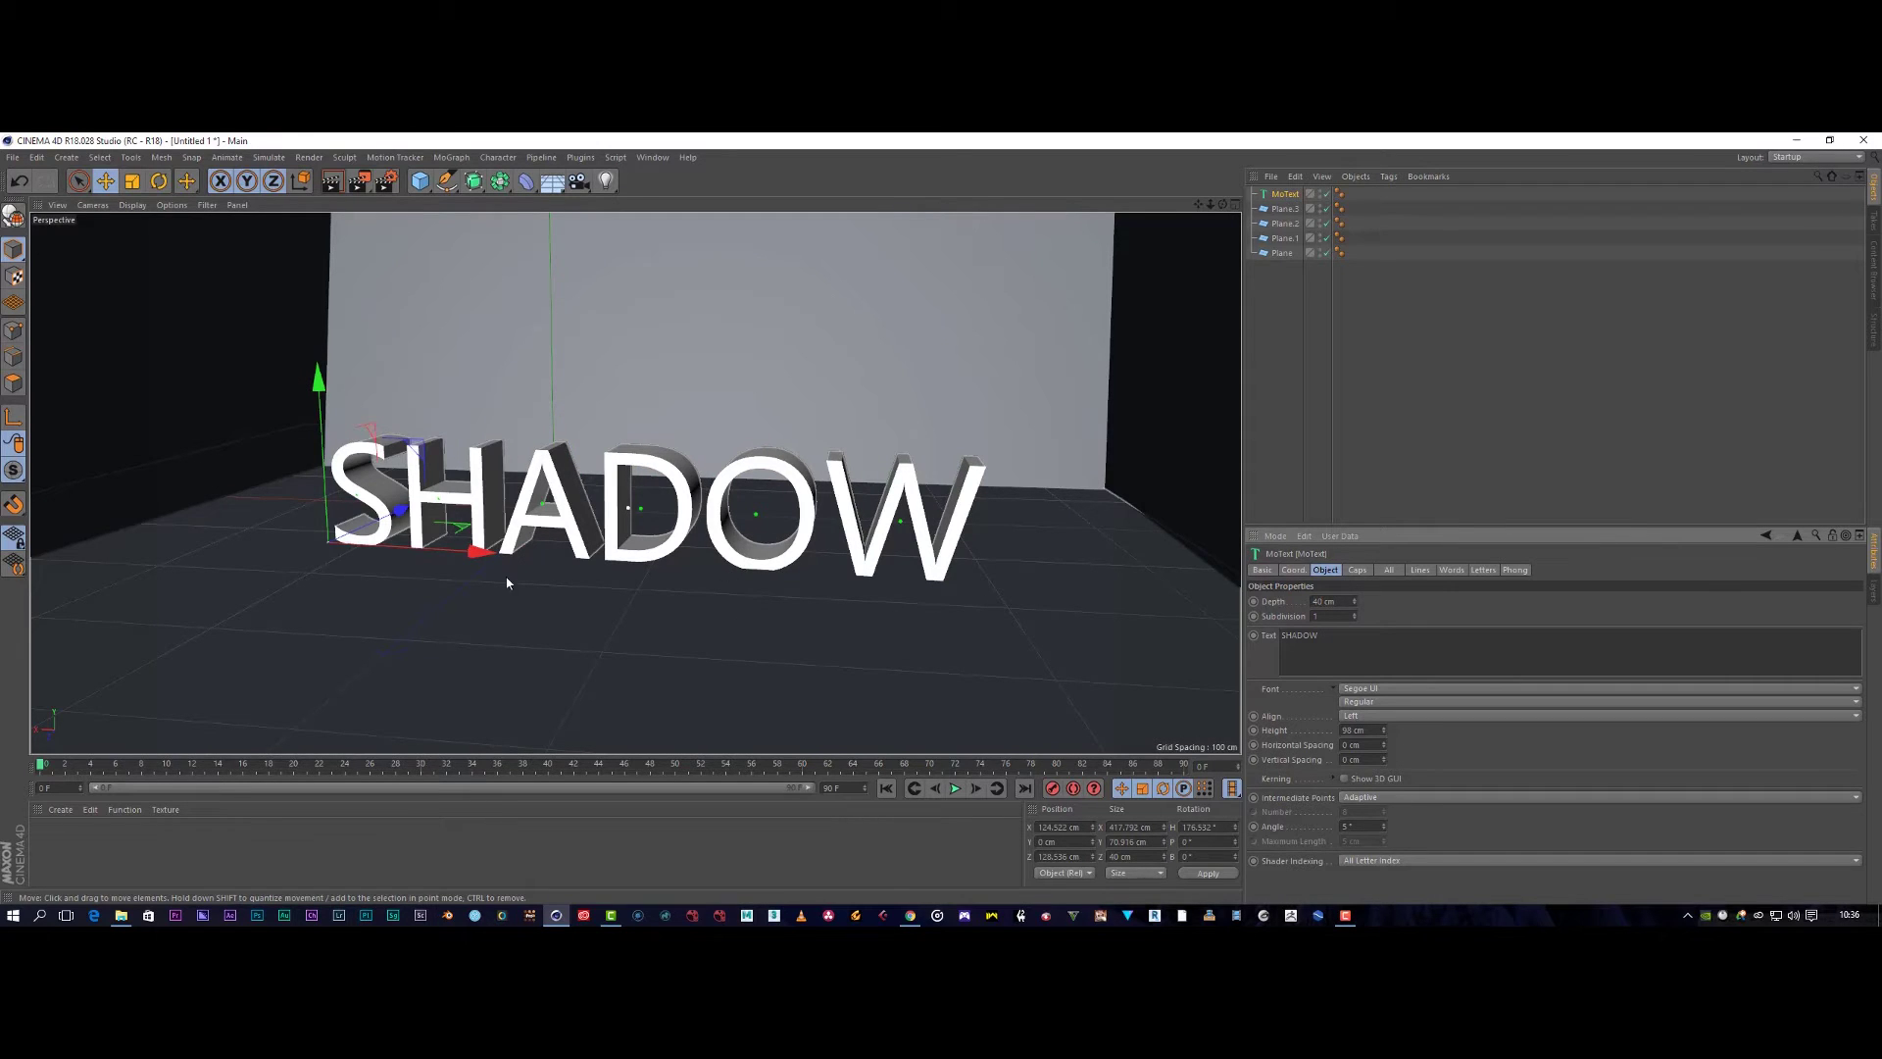
pyautogui.moveTo(404, 517); pyautogui.dragTo(483, 532)
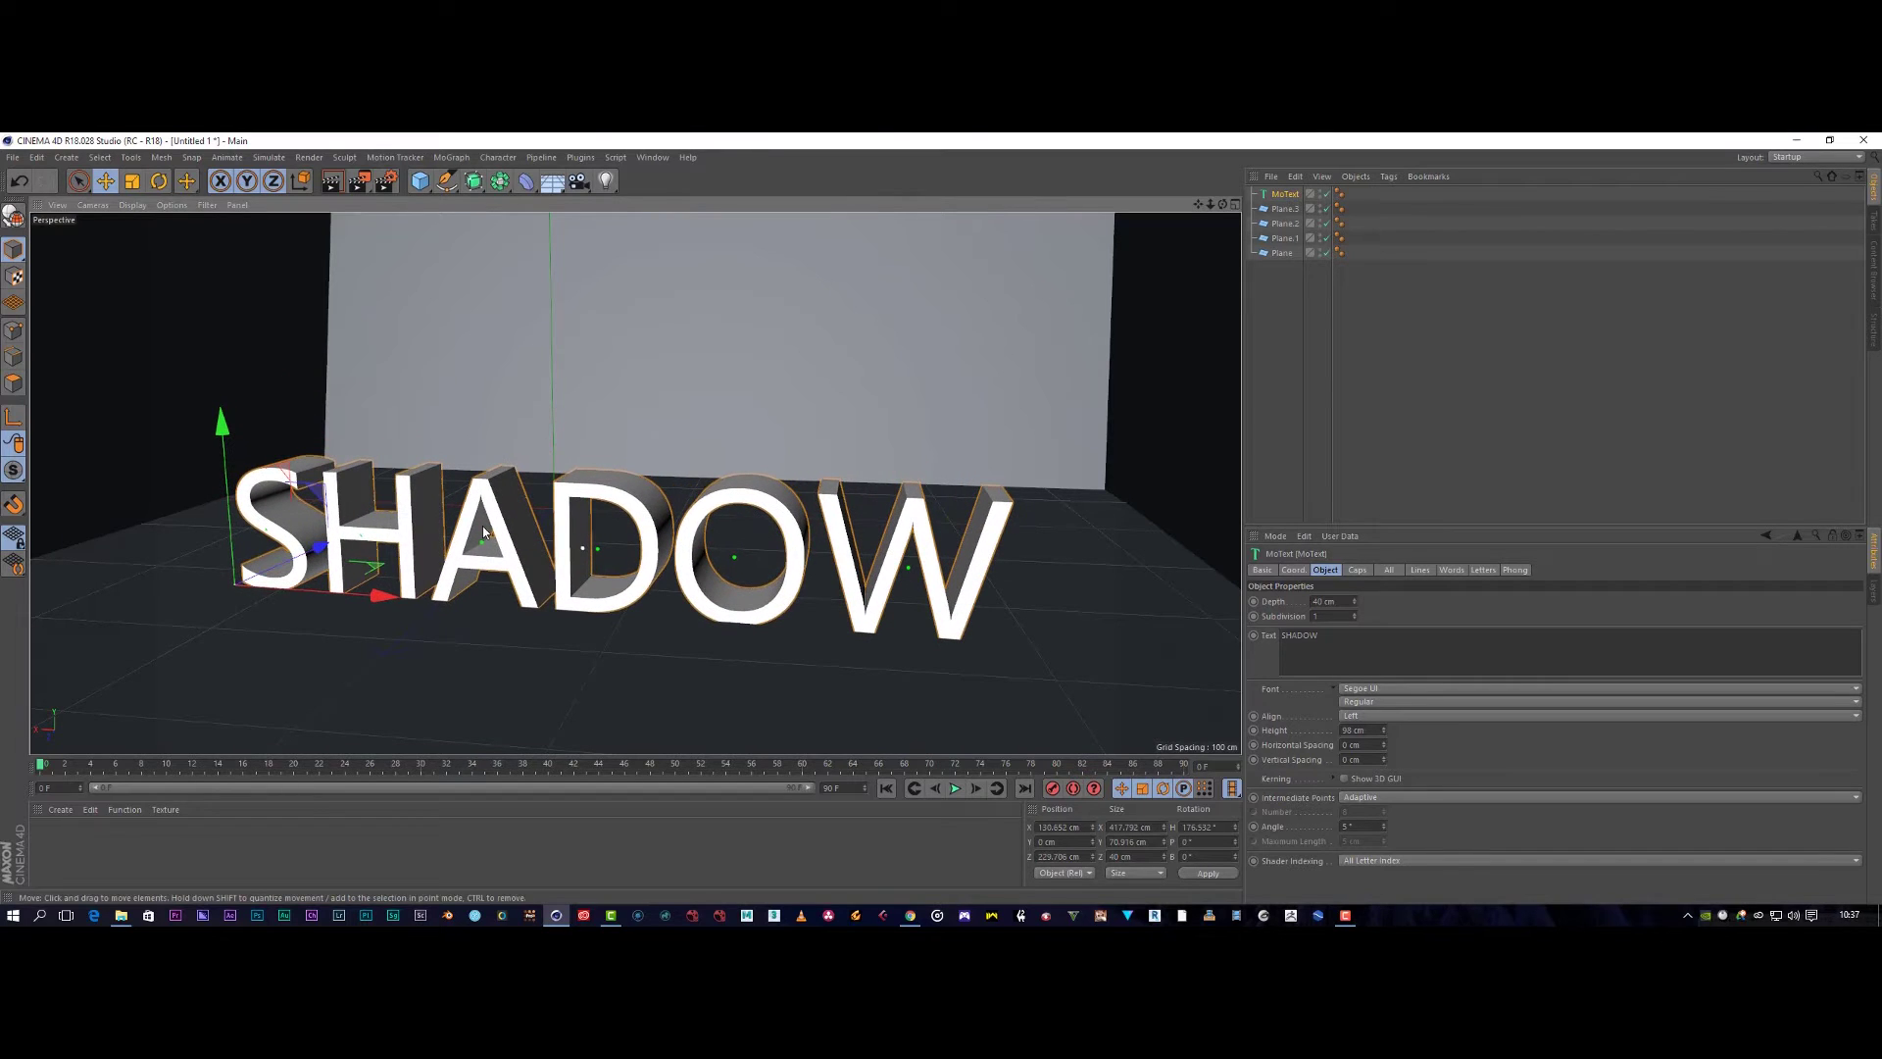
pyautogui.moveTo(219, 422); pyautogui.dragTo(221, 420)
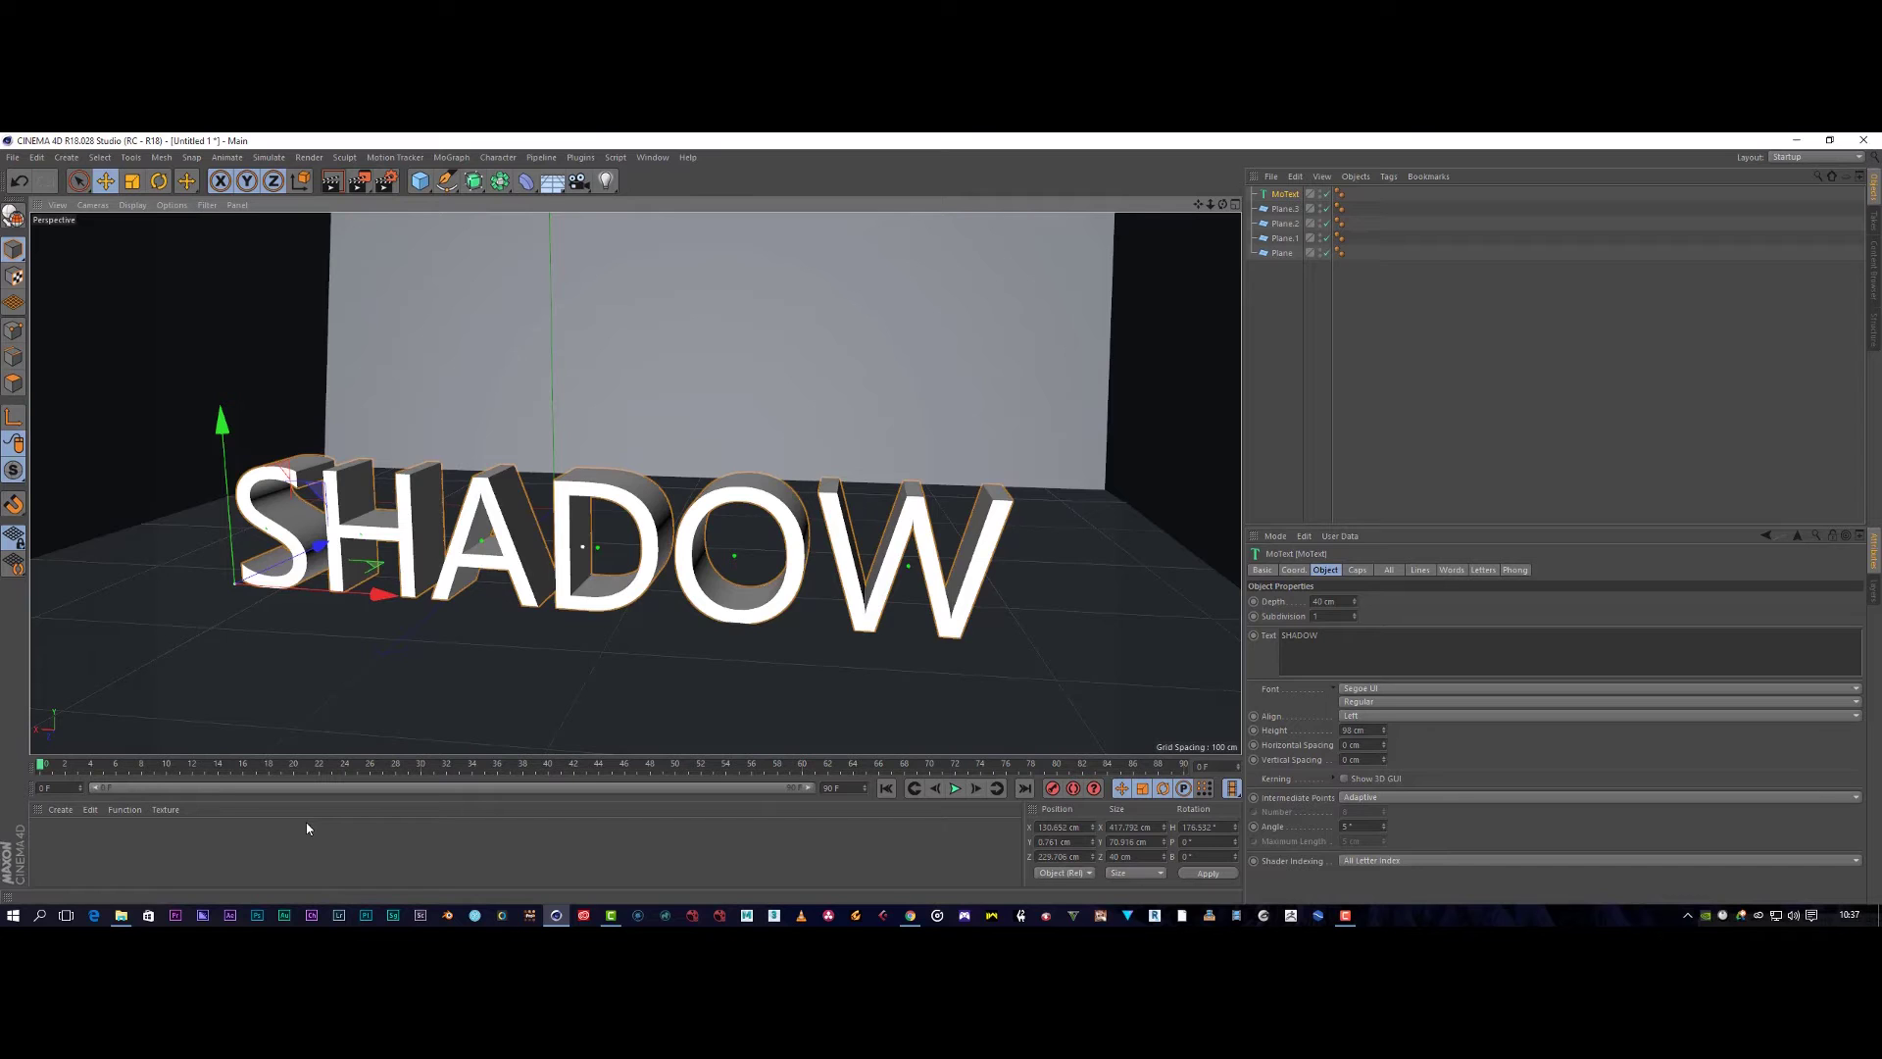
# With autokeying on, keyframe the SHADOW text at frame 24, pitched to about -88° and raised to about Y 43 cm.
pyautogui.click(1100, 793)
pyautogui.click(1072, 789)
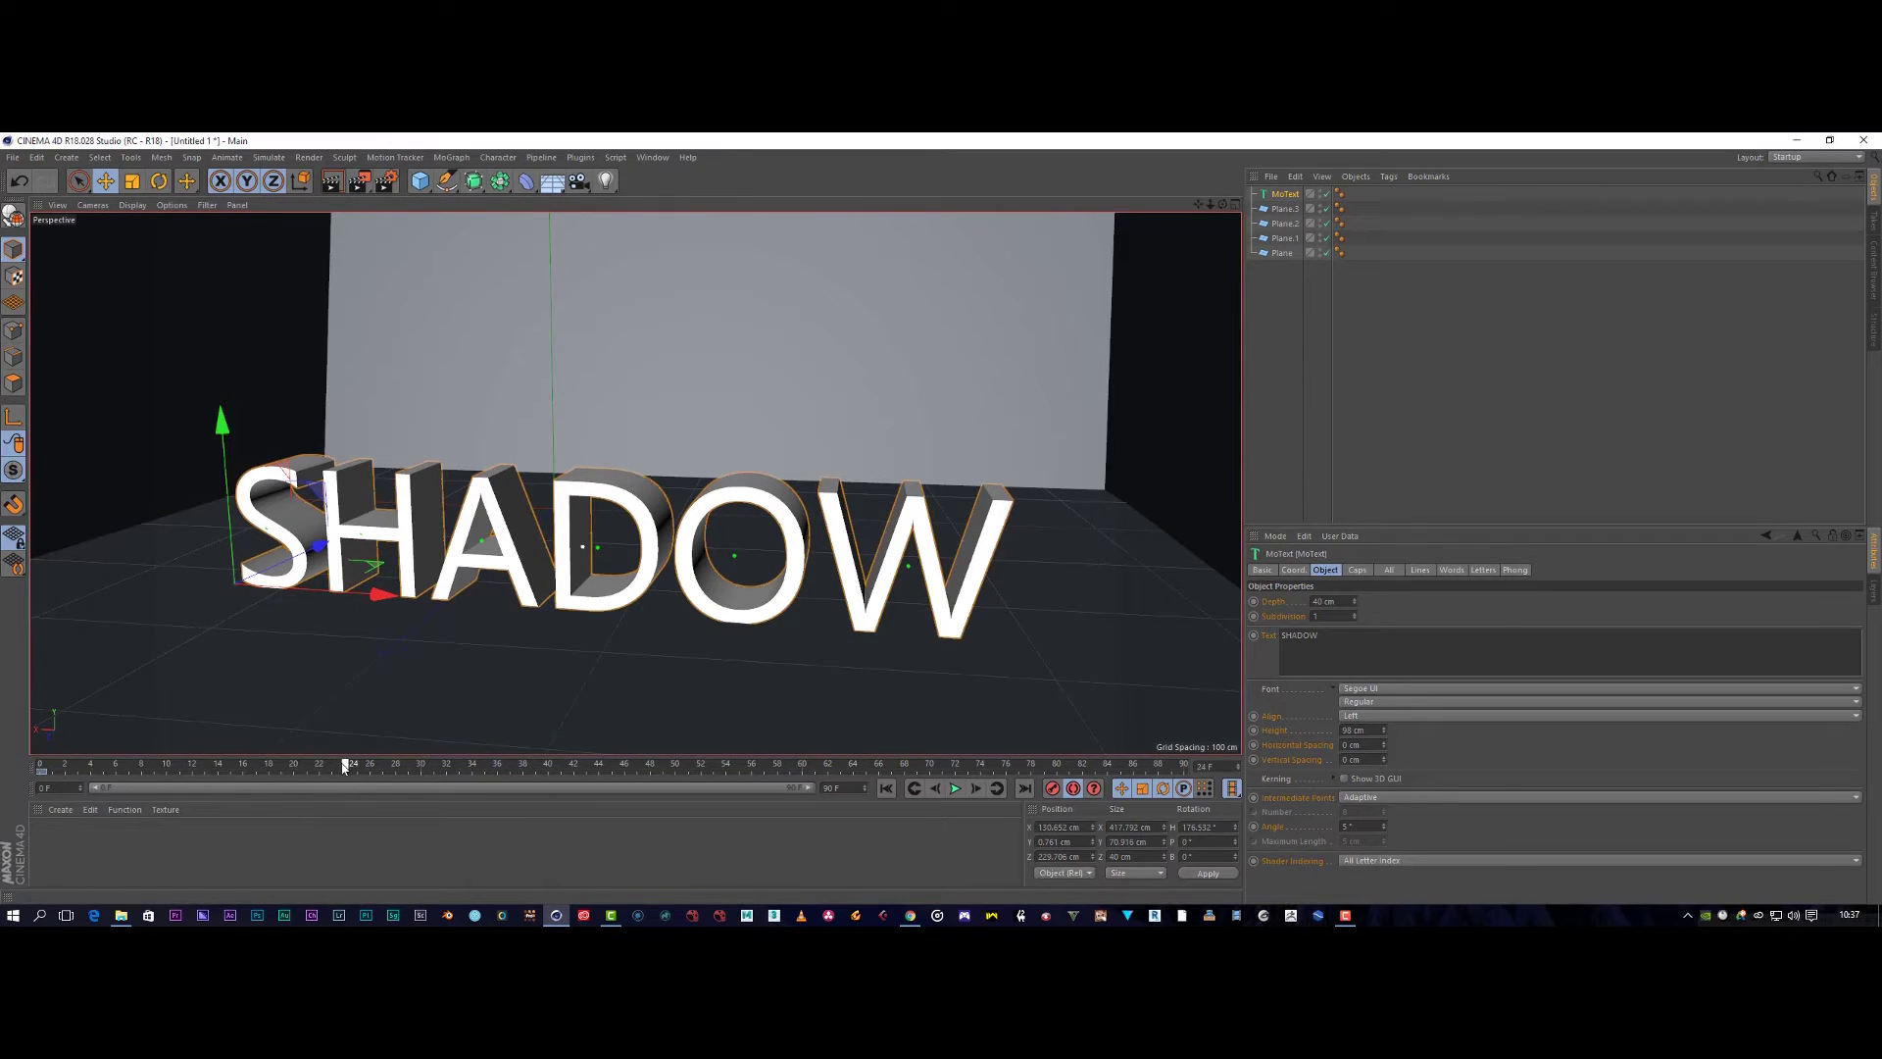
pyautogui.moveTo(220, 414); pyautogui.dragTo(234, 274)
pyautogui.click(158, 181)
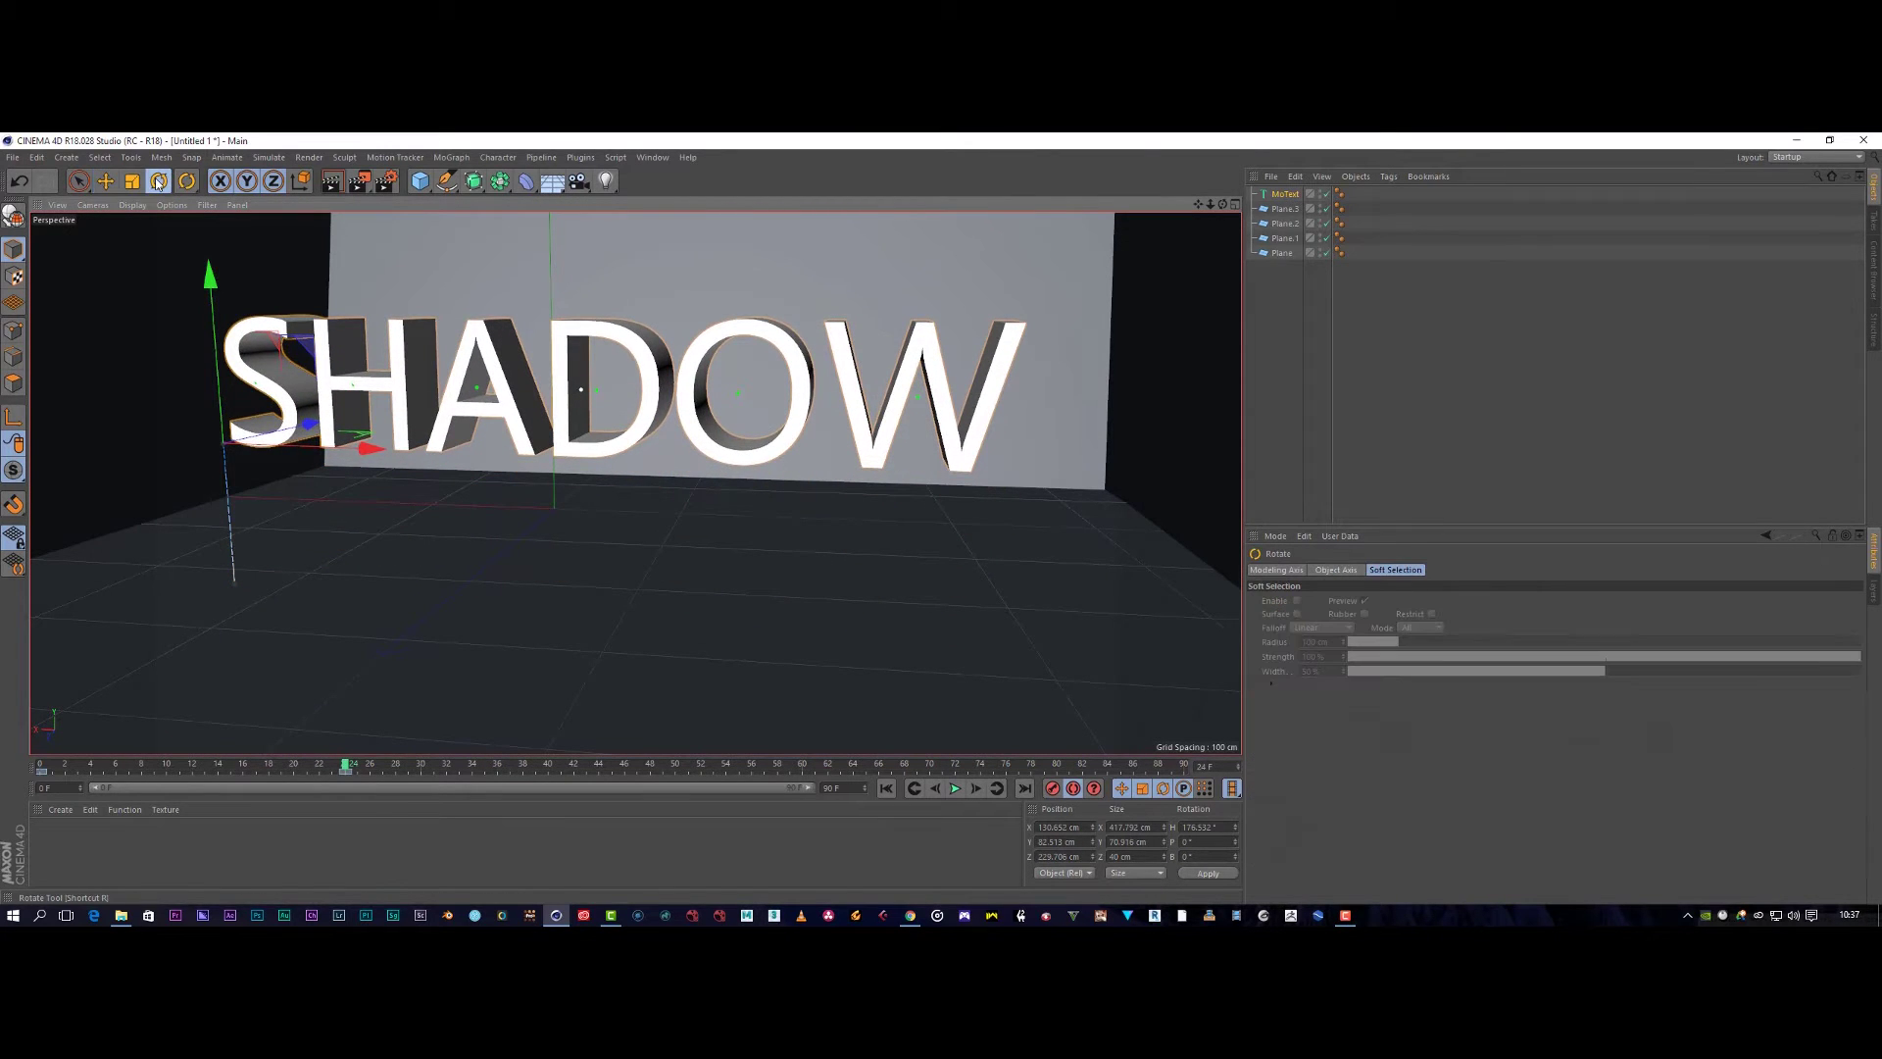
pyautogui.moveTo(159, 394); pyautogui.dragTo(292, 236)
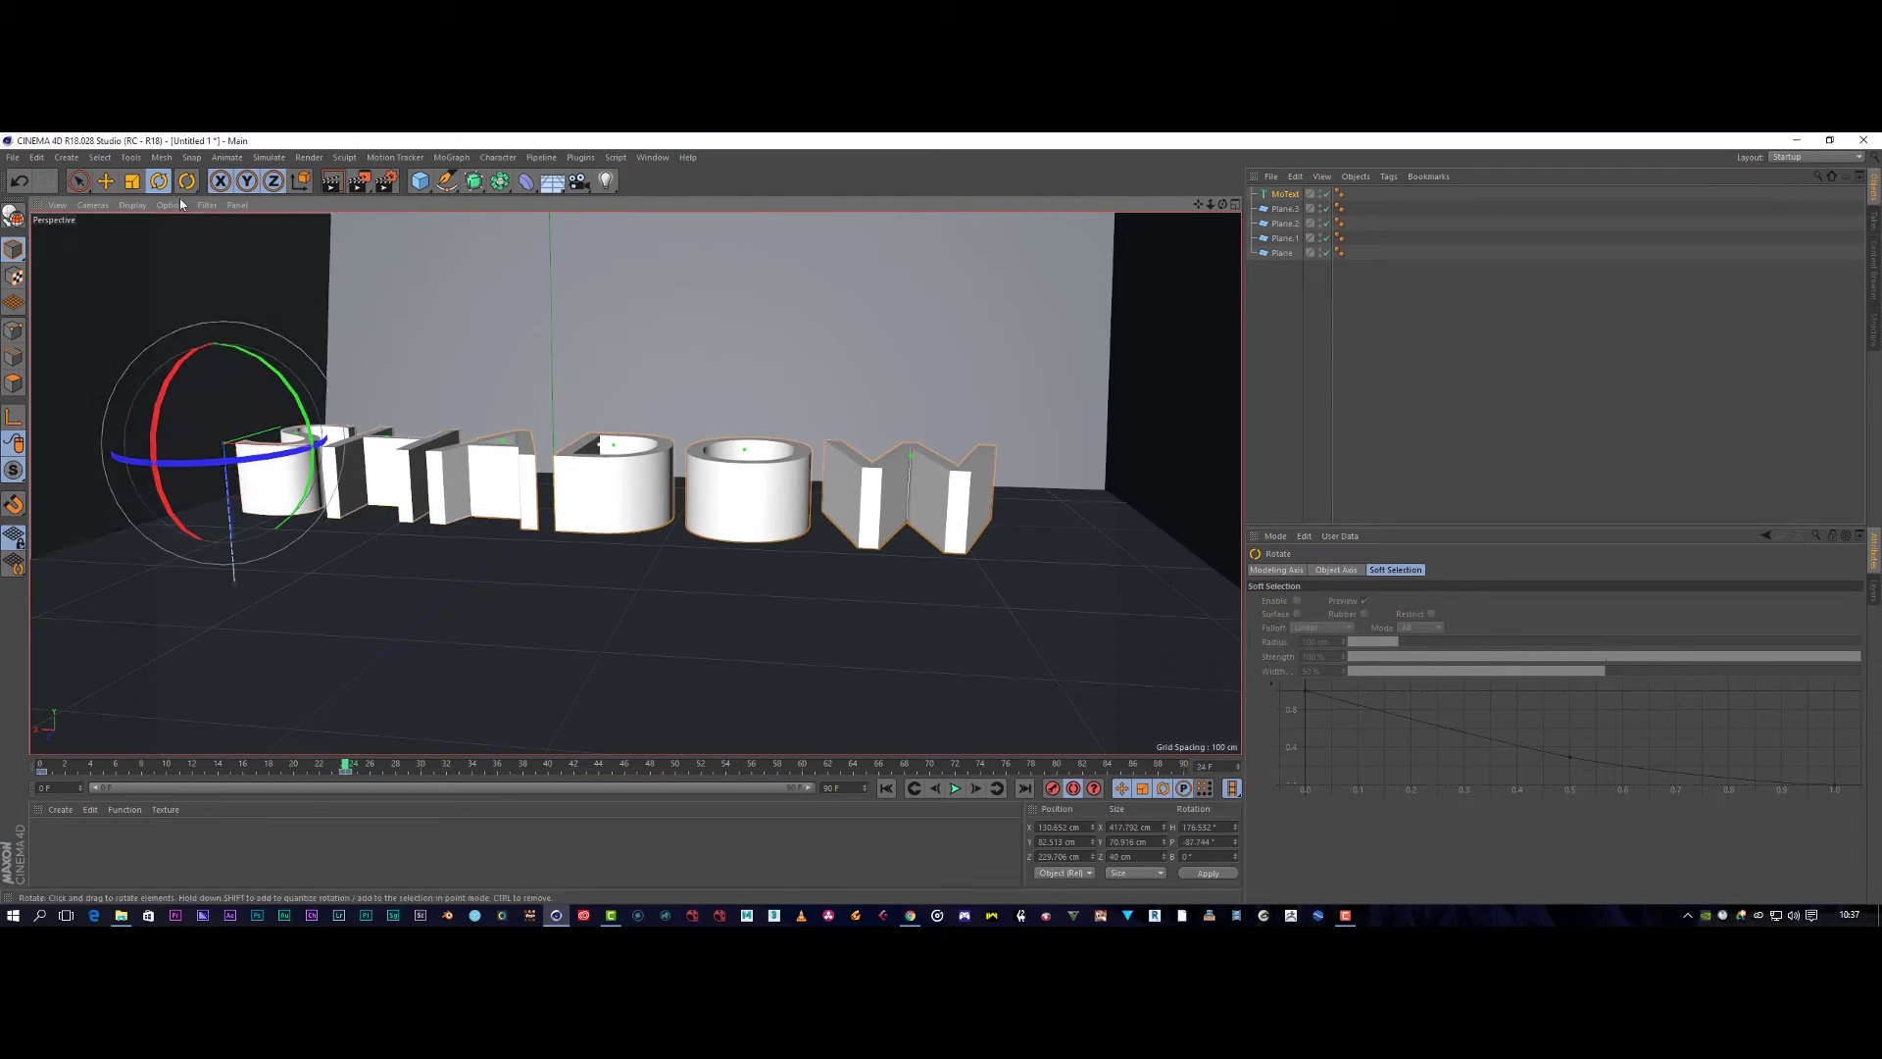
pyautogui.click(106, 181)
pyautogui.moveTo(242, 610); pyautogui.dragTo(250, 662)
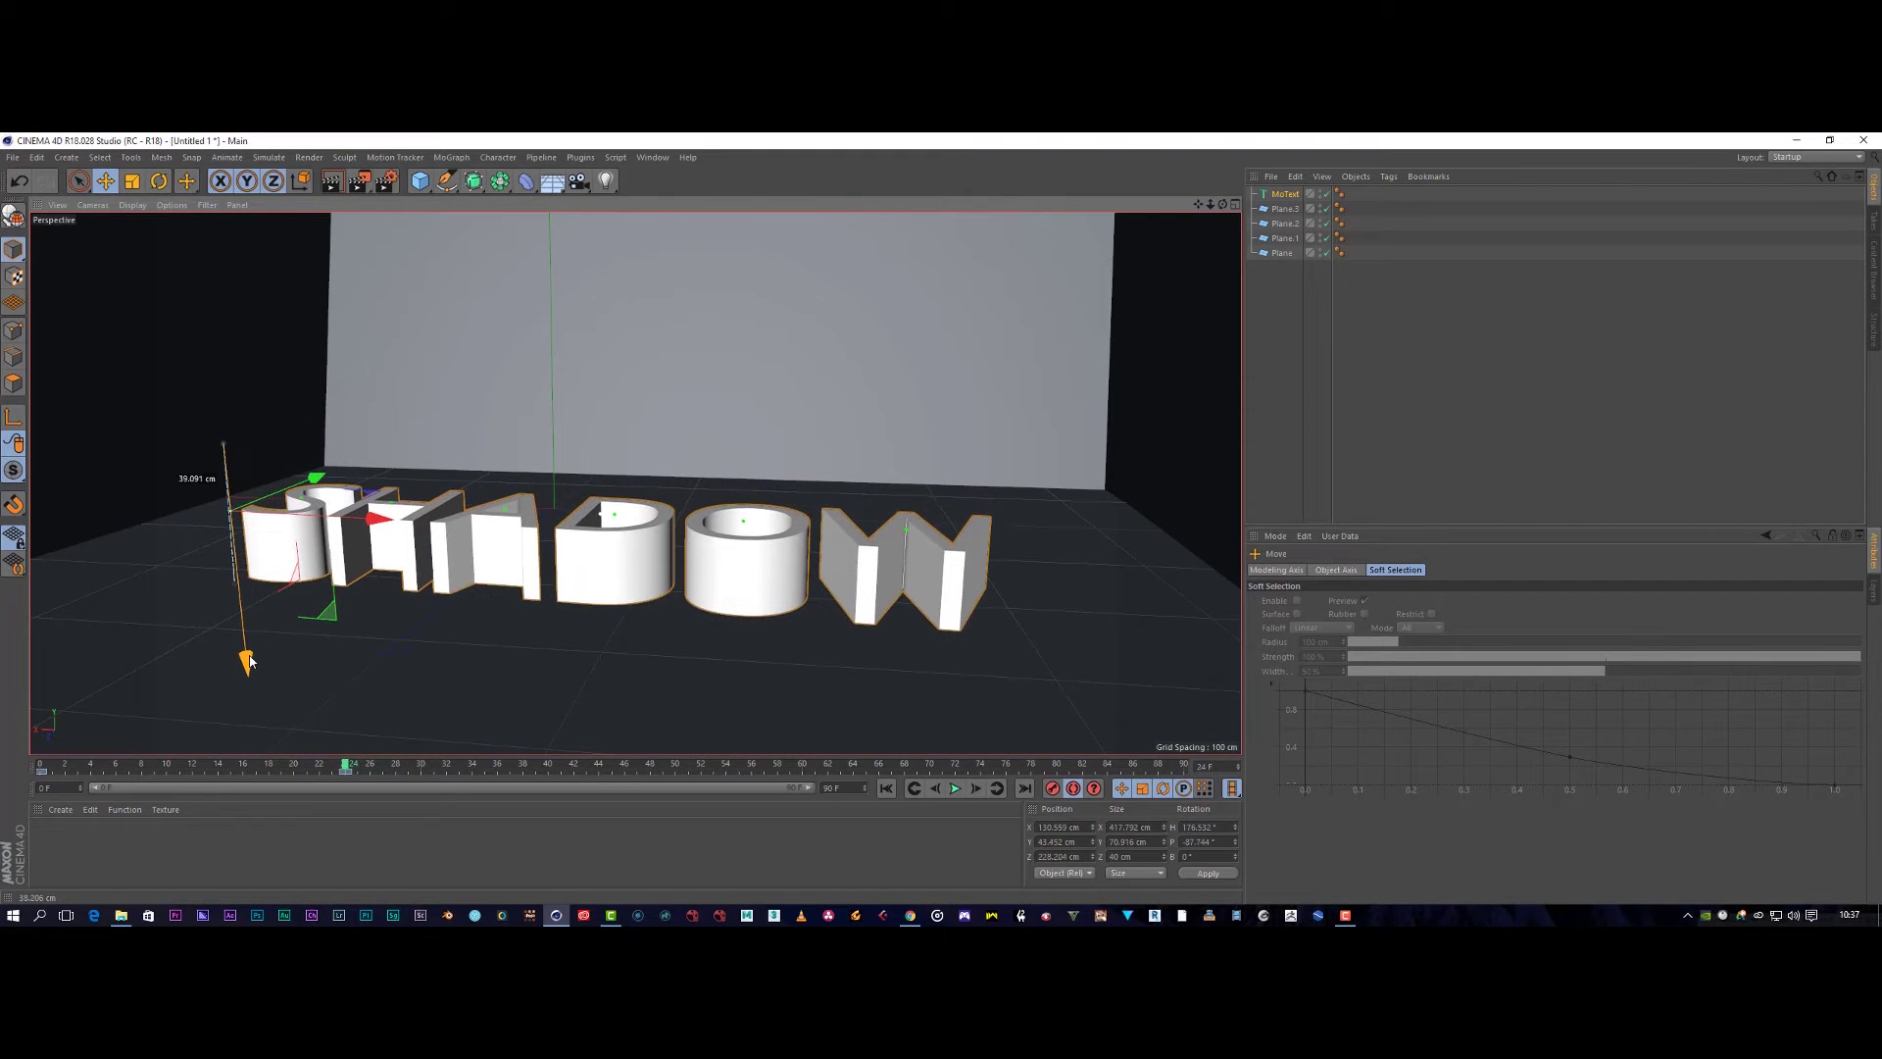
# Play back the text's tilting animation and return to frame 0.
pyautogui.moveTo(343, 769); pyautogui.dragTo(0, 799)
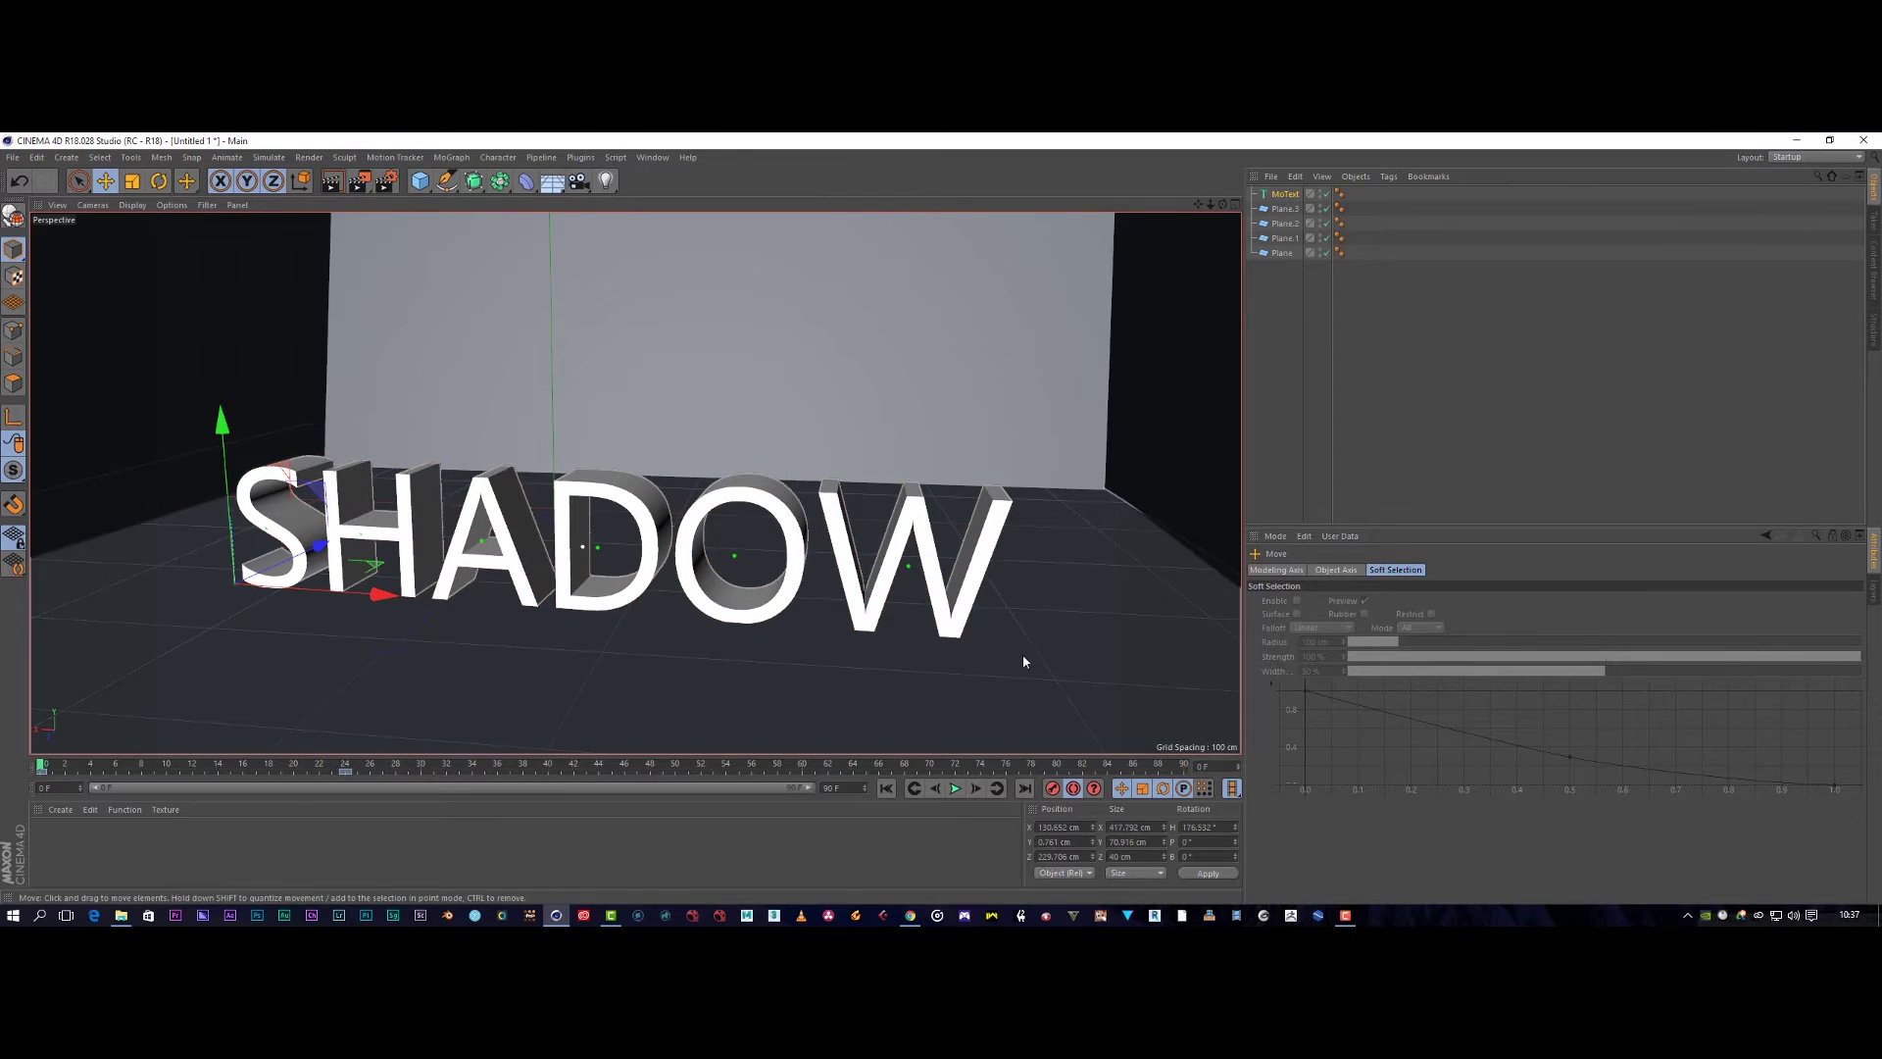
pyautogui.click(956, 790)
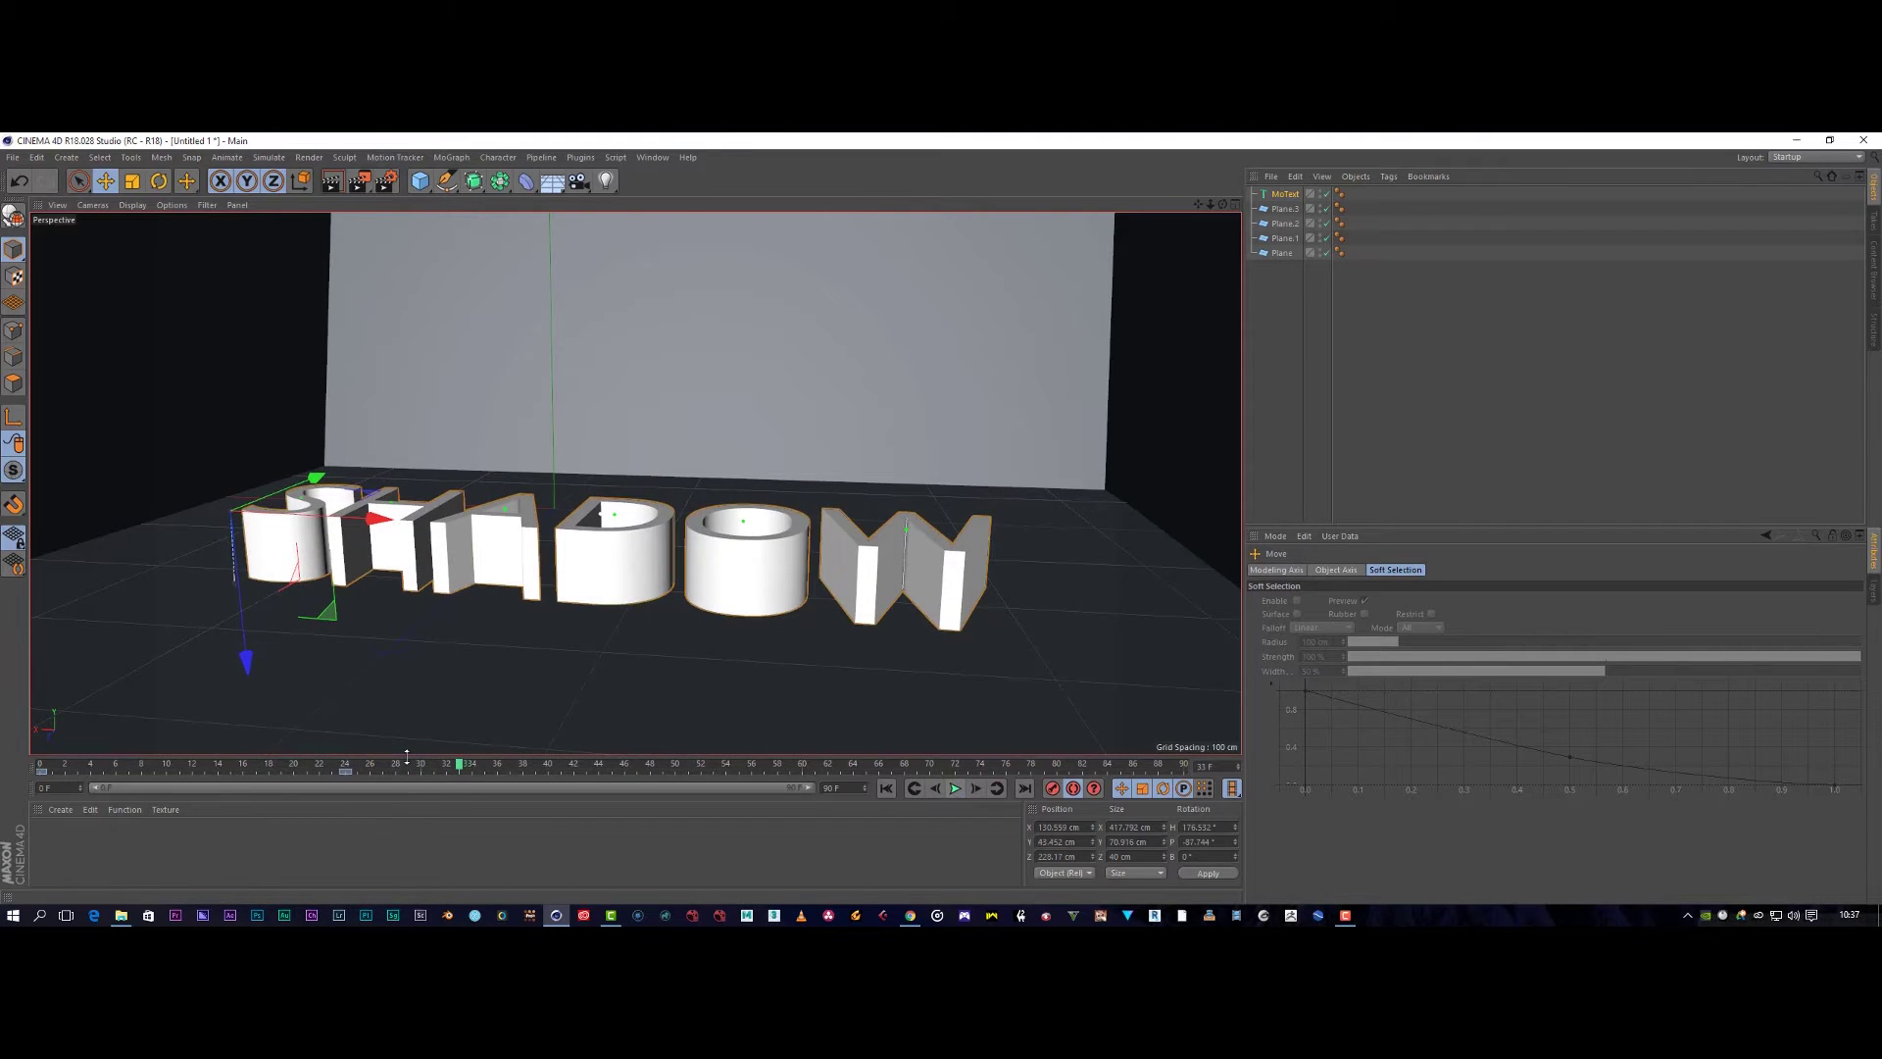
pyautogui.moveTo(326, 768); pyautogui.dragTo(42, 767)
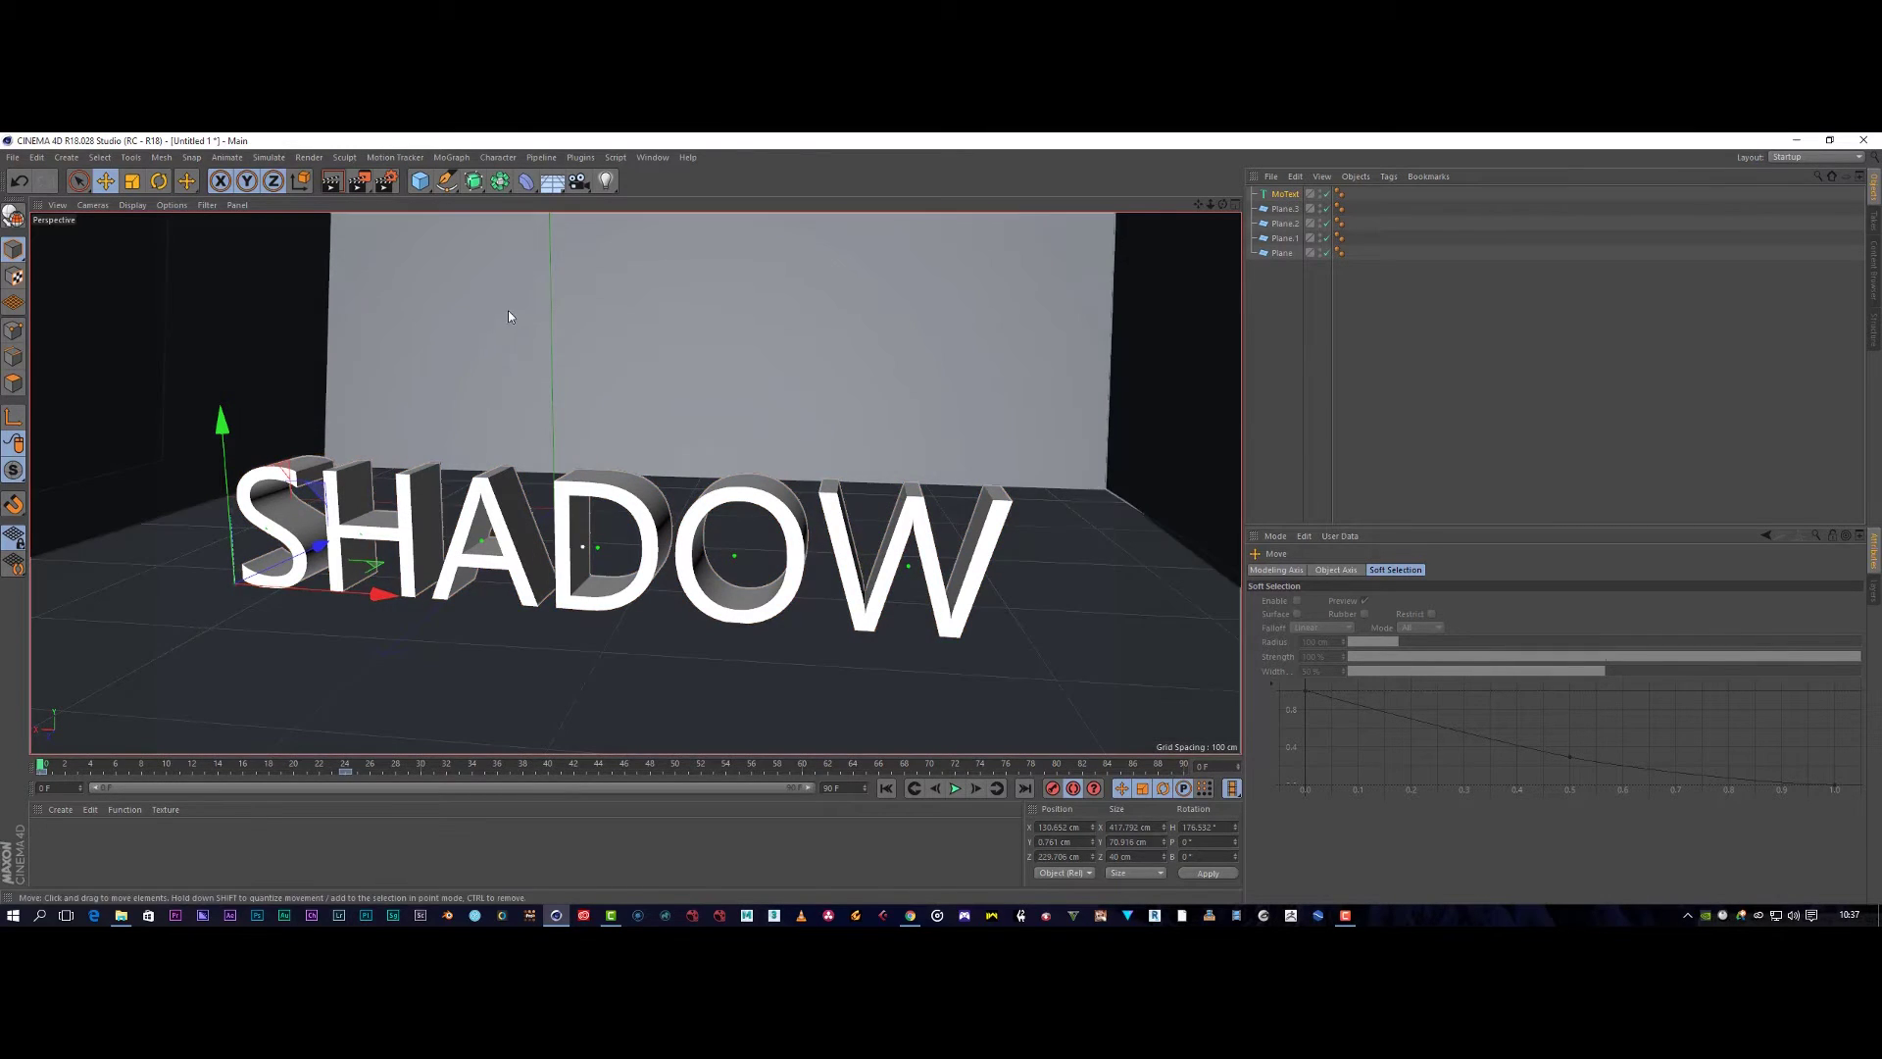
# Try an infinite light raised to Y 661 cm and shifted sideways above the room, and delete it.
pyautogui.click(607, 188)
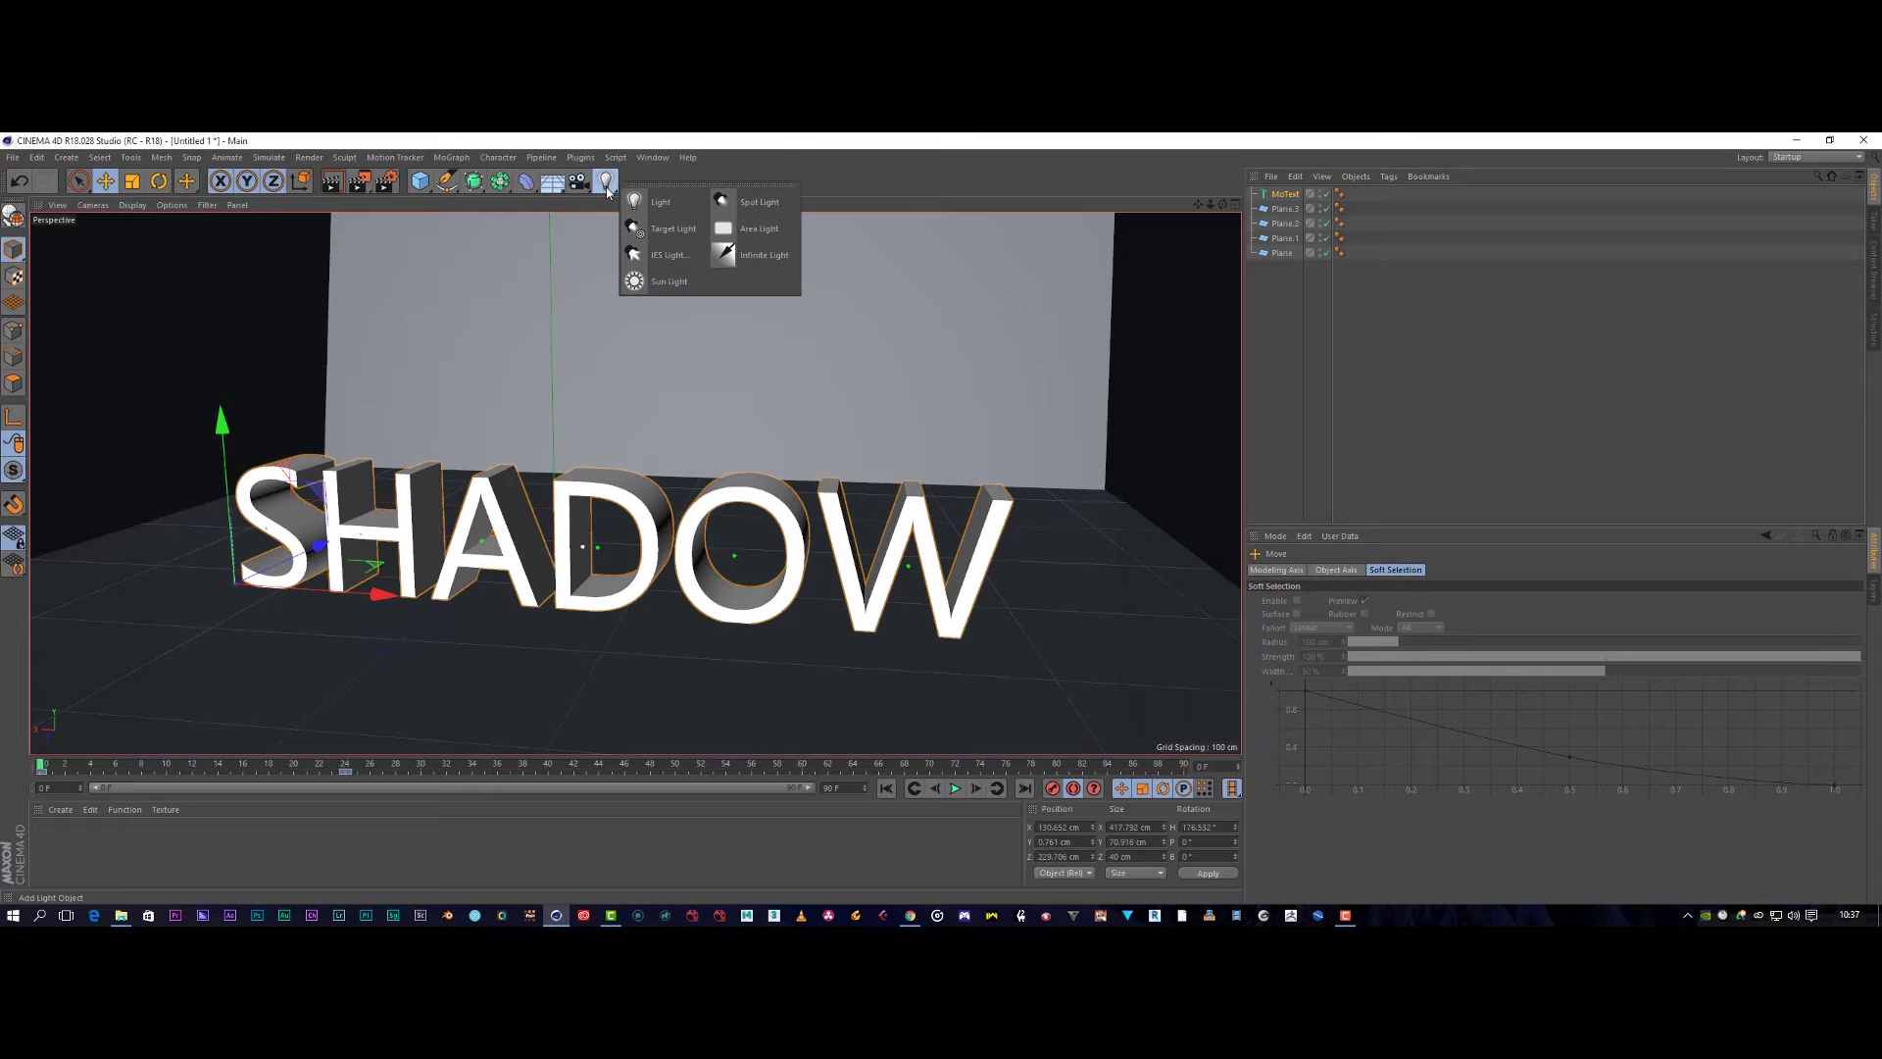
pyautogui.click(726, 263)
pyautogui.keyDown('alt'); pyautogui.moveTo(646, 426); pyautogui.dragTo(645, 405); pyautogui.keyUp('alt')
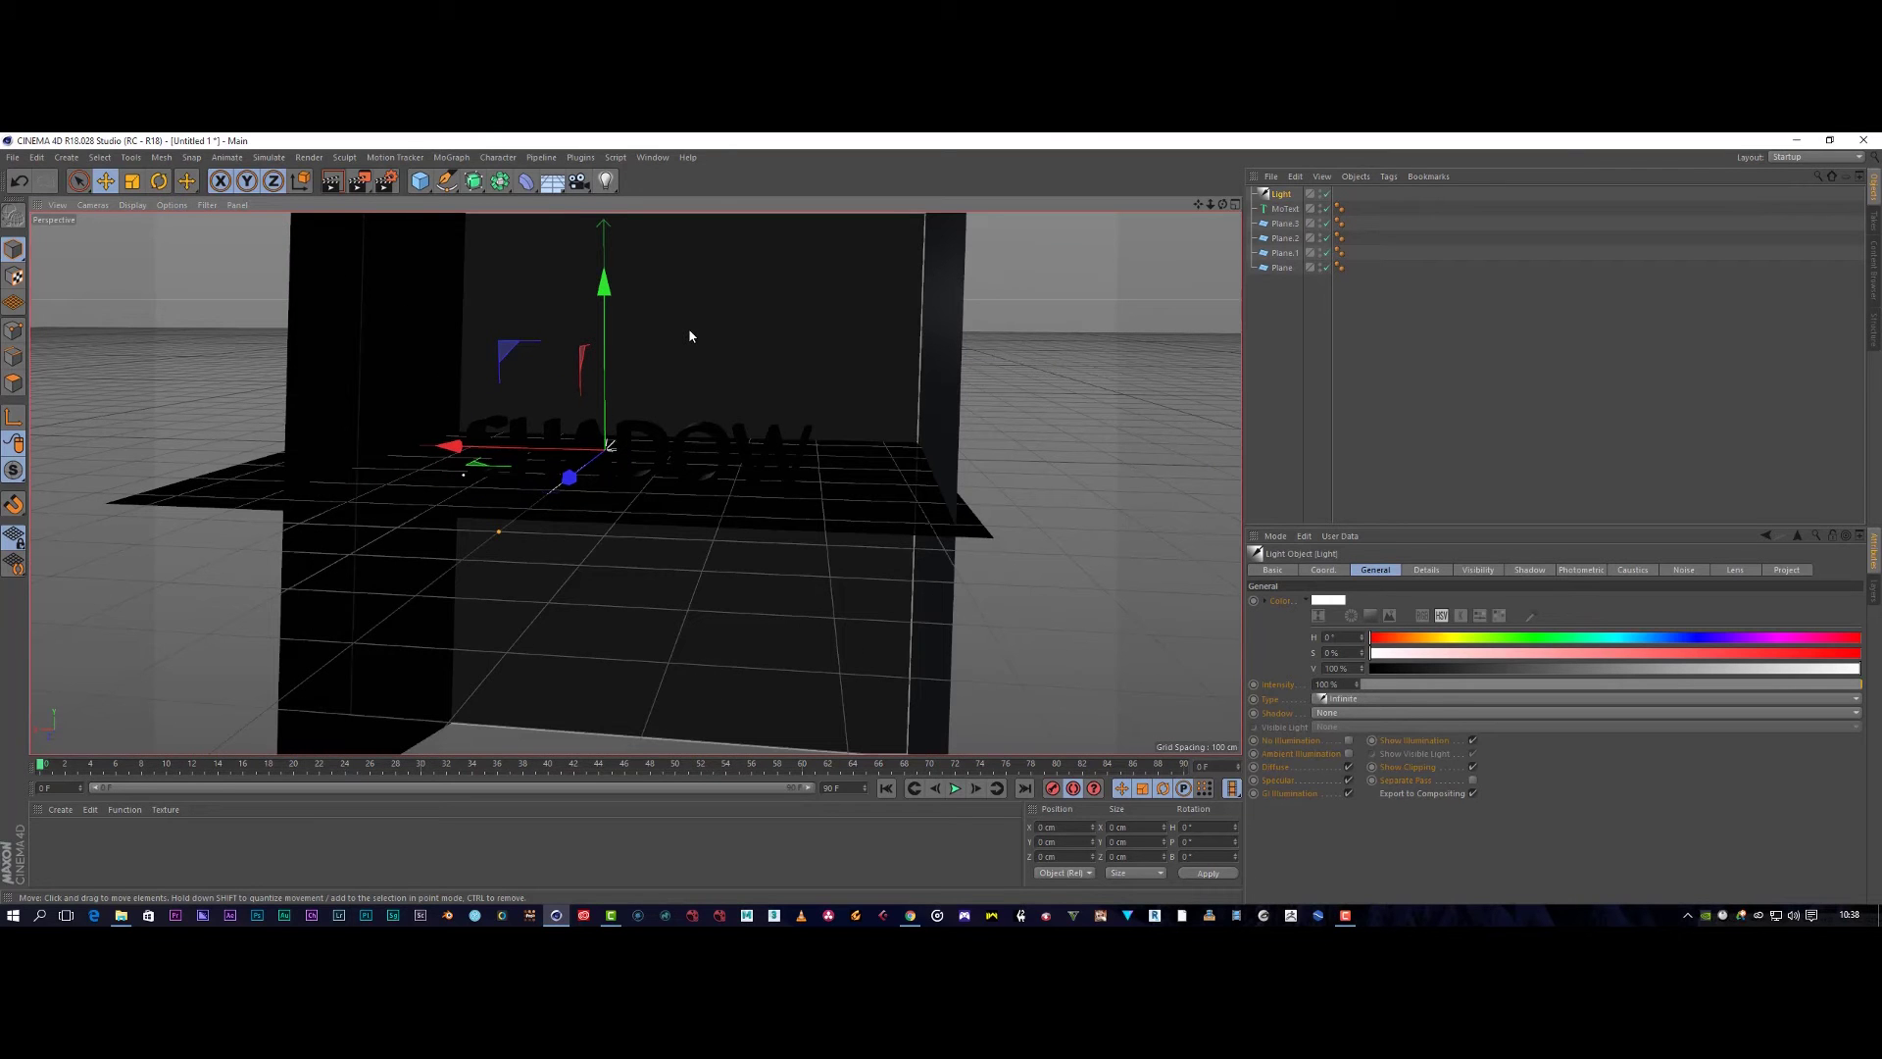
pyautogui.keyDown('alt'); pyautogui.moveTo(690, 336); pyautogui.dragTo(580, 147); pyautogui.keyUp('alt')
pyautogui.moveTo(579, 299); pyautogui.dragTo(593, 225)
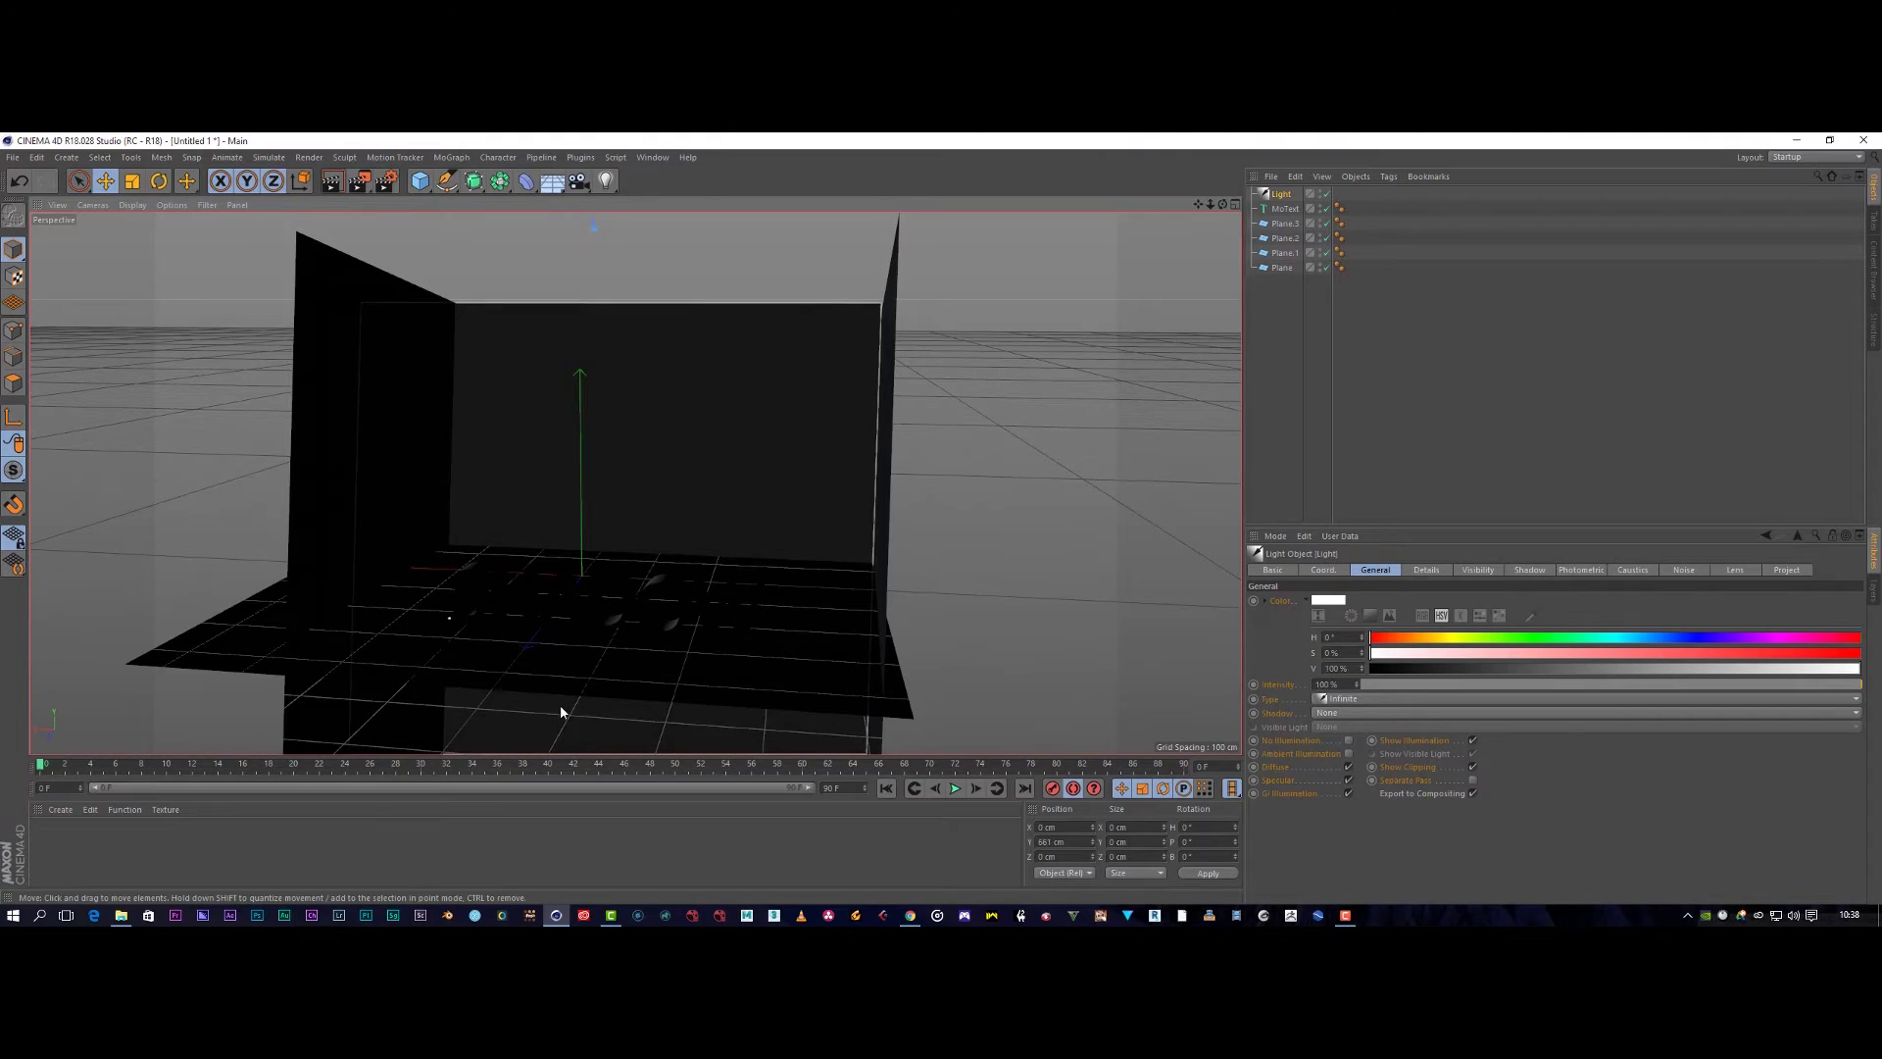
pyautogui.scroll(-8, 655, 493)
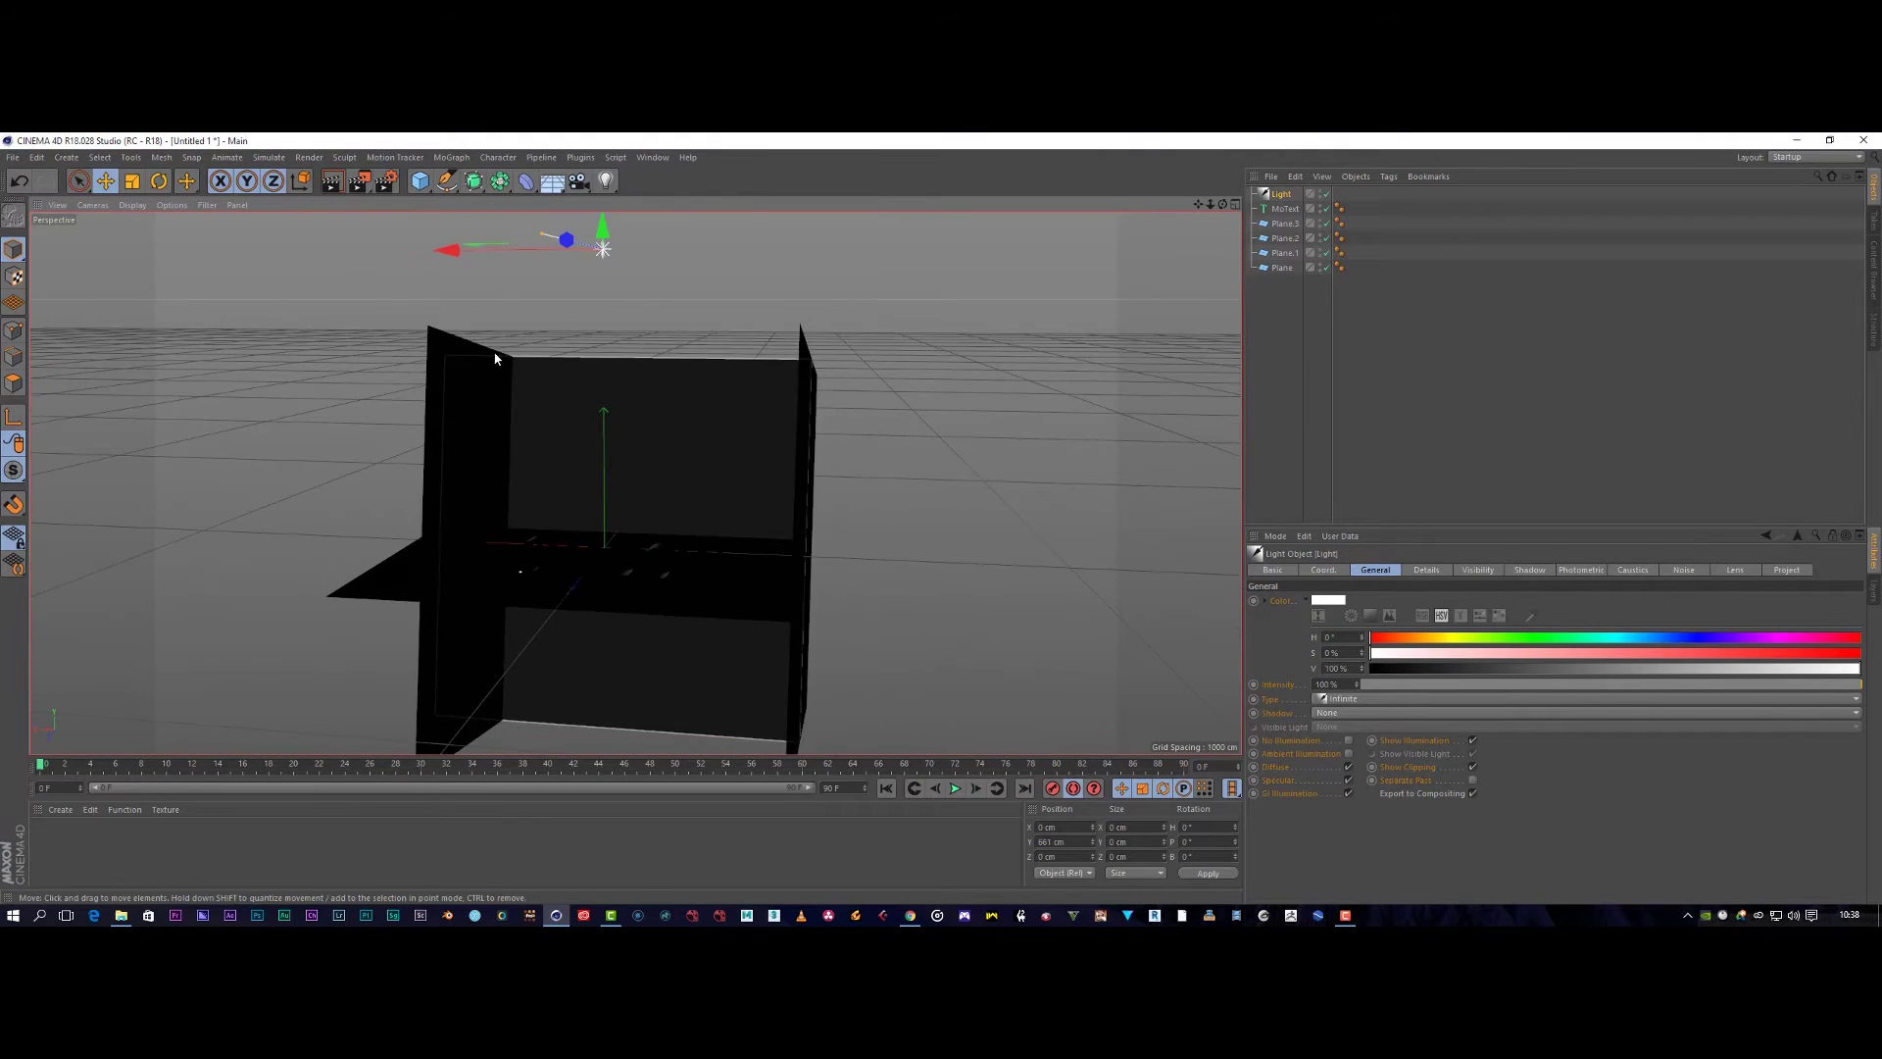
pyautogui.moveTo(453, 245); pyautogui.dragTo(147, 252)
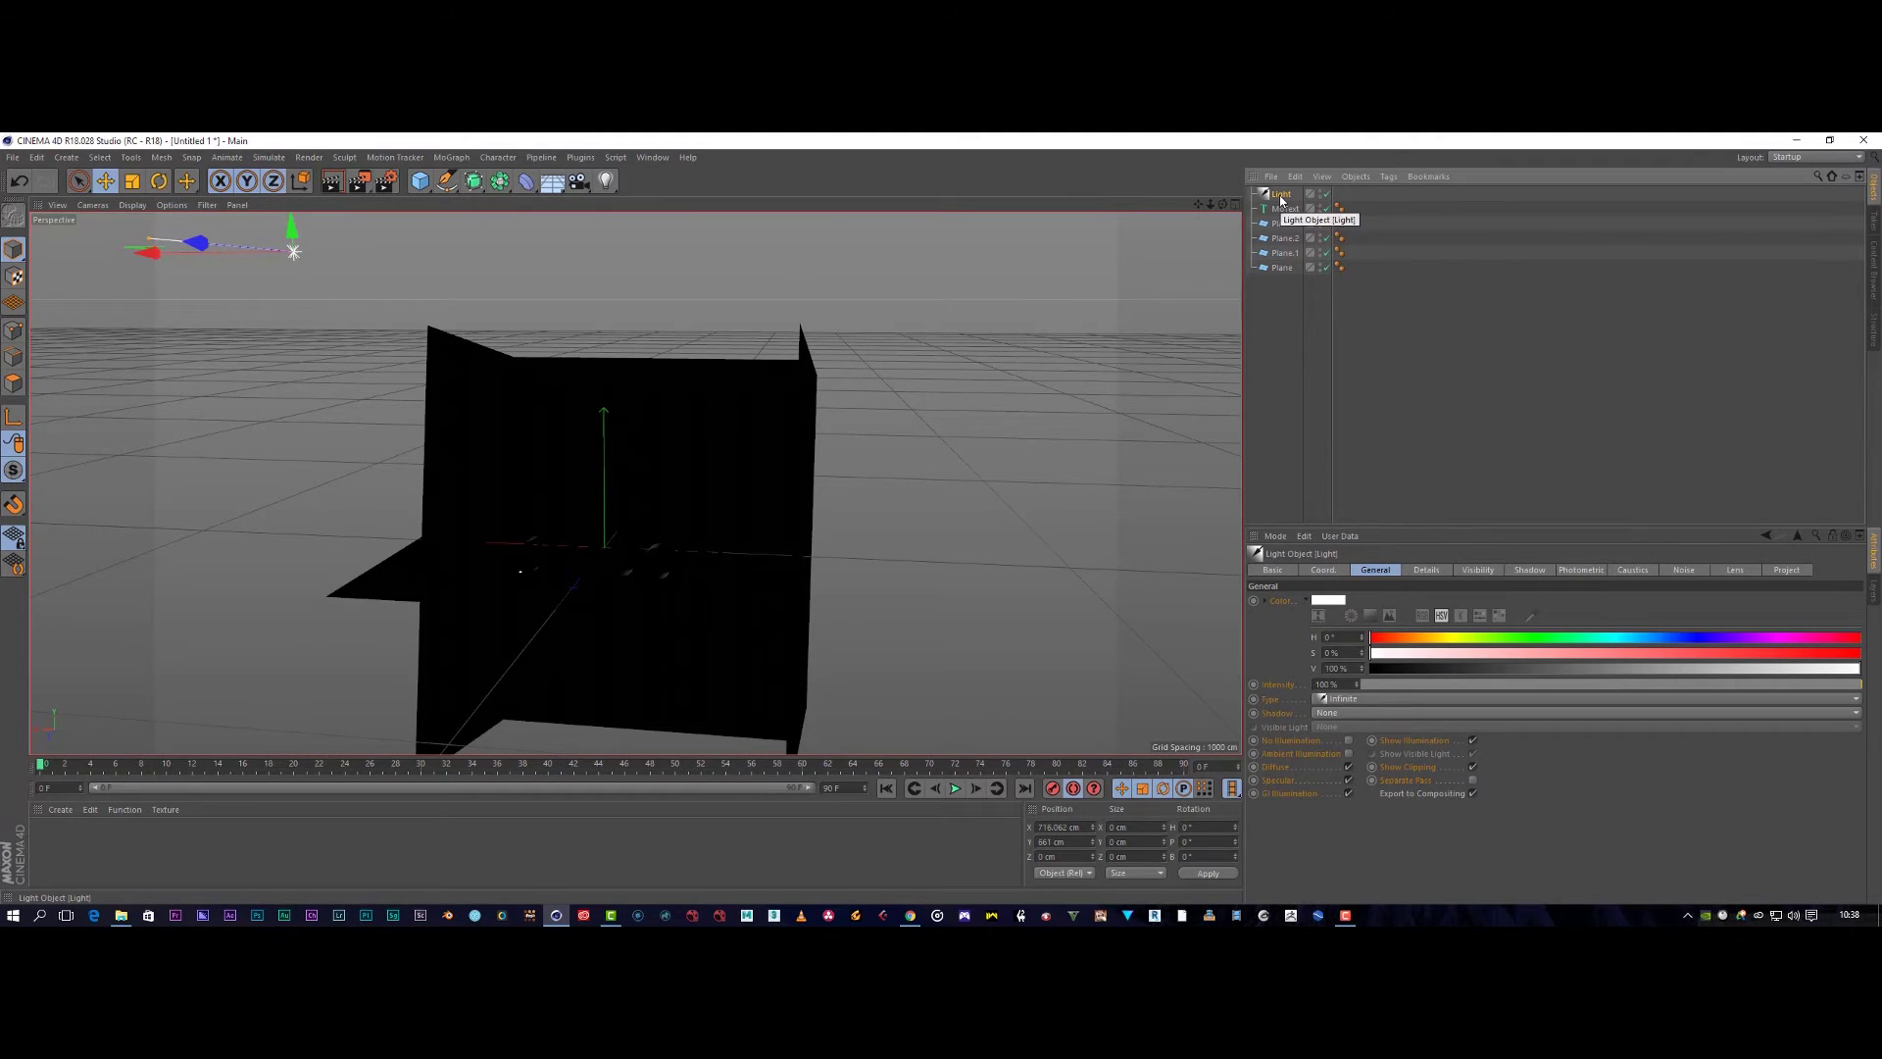
pyautogui.press('Delete')
# Add an area light to the room and raise it to about Y 171 cm above the text.
pyautogui.scroll(5, 556, 578)
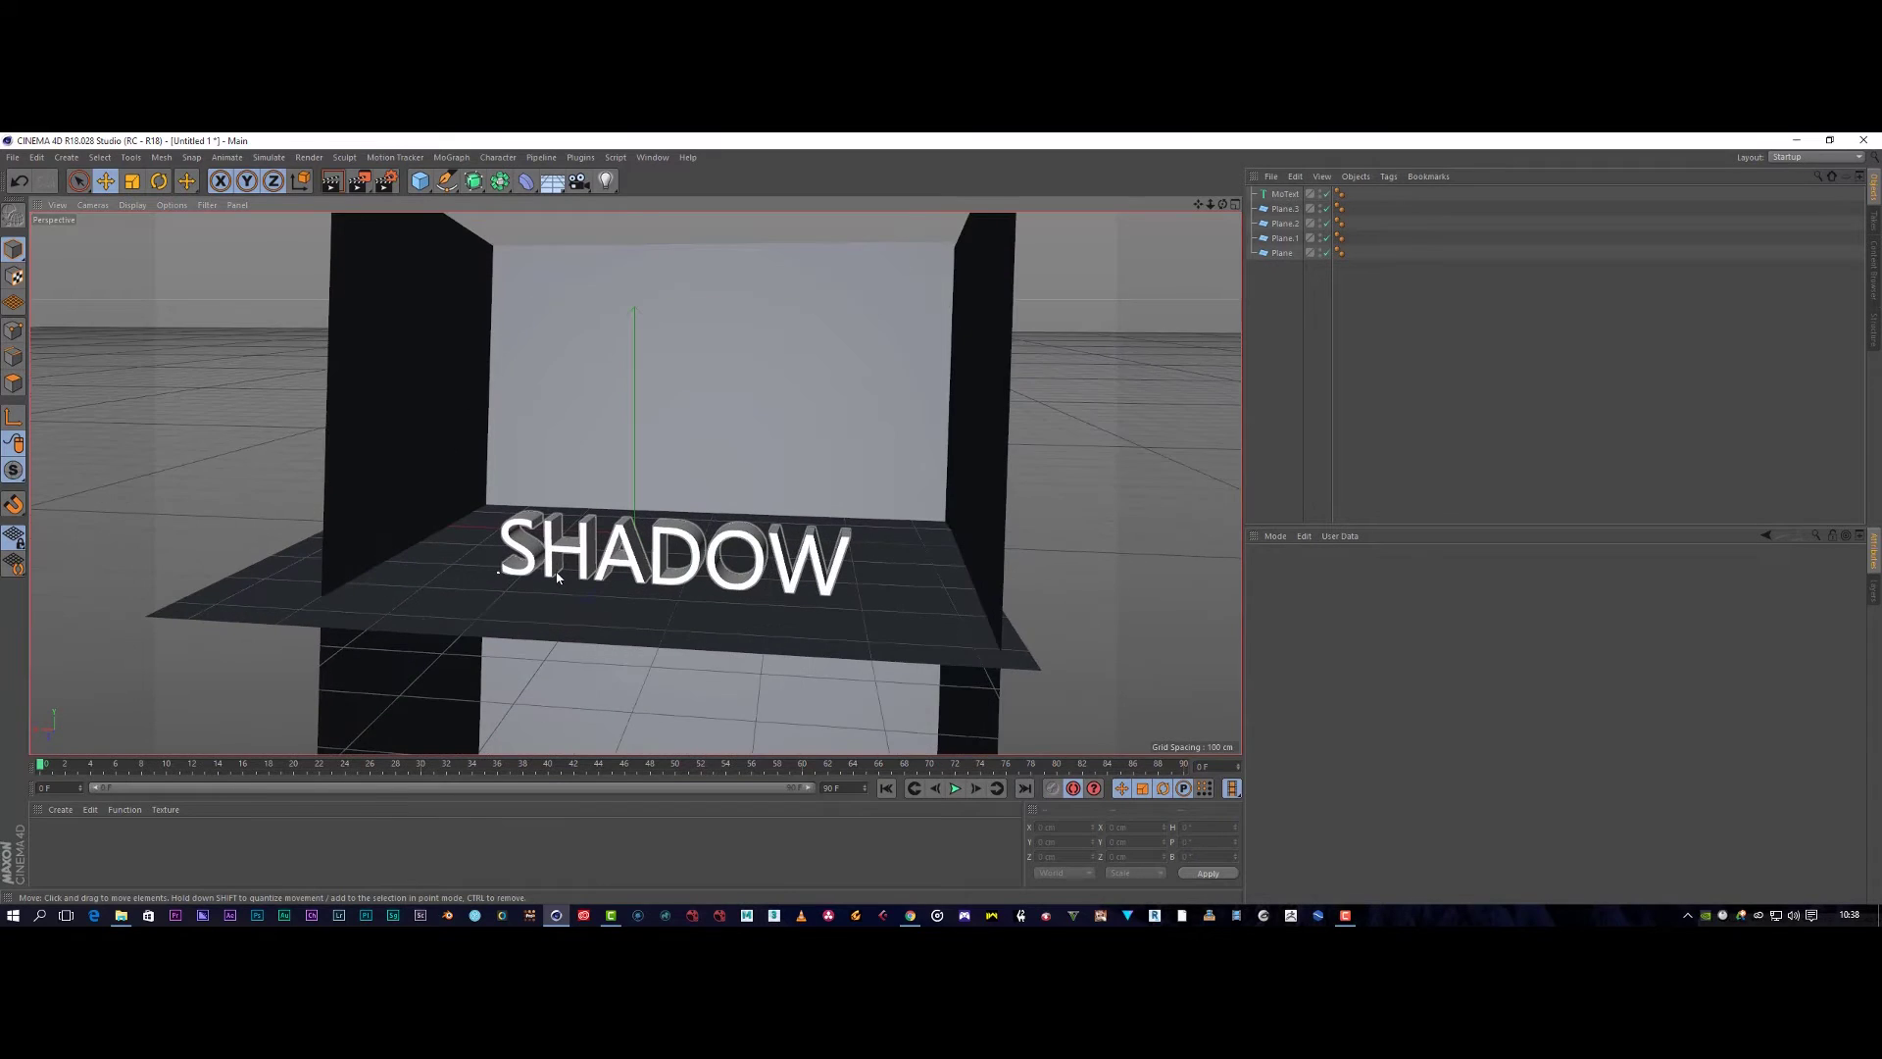
pyautogui.scroll(2, 555, 577)
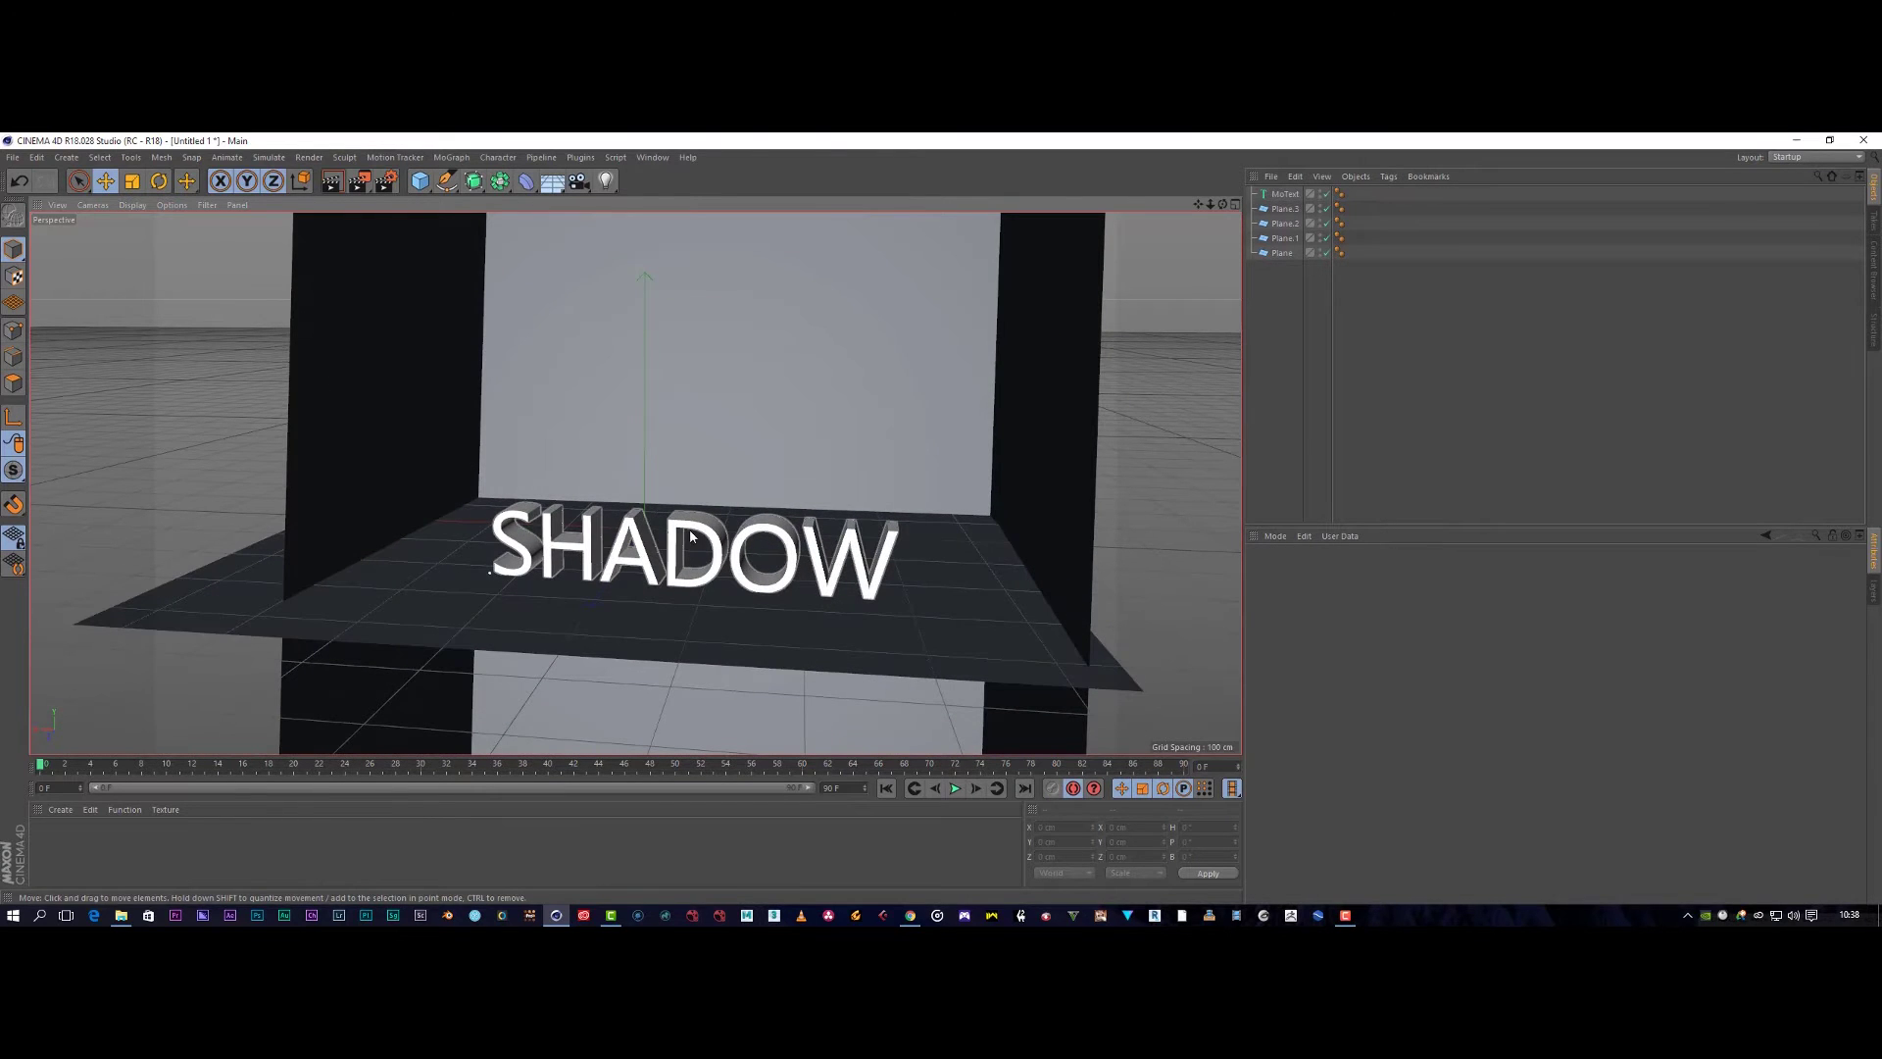
pyautogui.keyDown('alt'); pyautogui.moveTo(690, 535); pyautogui.dragTo(658, 549, button='middle'); pyautogui.keyUp('alt')
pyautogui.moveTo(601, 187); pyautogui.dragTo(739, 224)
pyautogui.moveTo(618, 375); pyautogui.dragTo(641, 245)
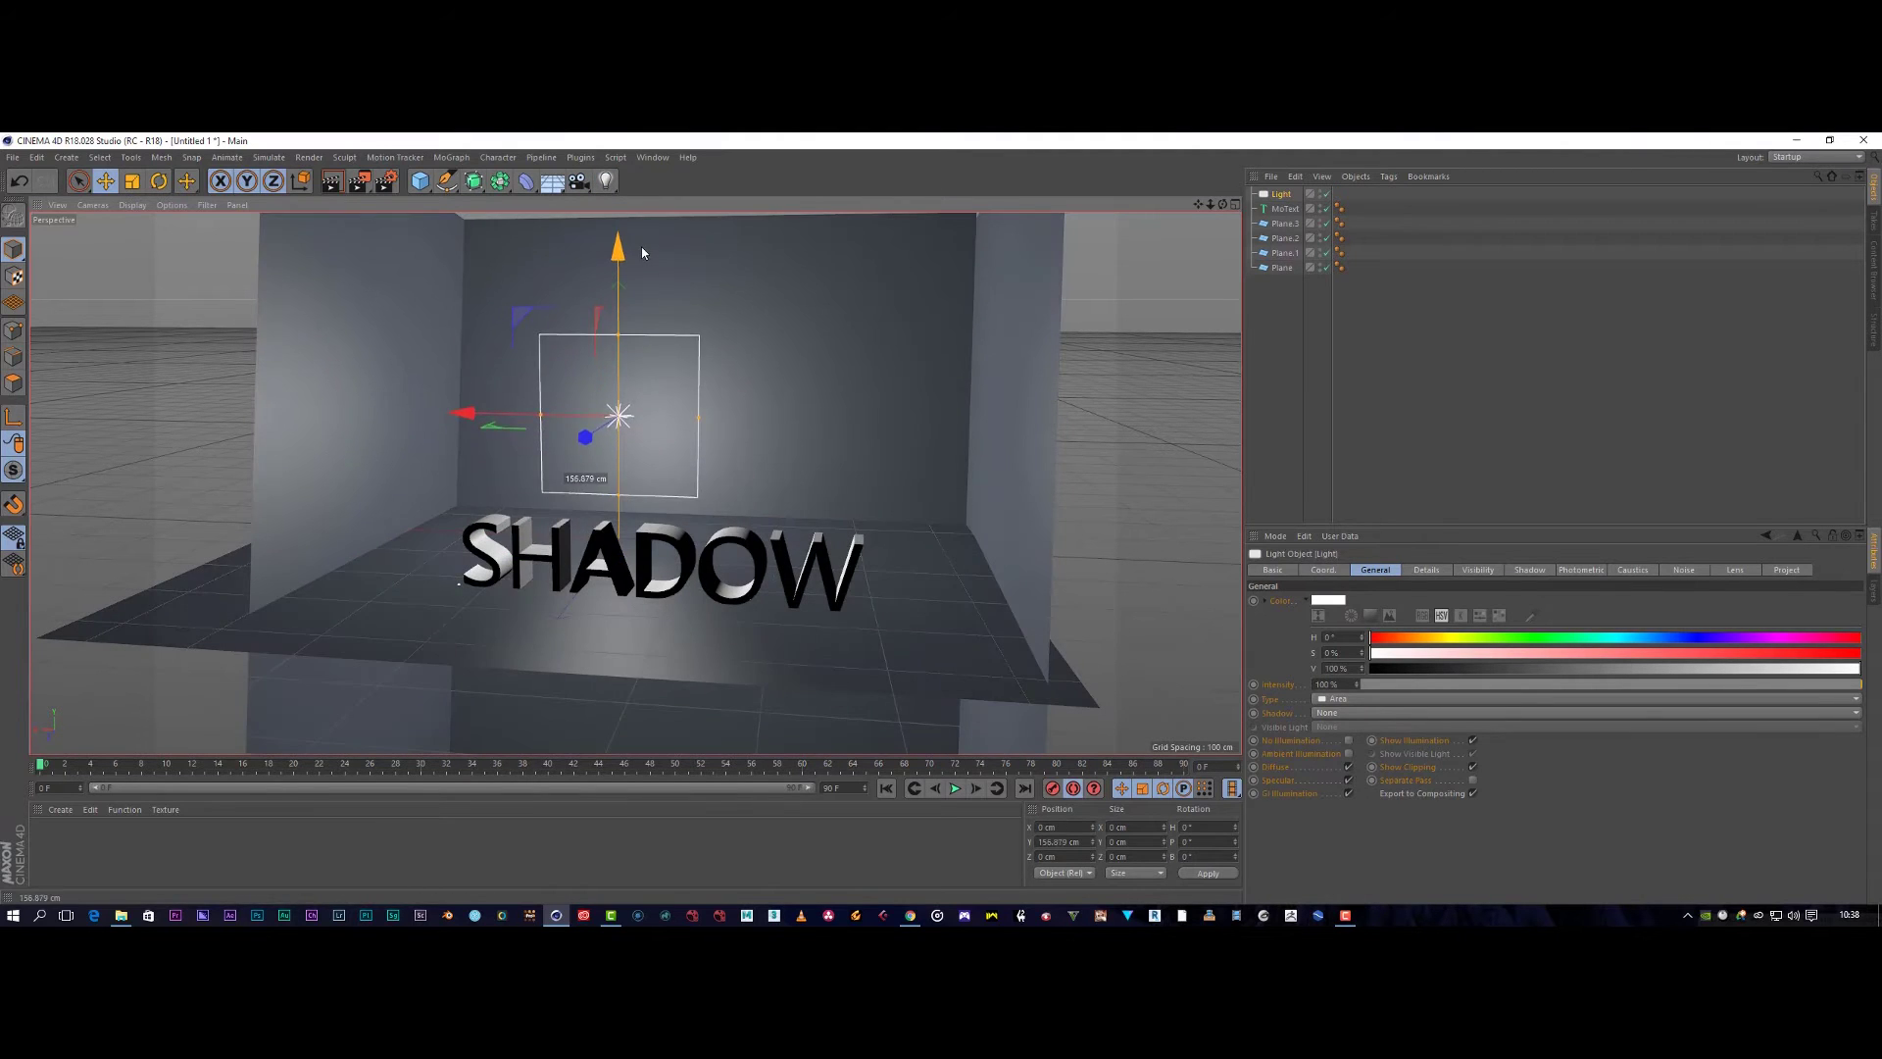
# Rotate the area light to a heading of about 87°, move it near the right side wall, and lower it to about Y 108 cm.
pyautogui.click(160, 183)
pyautogui.moveTo(542, 412); pyautogui.dragTo(689, 438)
pyautogui.click(107, 185)
pyautogui.moveTo(792, 410); pyautogui.dragTo(1065, 439)
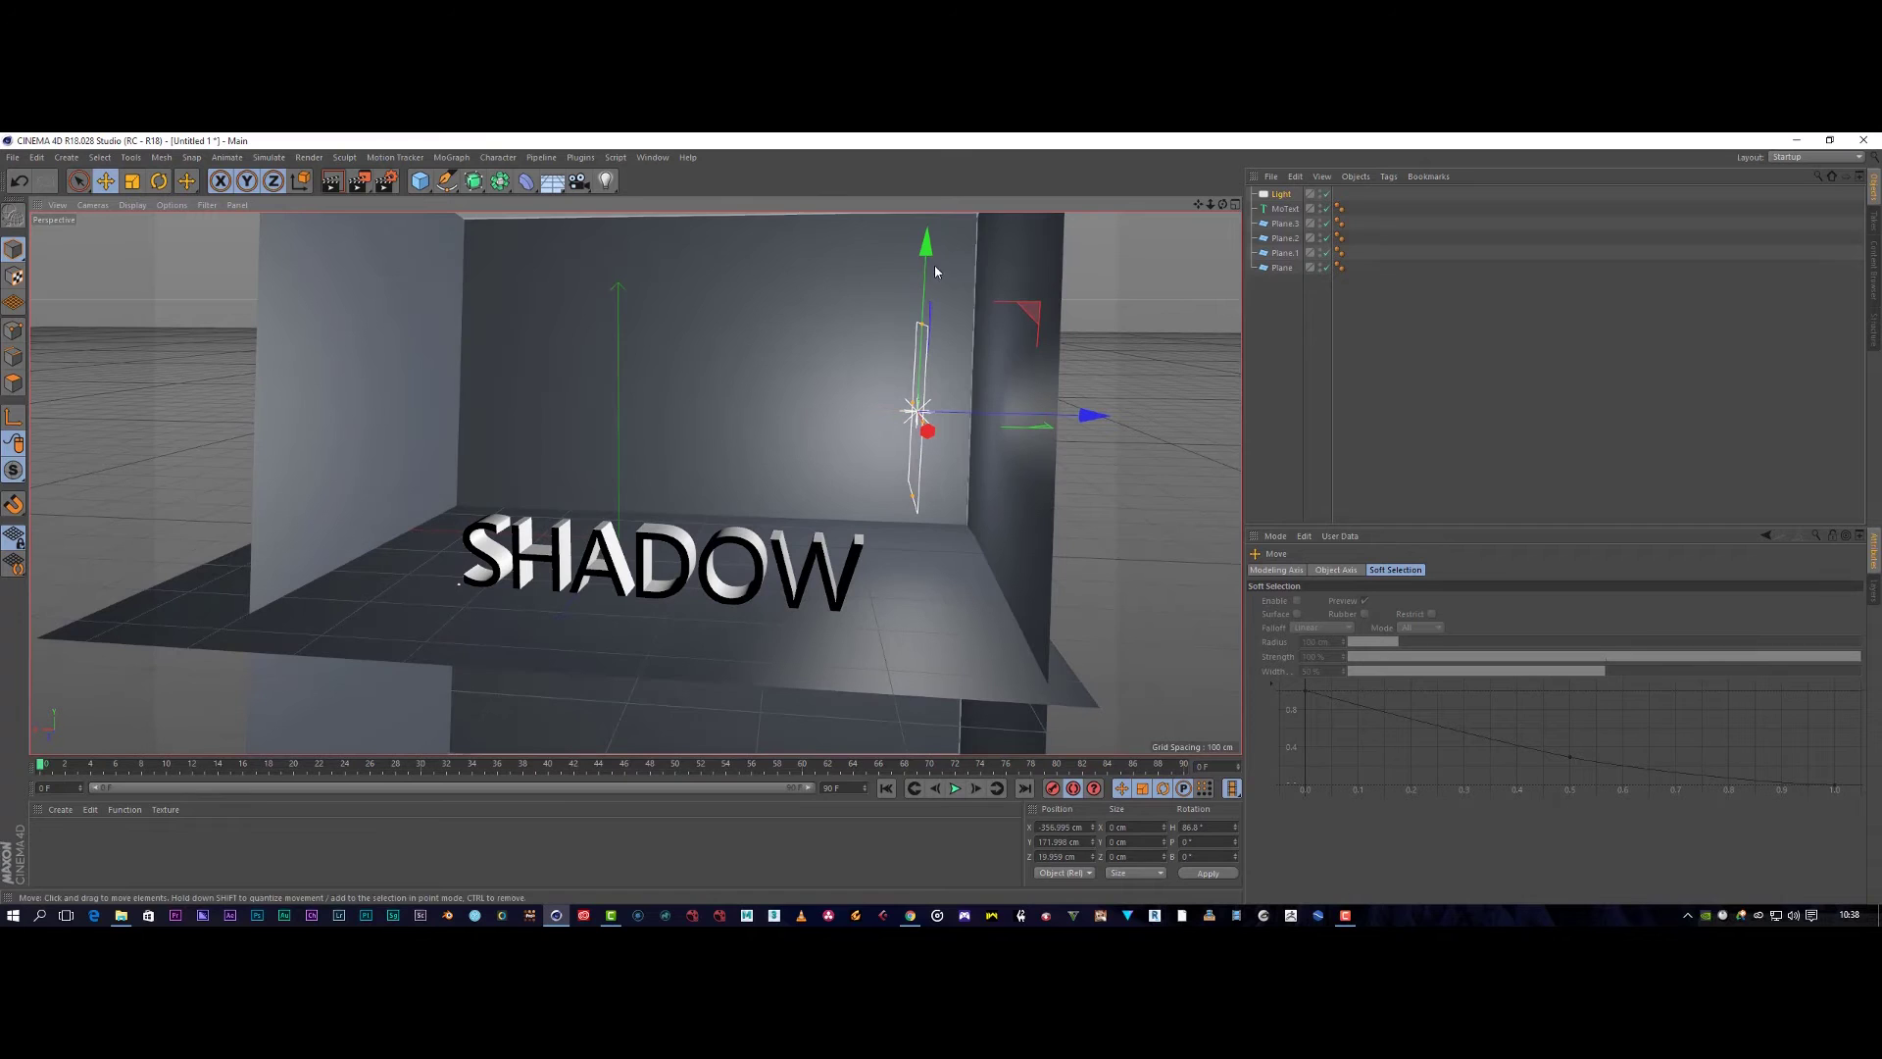
pyautogui.moveTo(926, 247); pyautogui.dragTo(922, 306)
pyautogui.moveTo(924, 495); pyautogui.dragTo(922, 493)
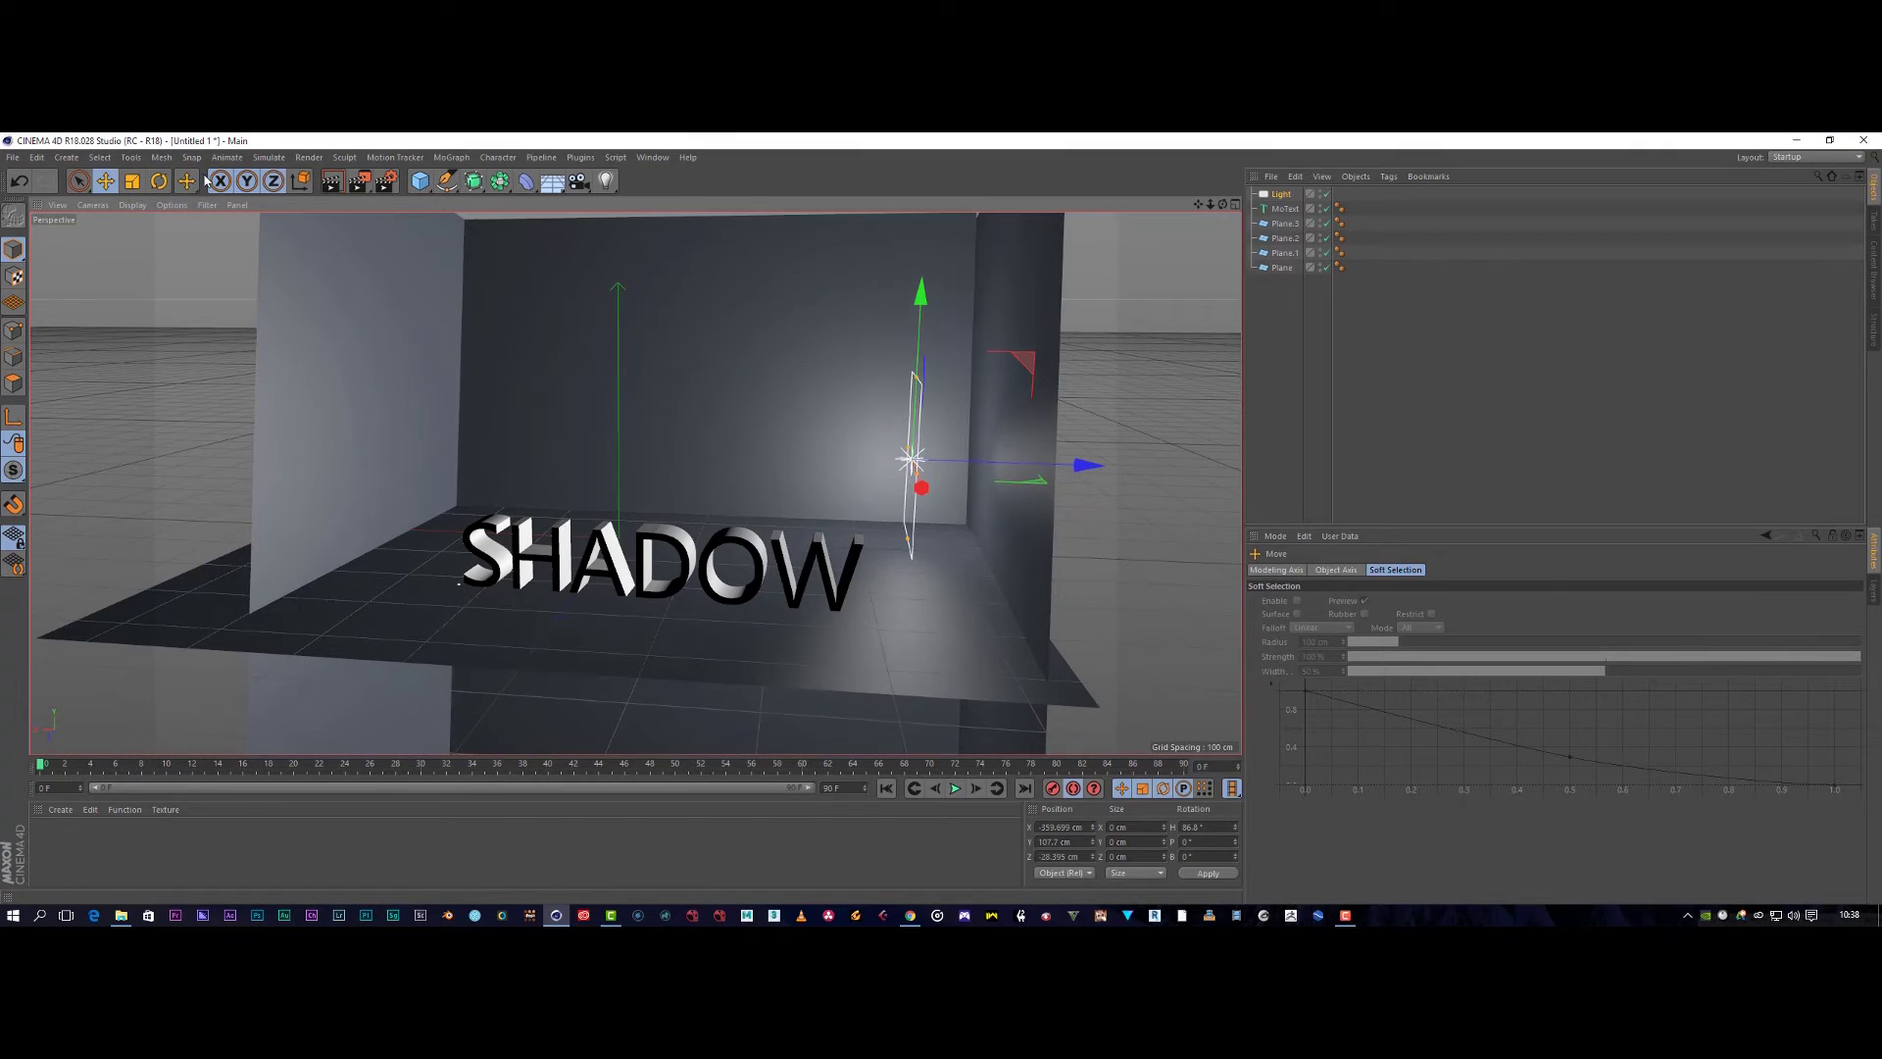
# Angle the area light to a heading of about 121° and a pitch of about 19°.
pyautogui.click(158, 180)
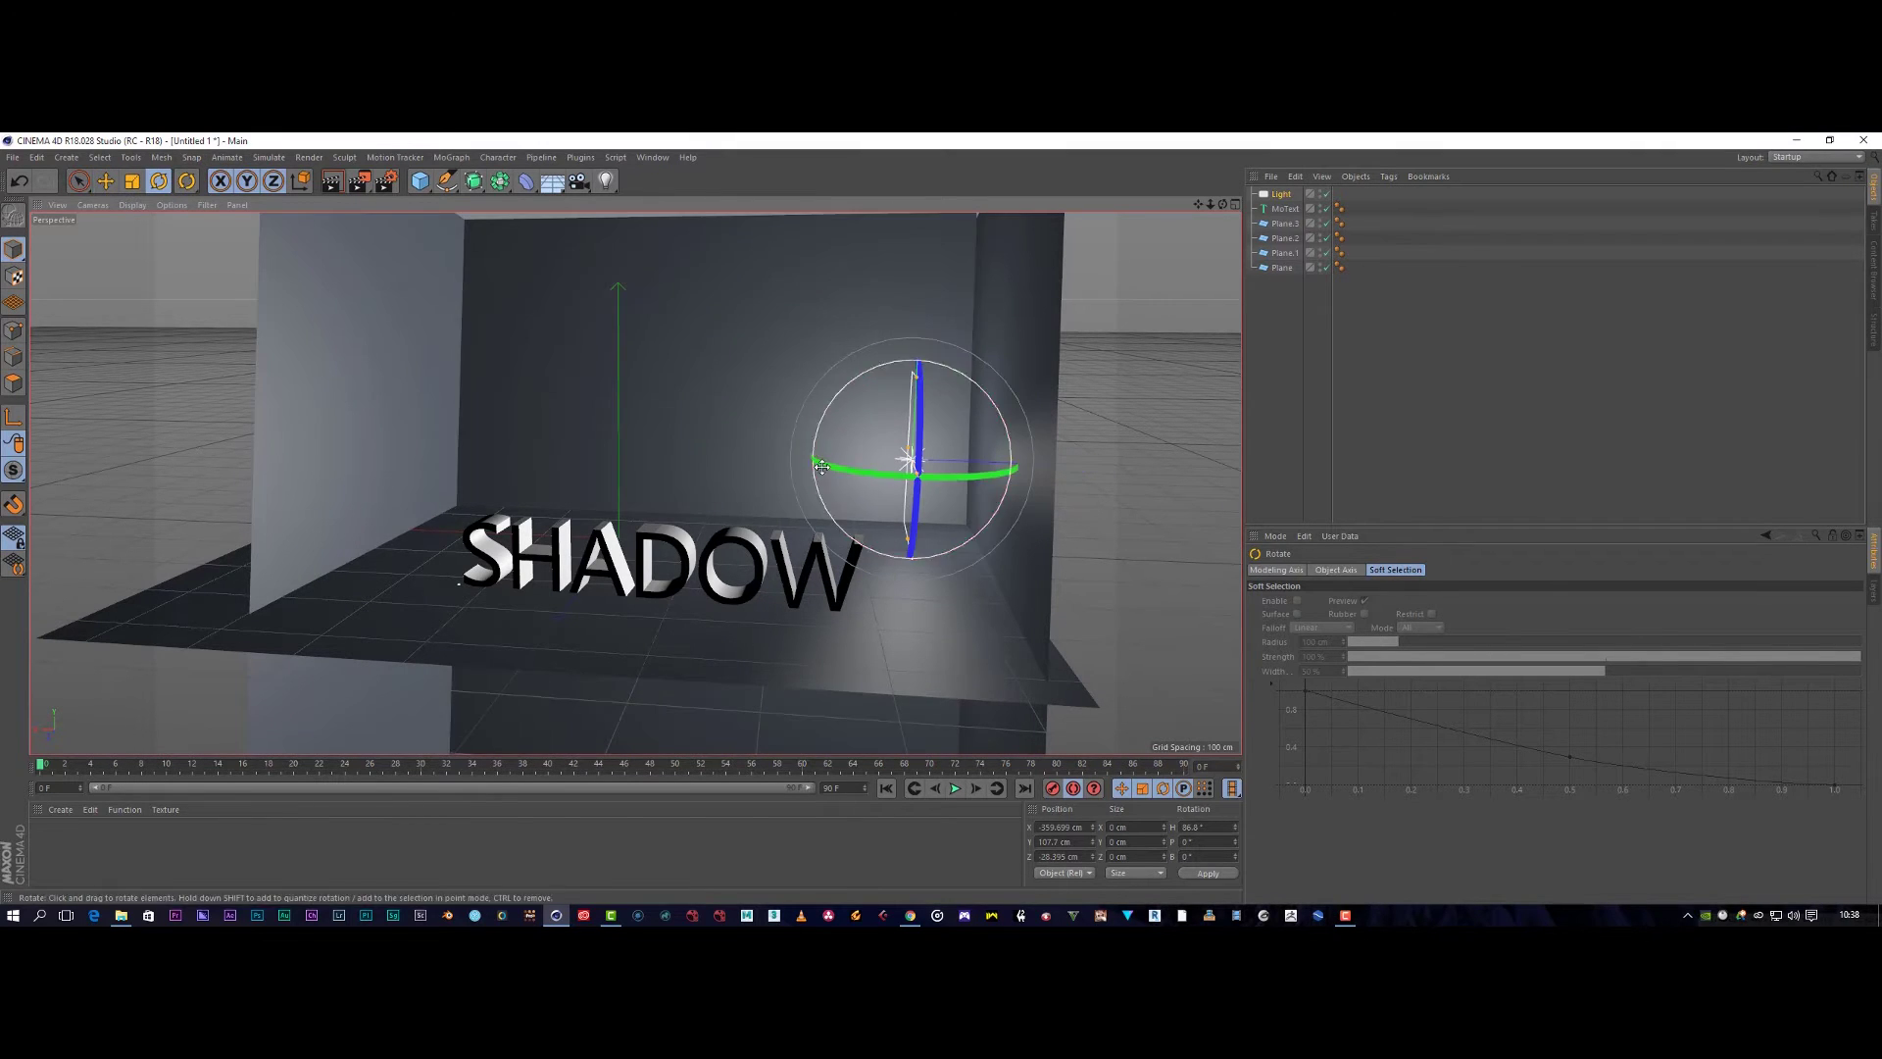
pyautogui.moveTo(834, 462); pyautogui.dragTo(896, 487)
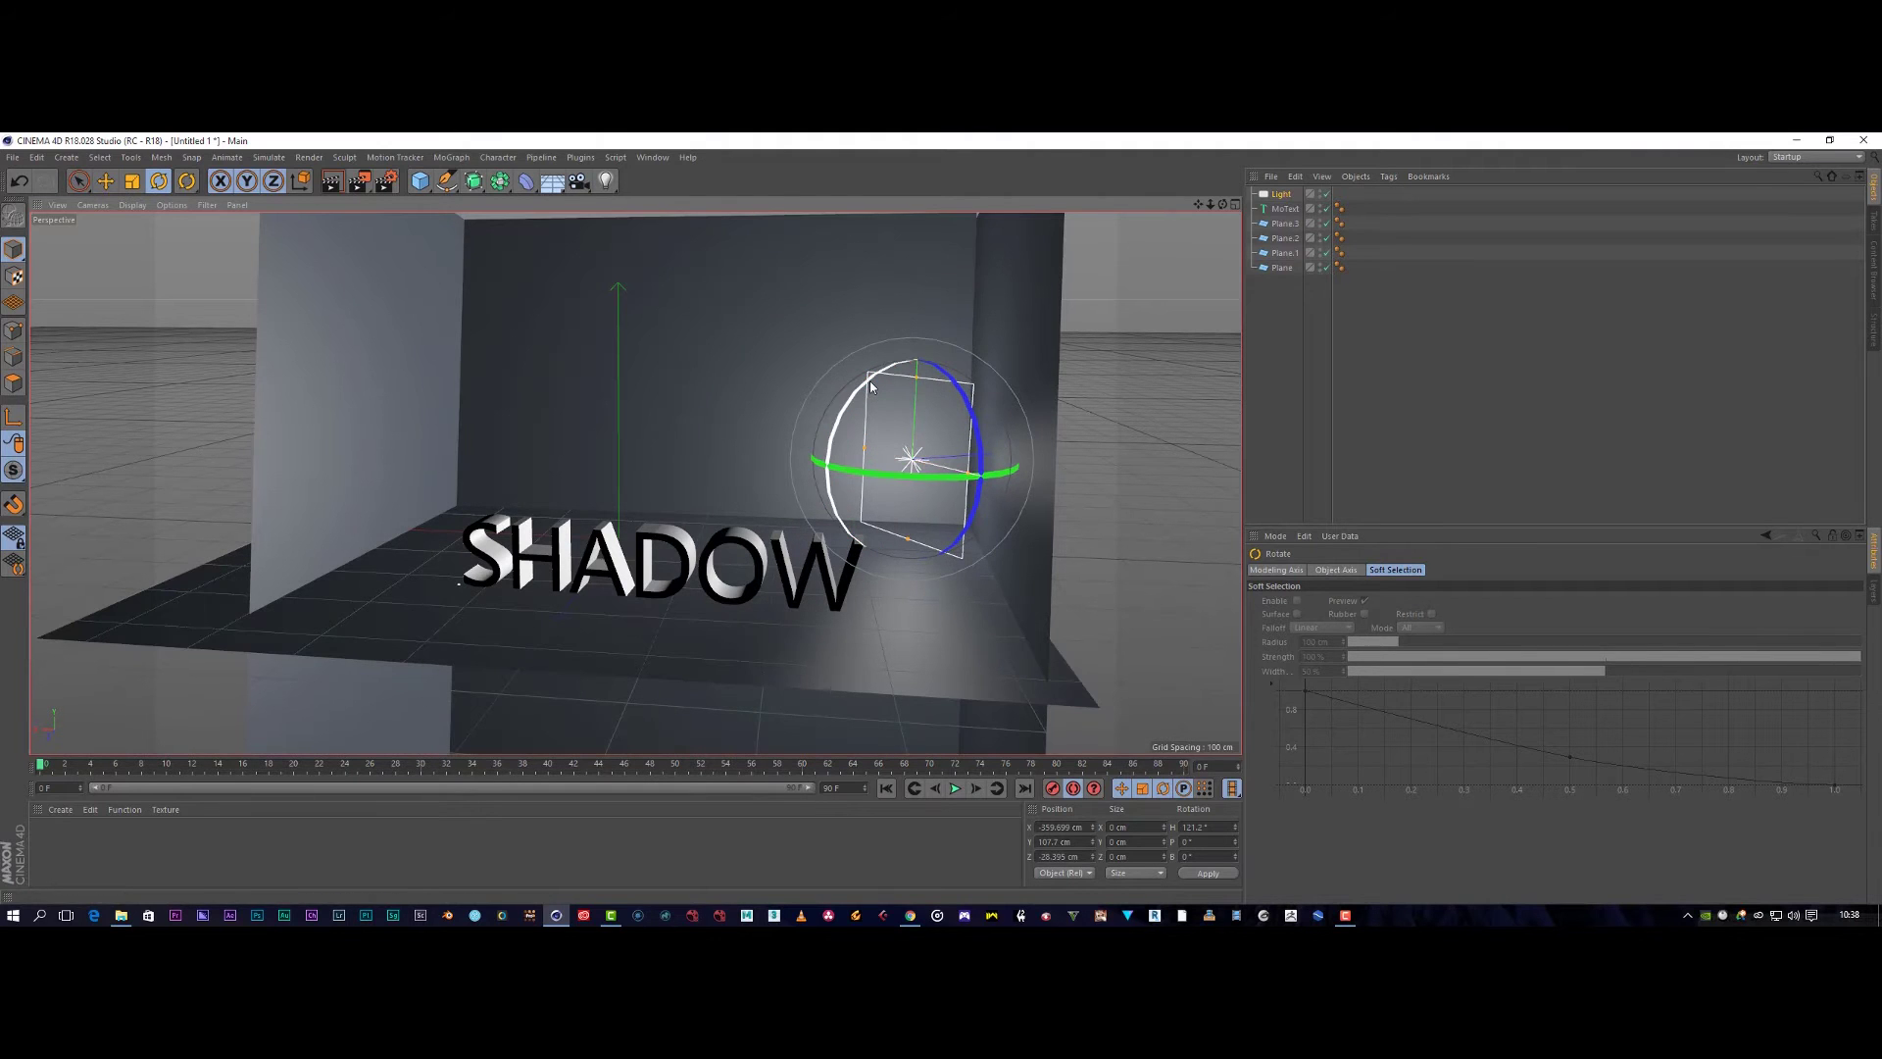
pyautogui.moveTo(870, 382); pyautogui.dragTo(804, 451)
# Go to frame 10 and render an angled view of the text to check the lighting.
pyautogui.scroll(3, 661, 590)
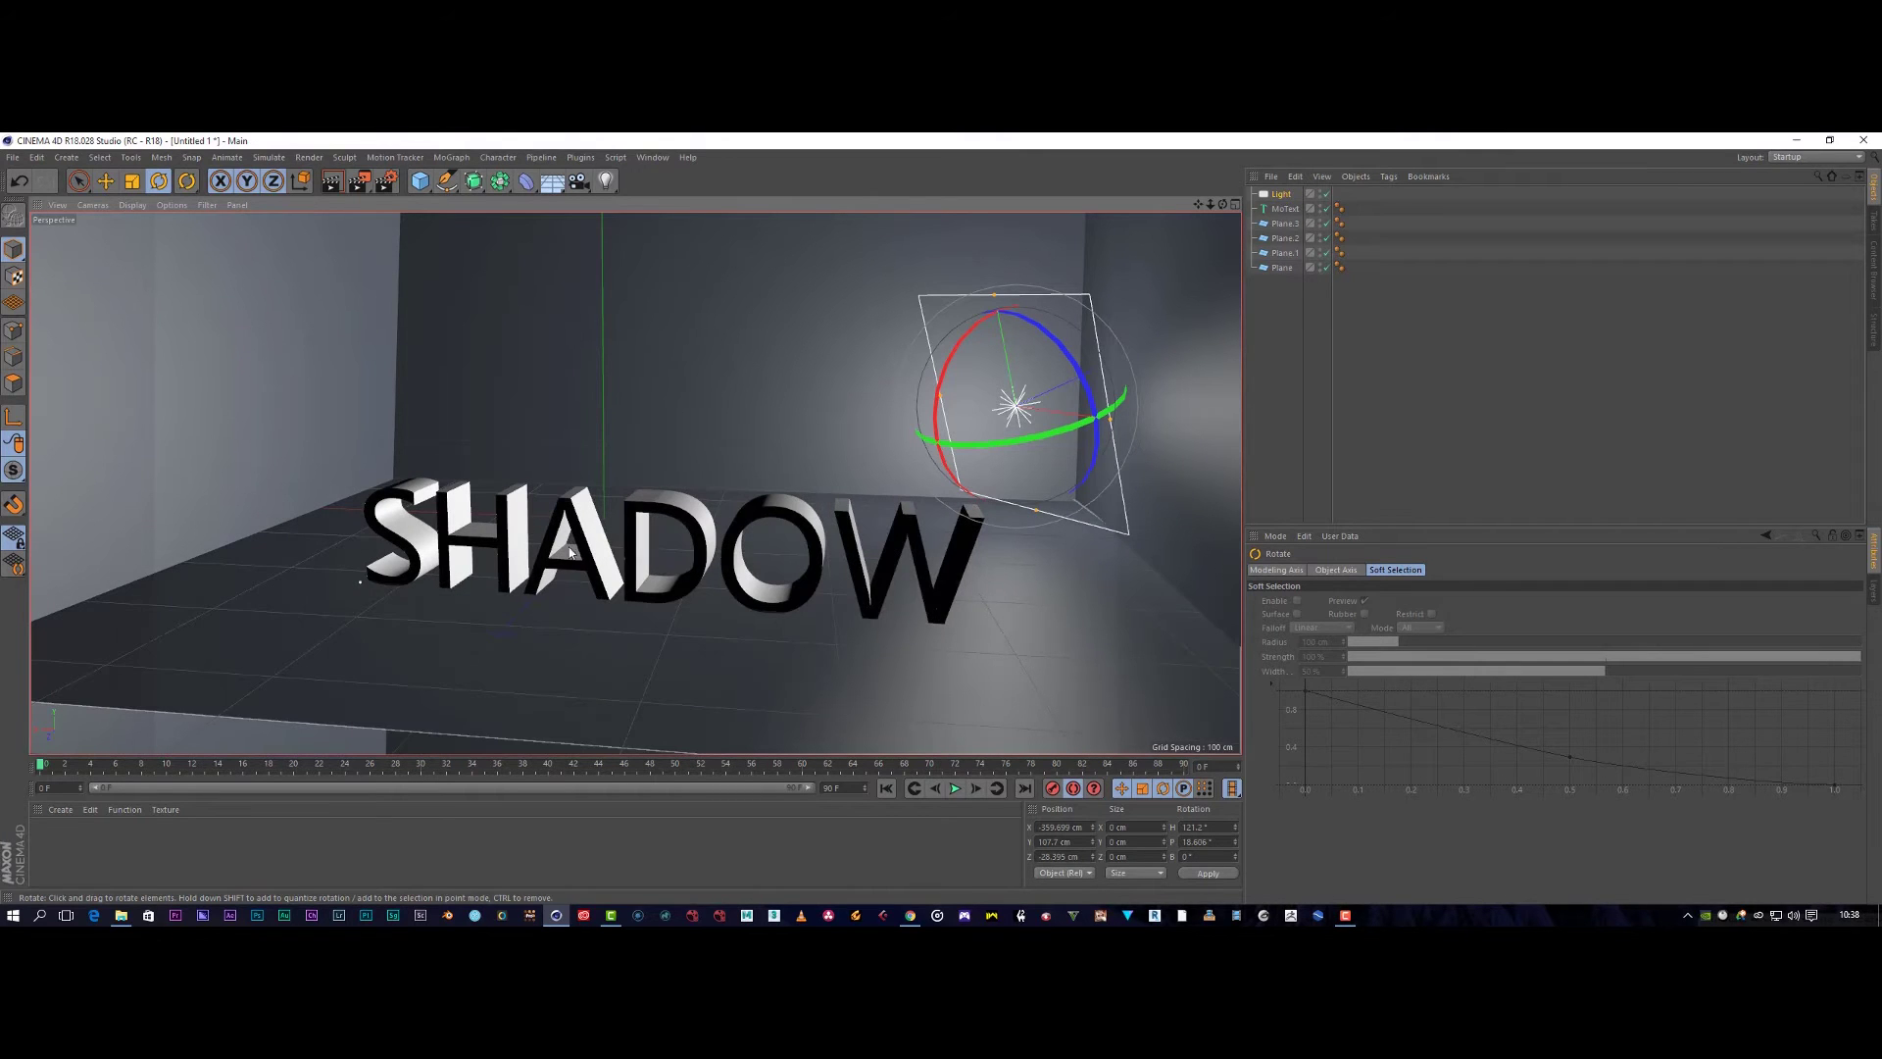
pyautogui.keyDown('alt'); pyautogui.moveTo(911, 625); pyautogui.dragTo(862, 609); pyautogui.keyUp('alt')
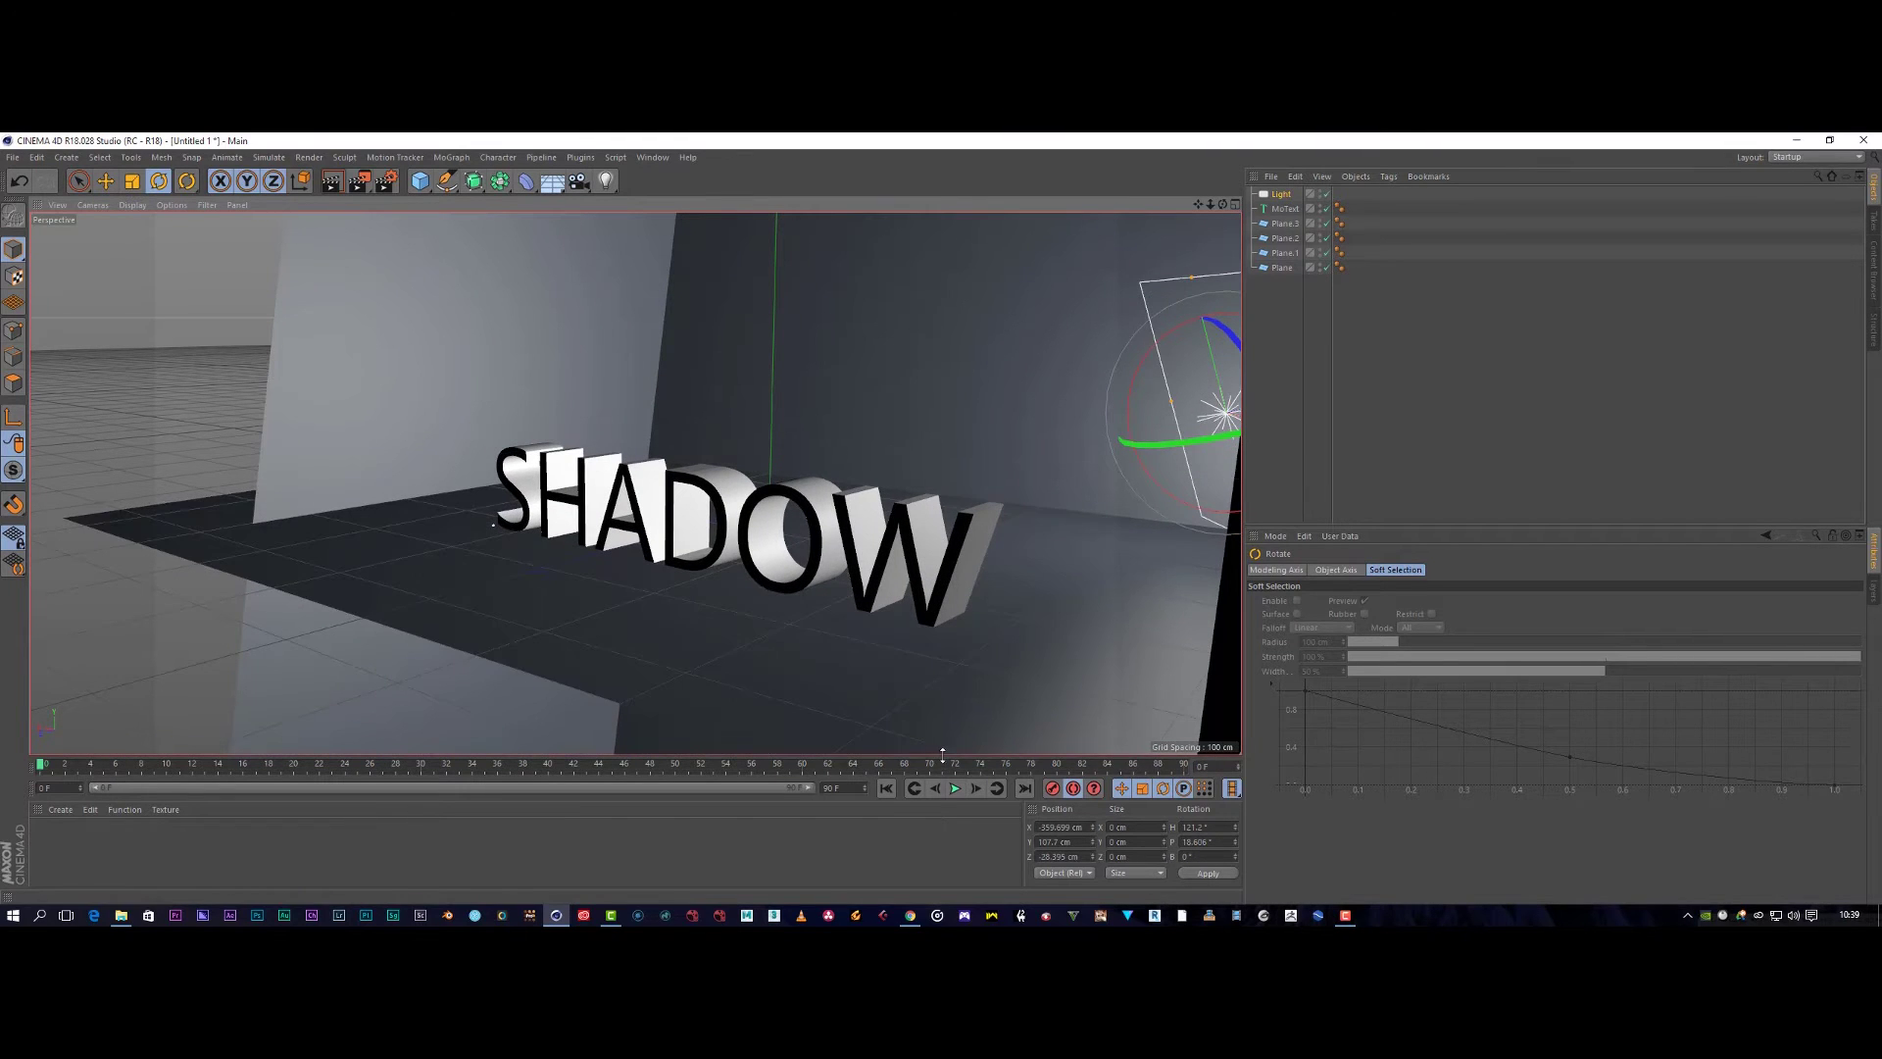
pyautogui.moveTo(42, 771); pyautogui.dragTo(170, 761)
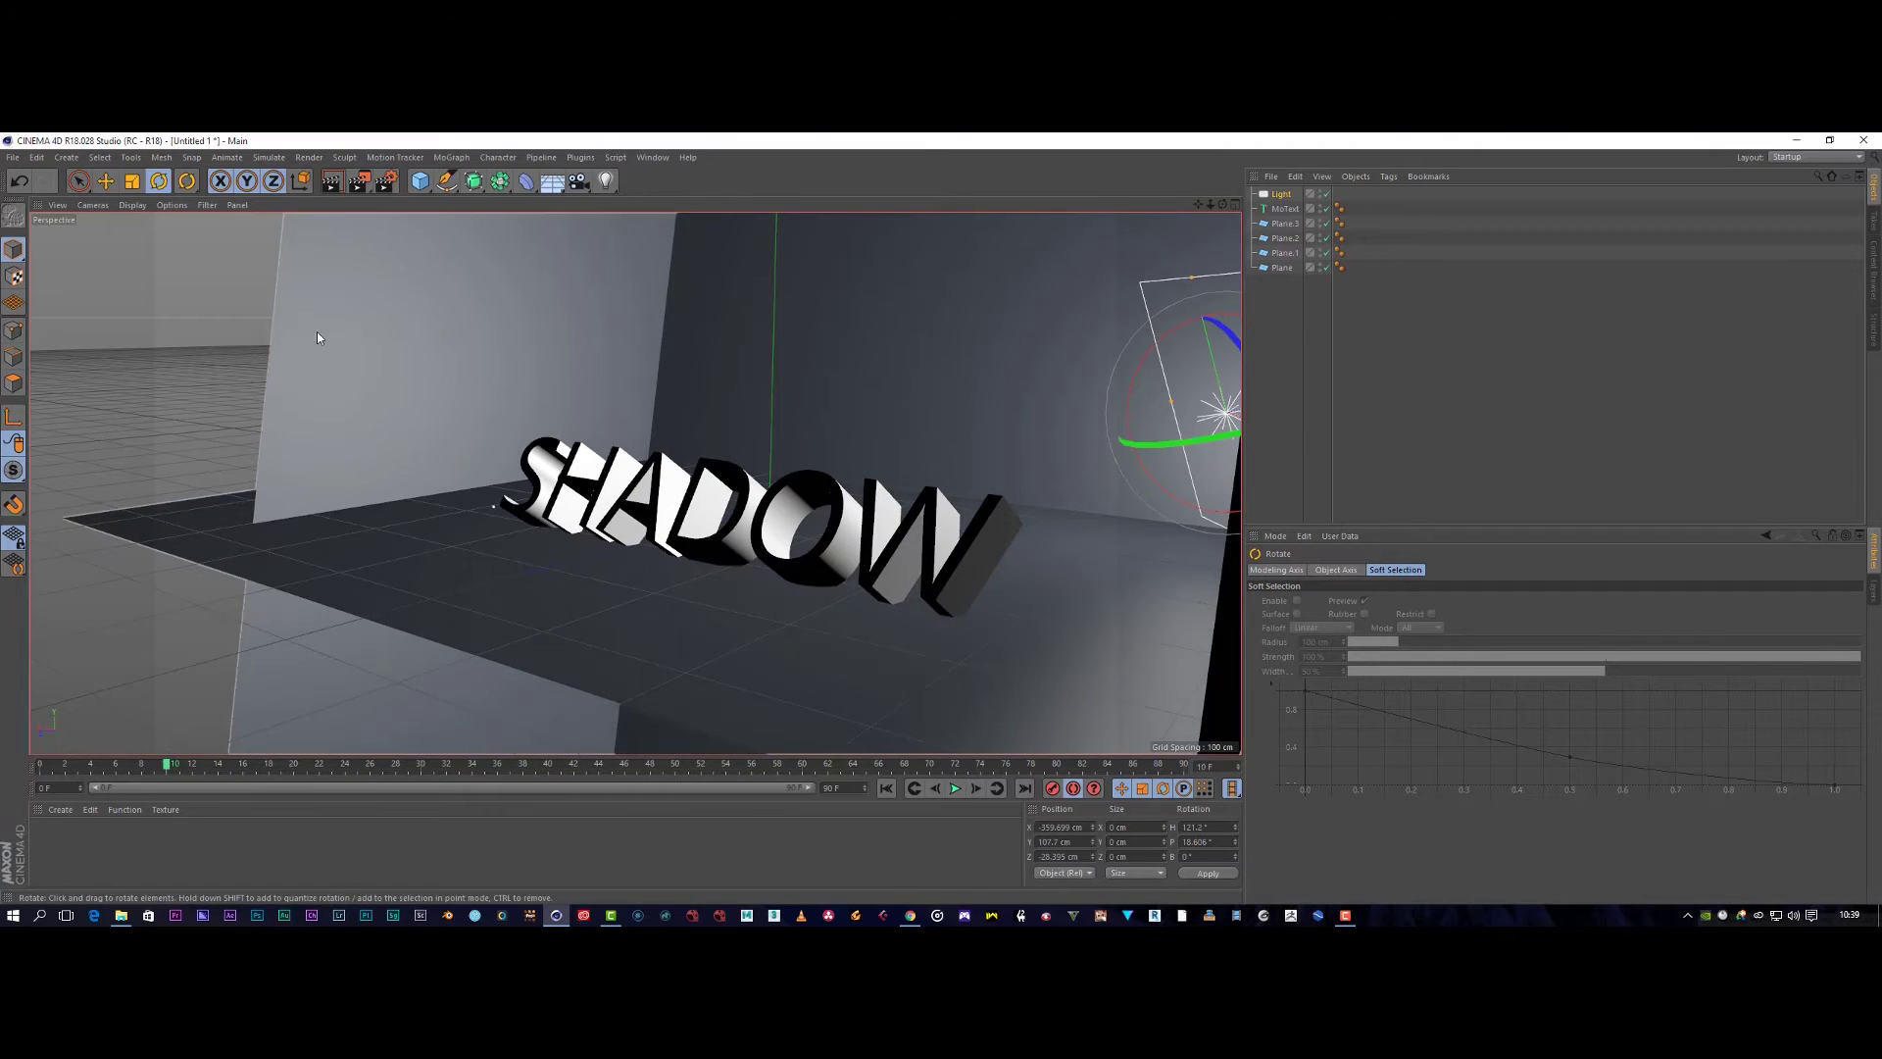
pyautogui.click(333, 182)
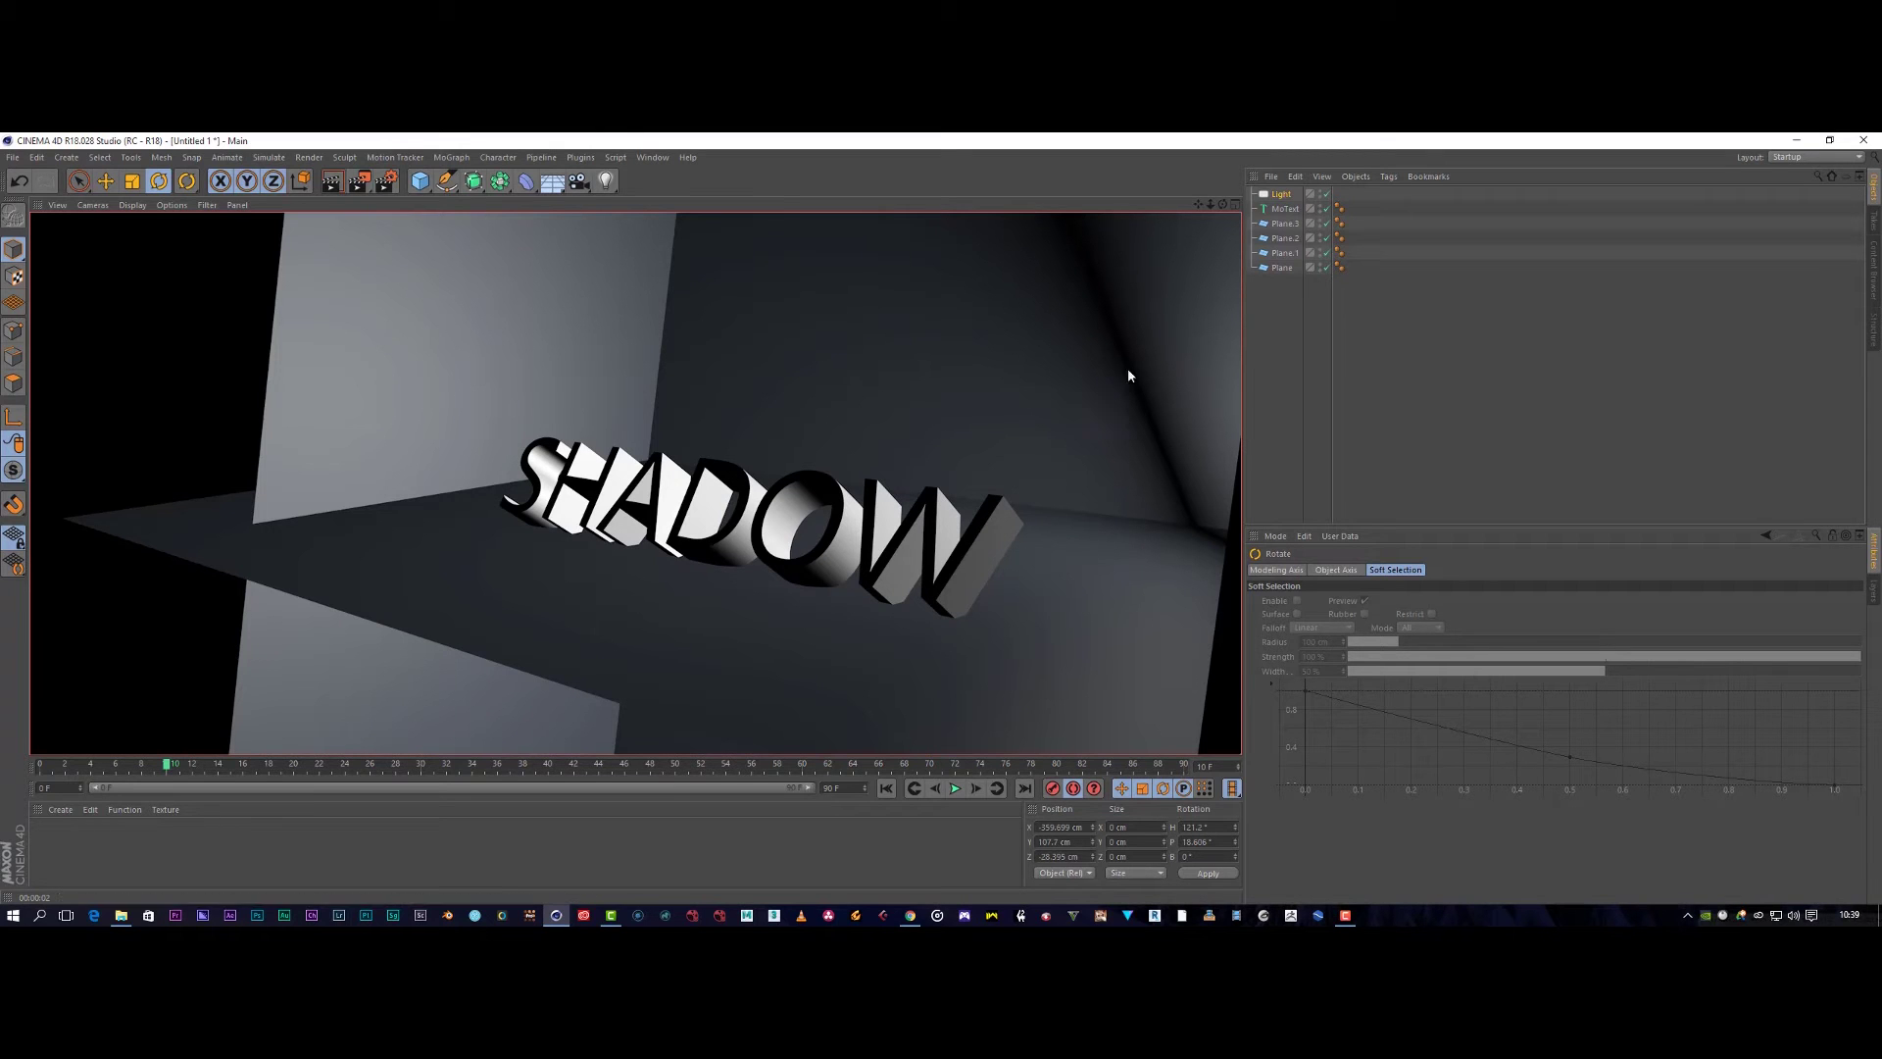
# Set the area light's shadow type to Shadow Maps (Soft) and render the view to check the shadows.
pyautogui.click(903, 583)
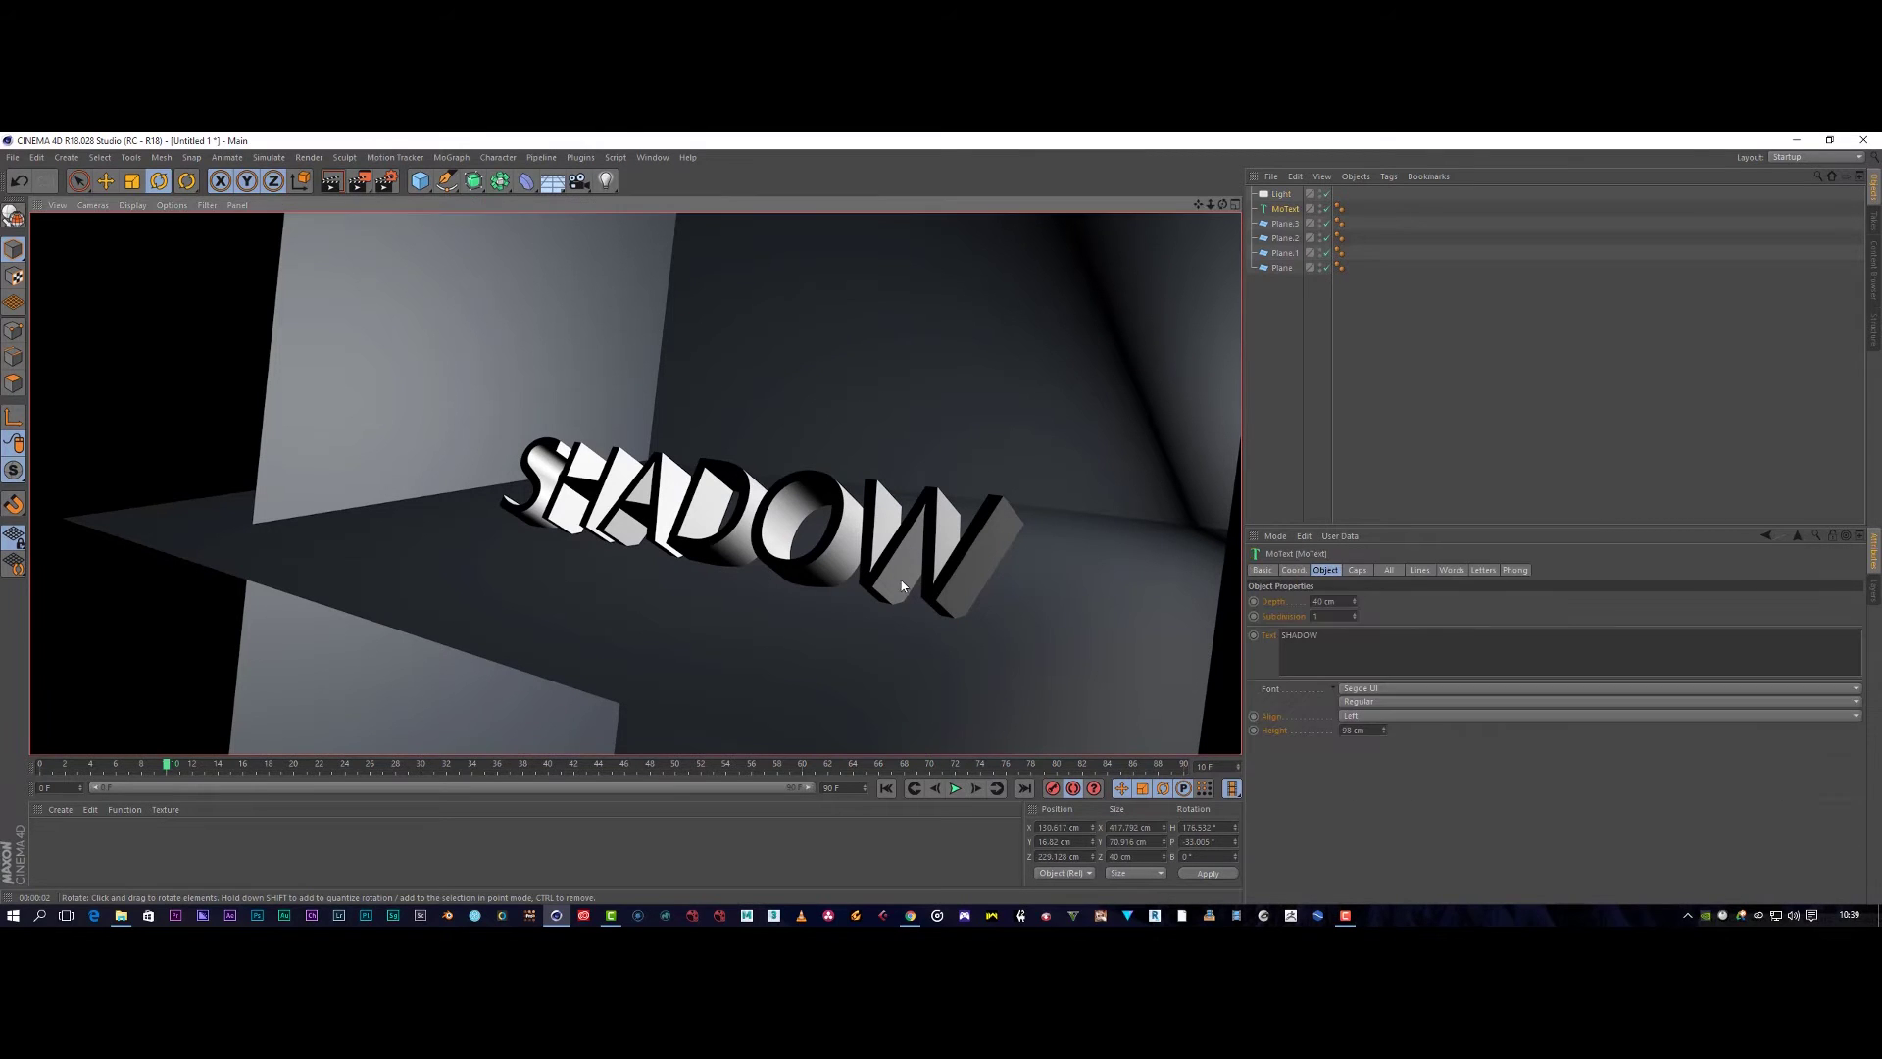
pyautogui.click(1282, 194)
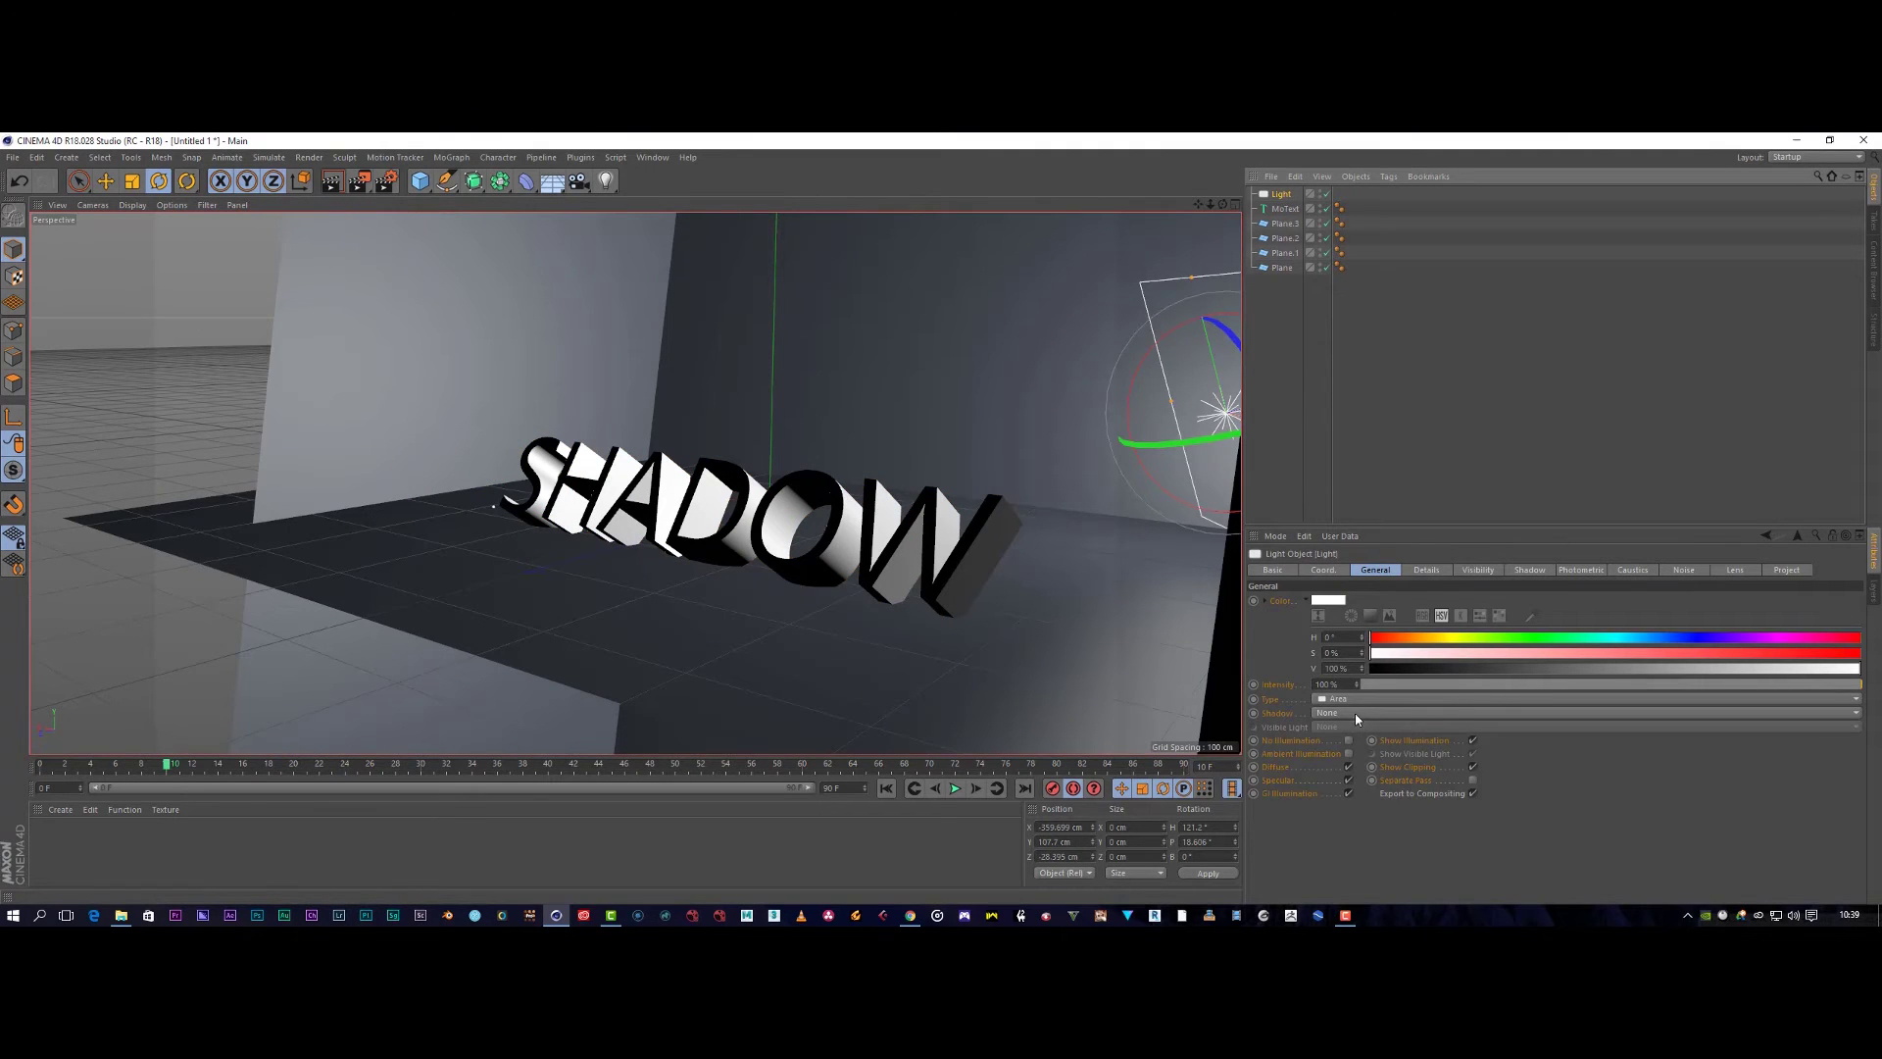
pyautogui.click(1343, 711)
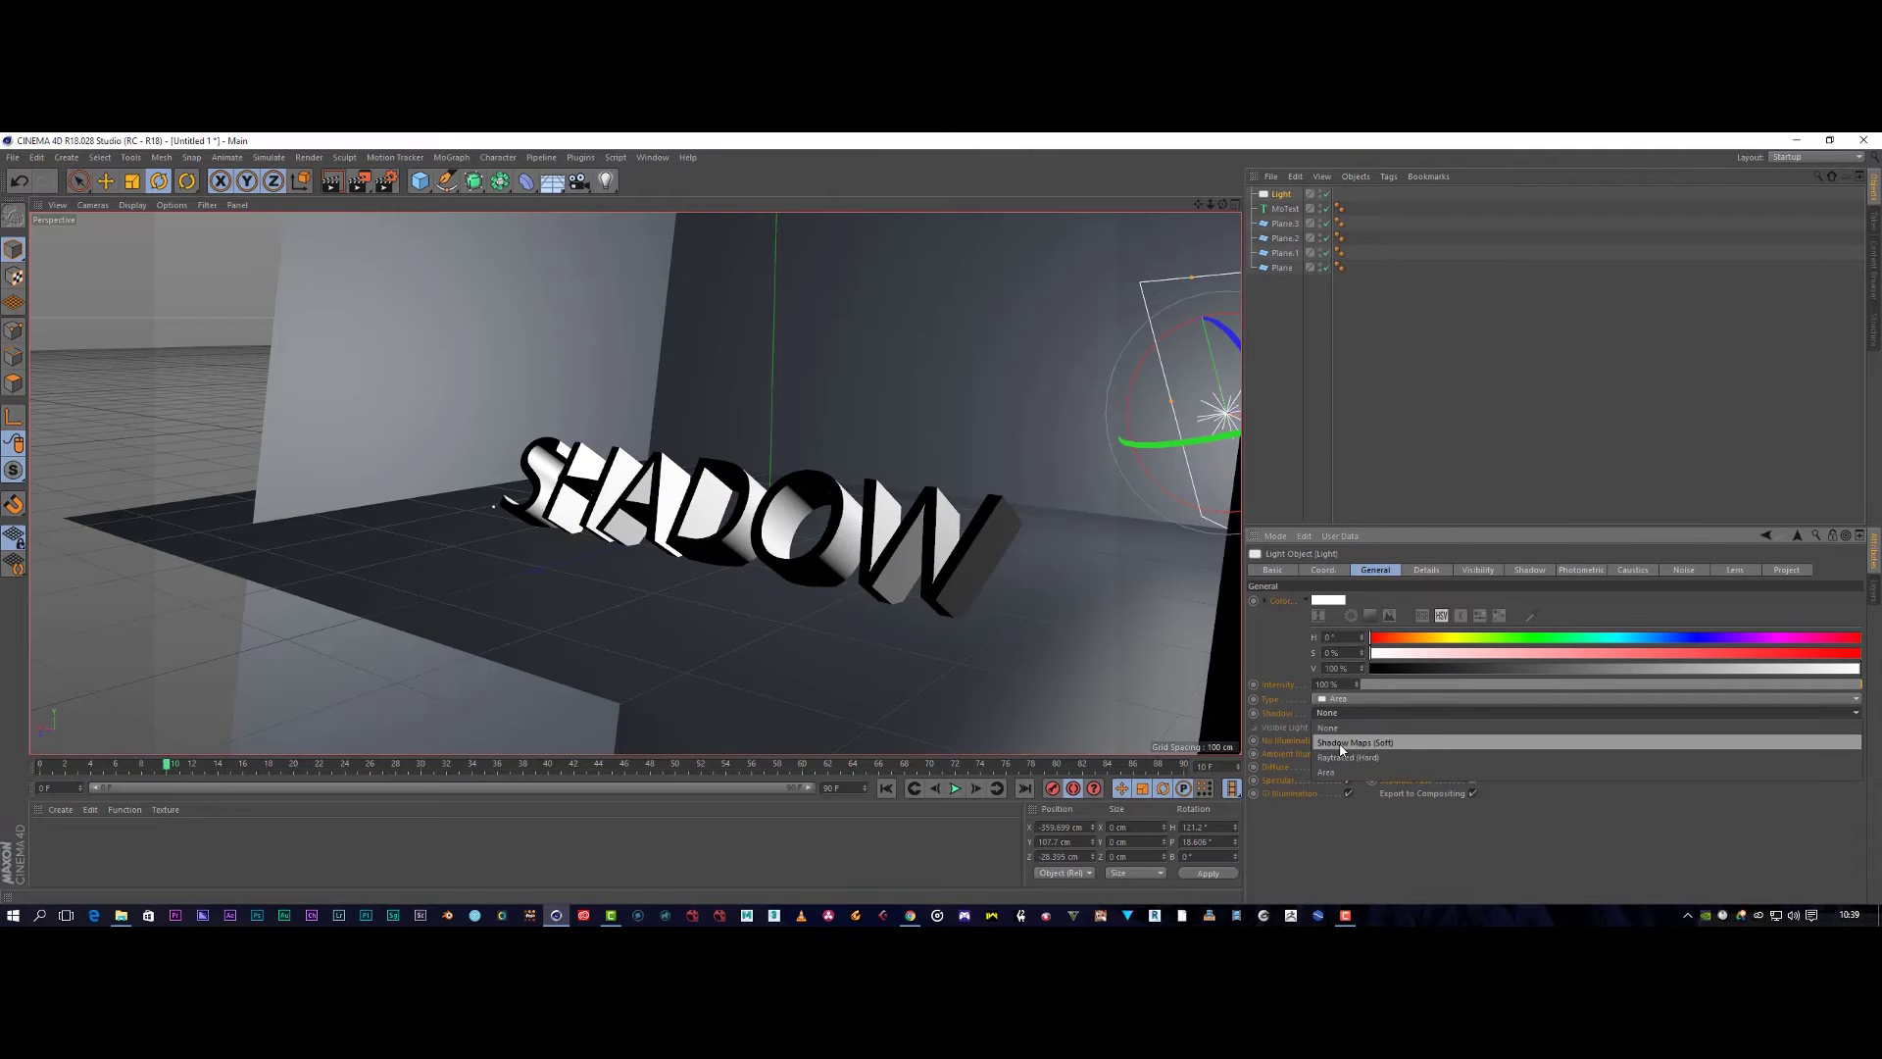
pyautogui.click(1341, 744)
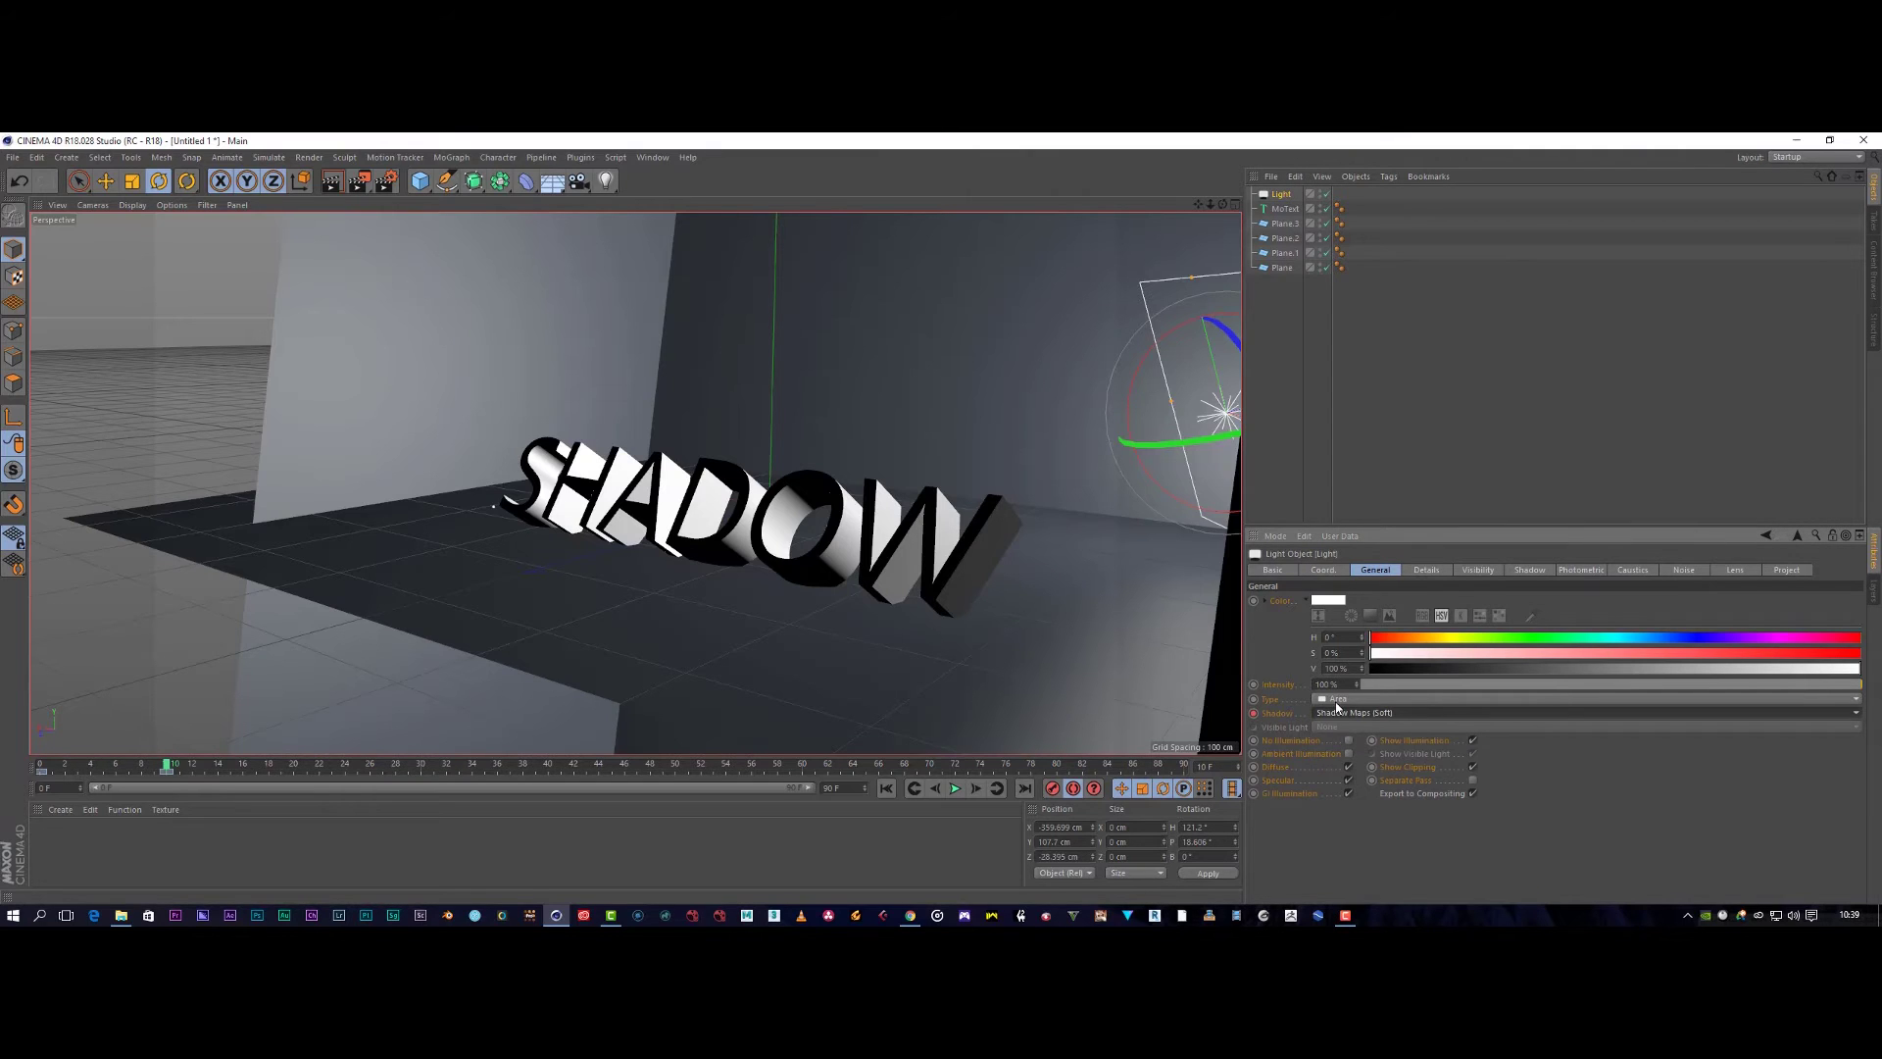
pyautogui.click(332, 182)
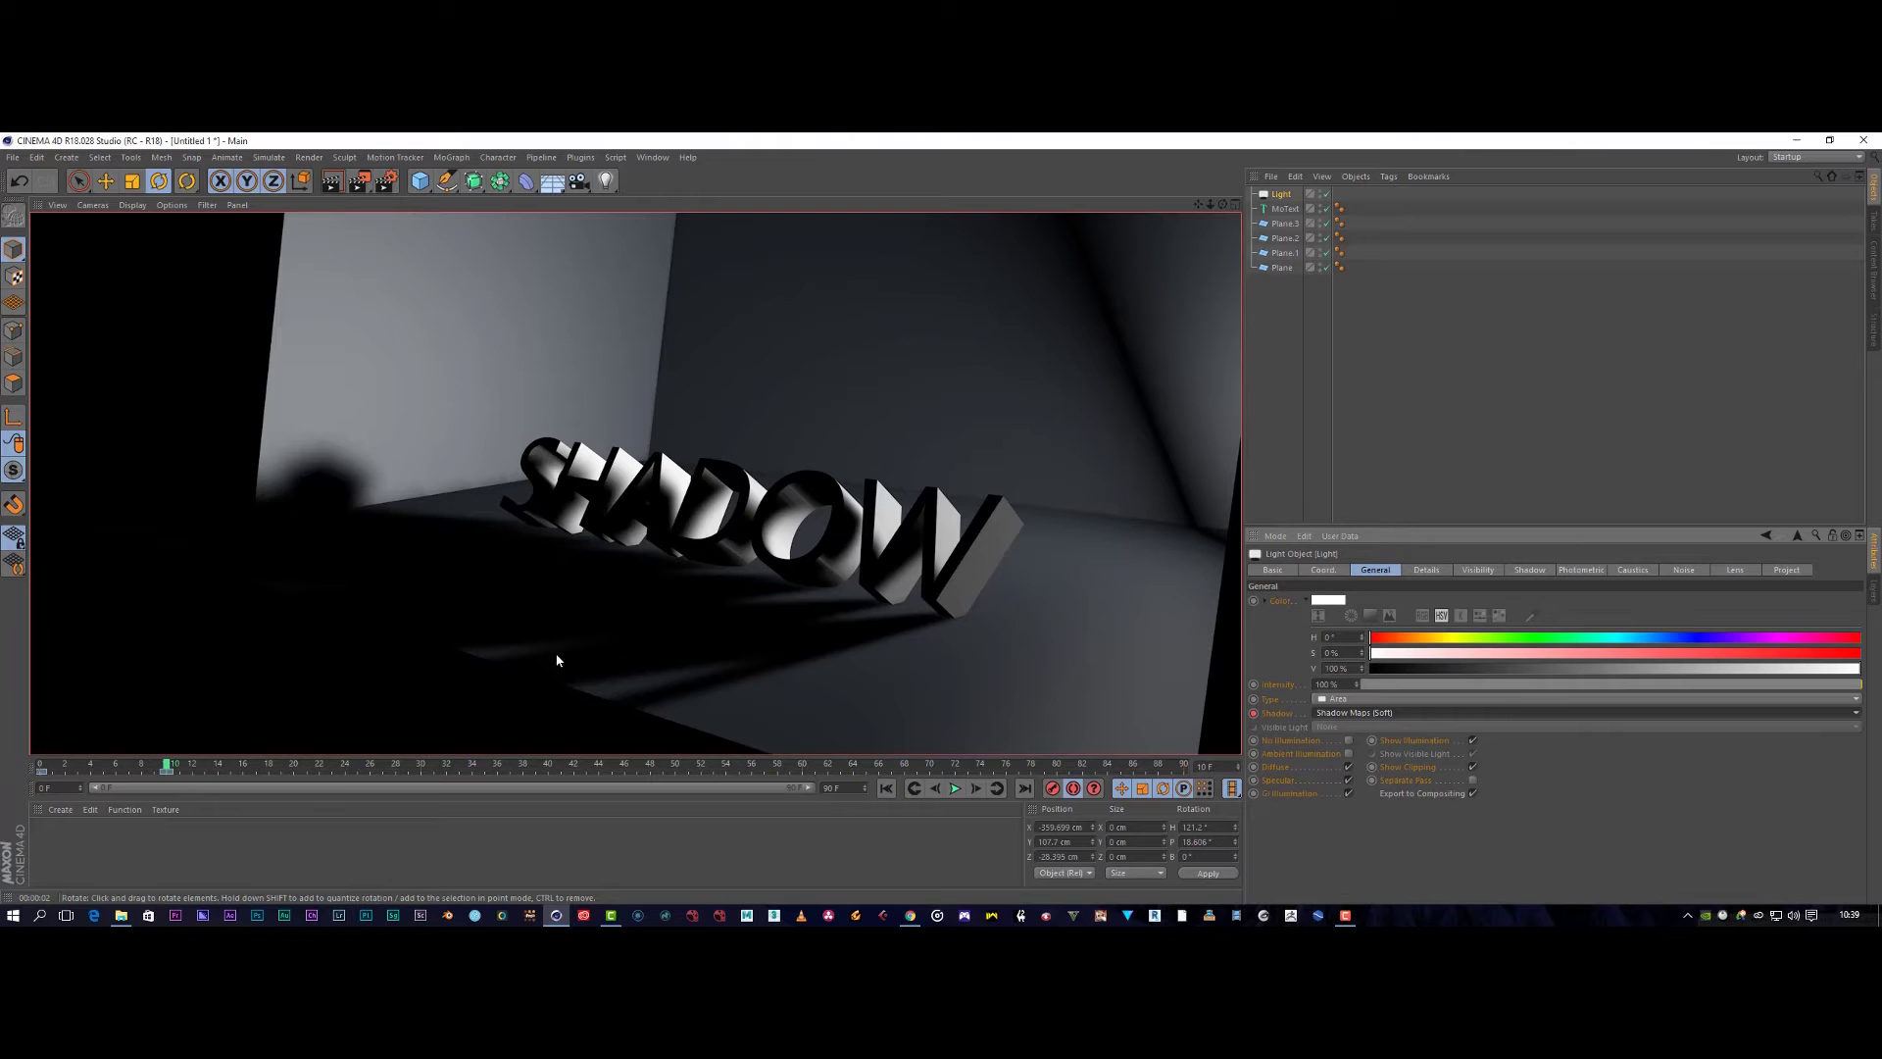
pyautogui.click(798, 679)
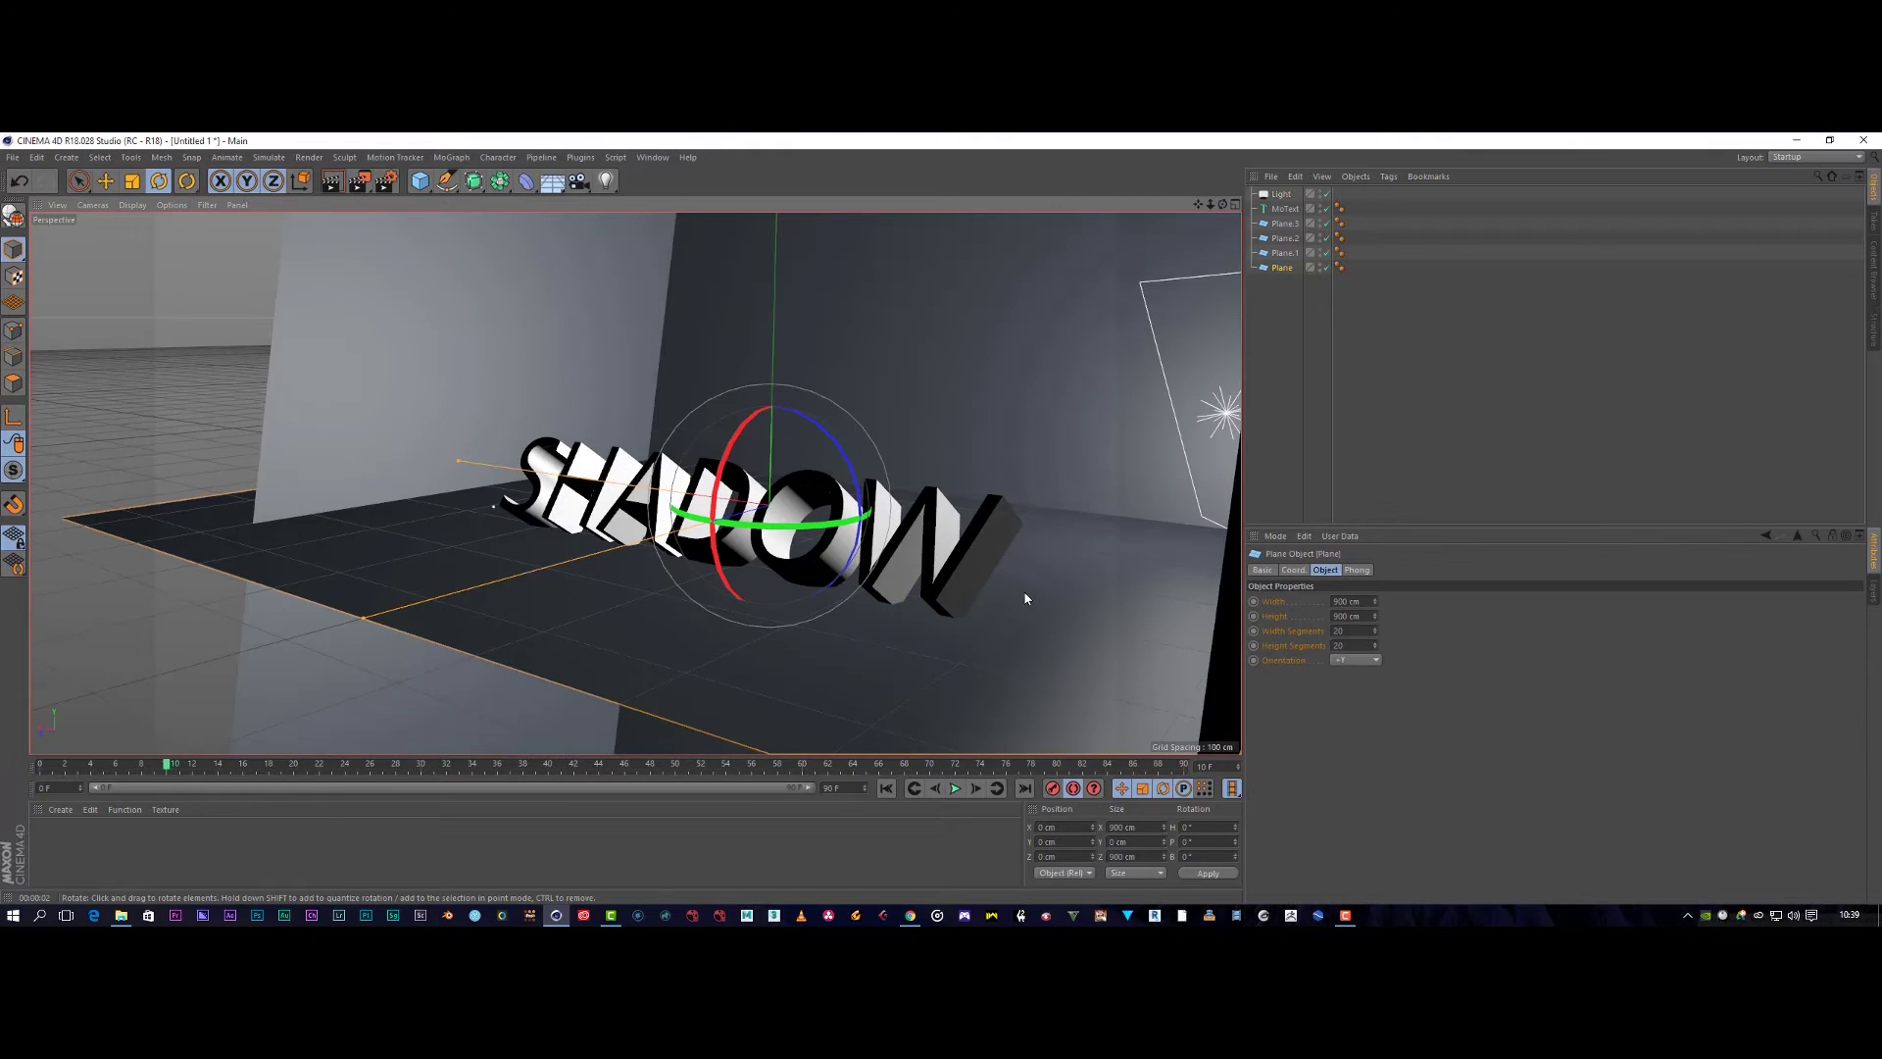
# Move the area light in front of the text to about Y 18 cm and rotate it to a heading of about 30°.
pyautogui.click(1283, 197)
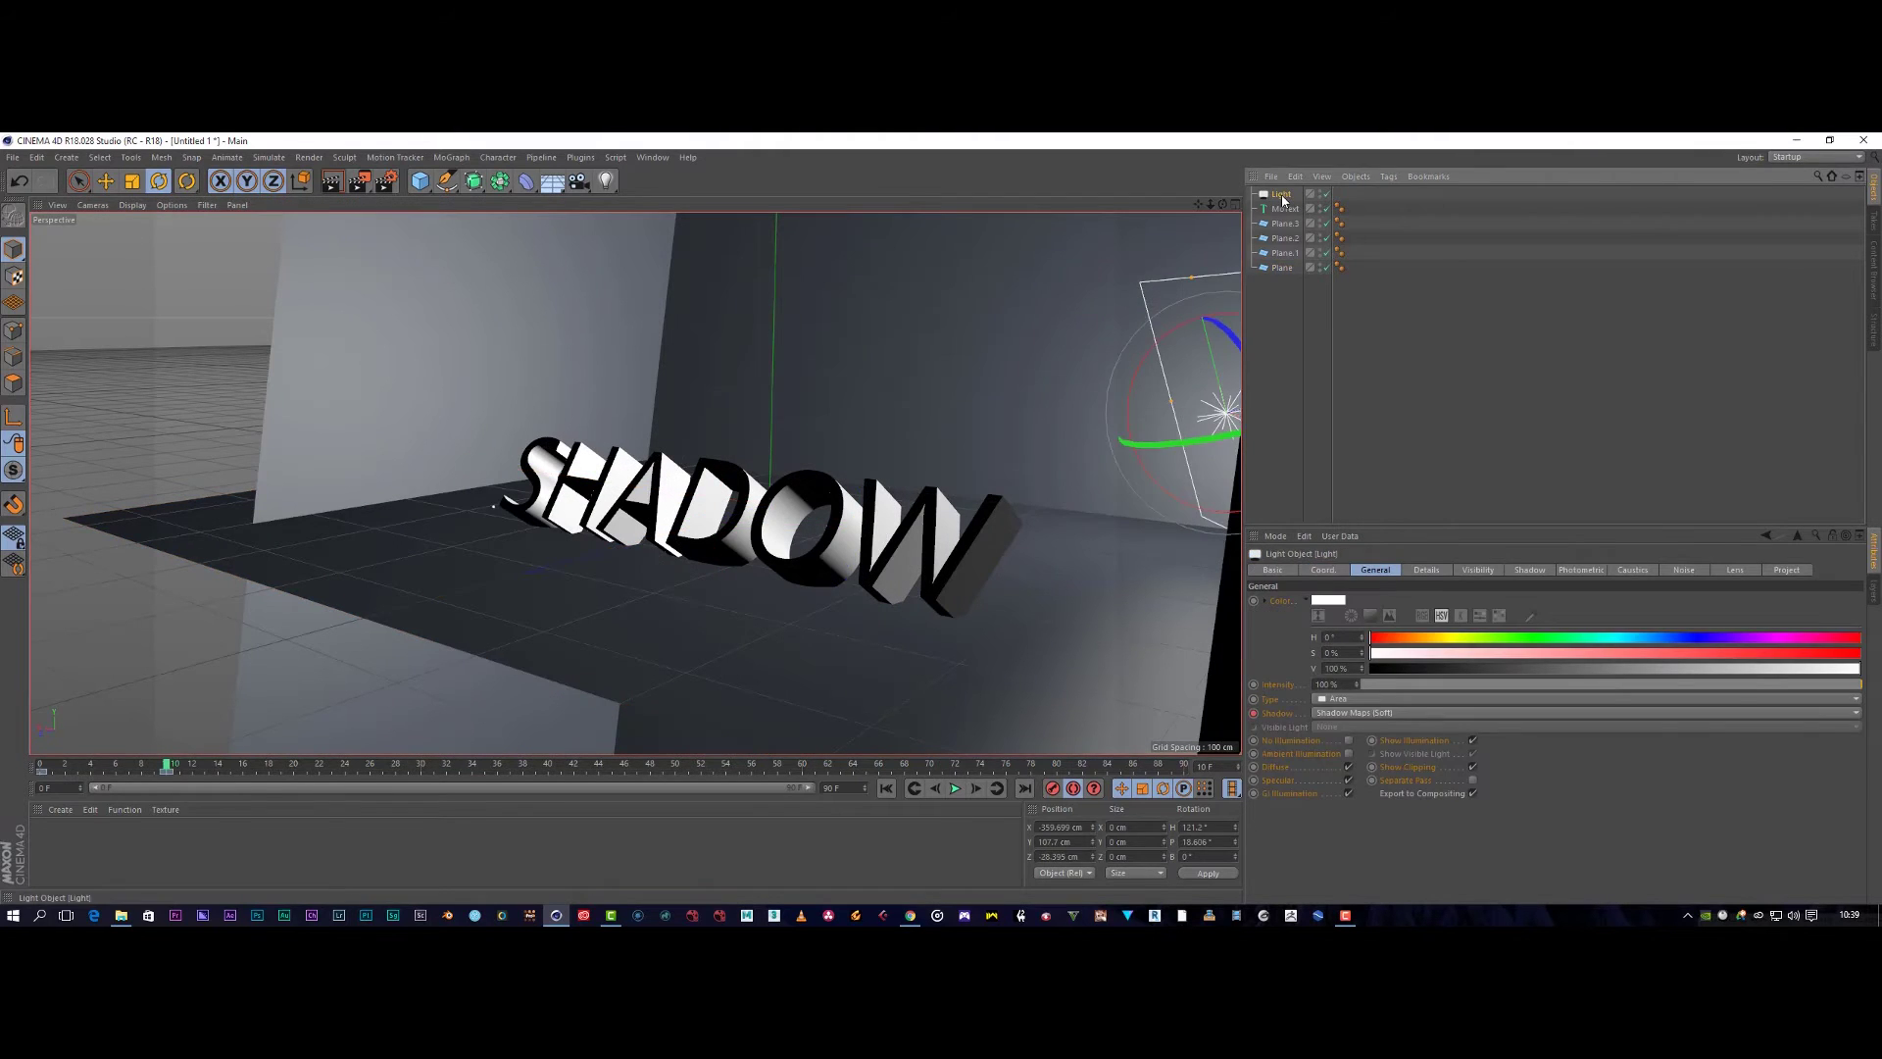
pyautogui.click(110, 181)
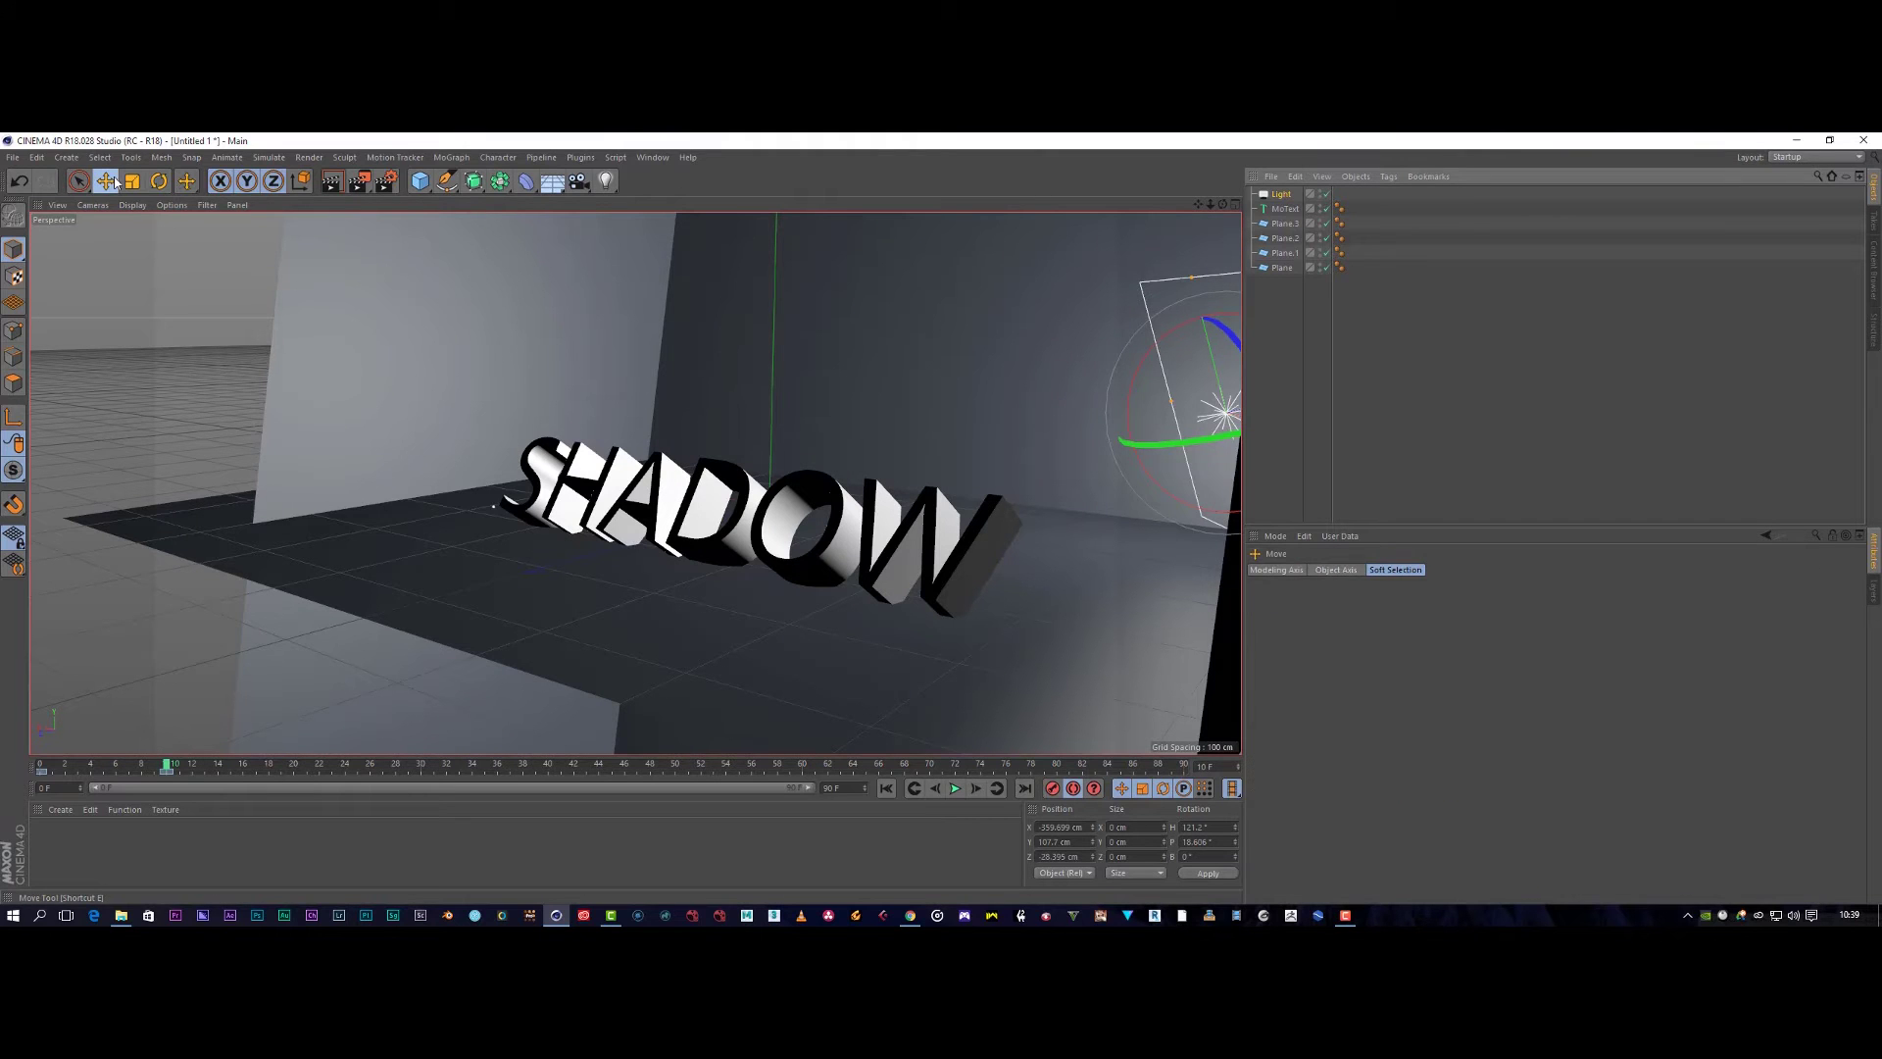
pyautogui.keyDown('alt'); pyautogui.moveTo(1160, 431); pyautogui.dragTo(1129, 514); pyautogui.keyUp('alt')
pyautogui.moveTo(1234, 466); pyautogui.dragTo(1121, 501)
pyautogui.click(159, 181)
pyautogui.moveTo(1002, 551)
pyautogui.mouseDown()
pyautogui.moveTo(966, 571)
pyautogui.moveTo(923, 539)
pyautogui.moveTo(980, 520)
pyautogui.mouseUp()
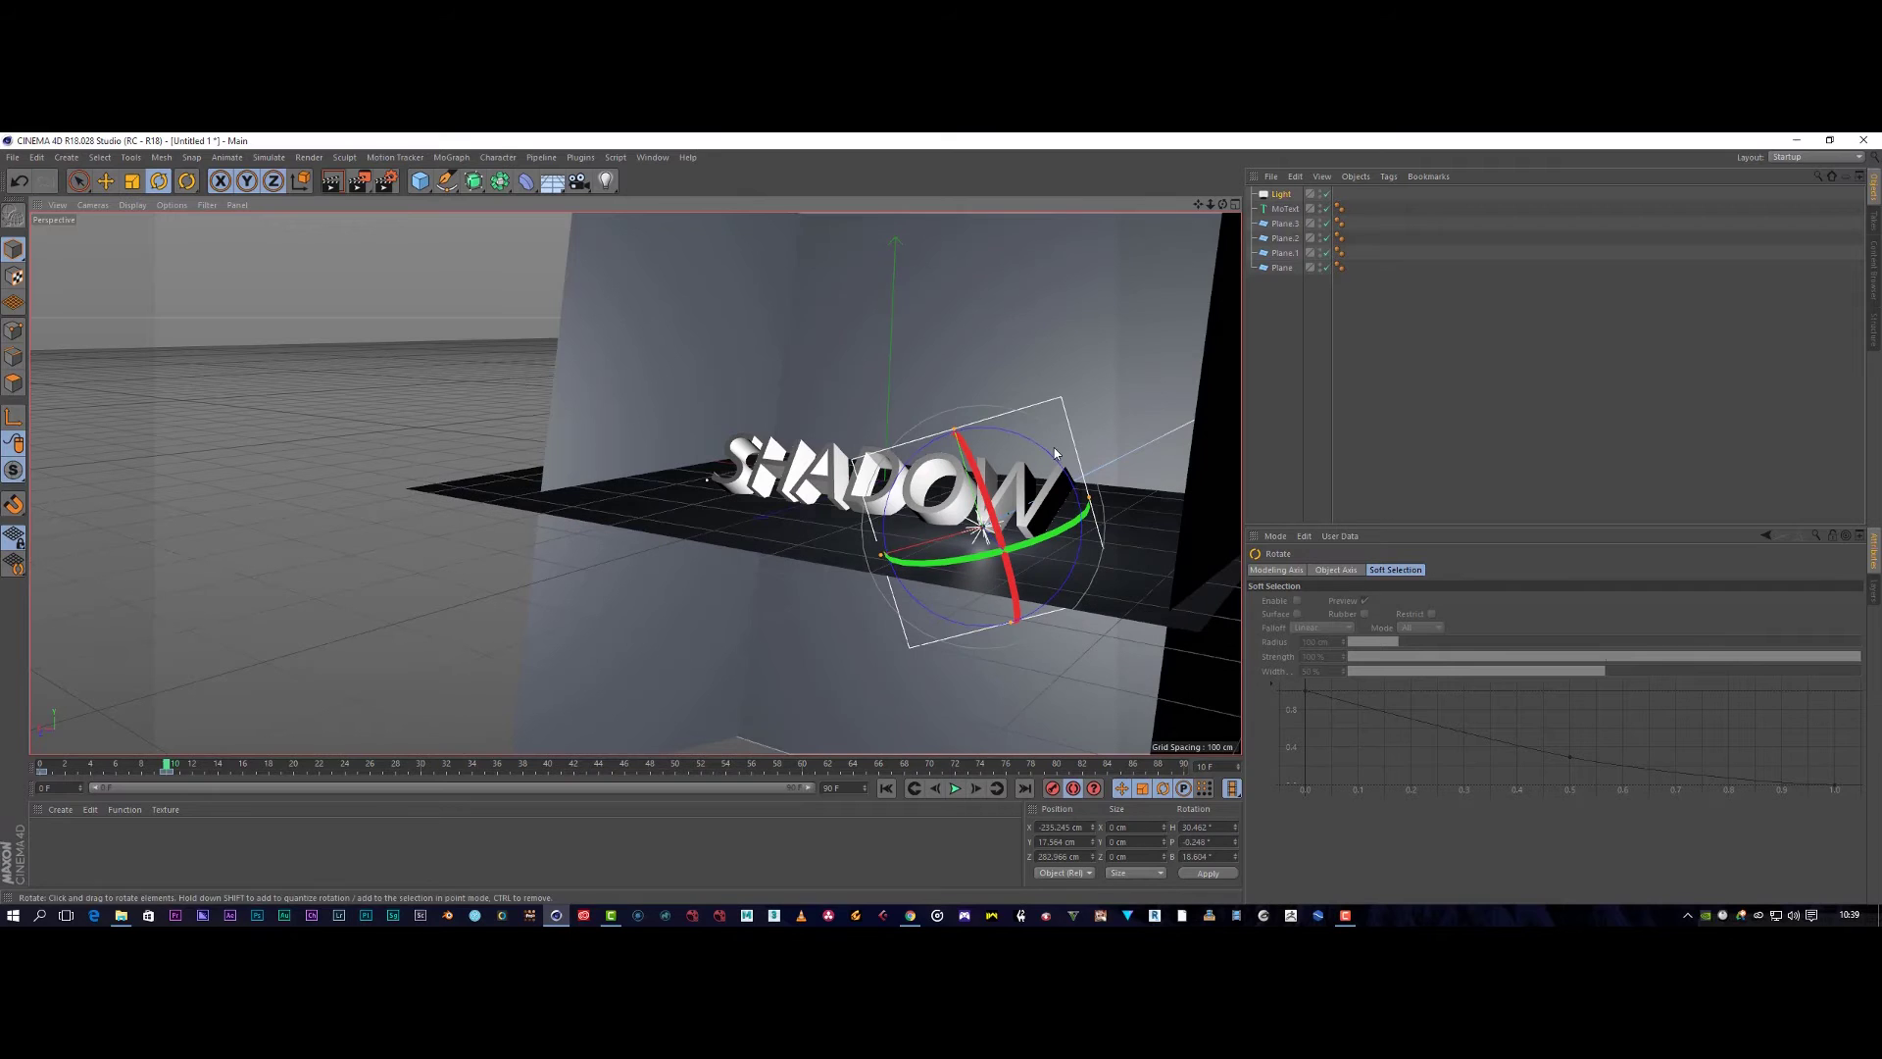
# Level the area light to a bank of about 0.7° and render a closer view of the text.
pyautogui.moveTo(1054, 453); pyautogui.dragTo(1063, 475)
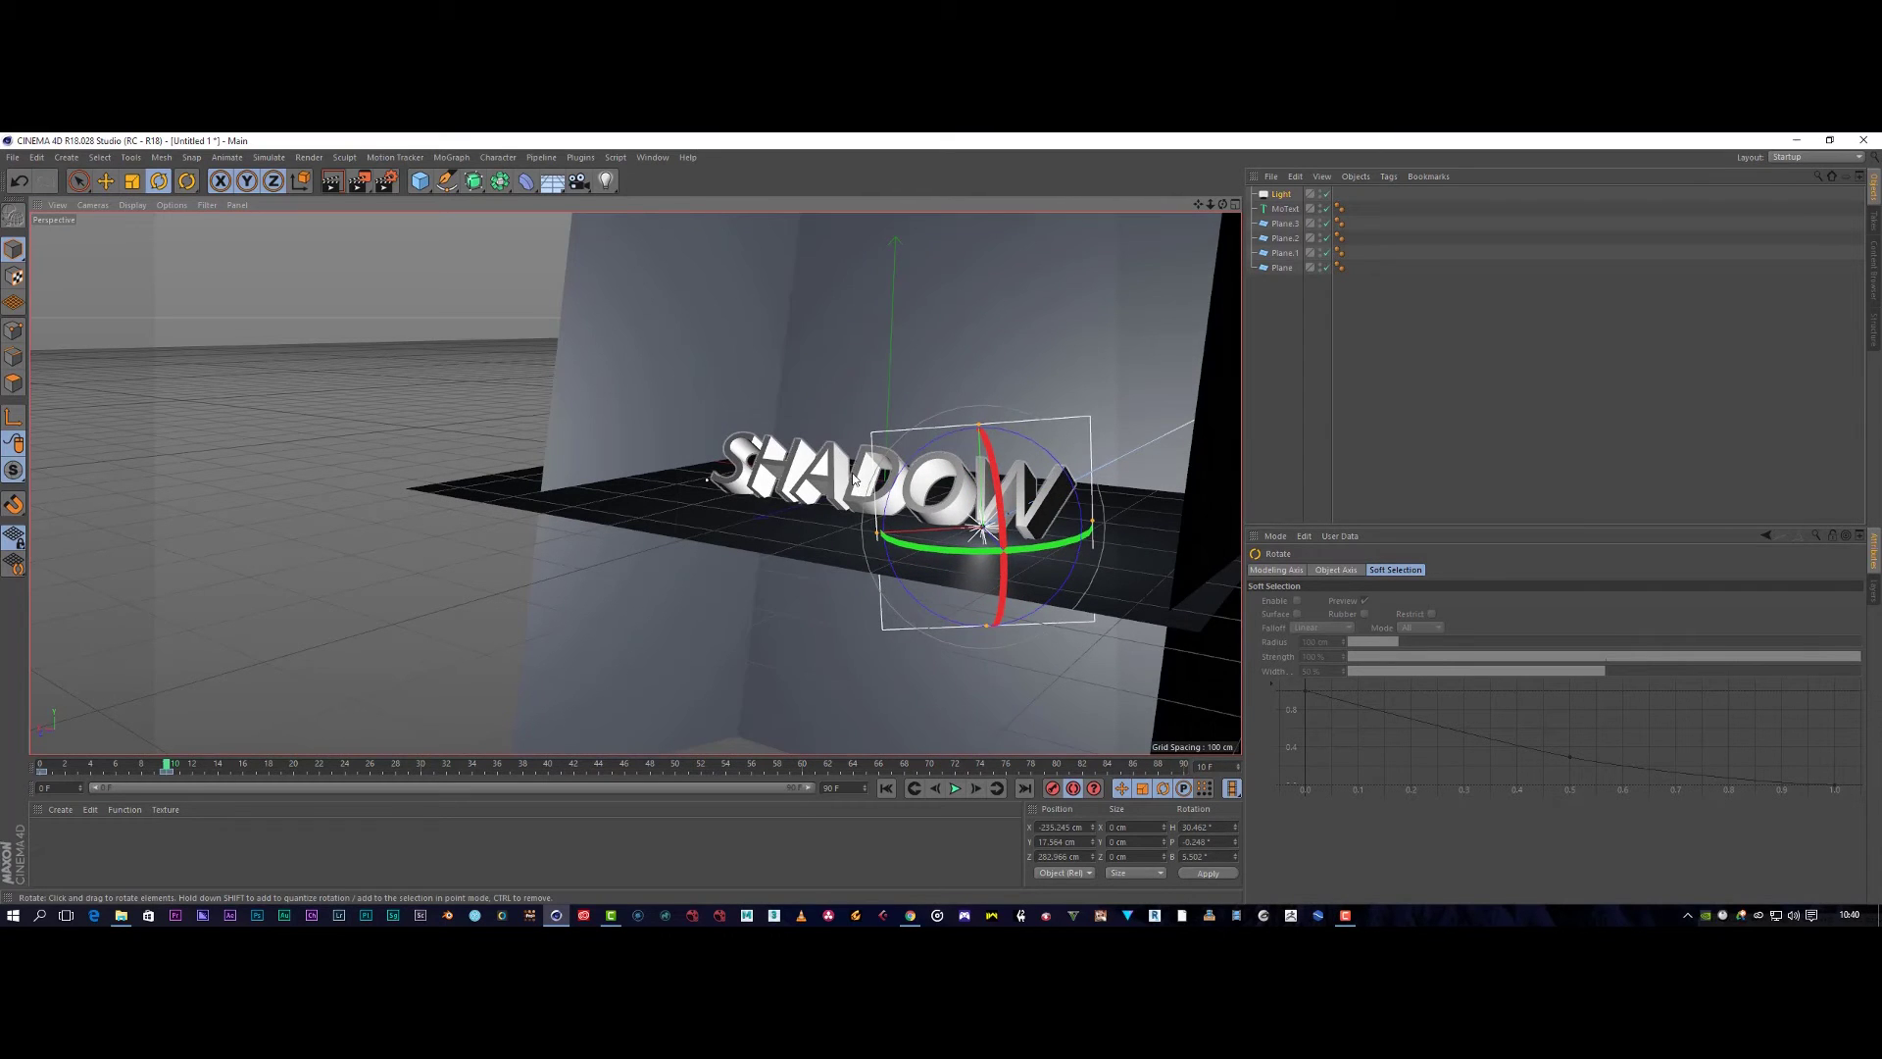
pyautogui.scroll(2, 1009, 519)
pyautogui.moveTo(1130, 496); pyautogui.dragTo(1002, 453)
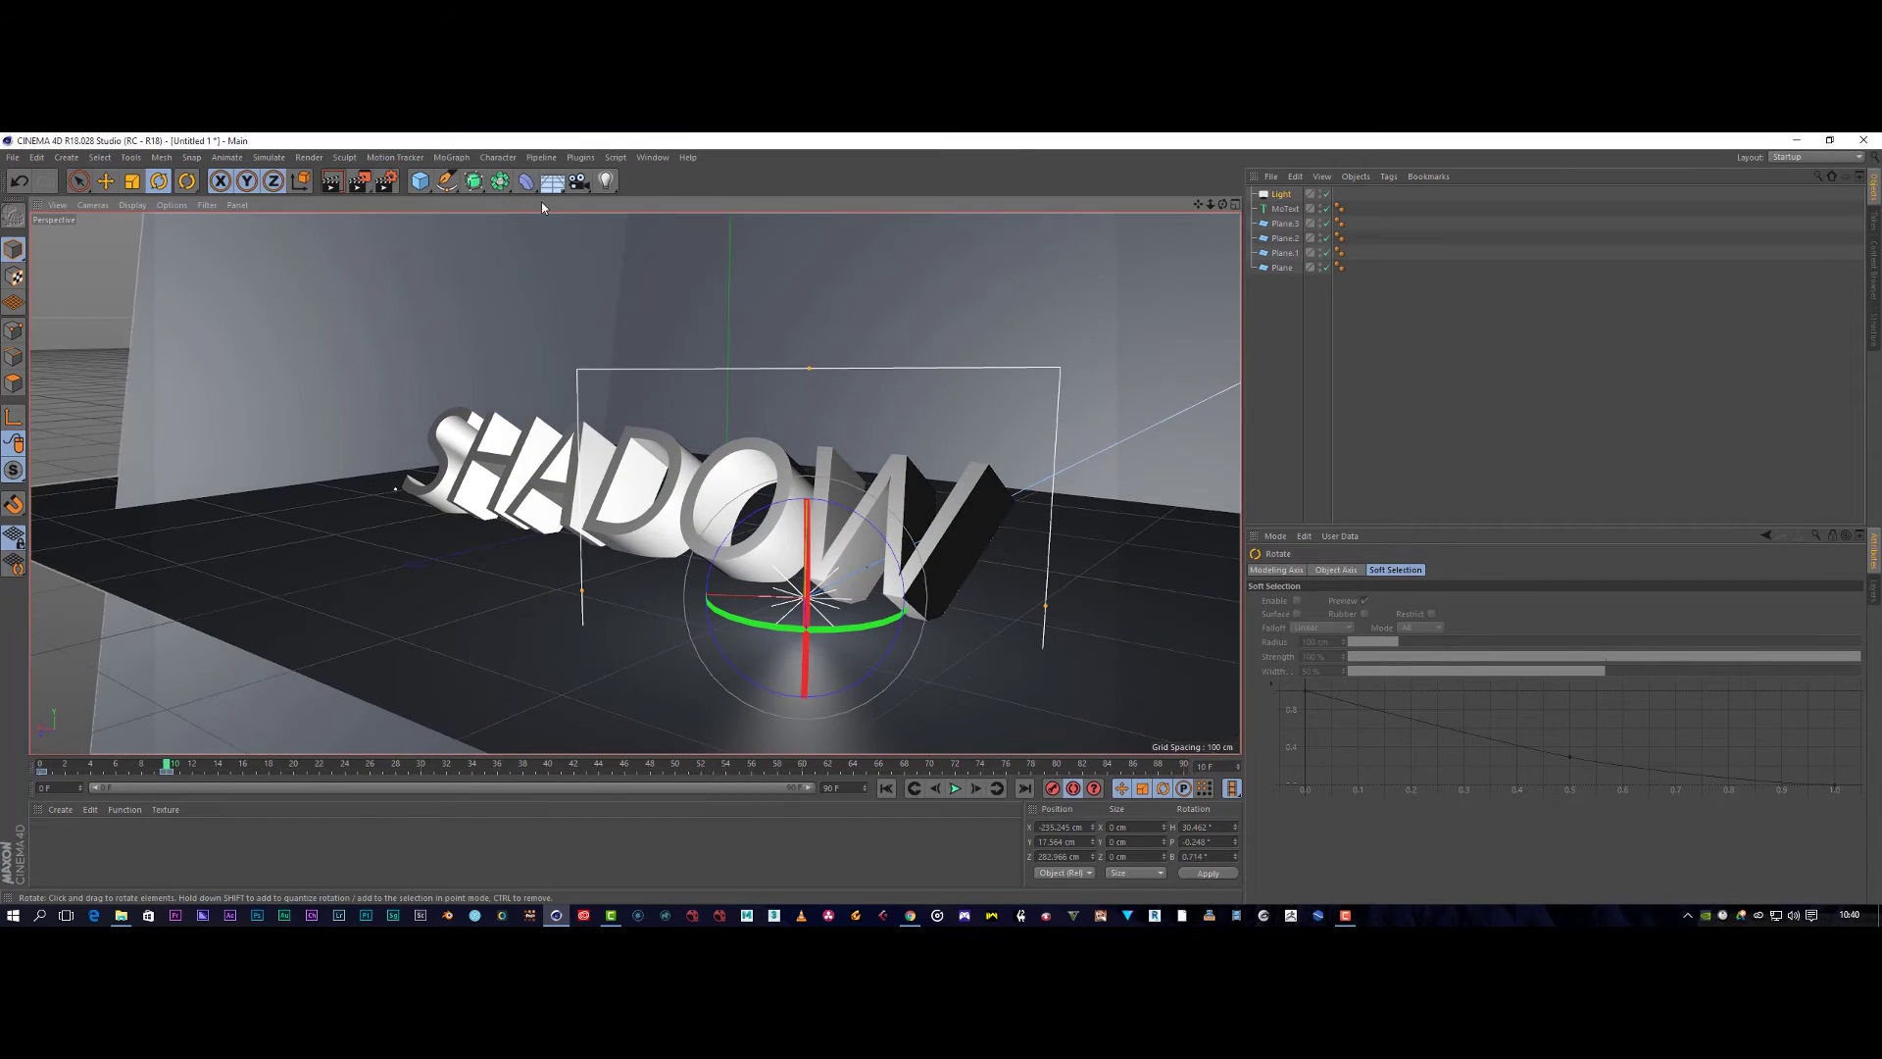
pyautogui.click(336, 183)
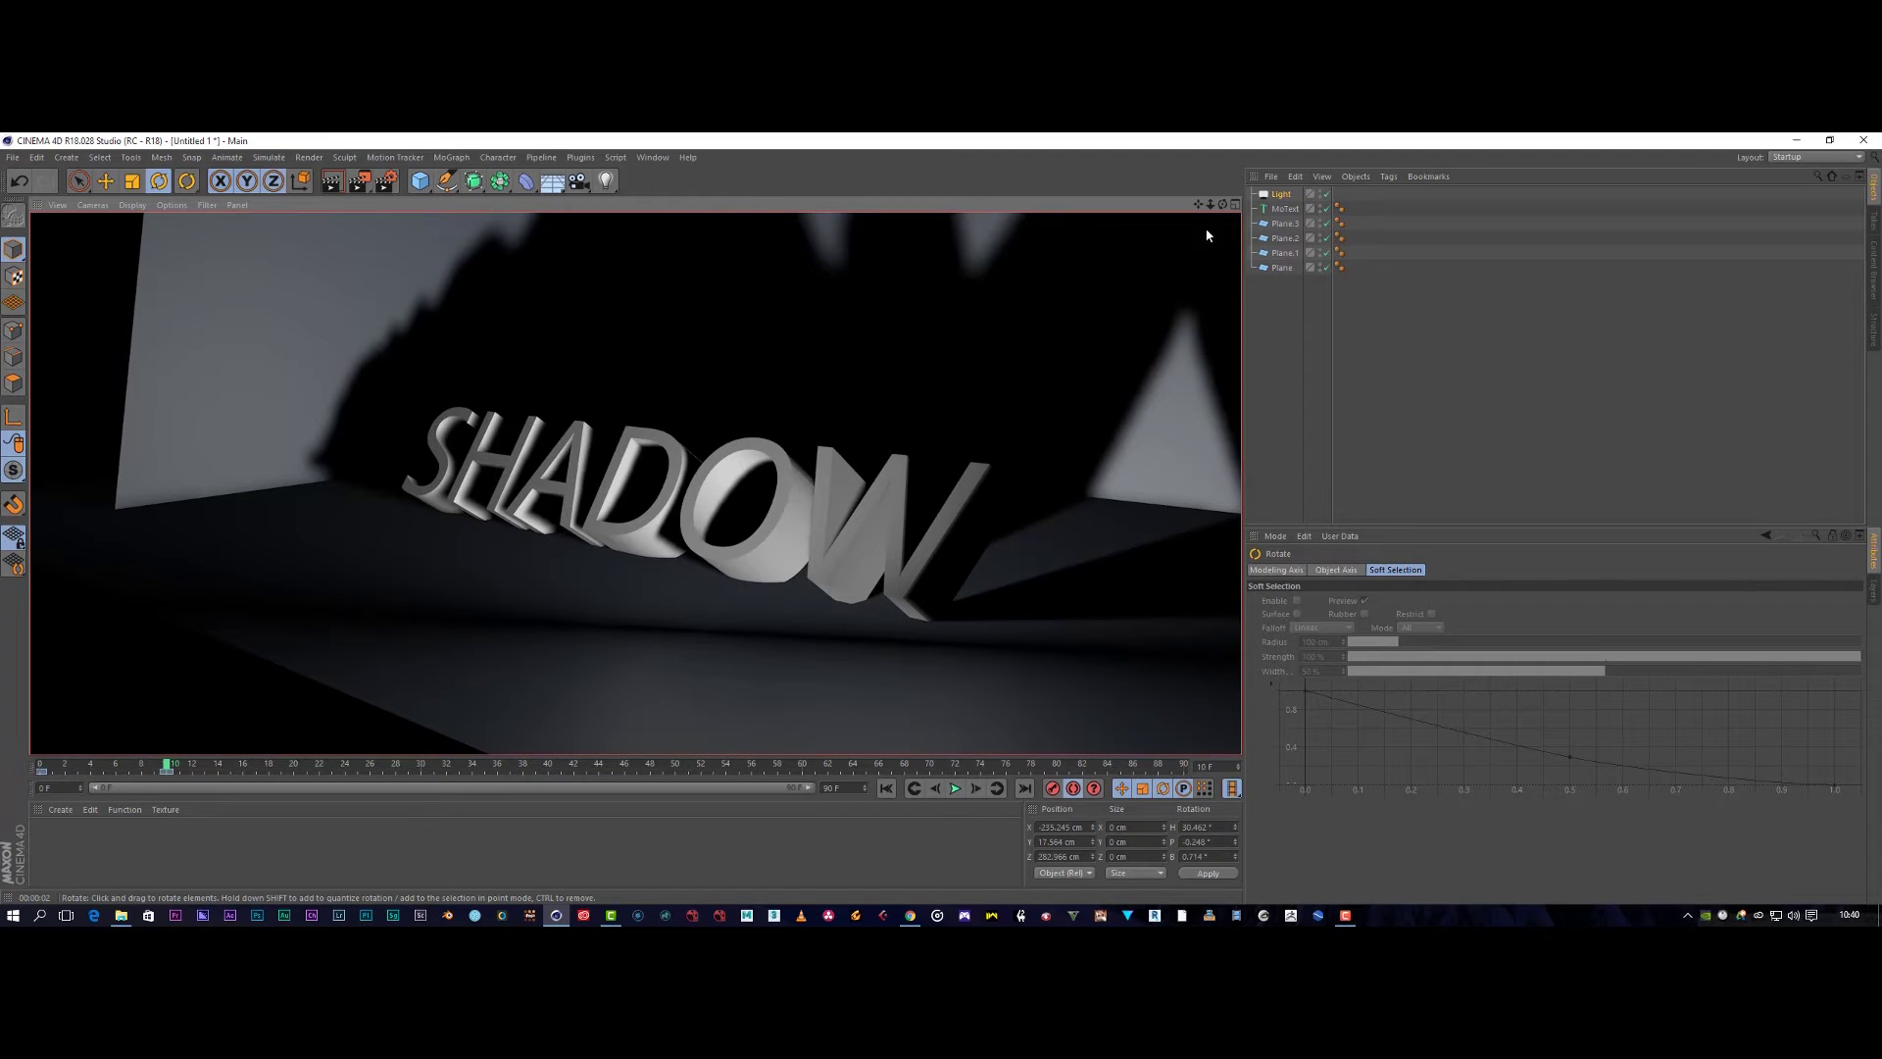
# Reduce the area light's height and raise the light to about Y 97 cm in front of the text.
pyautogui.click(1279, 195)
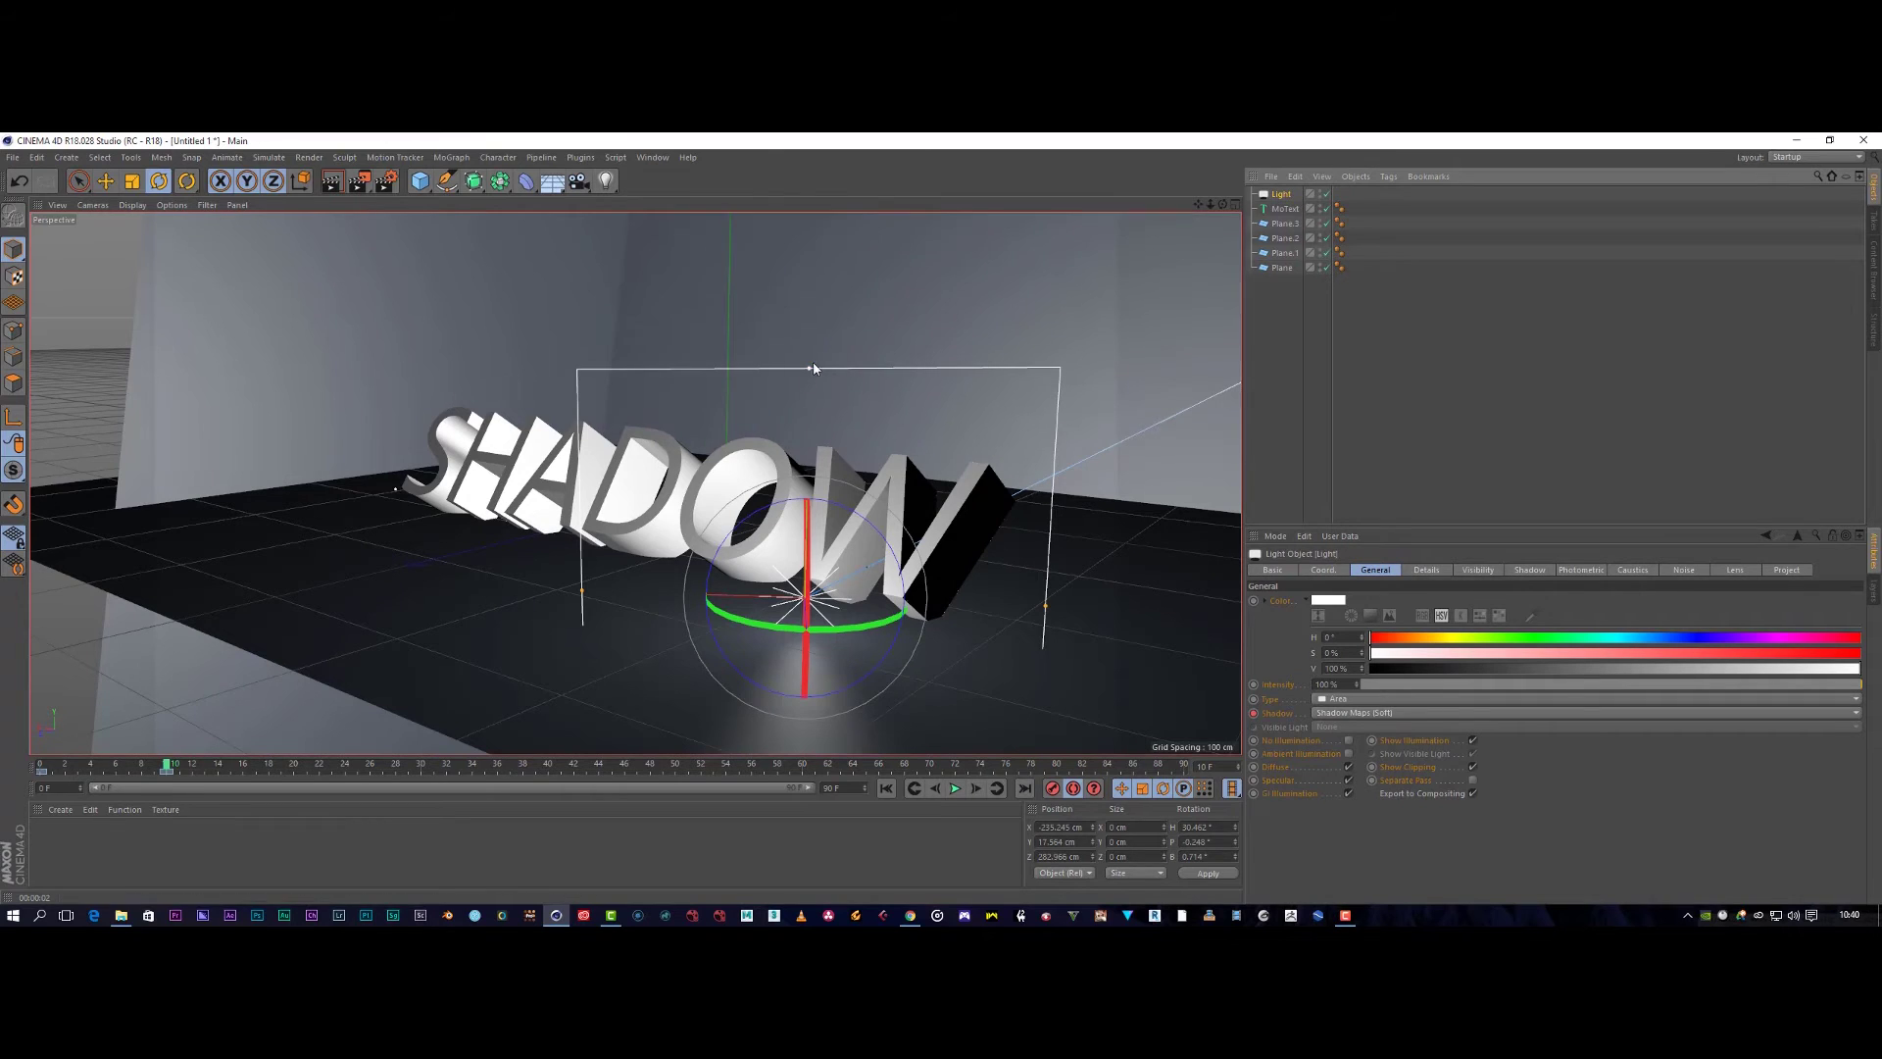
pyautogui.moveTo(809, 369); pyautogui.dragTo(796, 441)
pyautogui.click(106, 181)
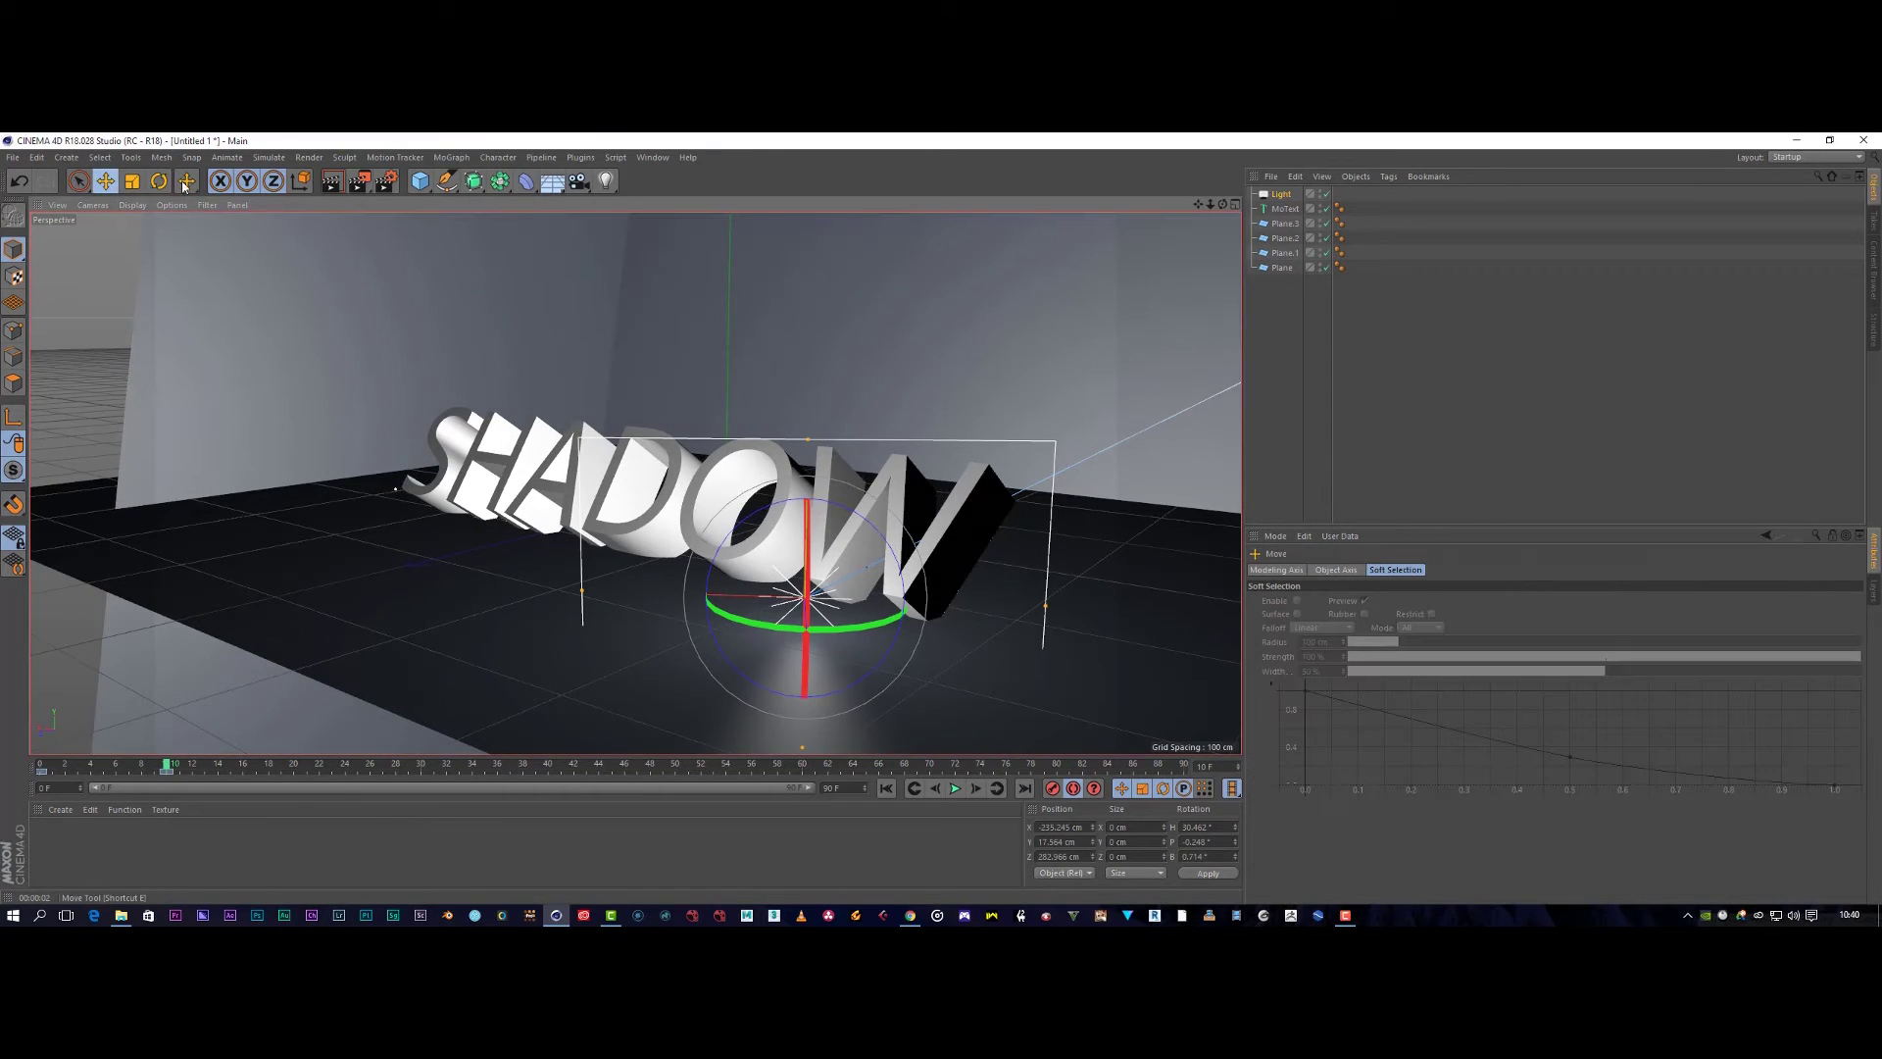
pyautogui.moveTo(808, 395); pyautogui.dragTo(828, 331)
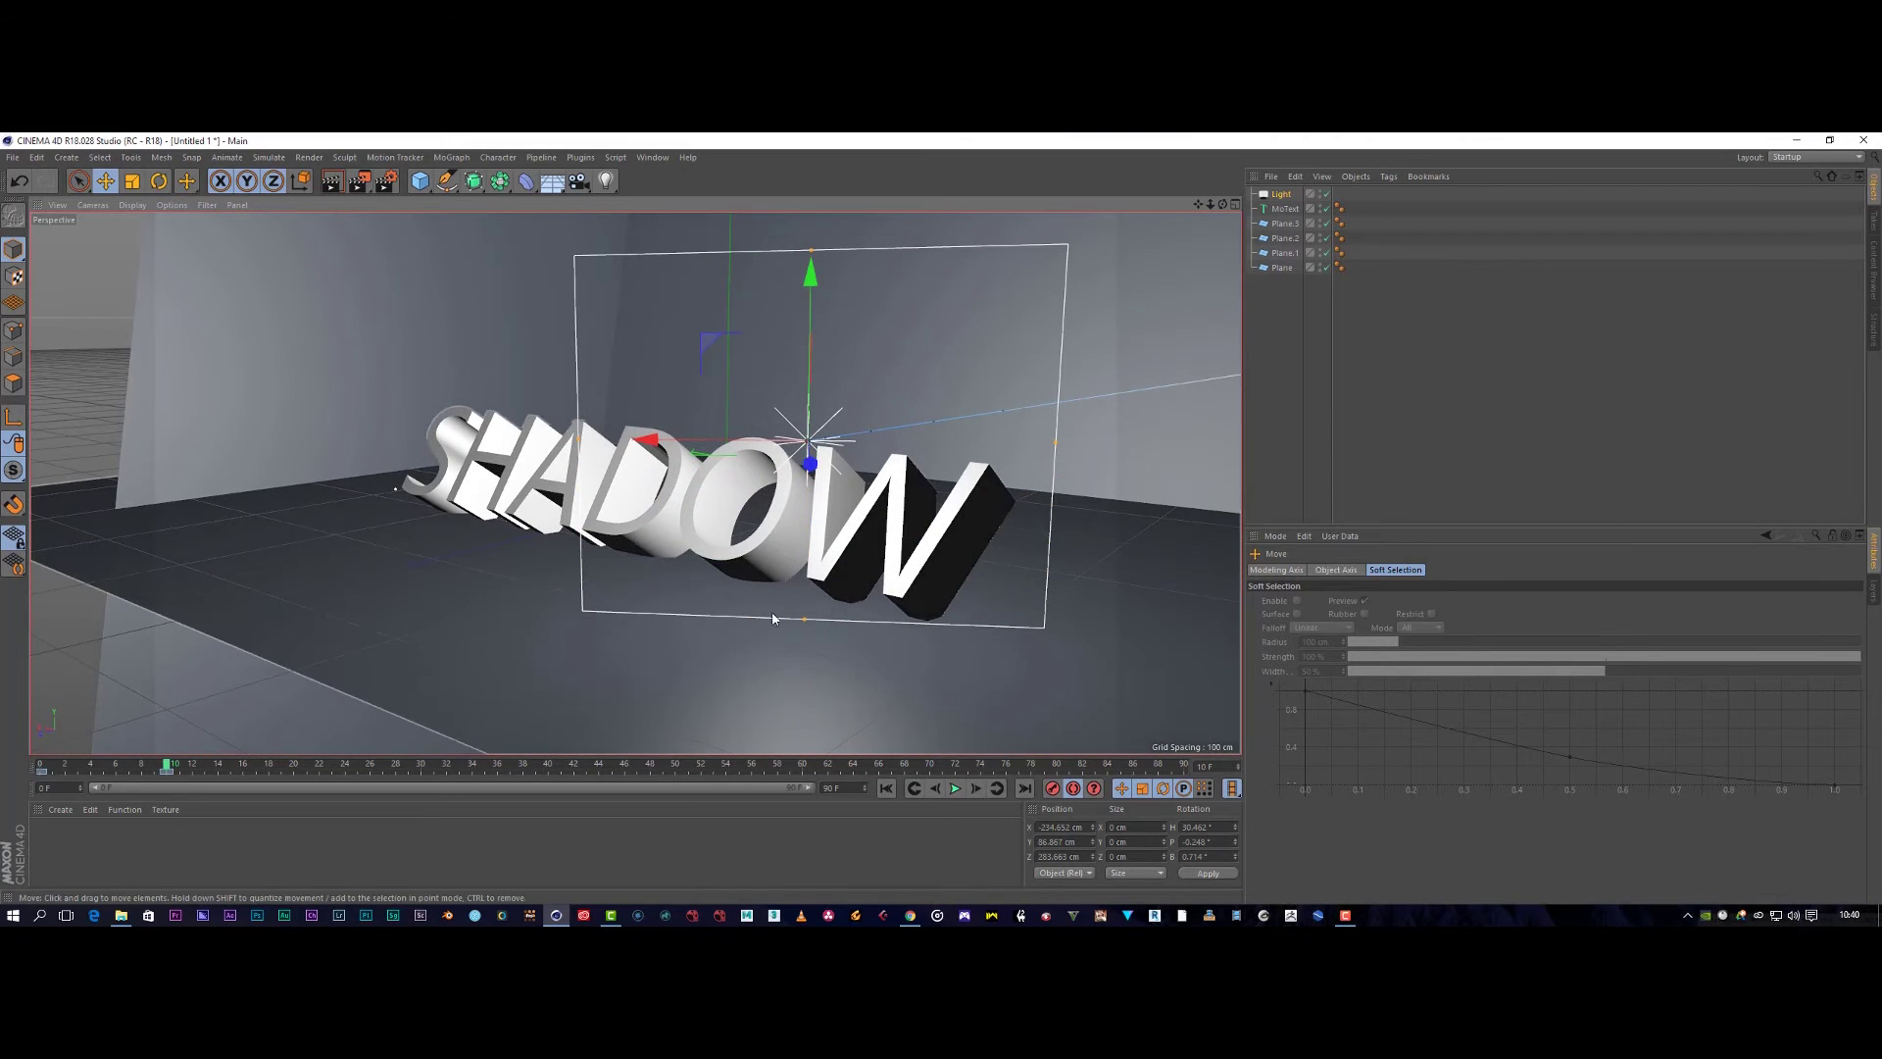
# Shrink the area light's frame in height and width to a small rectangle near the letters O and W.
pyautogui.moveTo(804, 625); pyautogui.dragTo(806, 555)
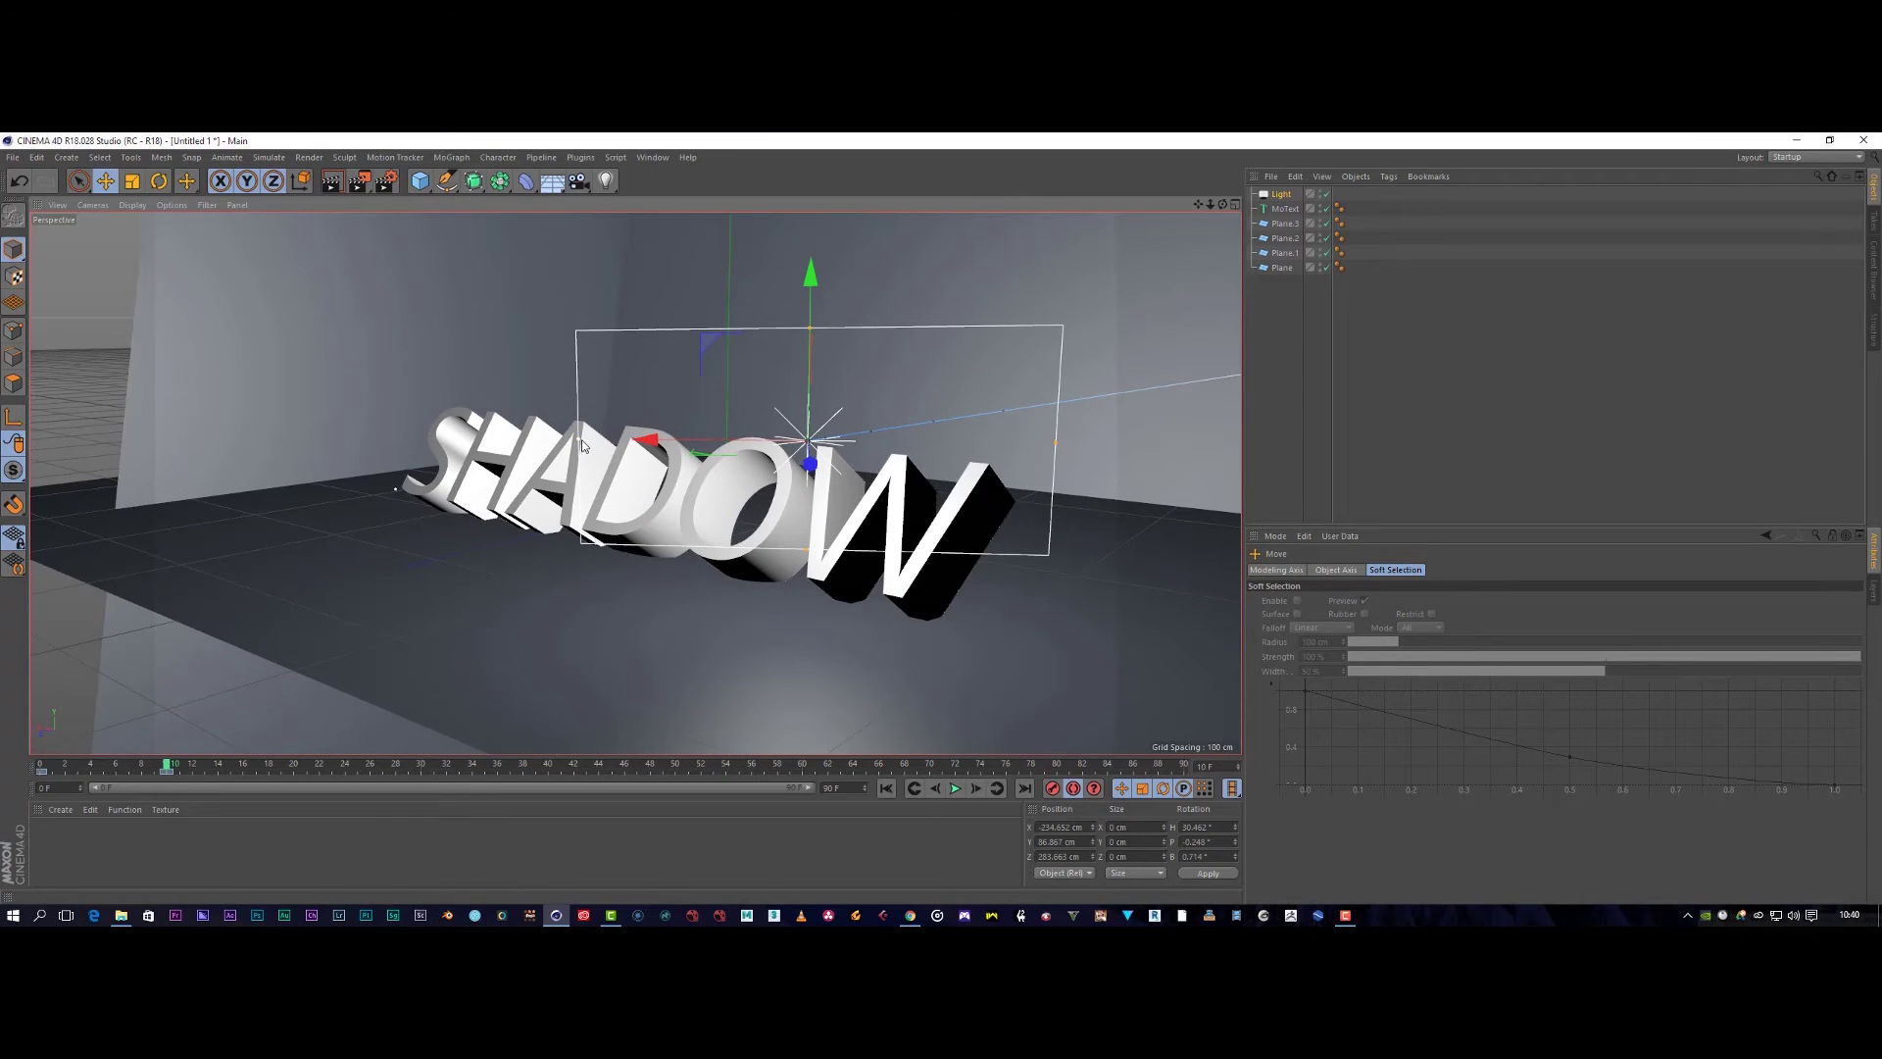
pyautogui.moveTo(579, 439); pyautogui.dragTo(692, 440)
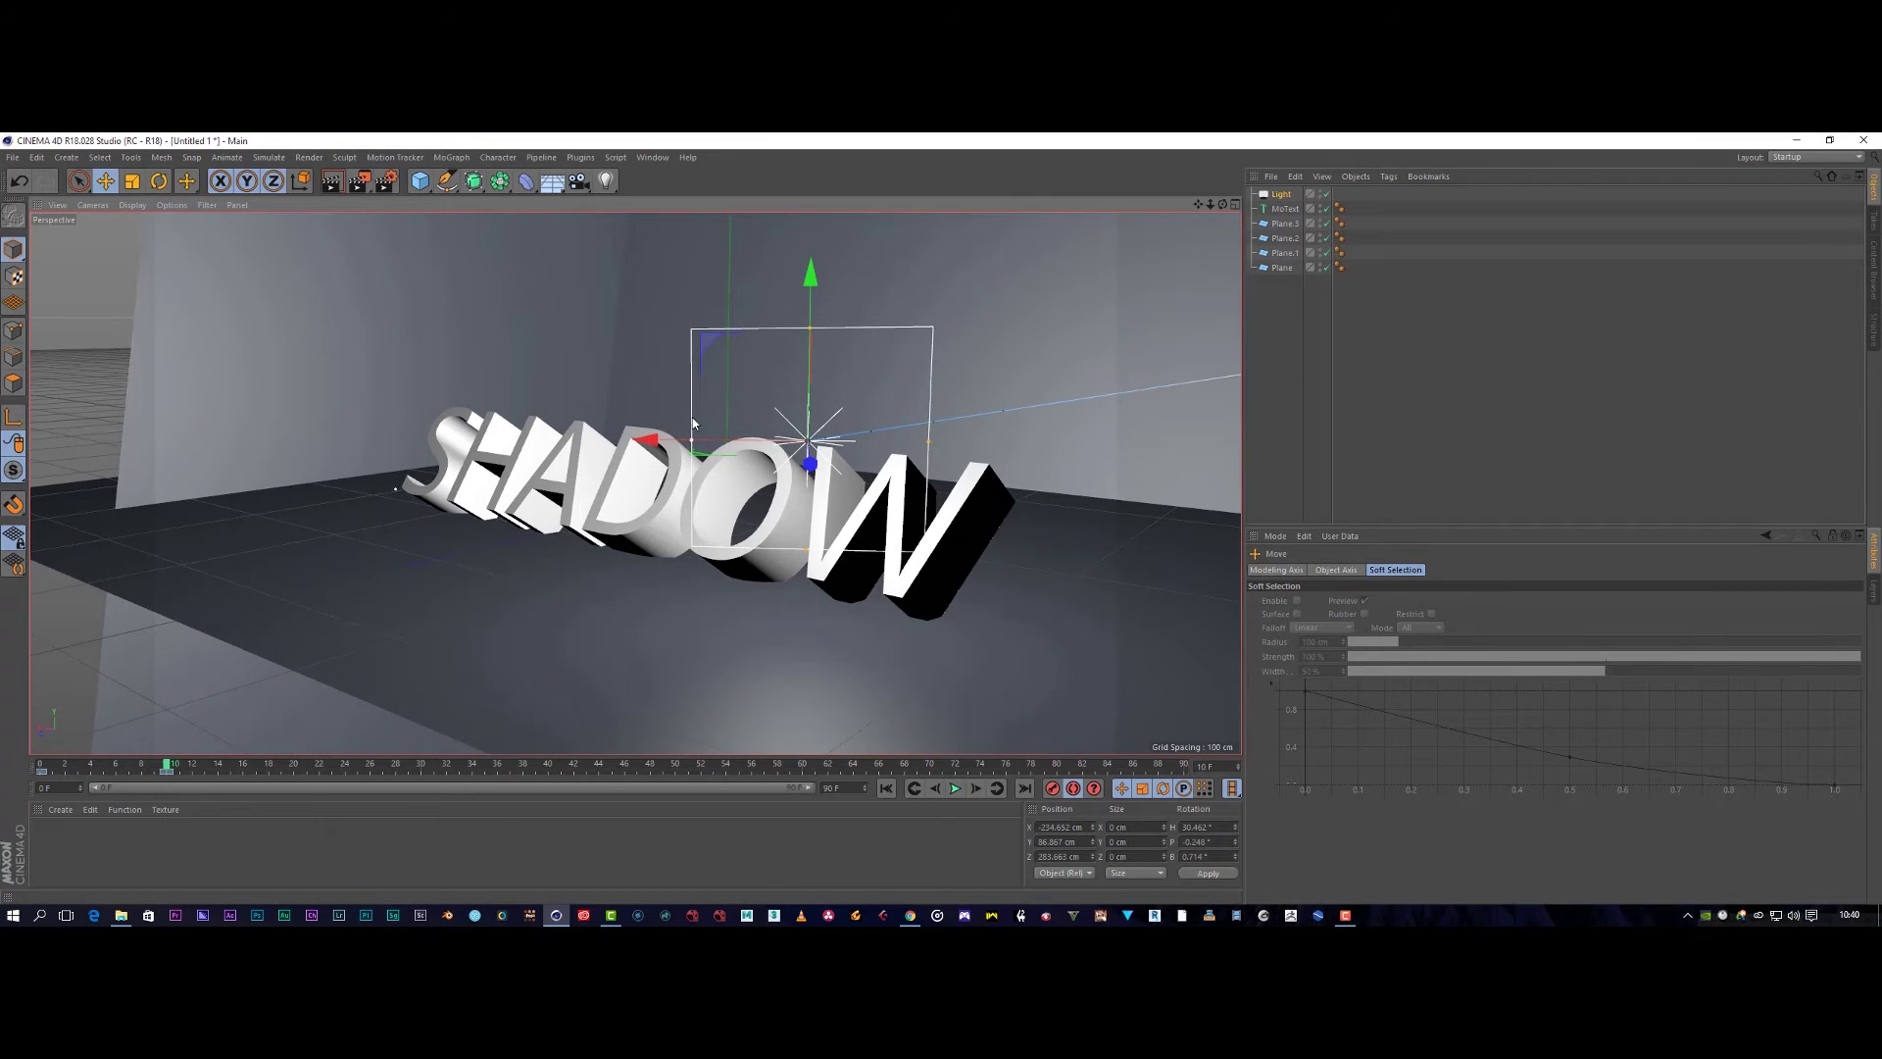
pyautogui.moveTo(811, 334); pyautogui.dragTo(810, 361)
pyautogui.moveTo(928, 443); pyautogui.dragTo(913, 441)
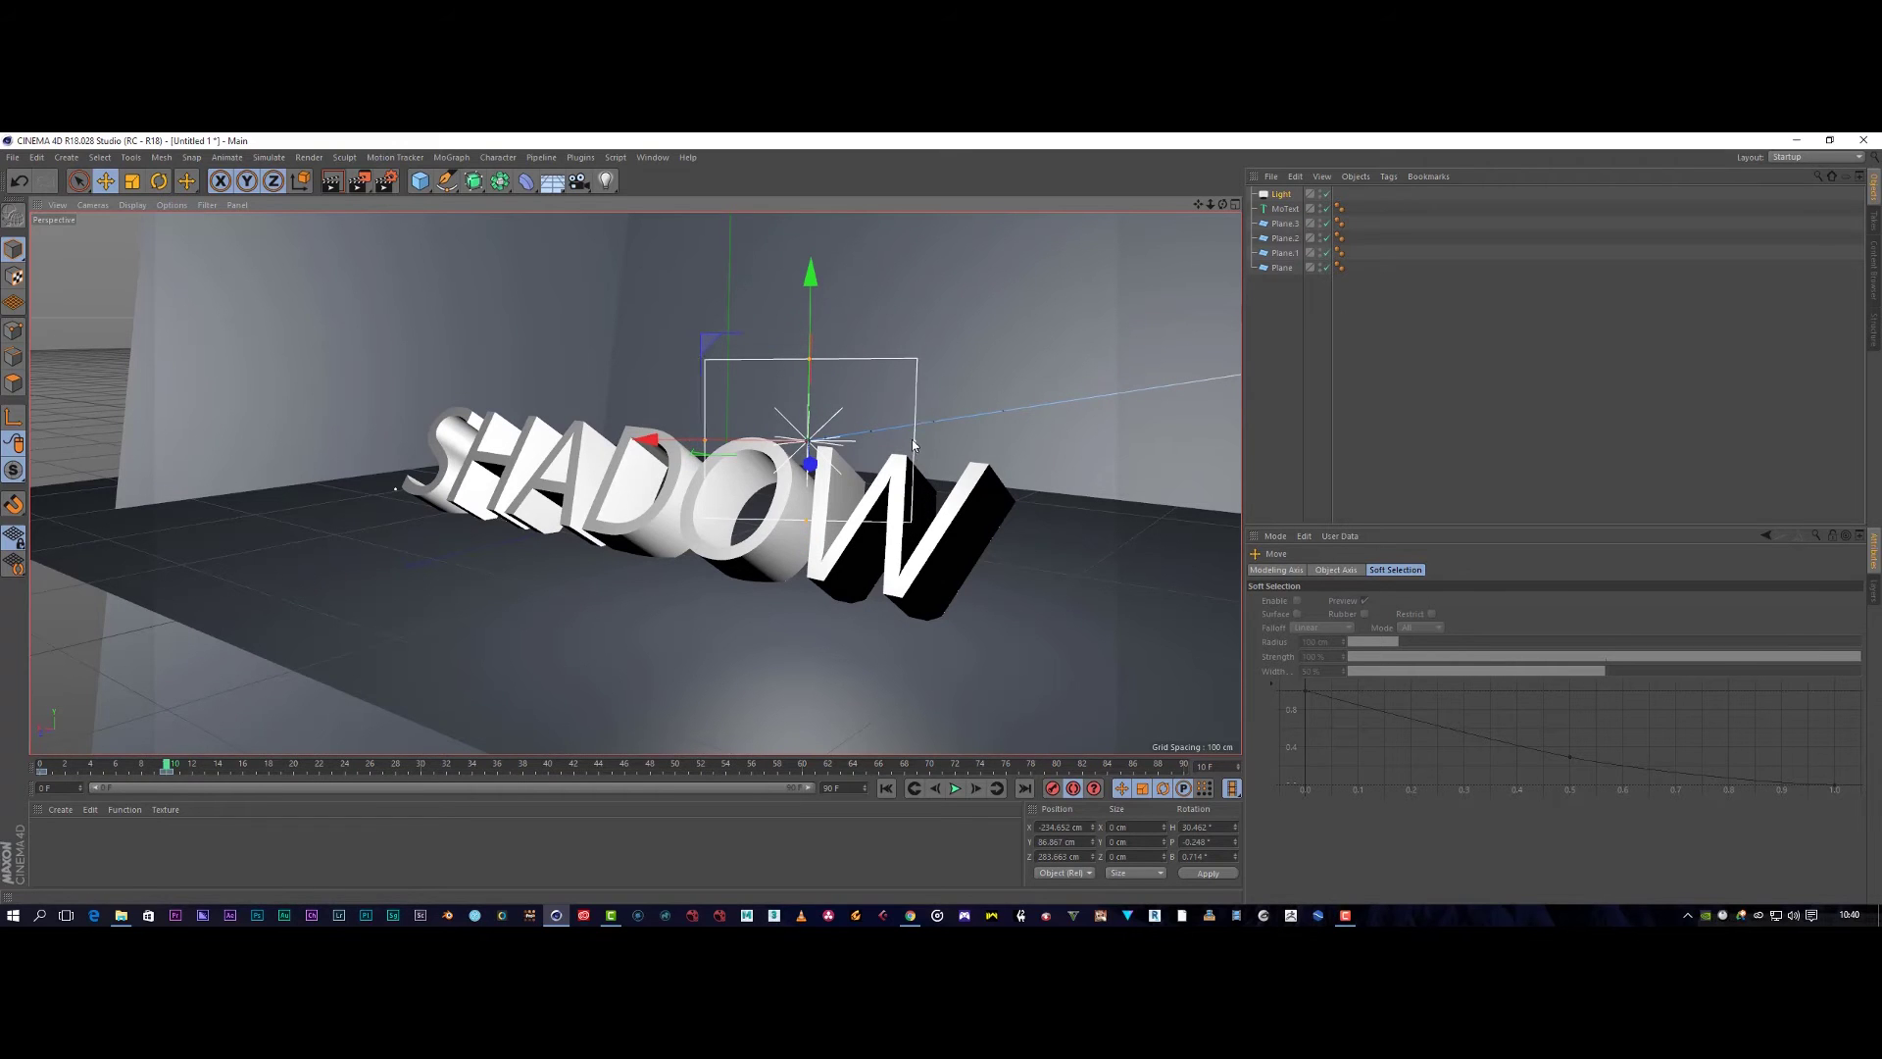
# Lower the area light to about Y 58 cm, shift it slightly to about X -238 cm, and render the view.
pyautogui.moveTo(811, 286); pyautogui.dragTo(811, 346)
pyautogui.moveTo(645, 505); pyautogui.dragTo(653, 505)
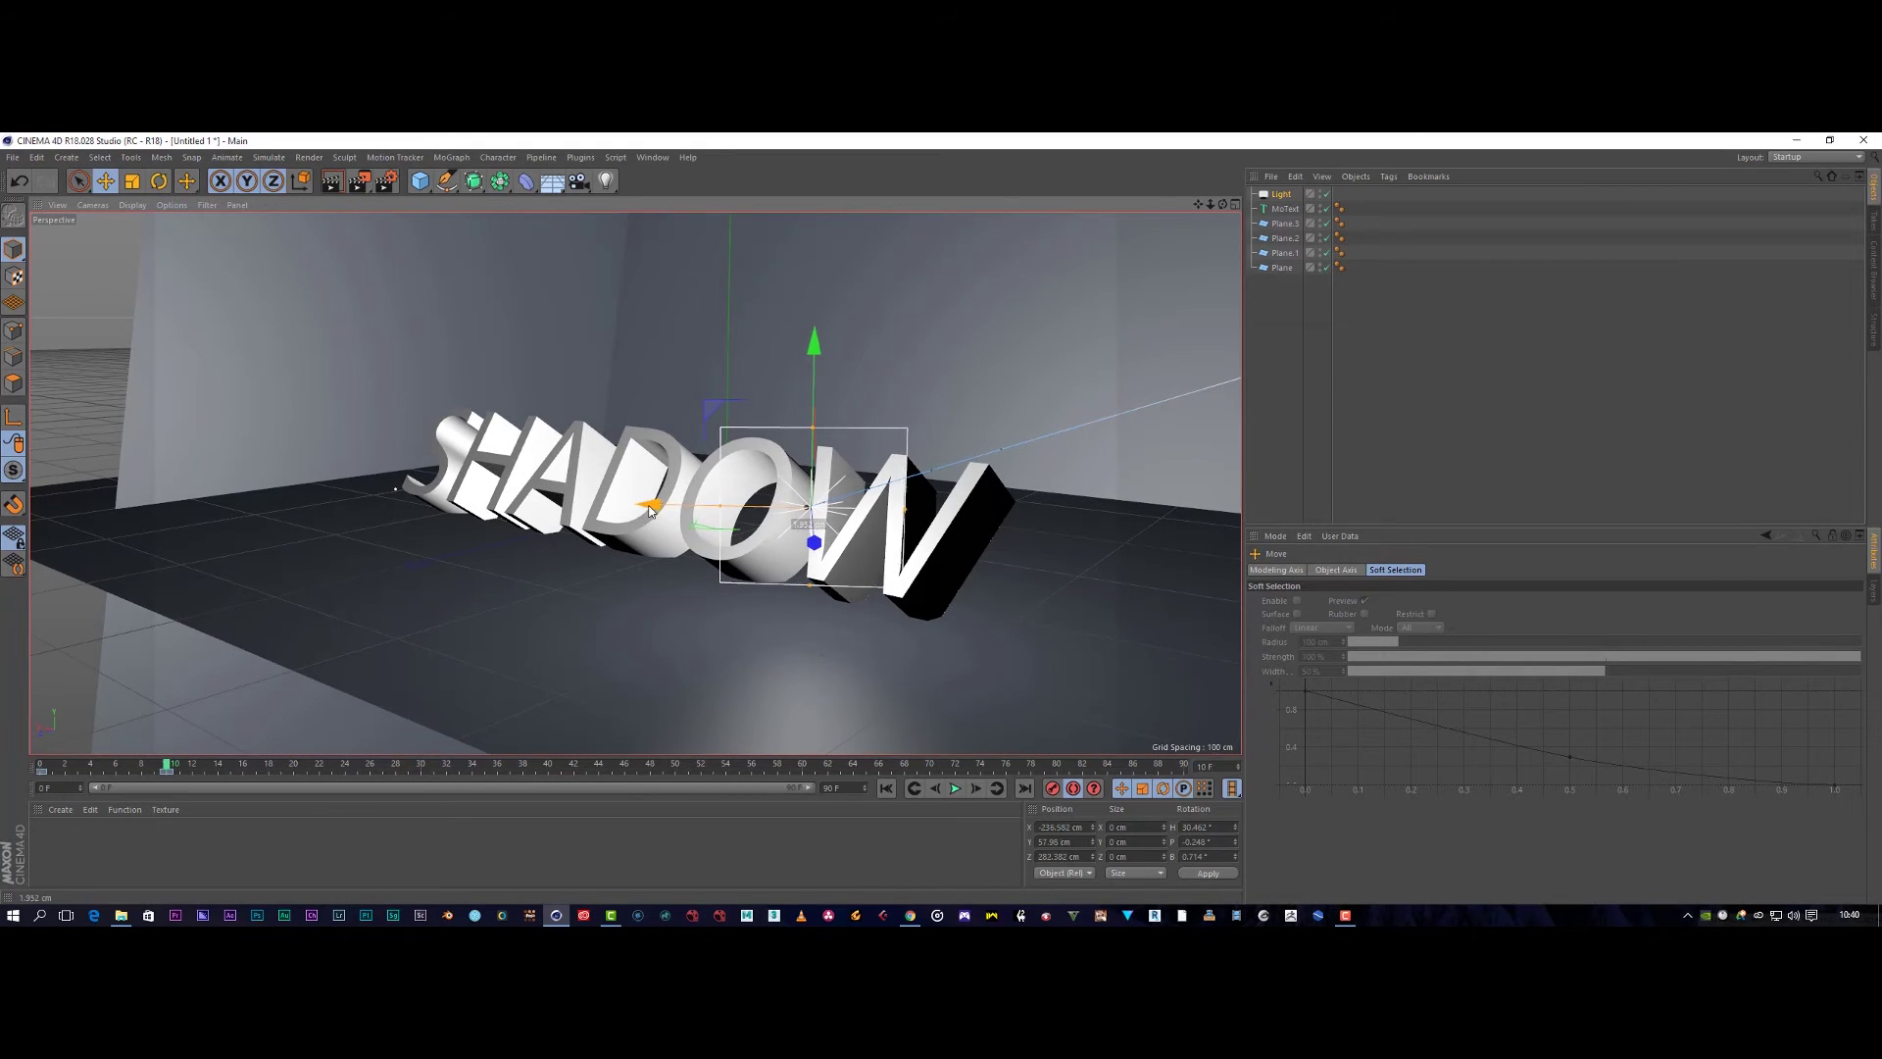
pyautogui.click(333, 180)
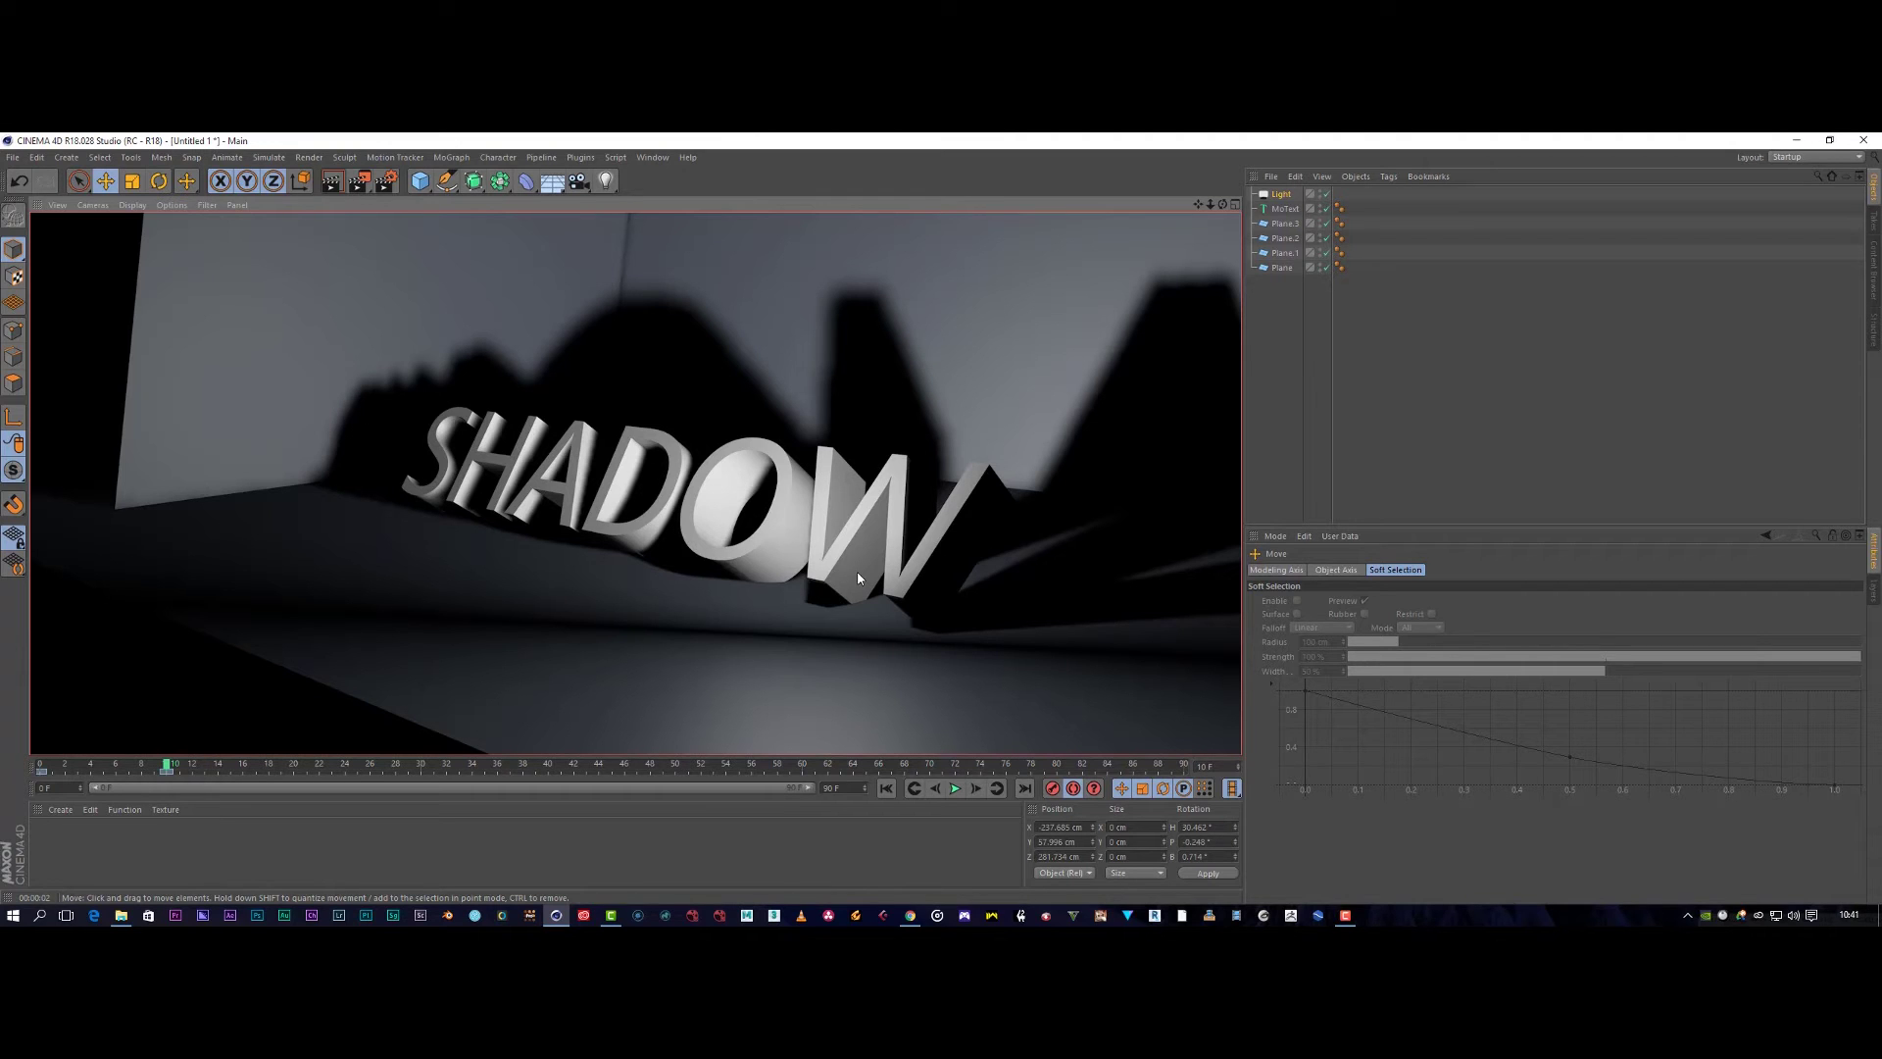
pyautogui.click(832, 545)
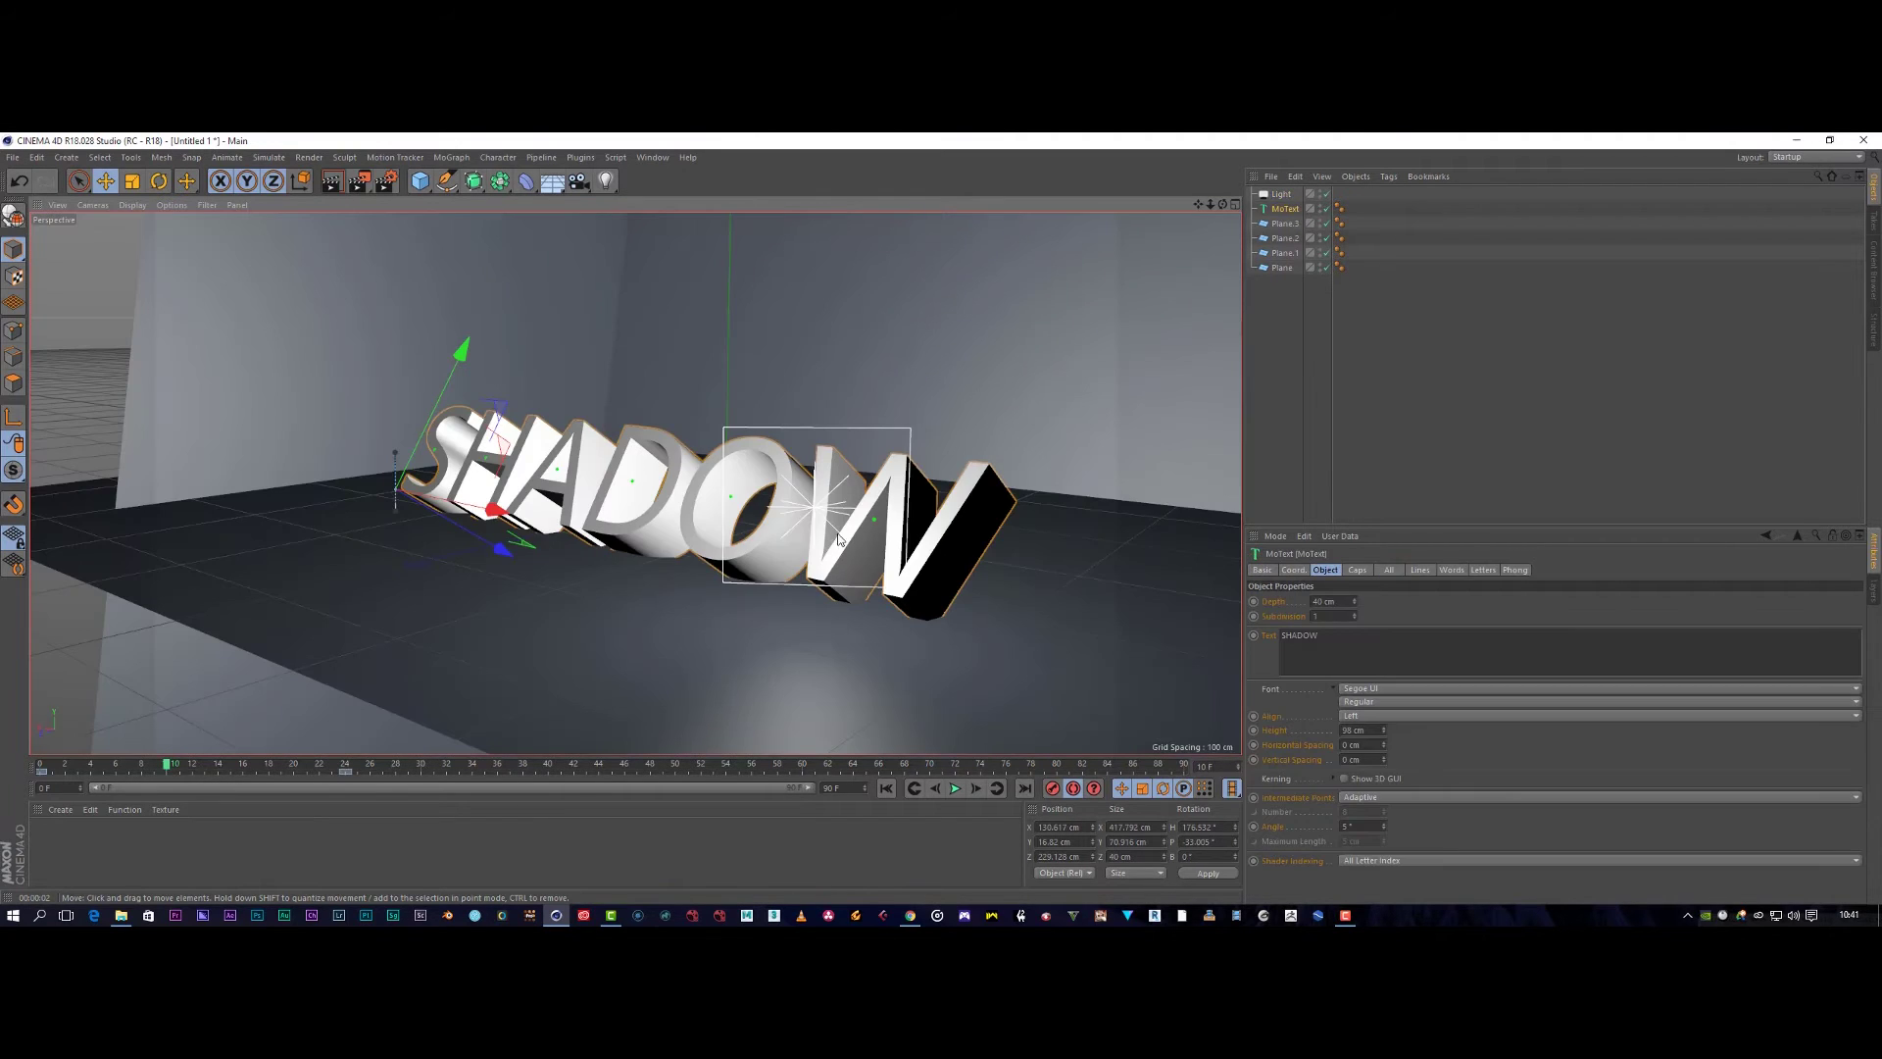
# Shrink the area light further, pull it away from the text to about Z 409 cm, and render the view.
pyautogui.click(1282, 193)
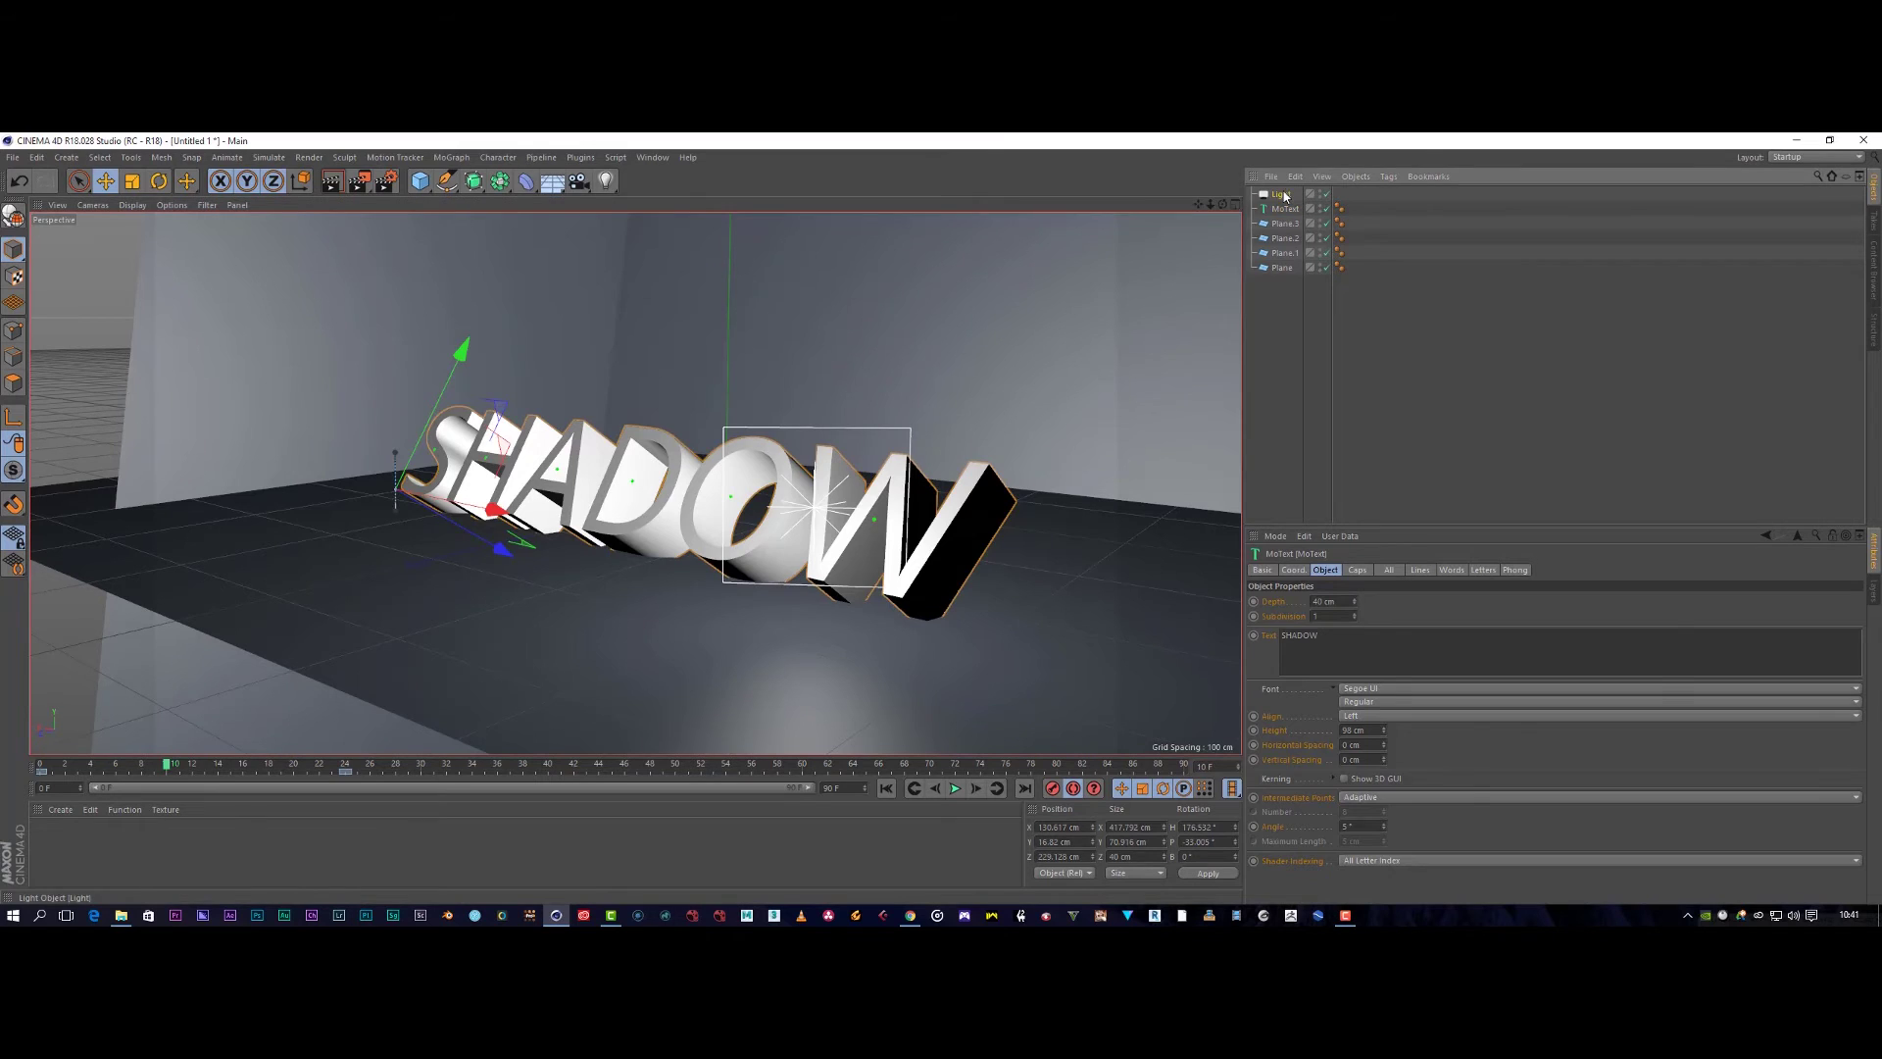
pyautogui.moveTo(726, 506); pyautogui.dragTo(766, 509)
pyautogui.moveTo(815, 426); pyautogui.dragTo(818, 461)
pyautogui.moveTo(821, 539); pyautogui.dragTo(813, 626)
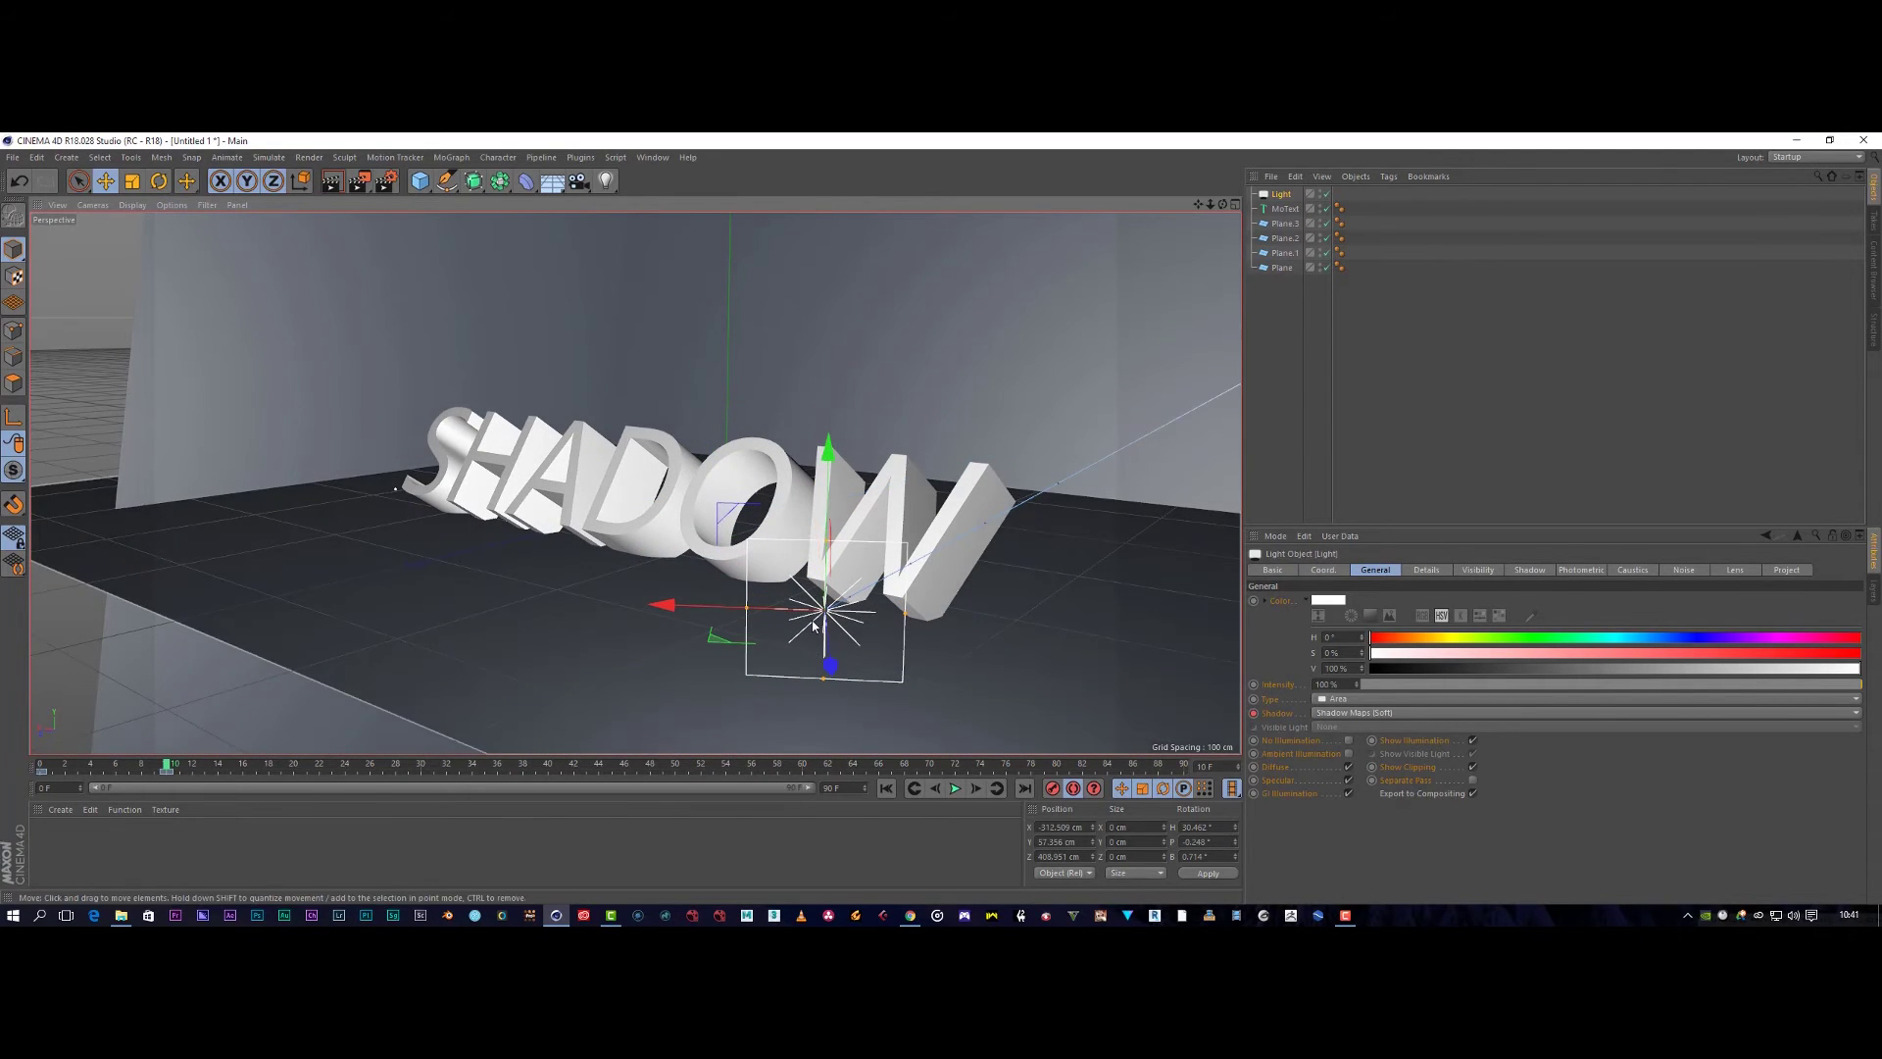
pyautogui.click(334, 182)
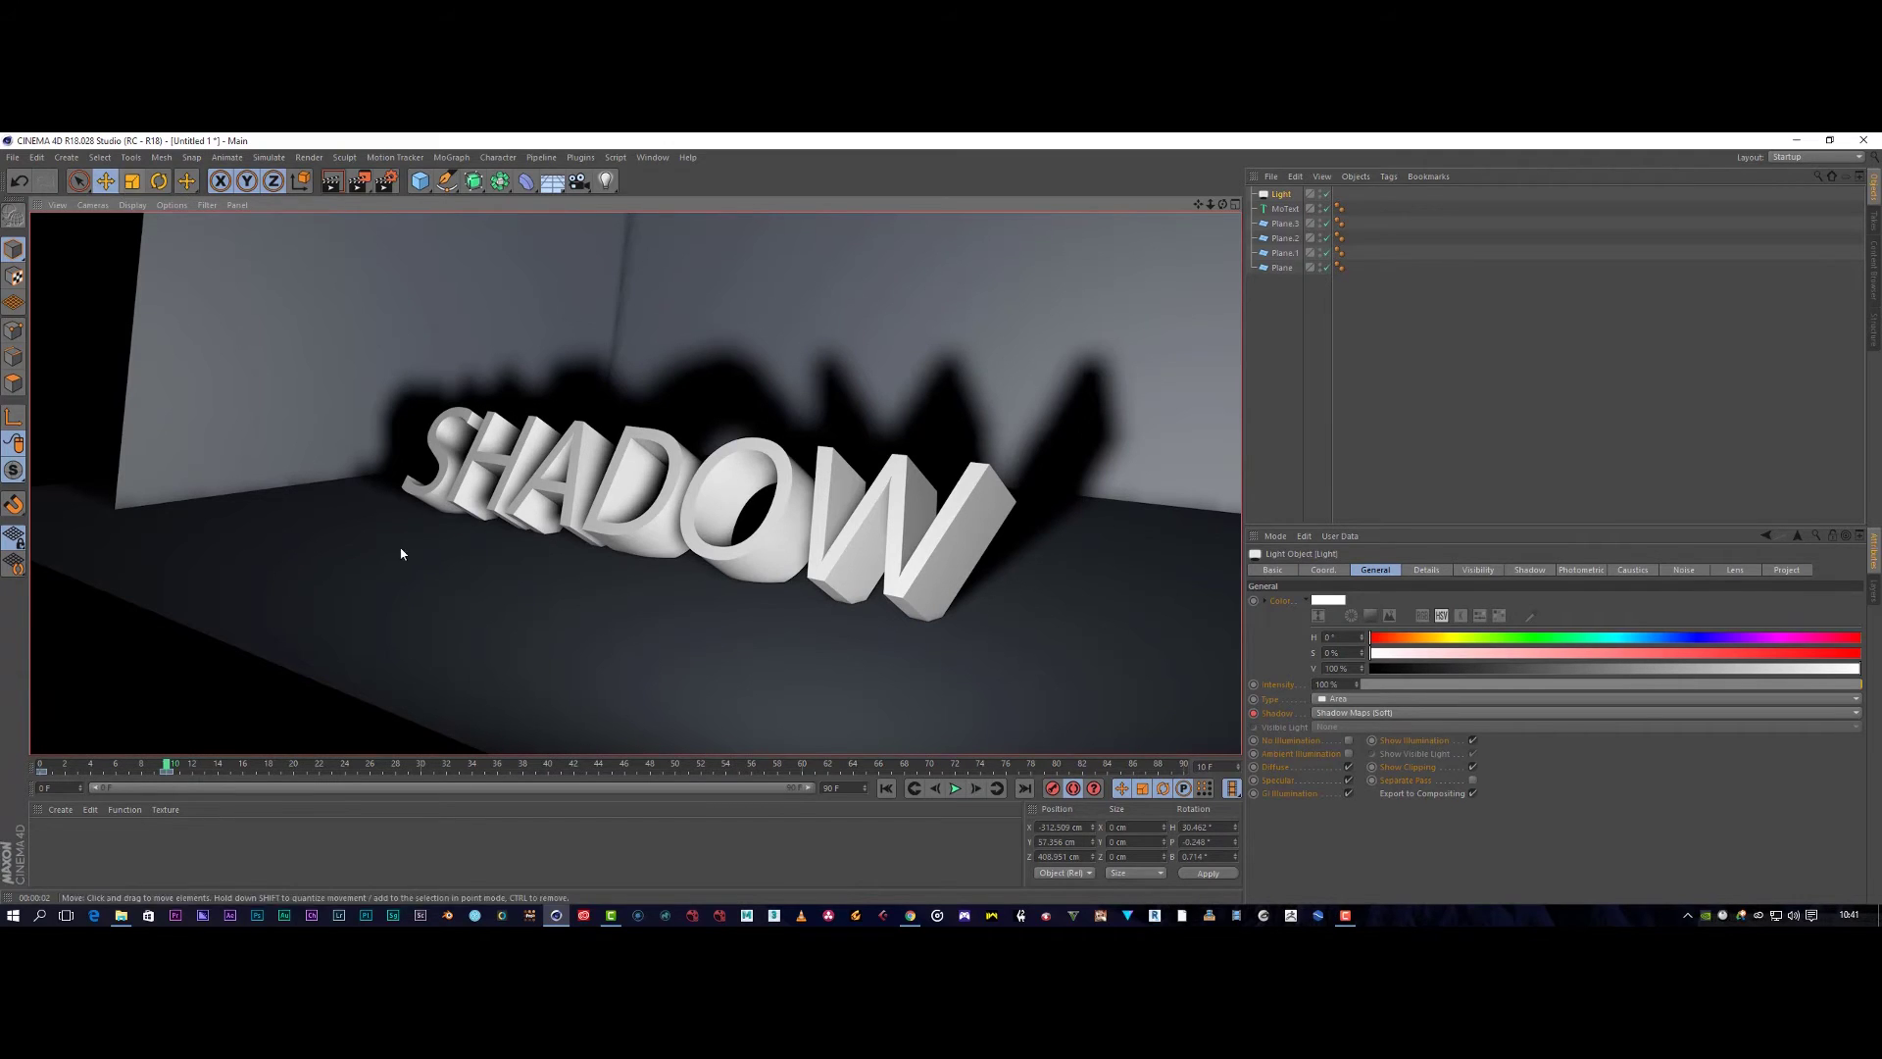
pyautogui.click(310, 477)
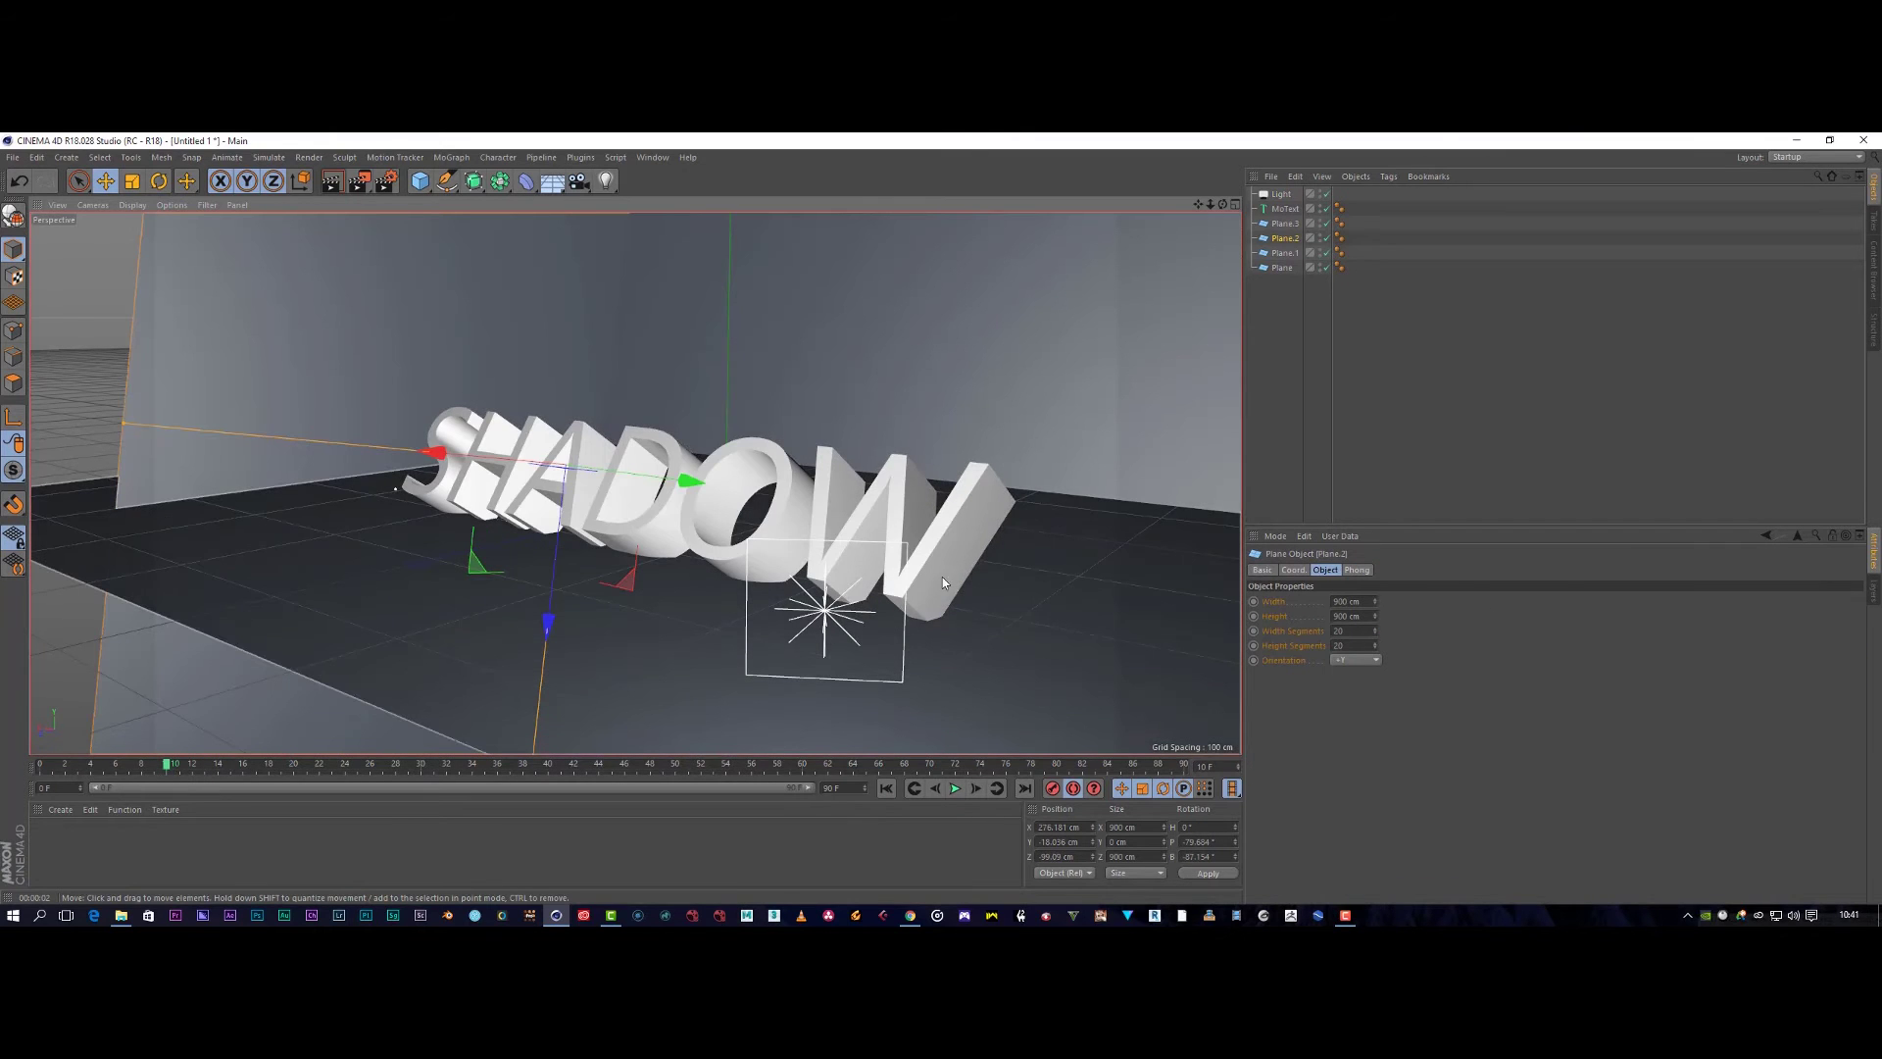
# Duplicate the area light and place the copy beyond the S at about Y 97 cm with a heading of about -19°.
pyautogui.click(1281, 194)
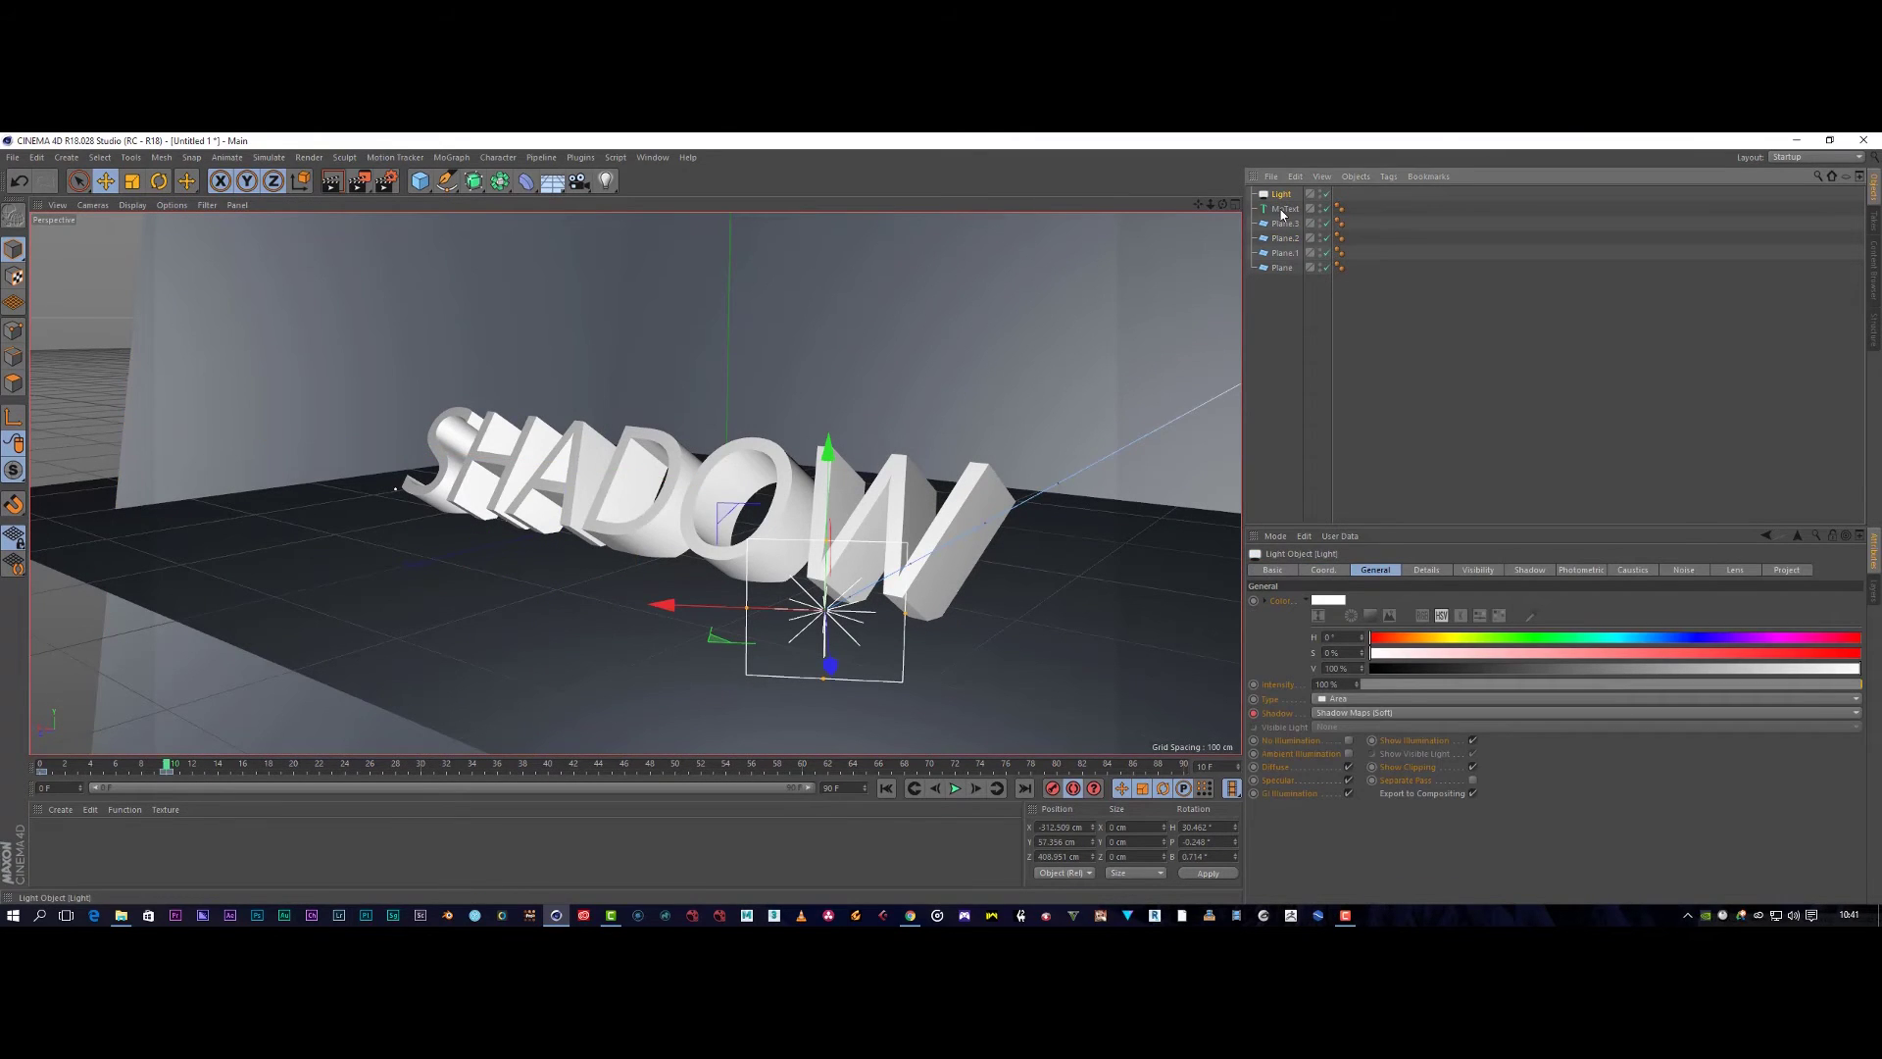
pyautogui.hotkey('ctrl', 'c')
pyautogui.hotkey('ctrl', 'v')
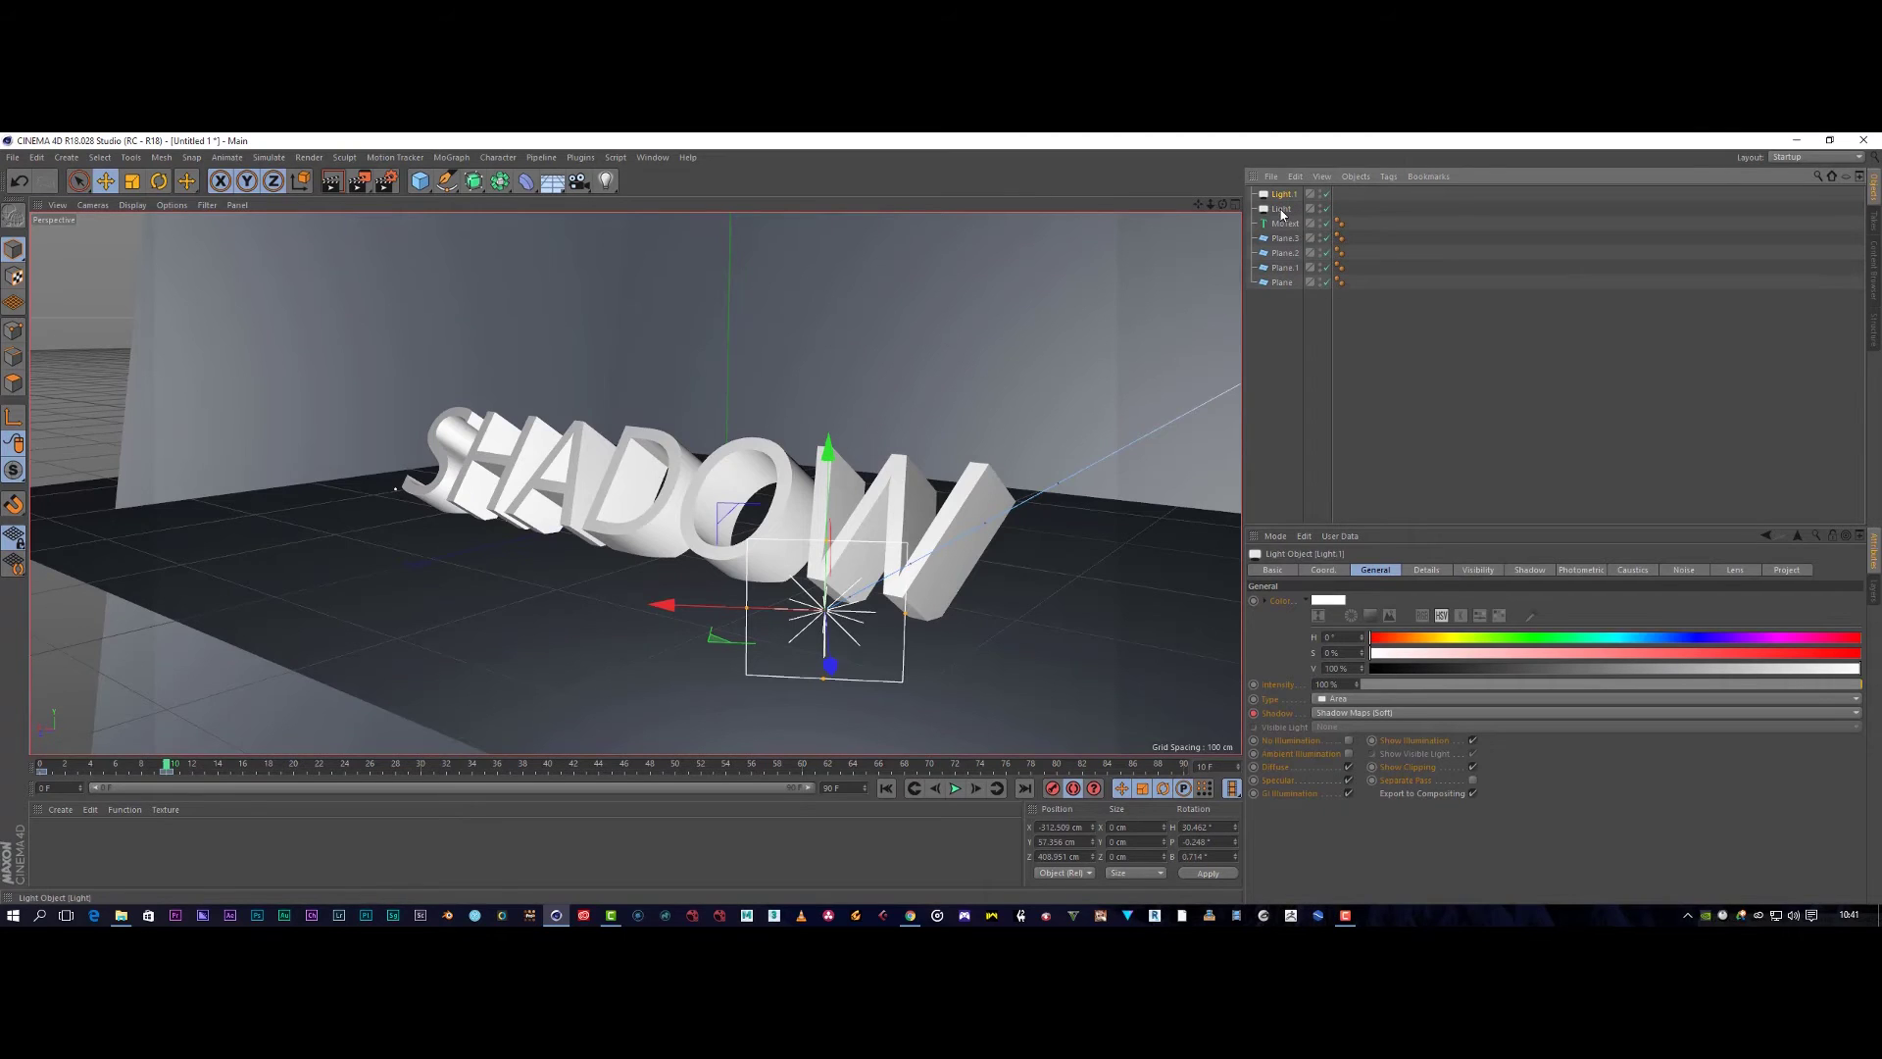
pyautogui.moveTo(675, 608); pyautogui.dragTo(99, 552)
pyautogui.moveTo(238, 444); pyautogui.dragTo(249, 299)
pyautogui.click(161, 185)
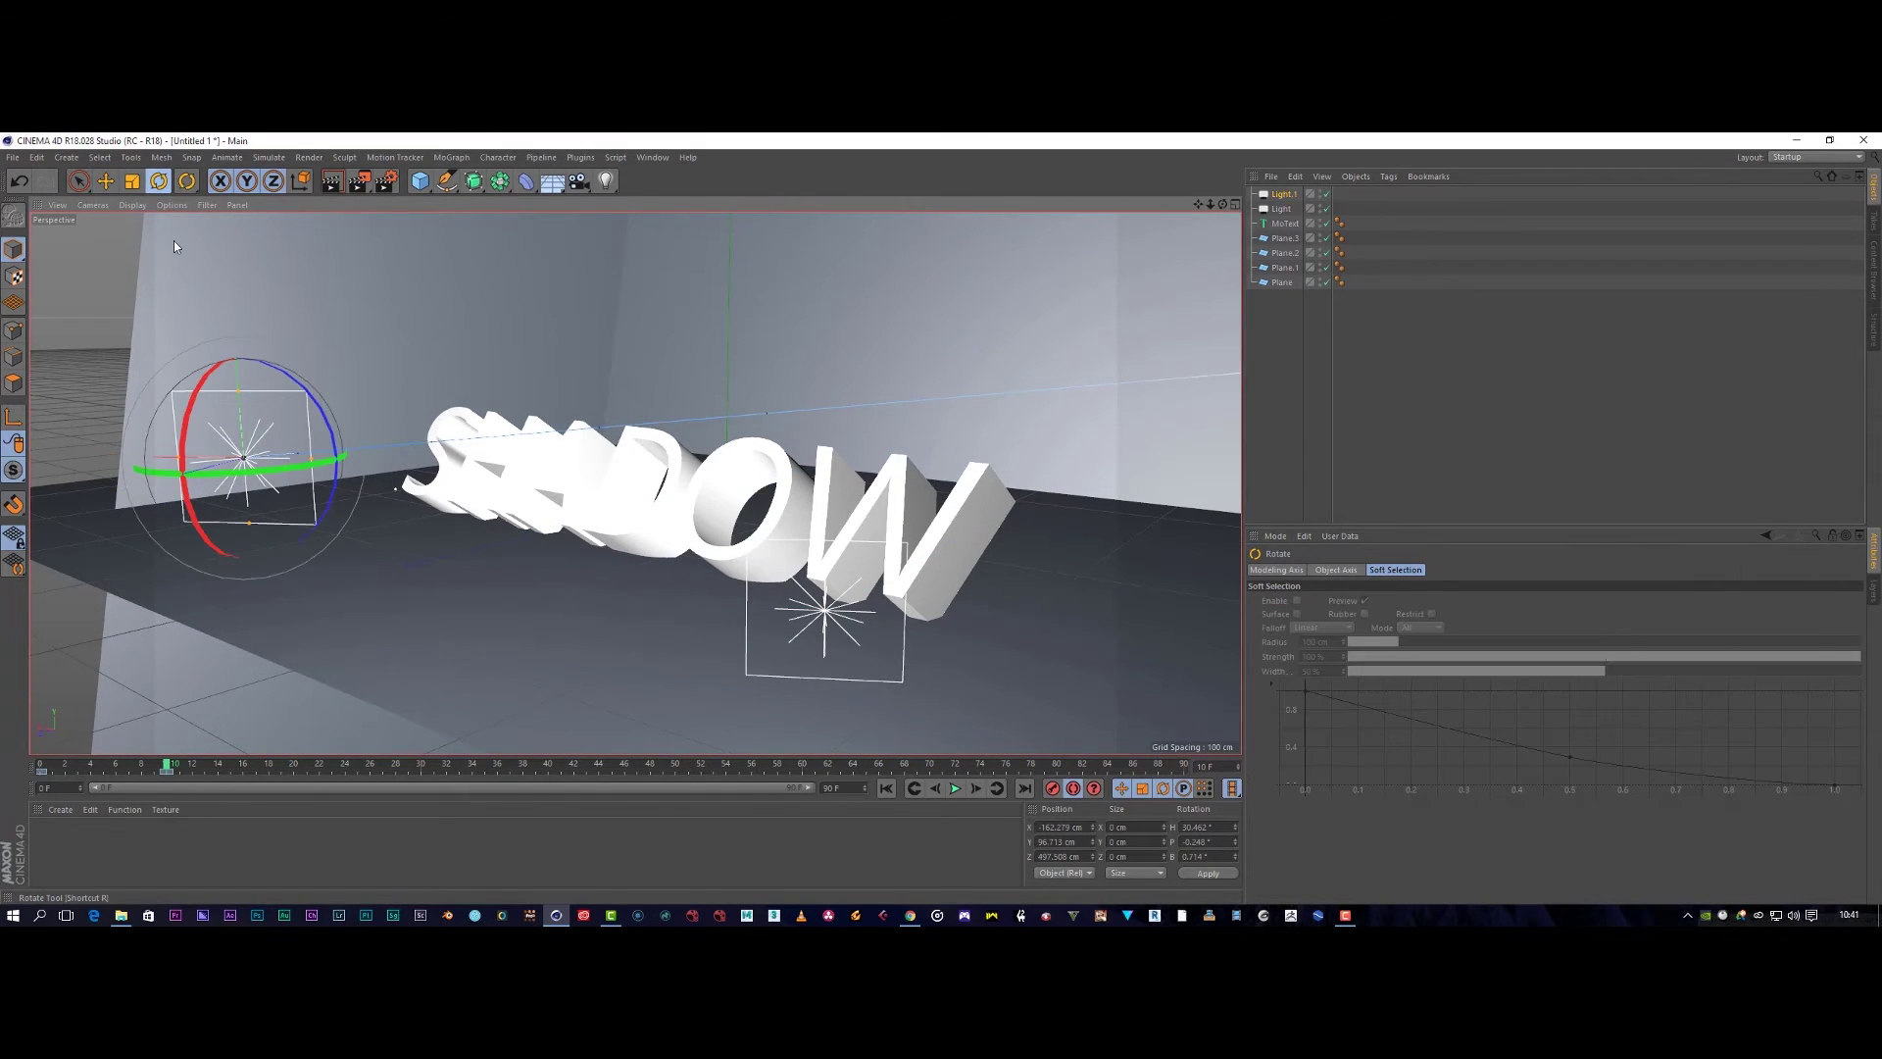
pyautogui.moveTo(294, 466); pyautogui.dragTo(147, 468)
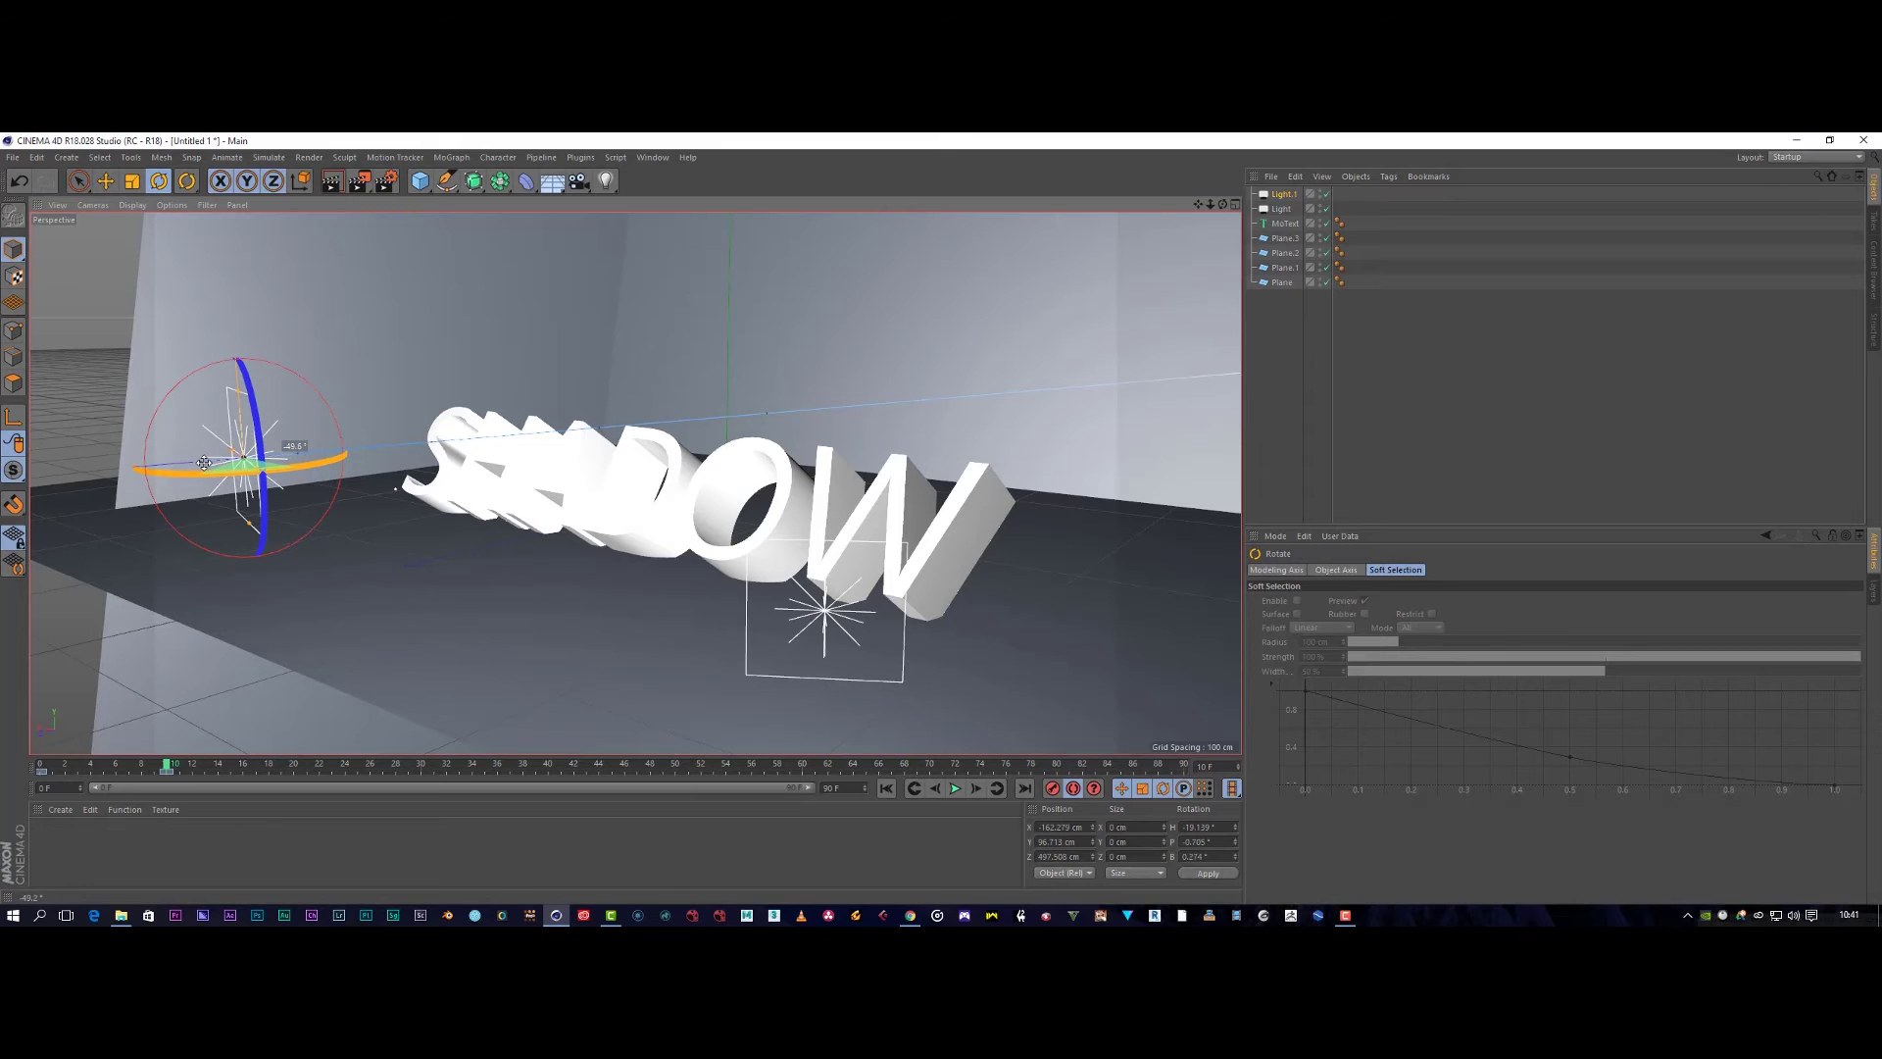
# Move the duplicate light farther outward to about X -111 cm and render the view to check both lights.
pyautogui.click(104, 186)
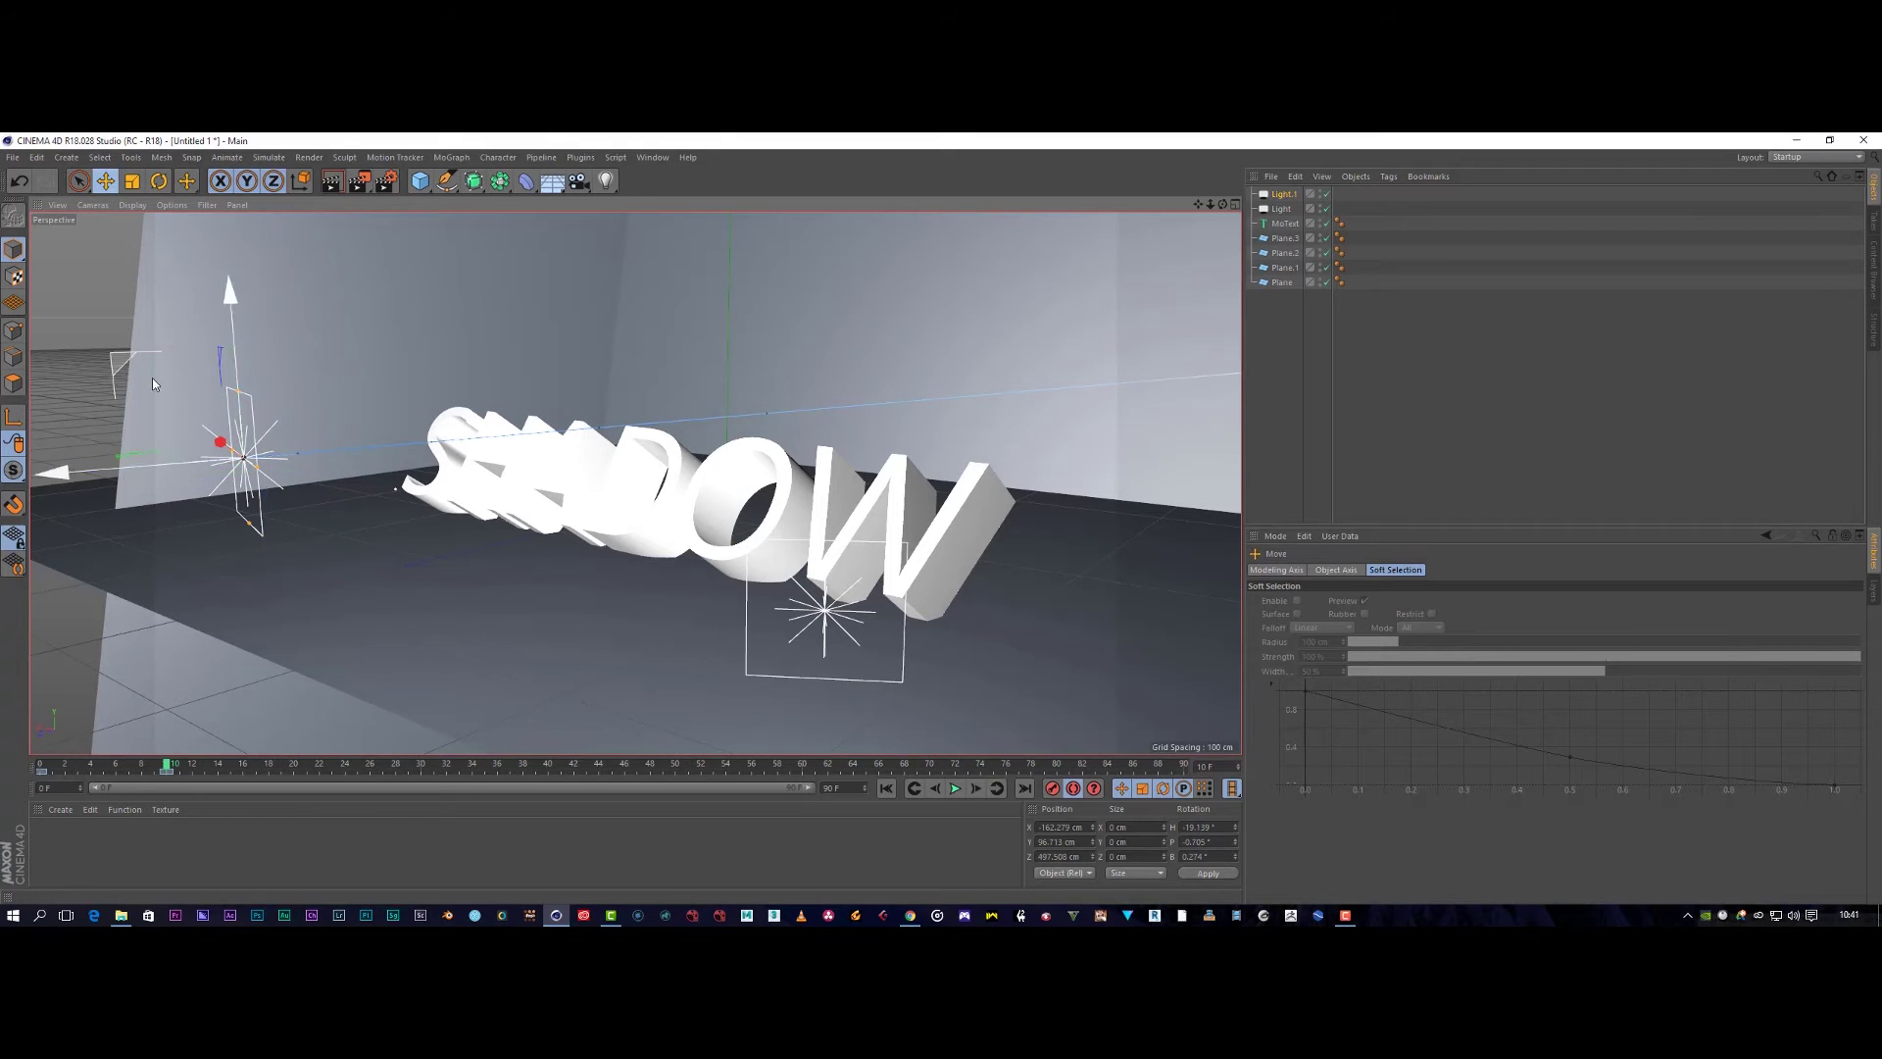
pyautogui.moveTo(220, 443)
pyautogui.mouseDown()
pyautogui.moveTo(154, 394)
pyautogui.moveTo(195, 427)
pyautogui.mouseUp()
pyautogui.moveTo(79, 455); pyautogui.dragTo(31, 452)
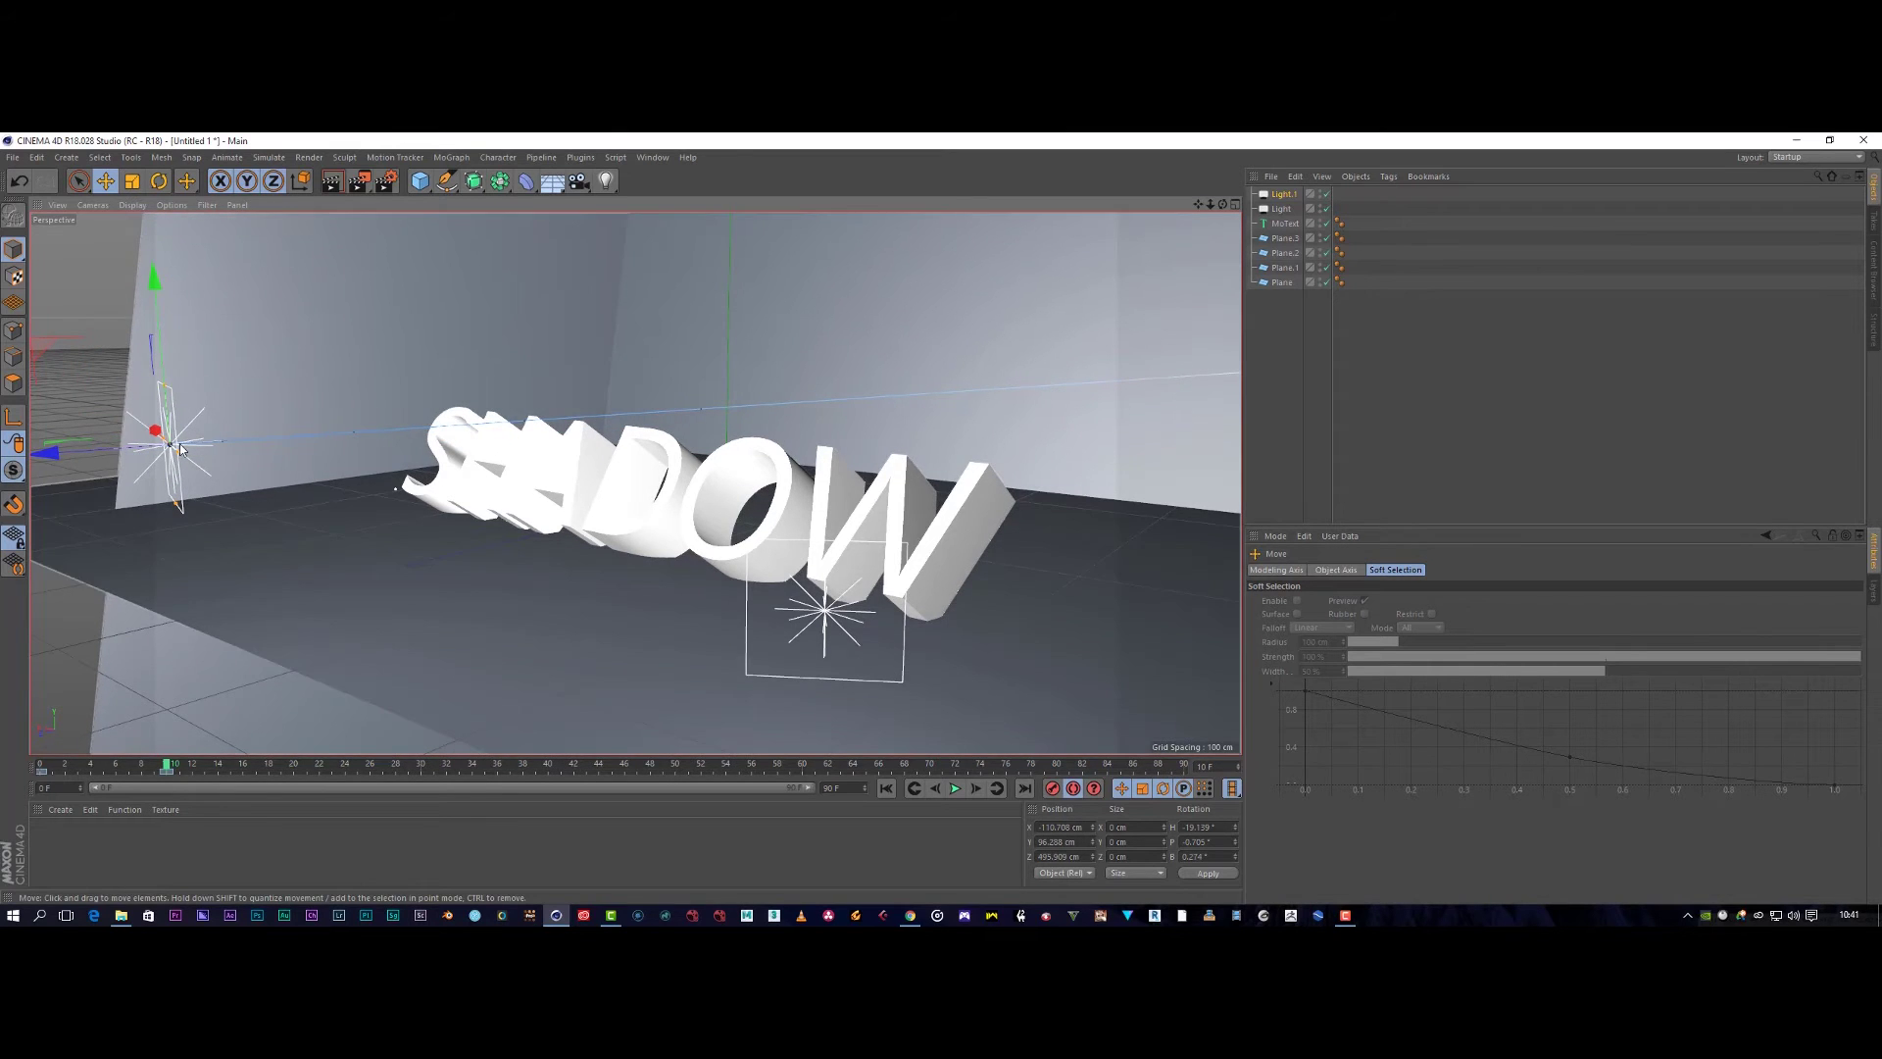
pyautogui.click(333, 187)
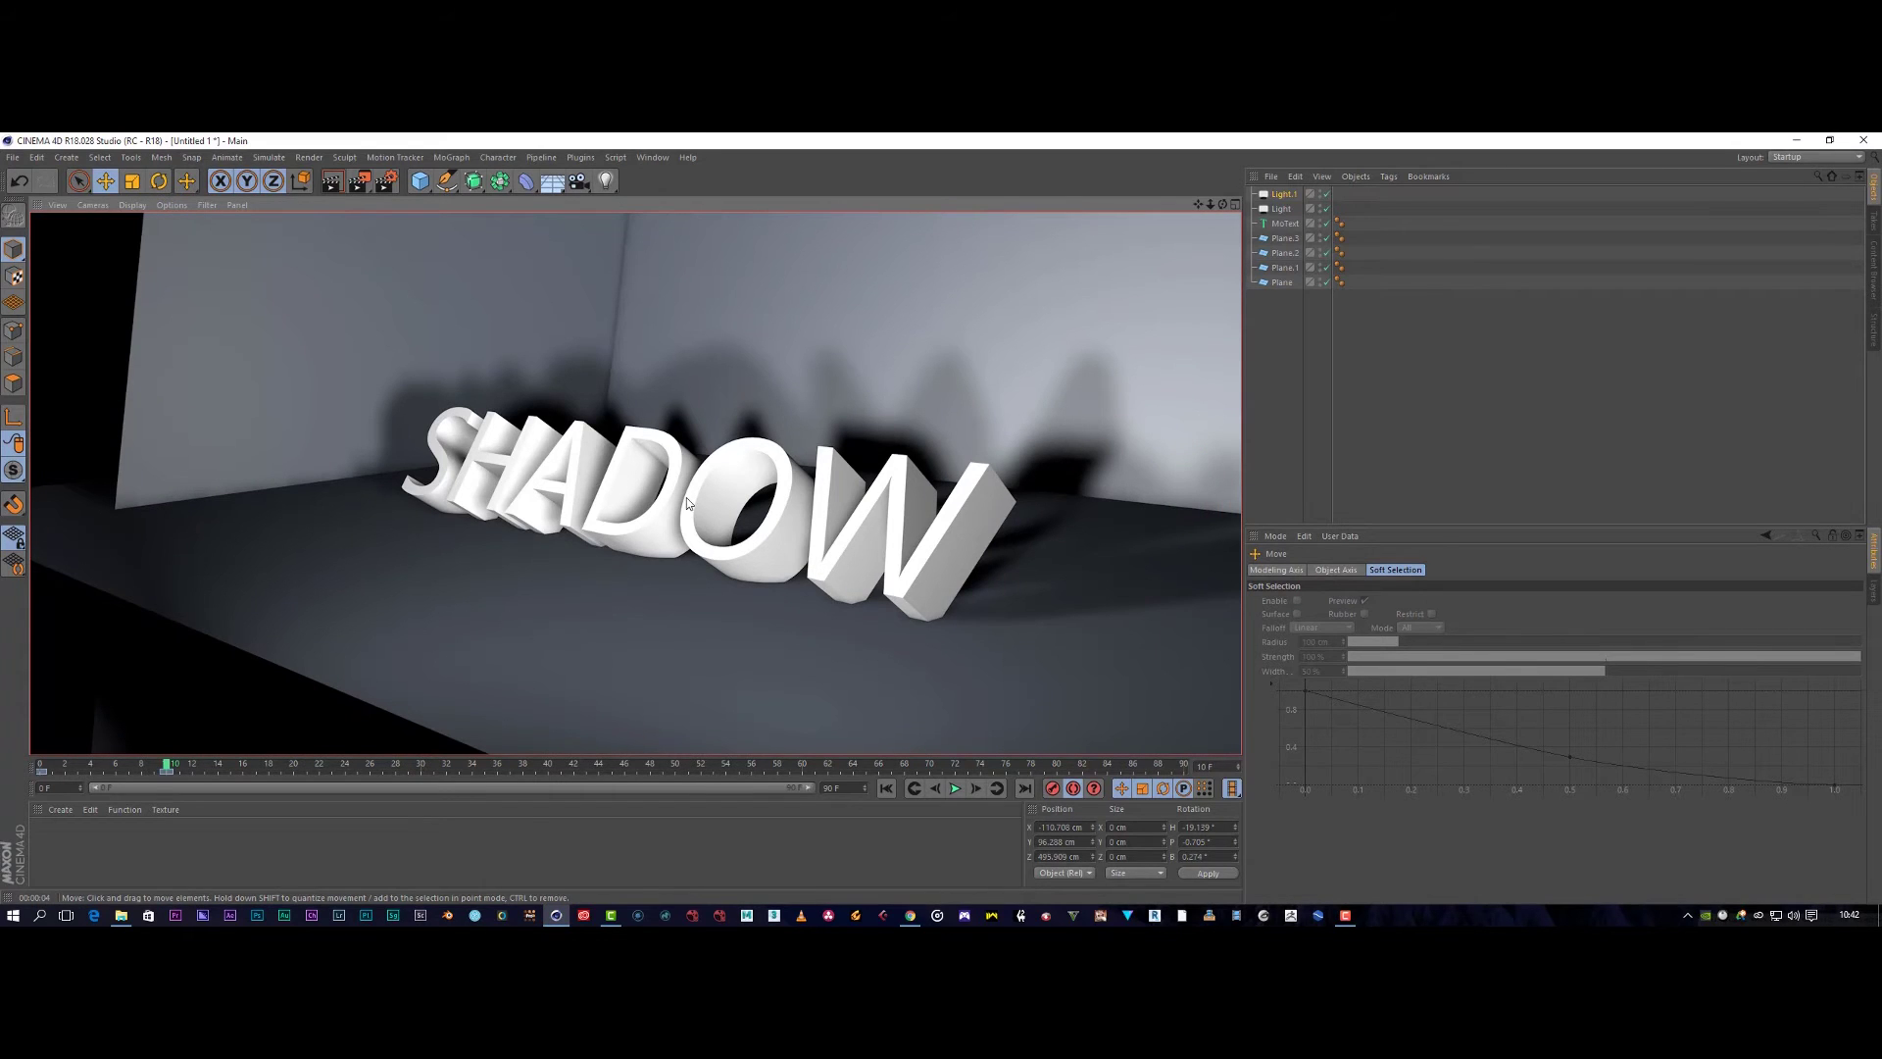
pyautogui.click(596, 575)
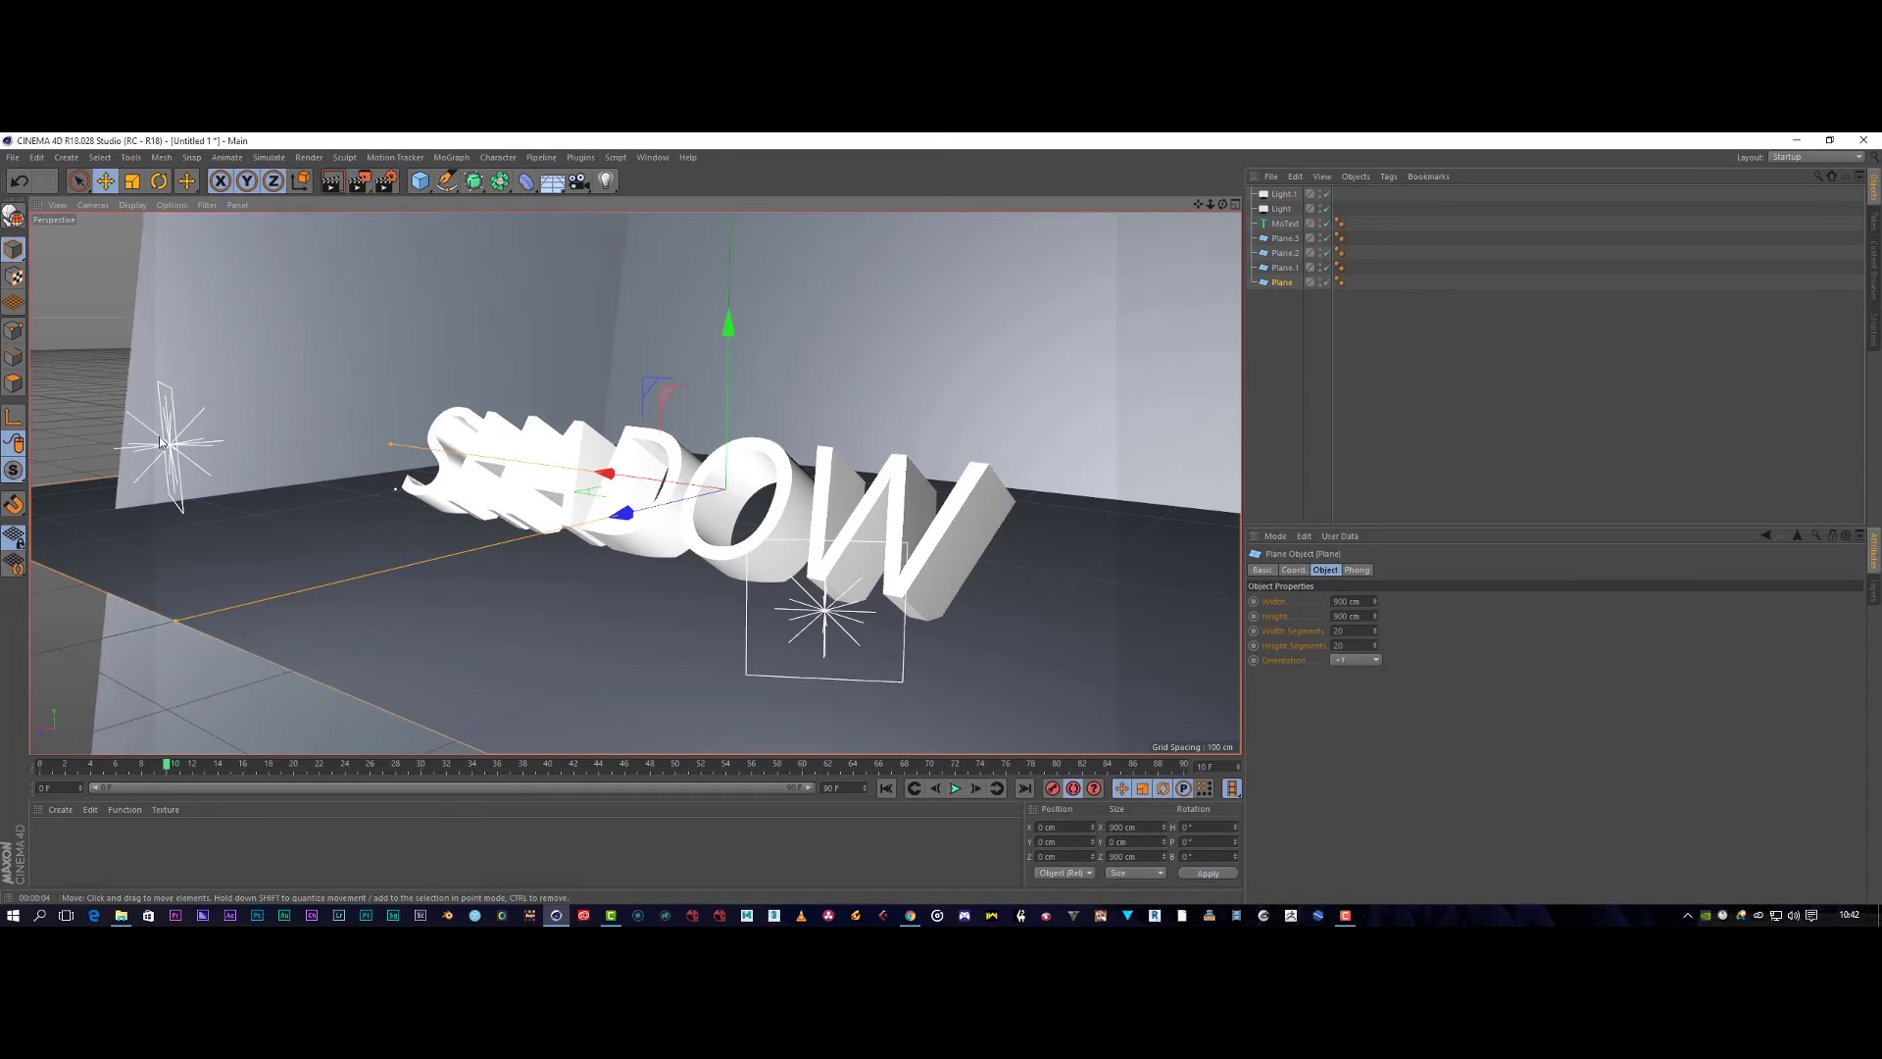
# Move the area light near the W outward to about X -352 cm, Z 413 cm, and render the view.
pyautogui.click(812, 600)
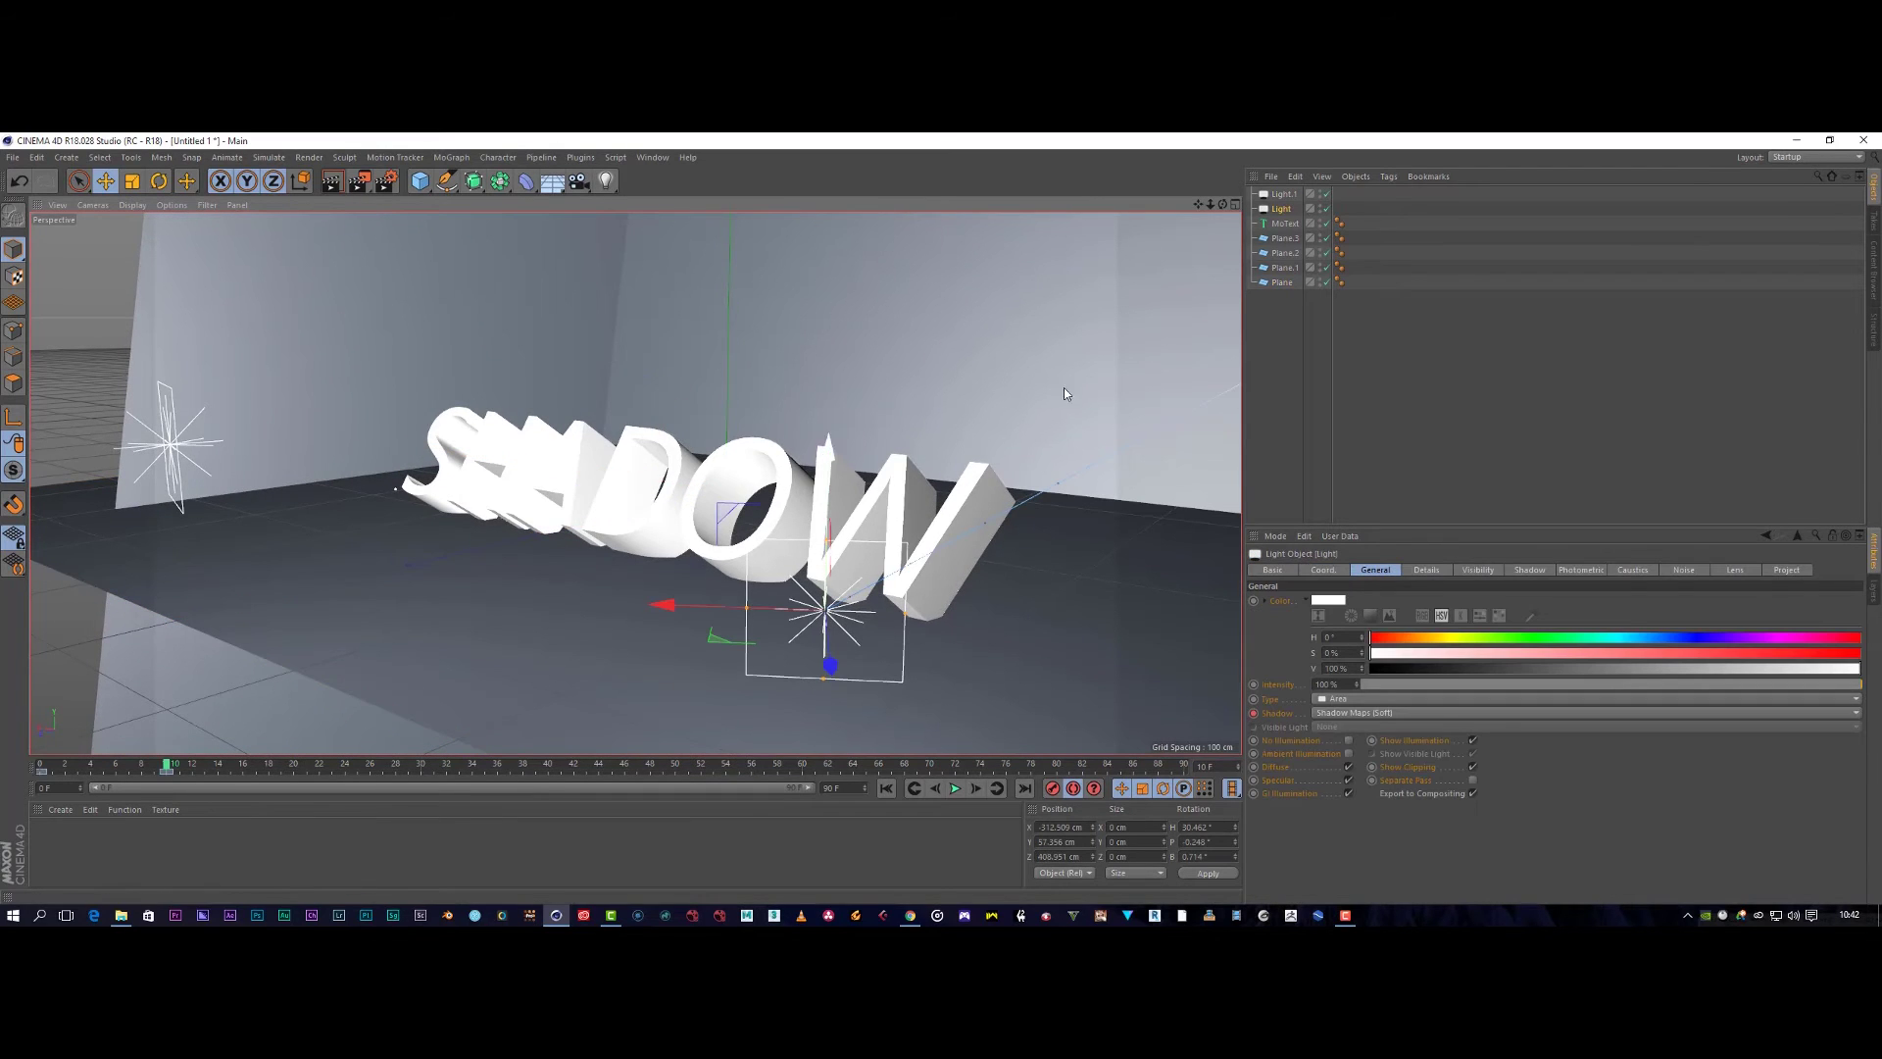
pyautogui.moveTo(671, 608); pyautogui.dragTo(784, 607)
pyautogui.moveTo(956, 672); pyautogui.dragTo(994, 717)
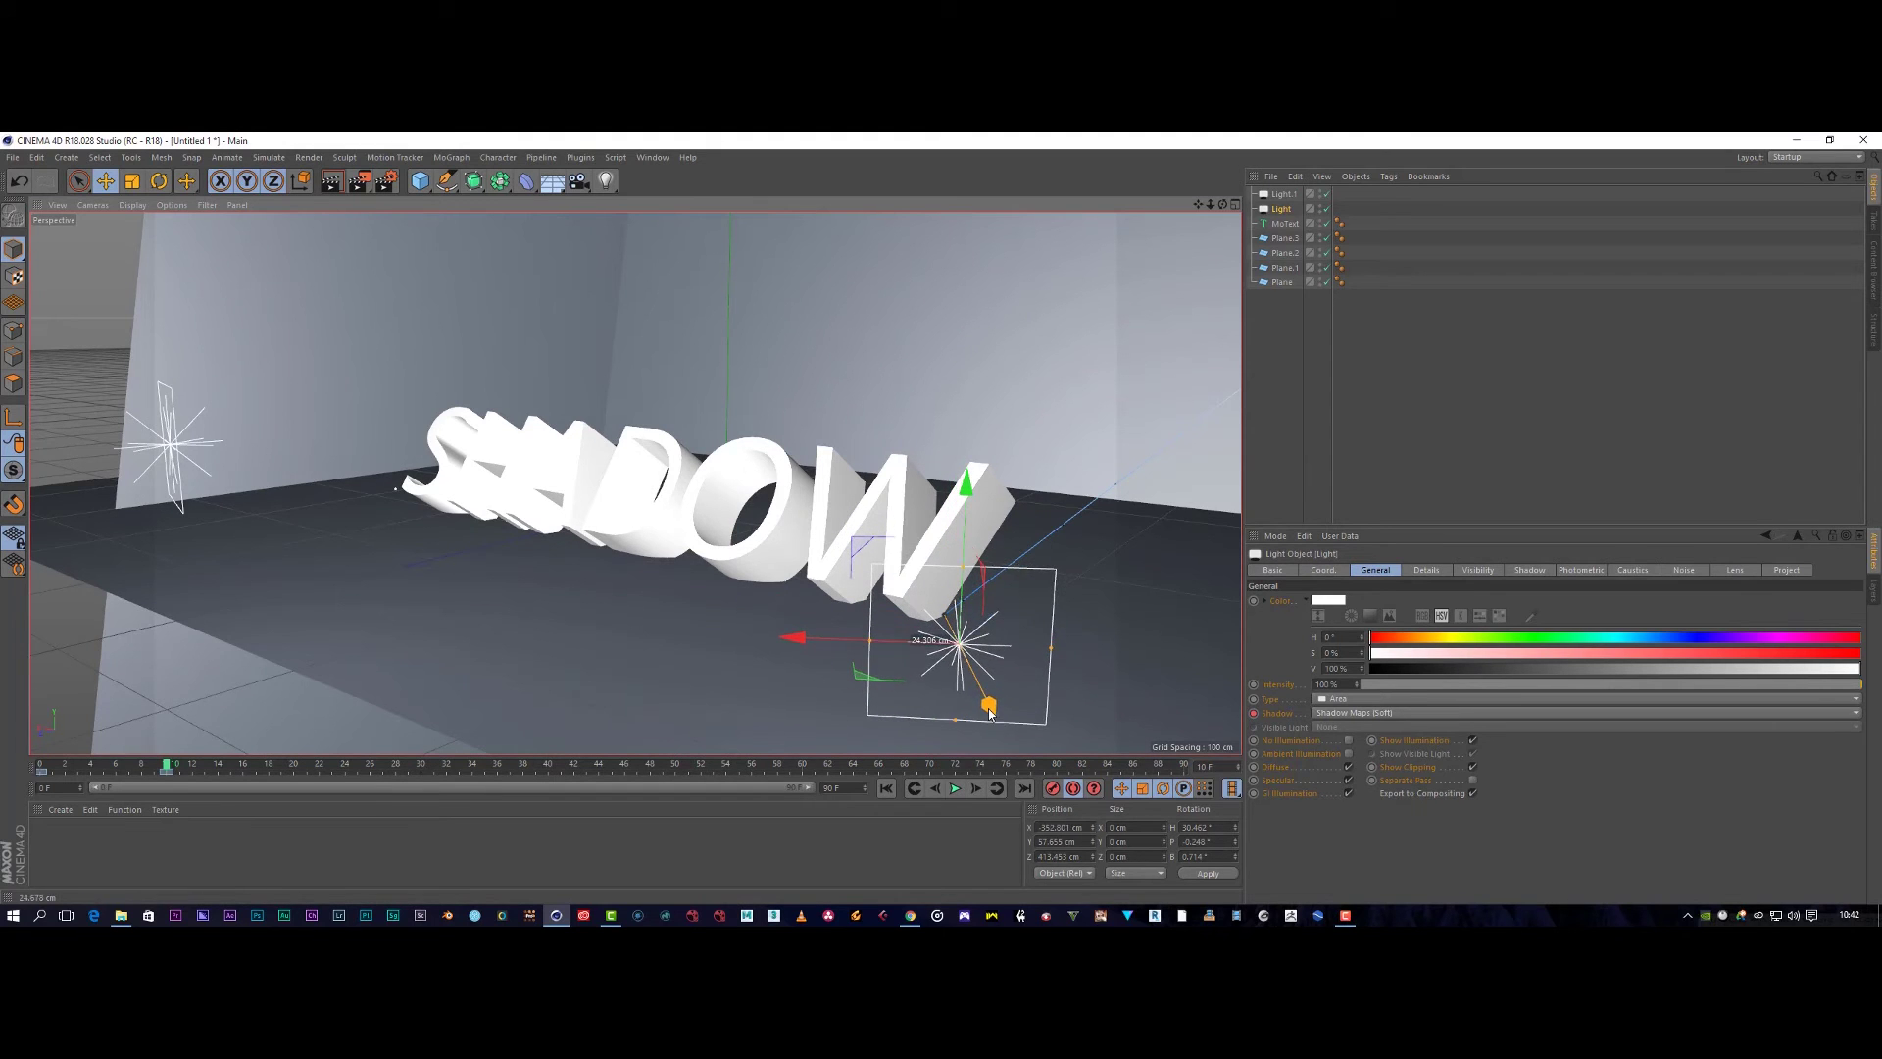
pyautogui.click(333, 182)
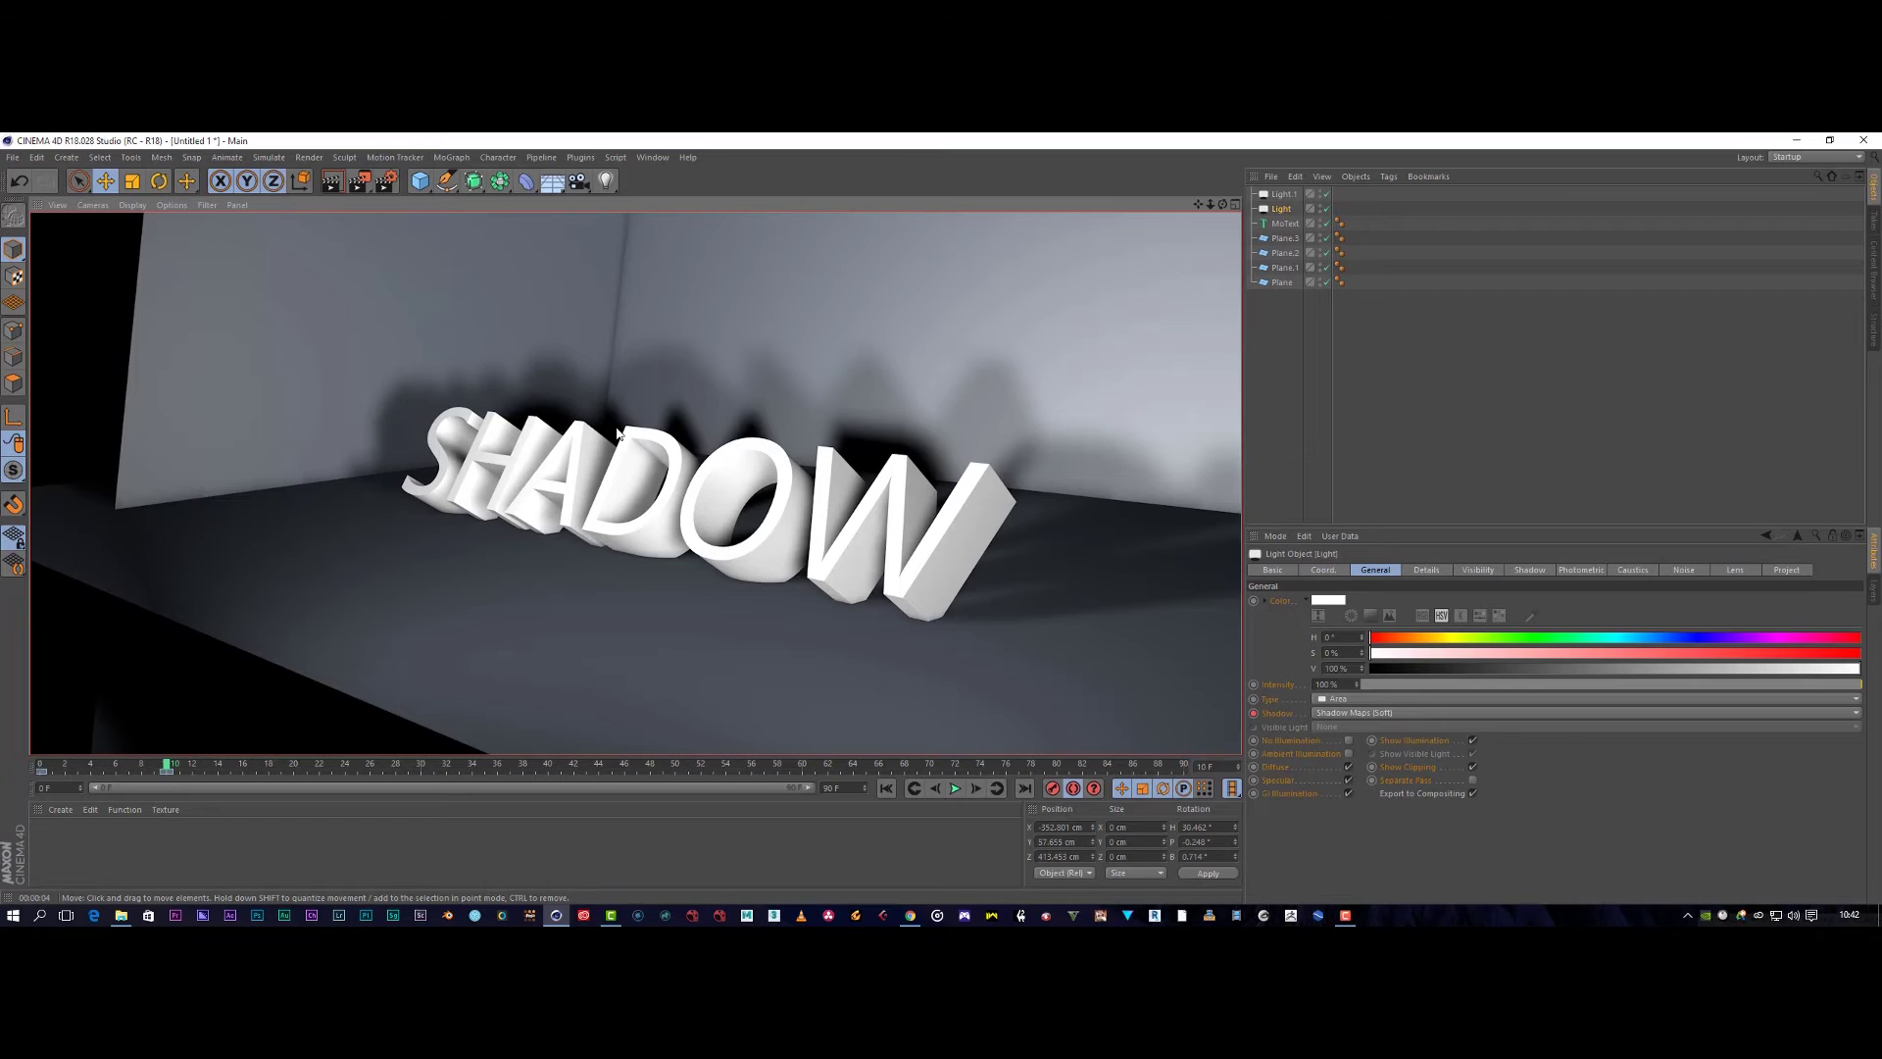
# Raise the area light beyond the S to about Y 125 cm, tilt it to a pitch of about 21°, and render the view.
pyautogui.click(638, 633)
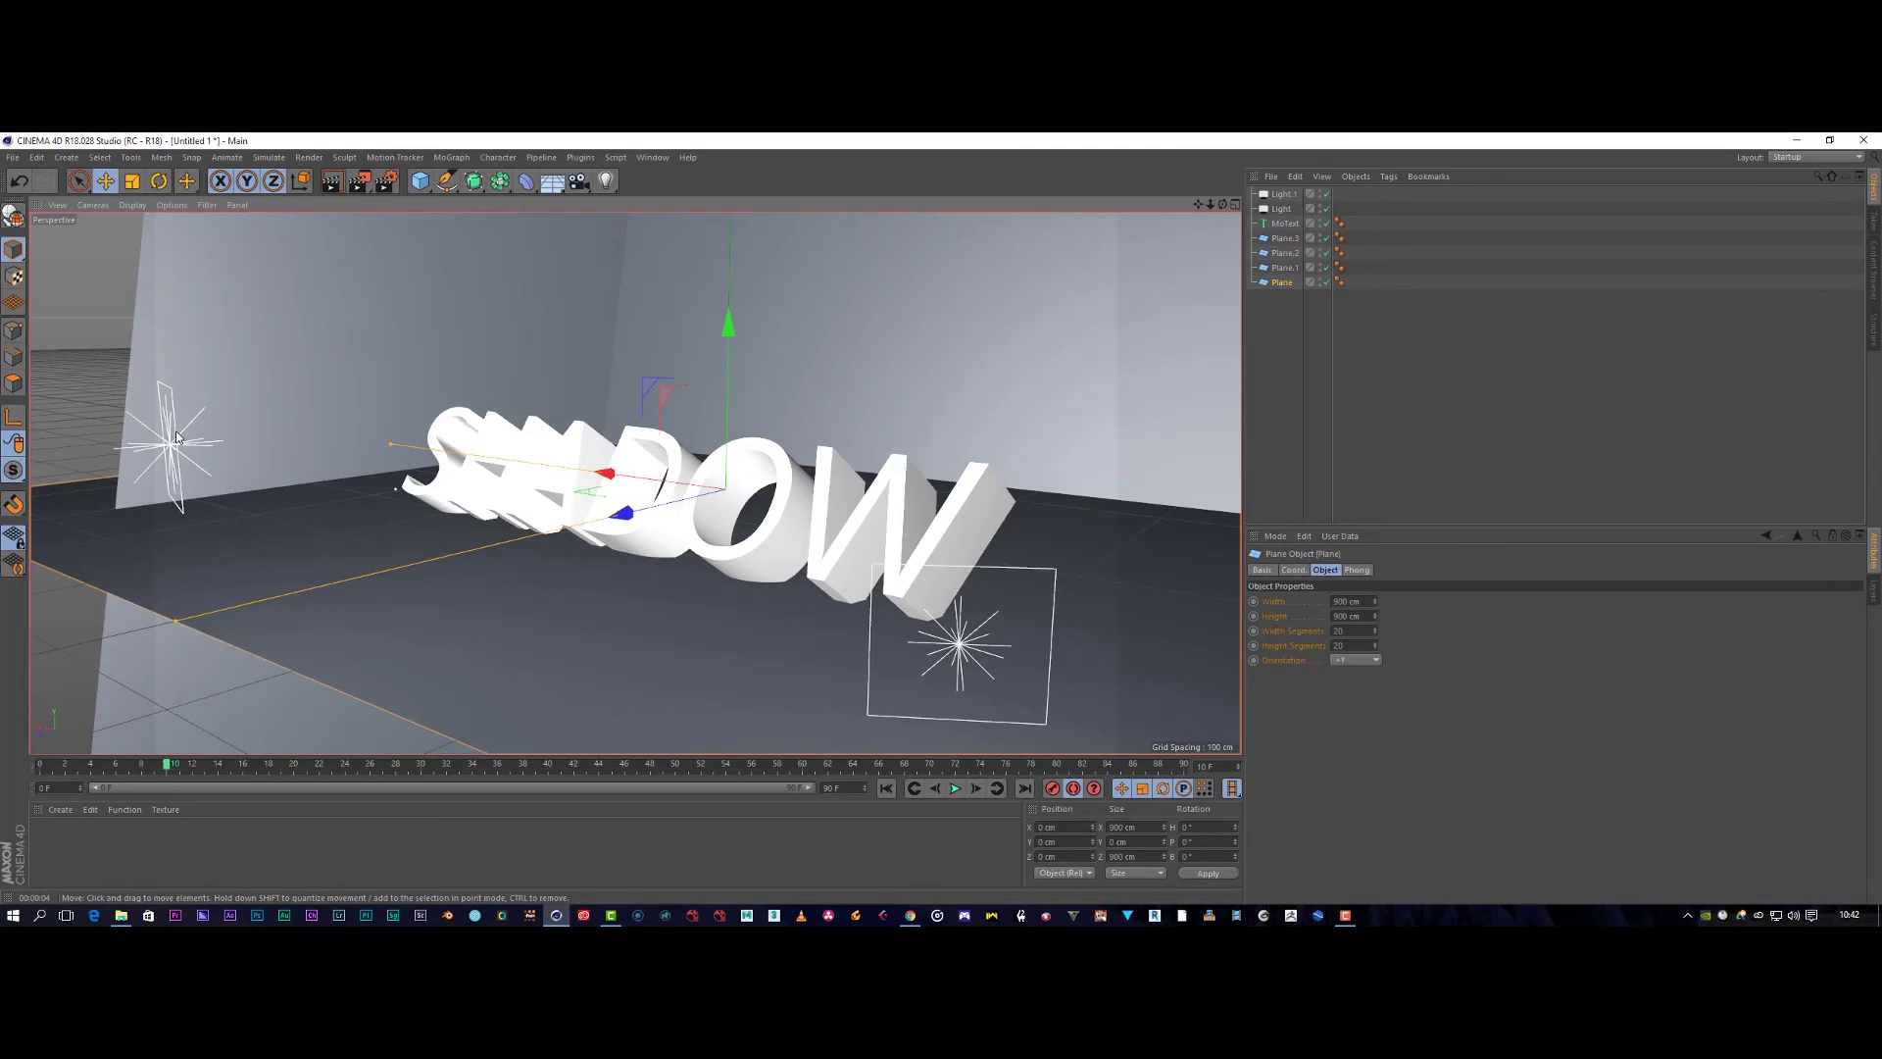
pyautogui.click(1282, 195)
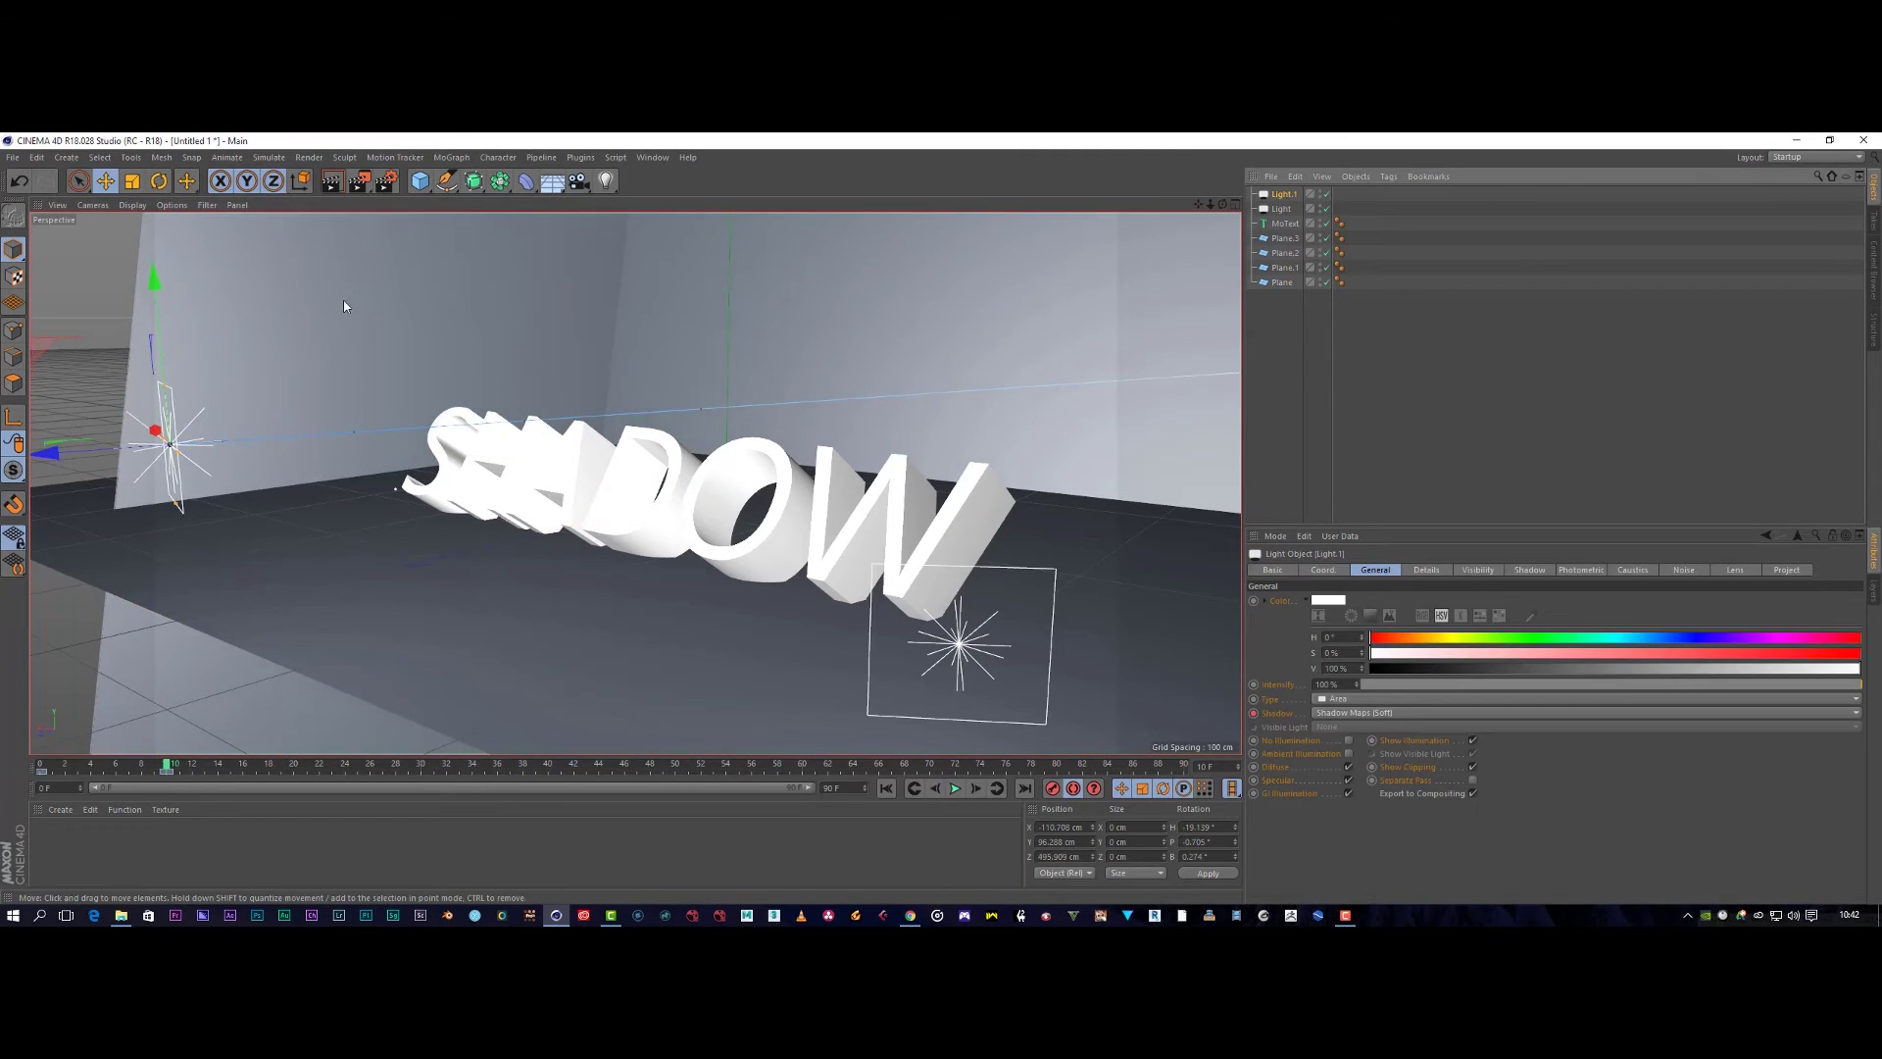
pyautogui.moveTo(155, 282); pyautogui.dragTo(172, 331)
pyautogui.click(158, 181)
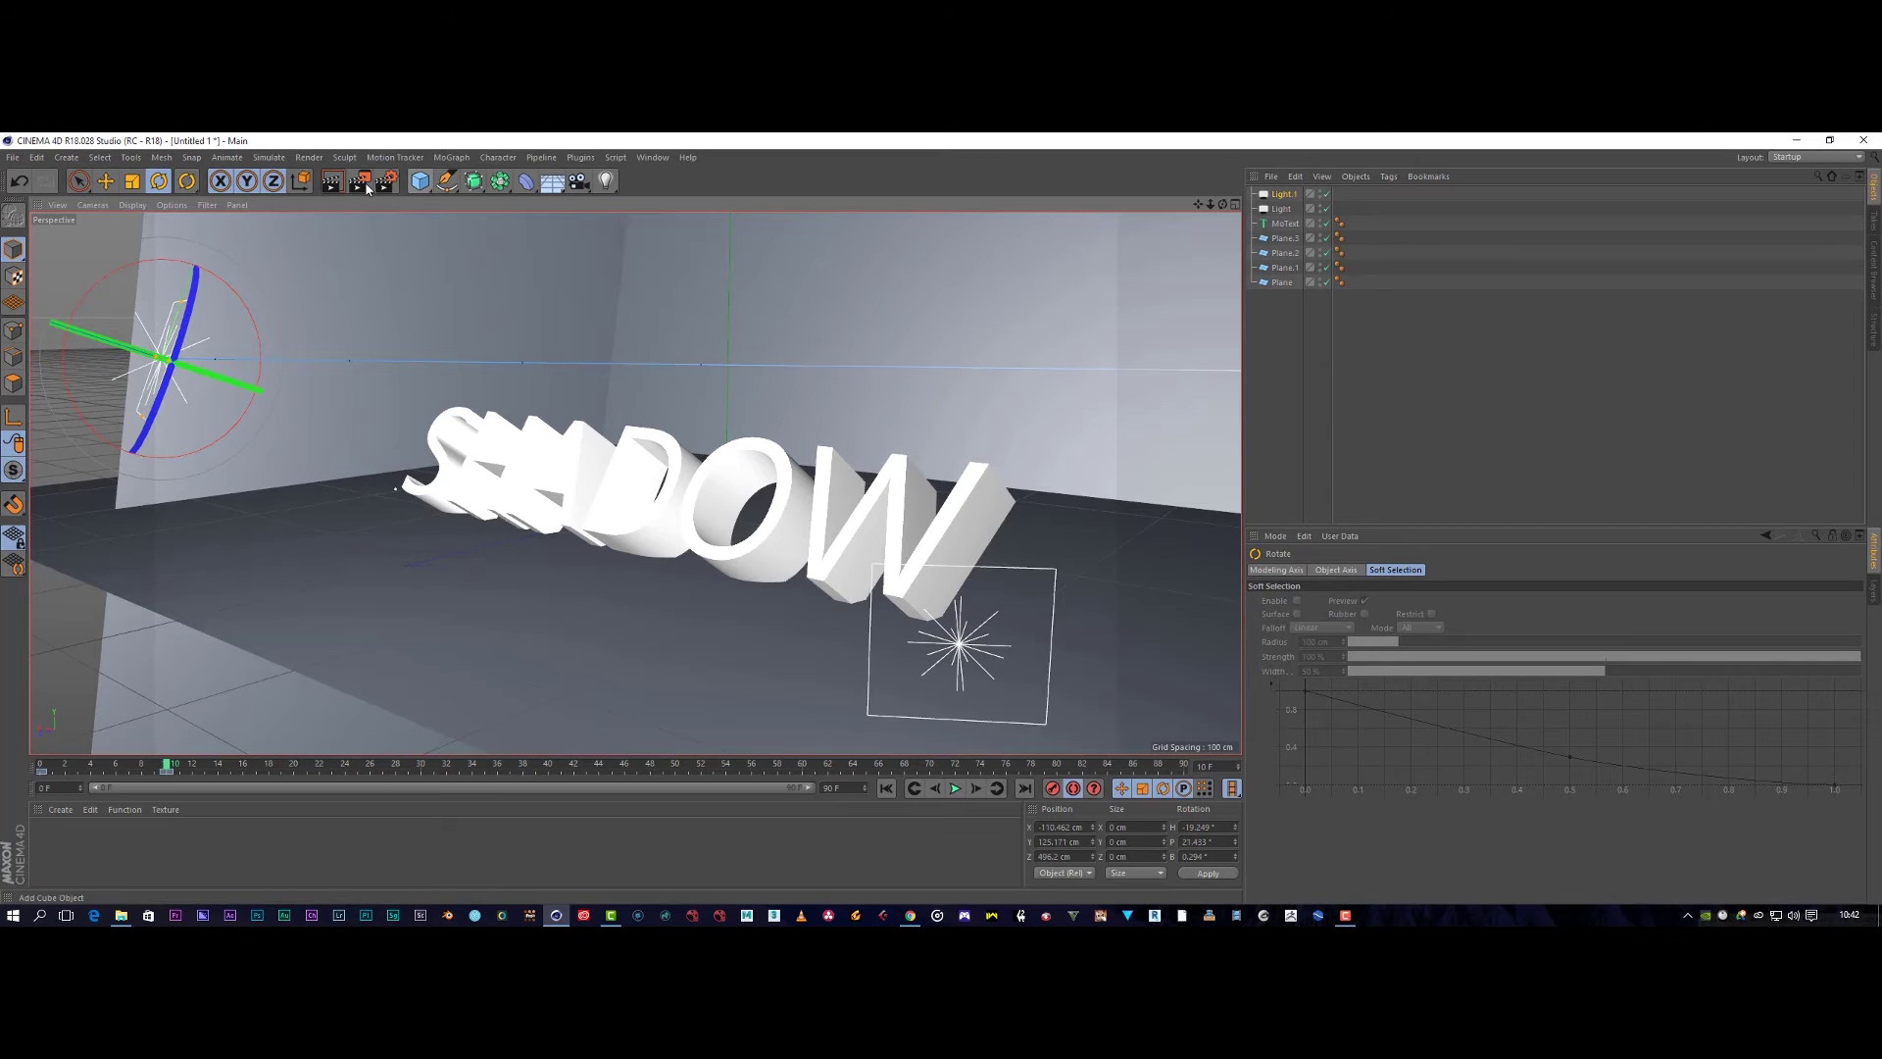
pyautogui.click(341, 184)
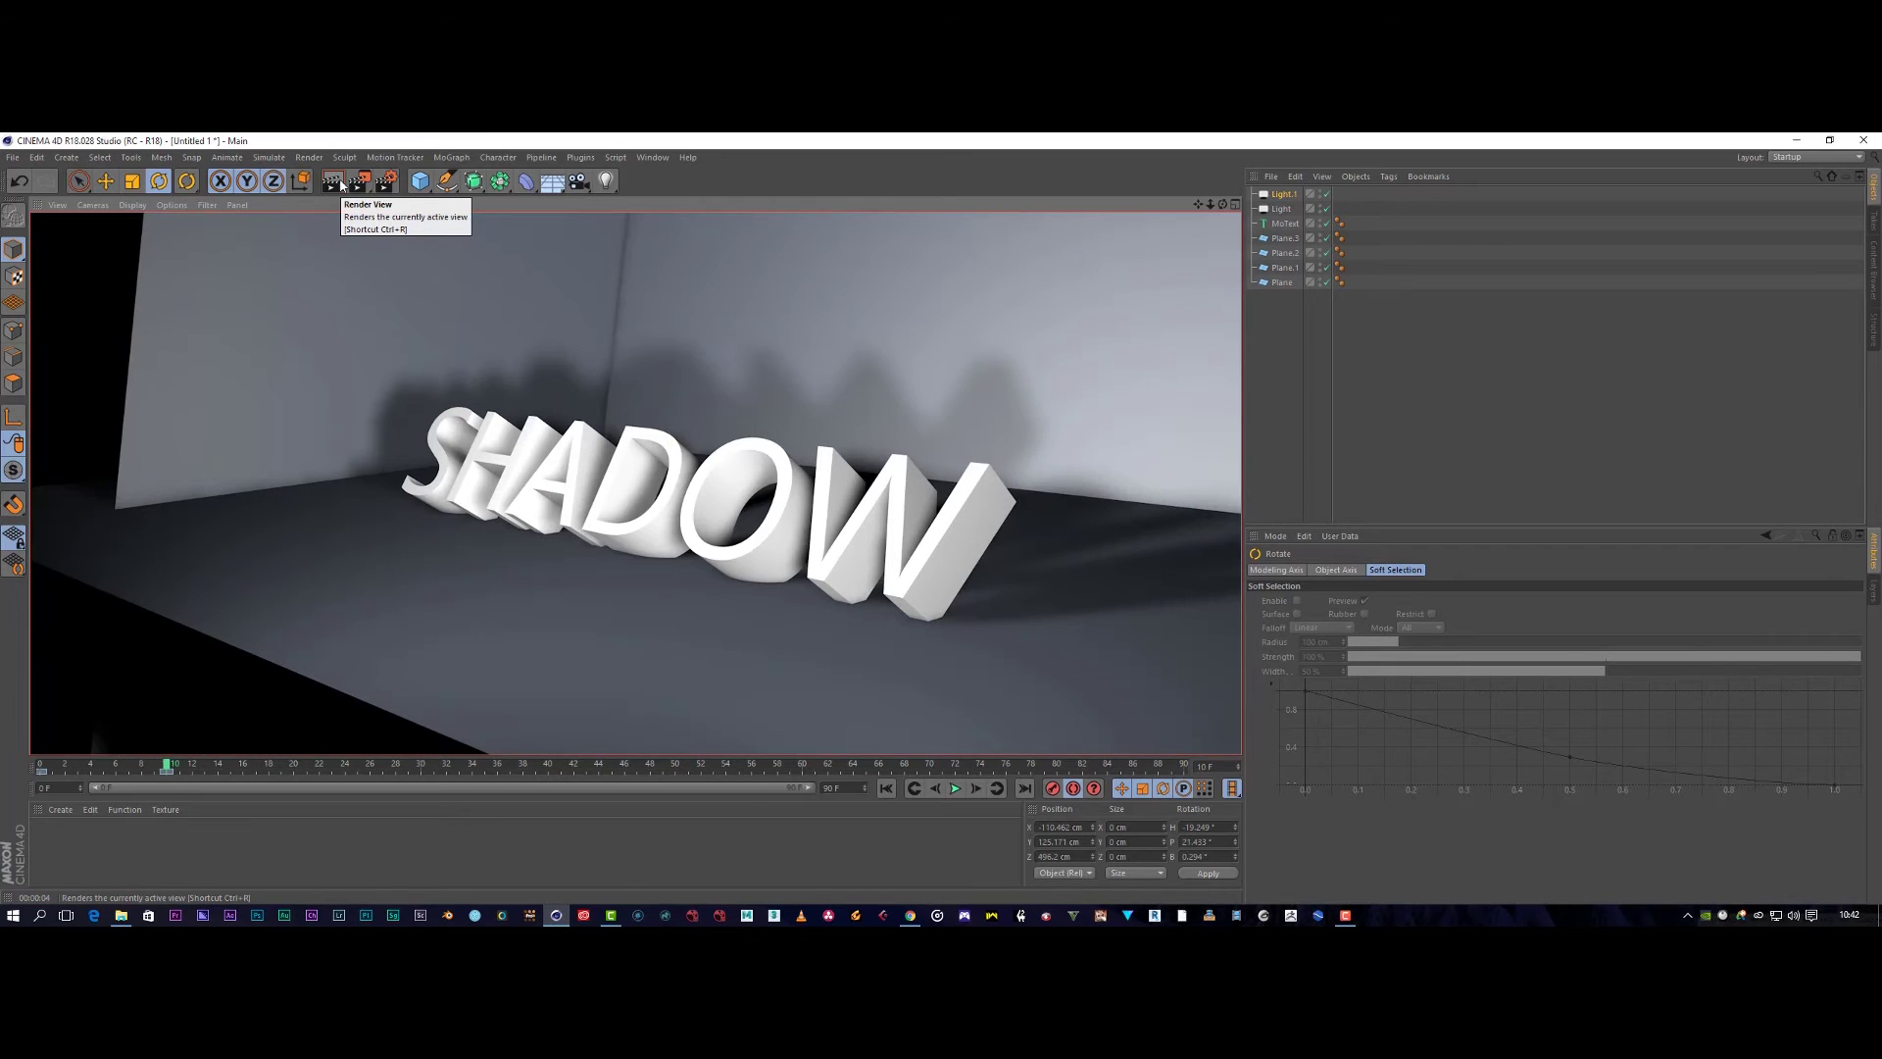
# Set the SHADOW text's subdivision to 10, make its Segoe UI font Bold, and render the view.
pyautogui.click(723, 539)
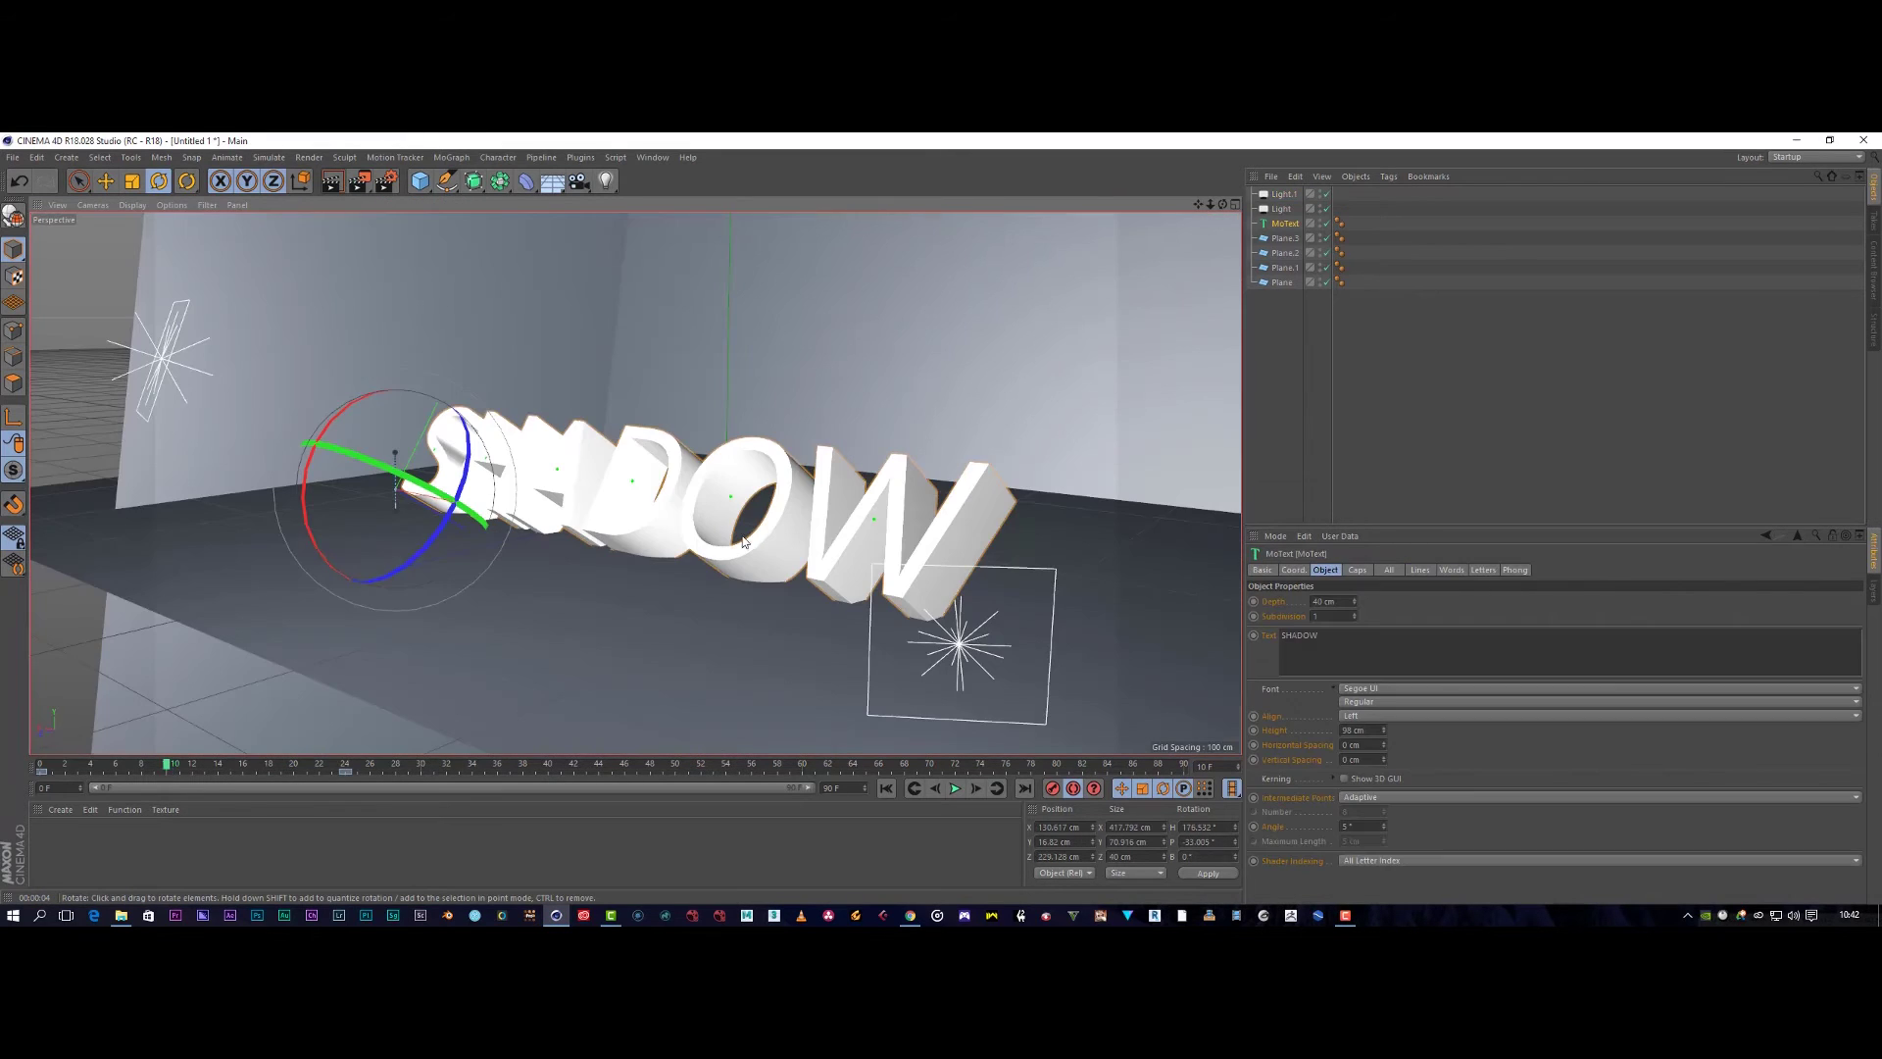
pyautogui.click(1281, 226)
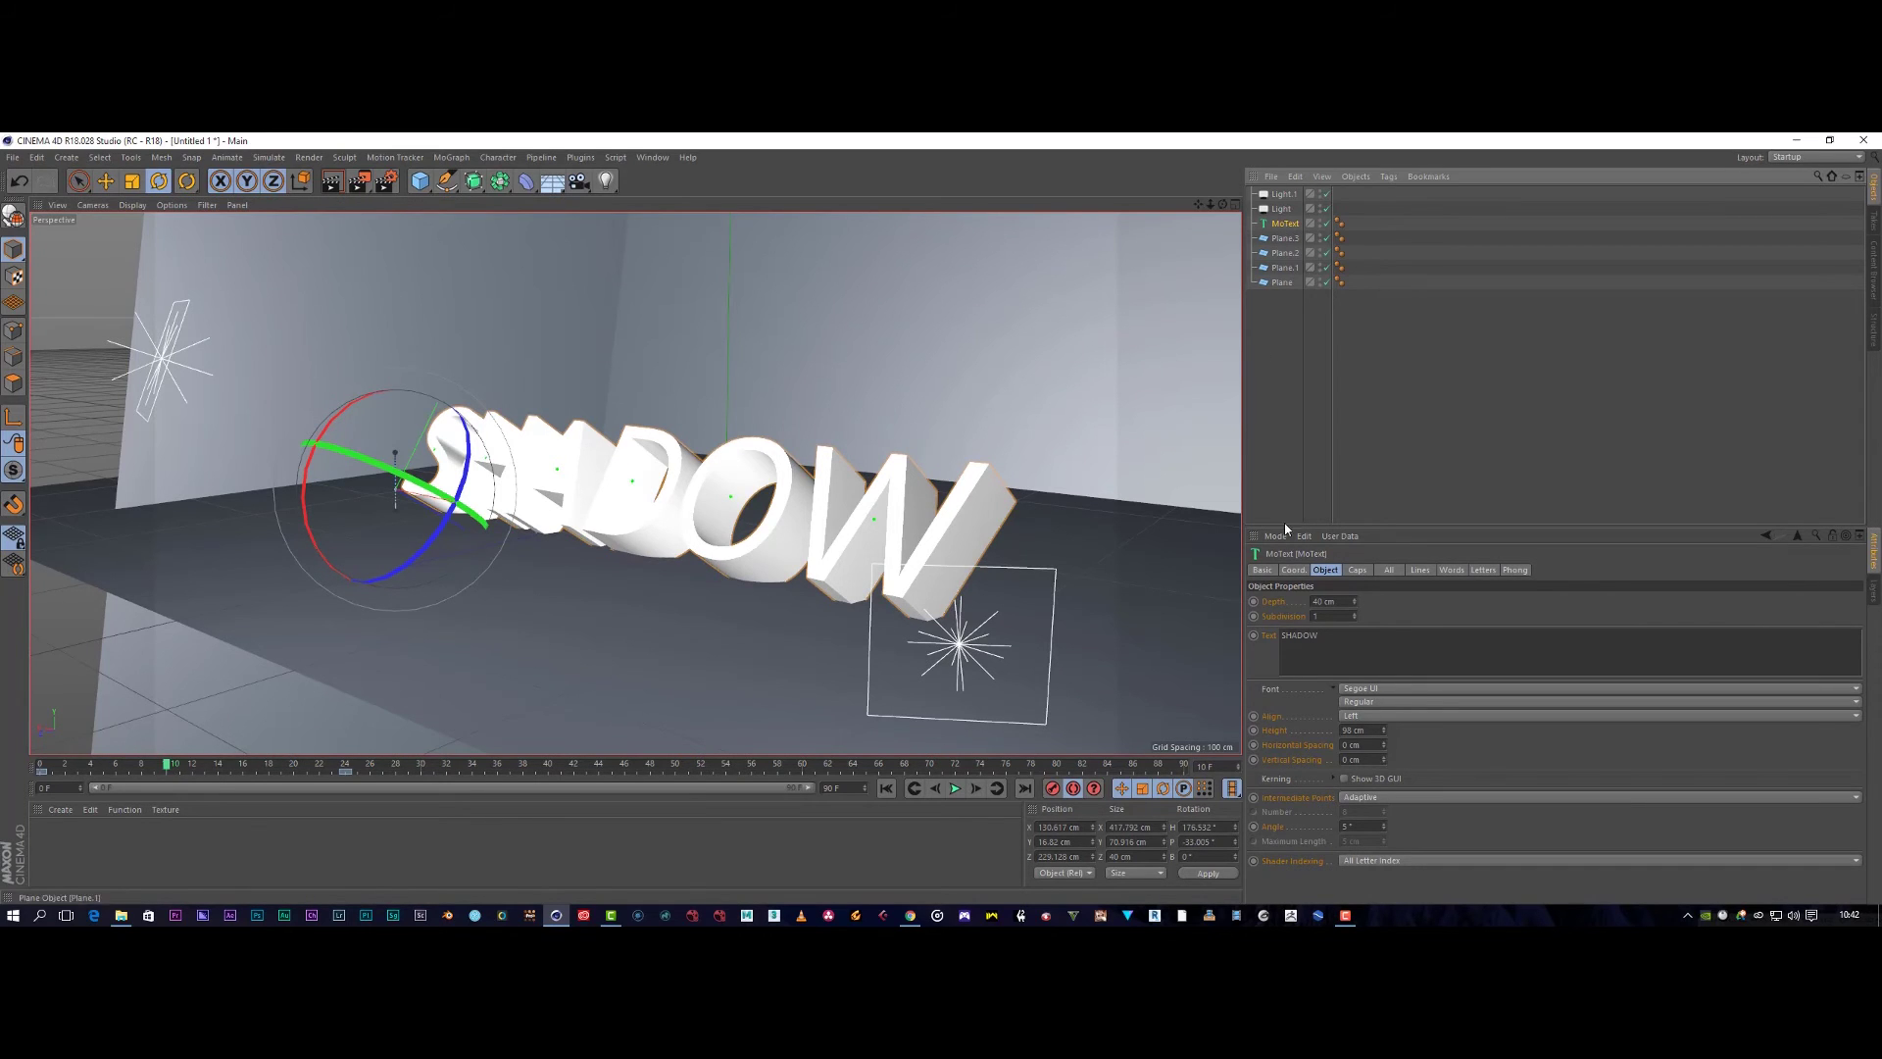
pyautogui.click(1319, 616)
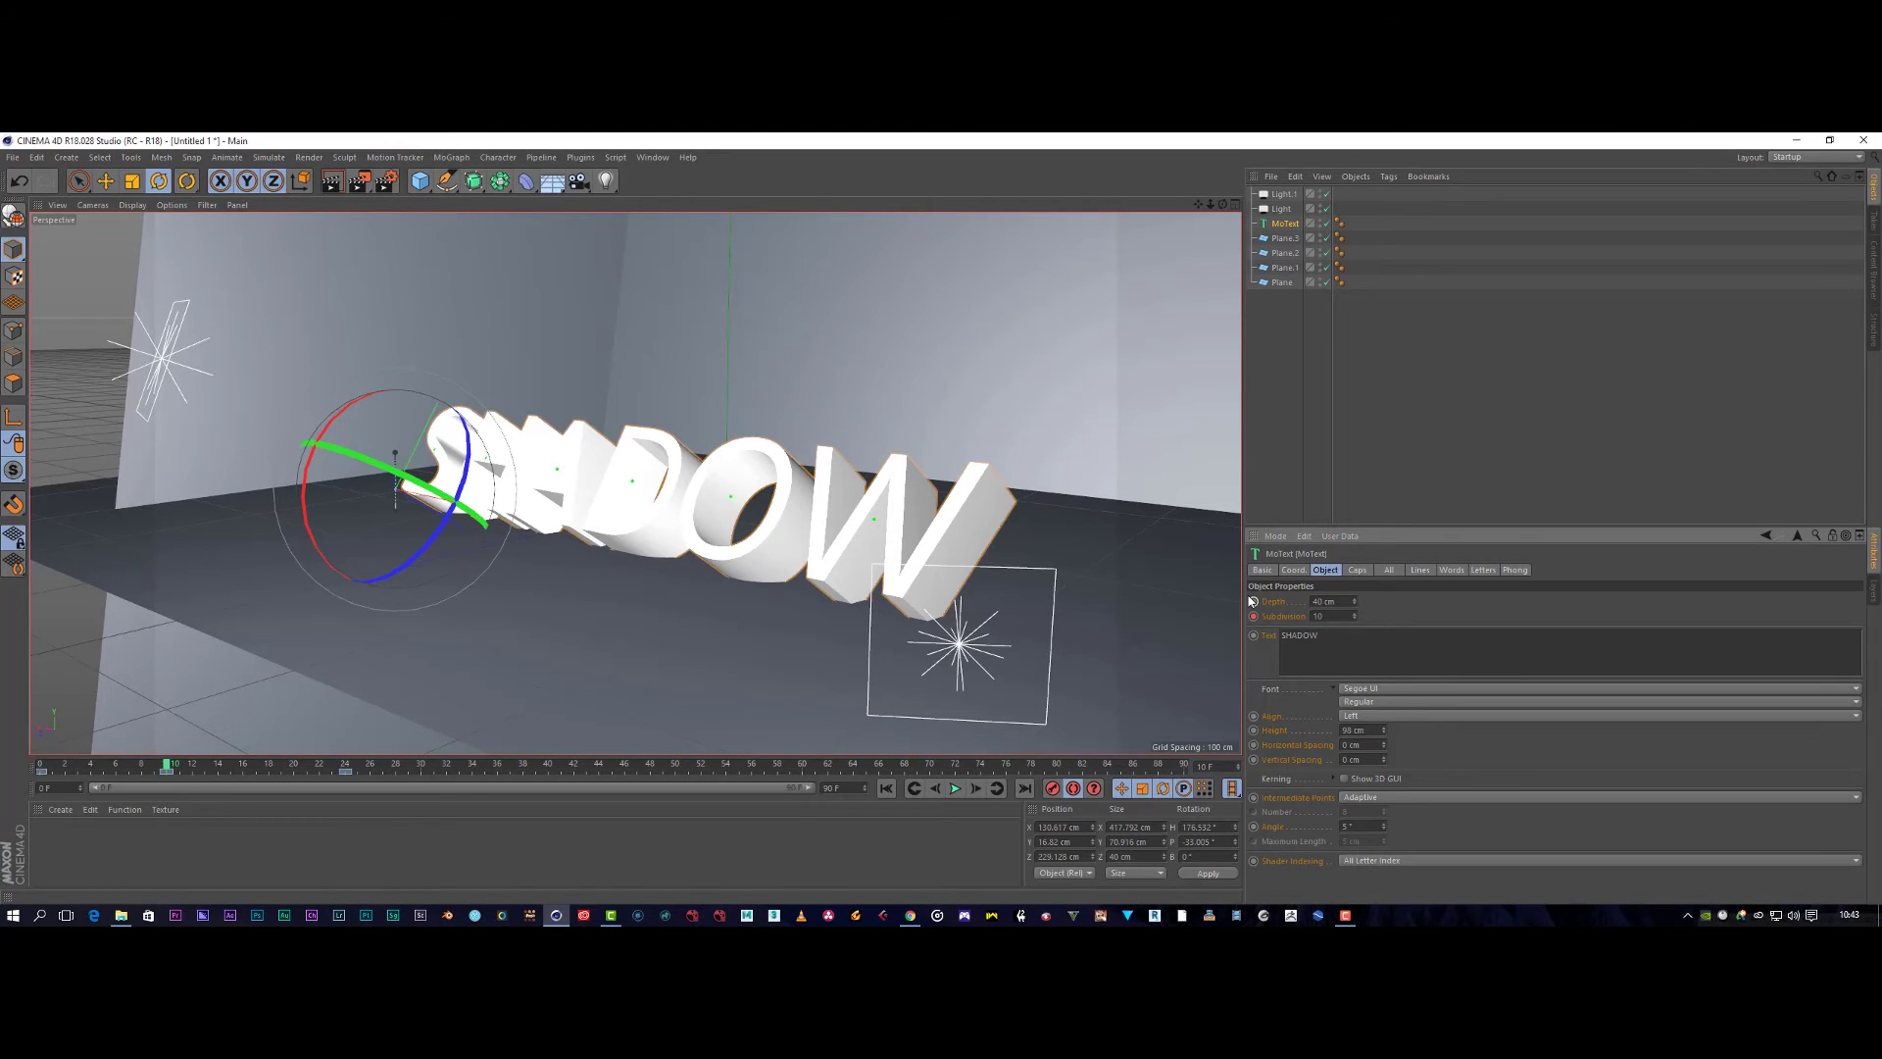
pyautogui.click(1393, 689)
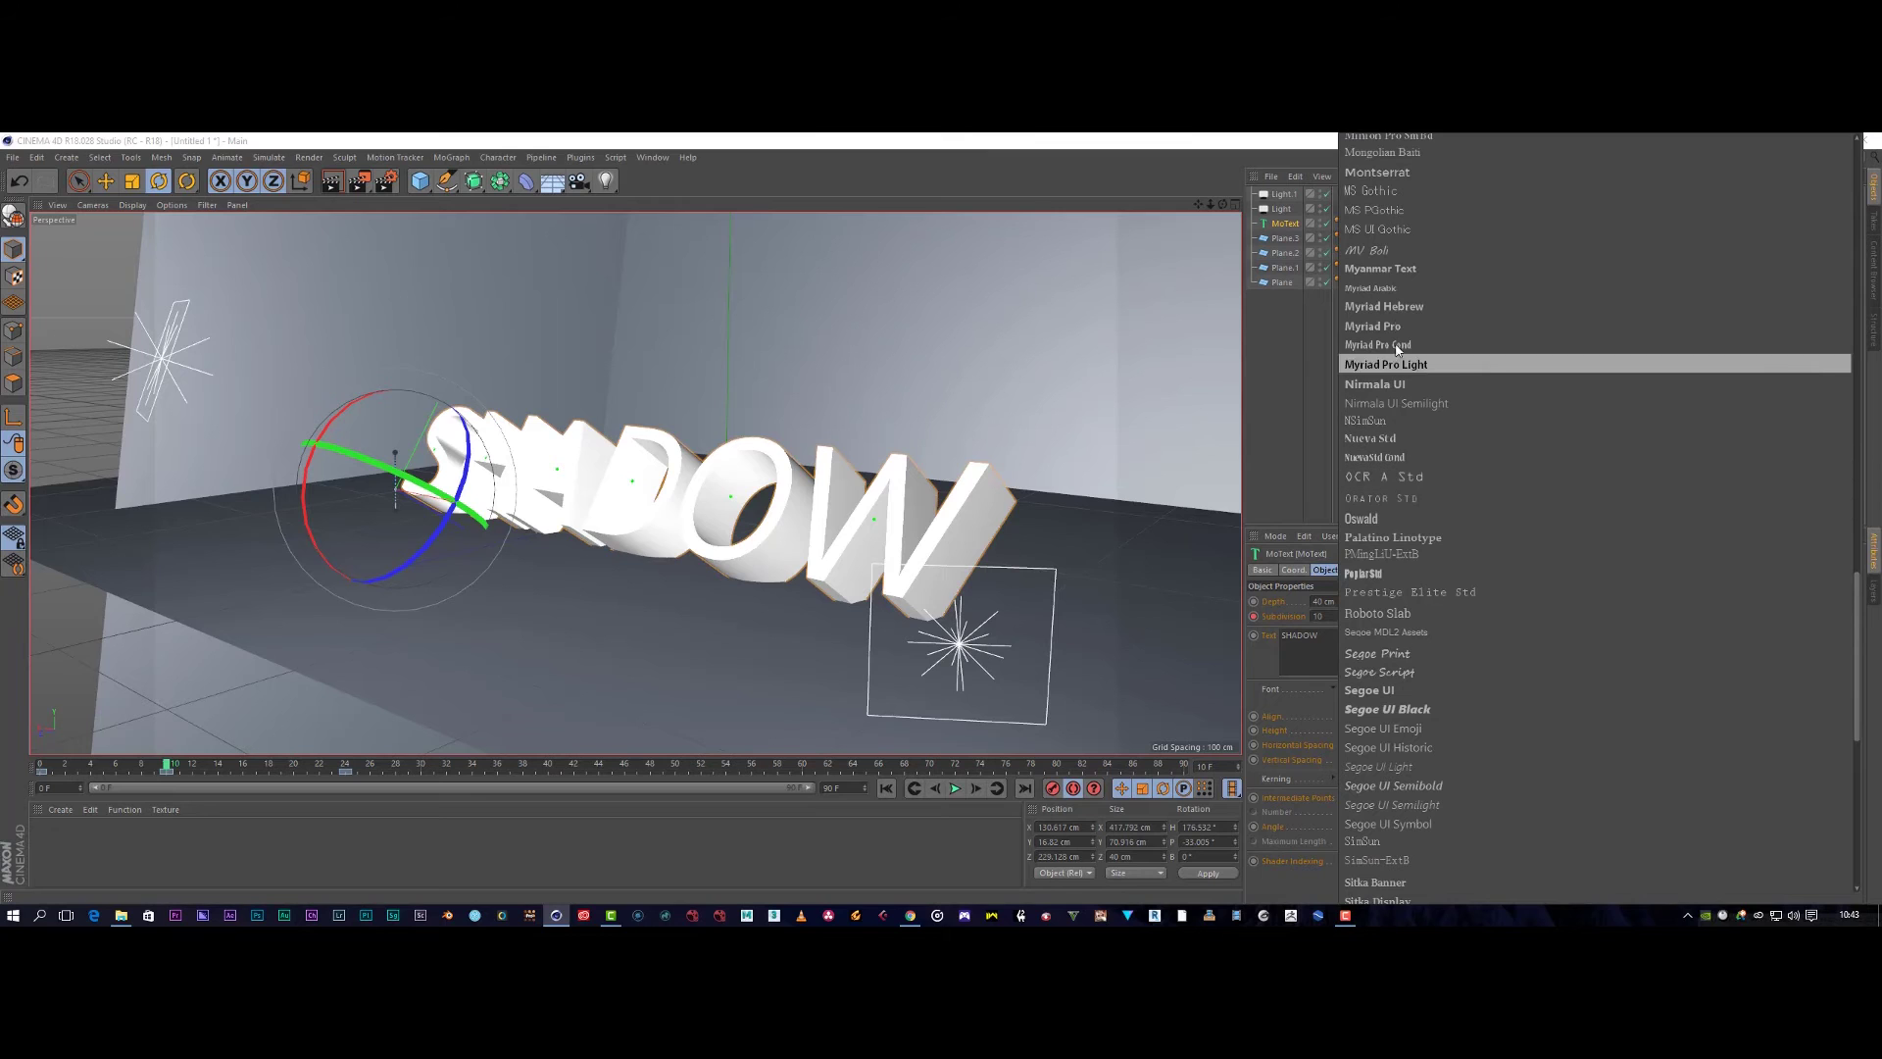
pyautogui.click(1414, 690)
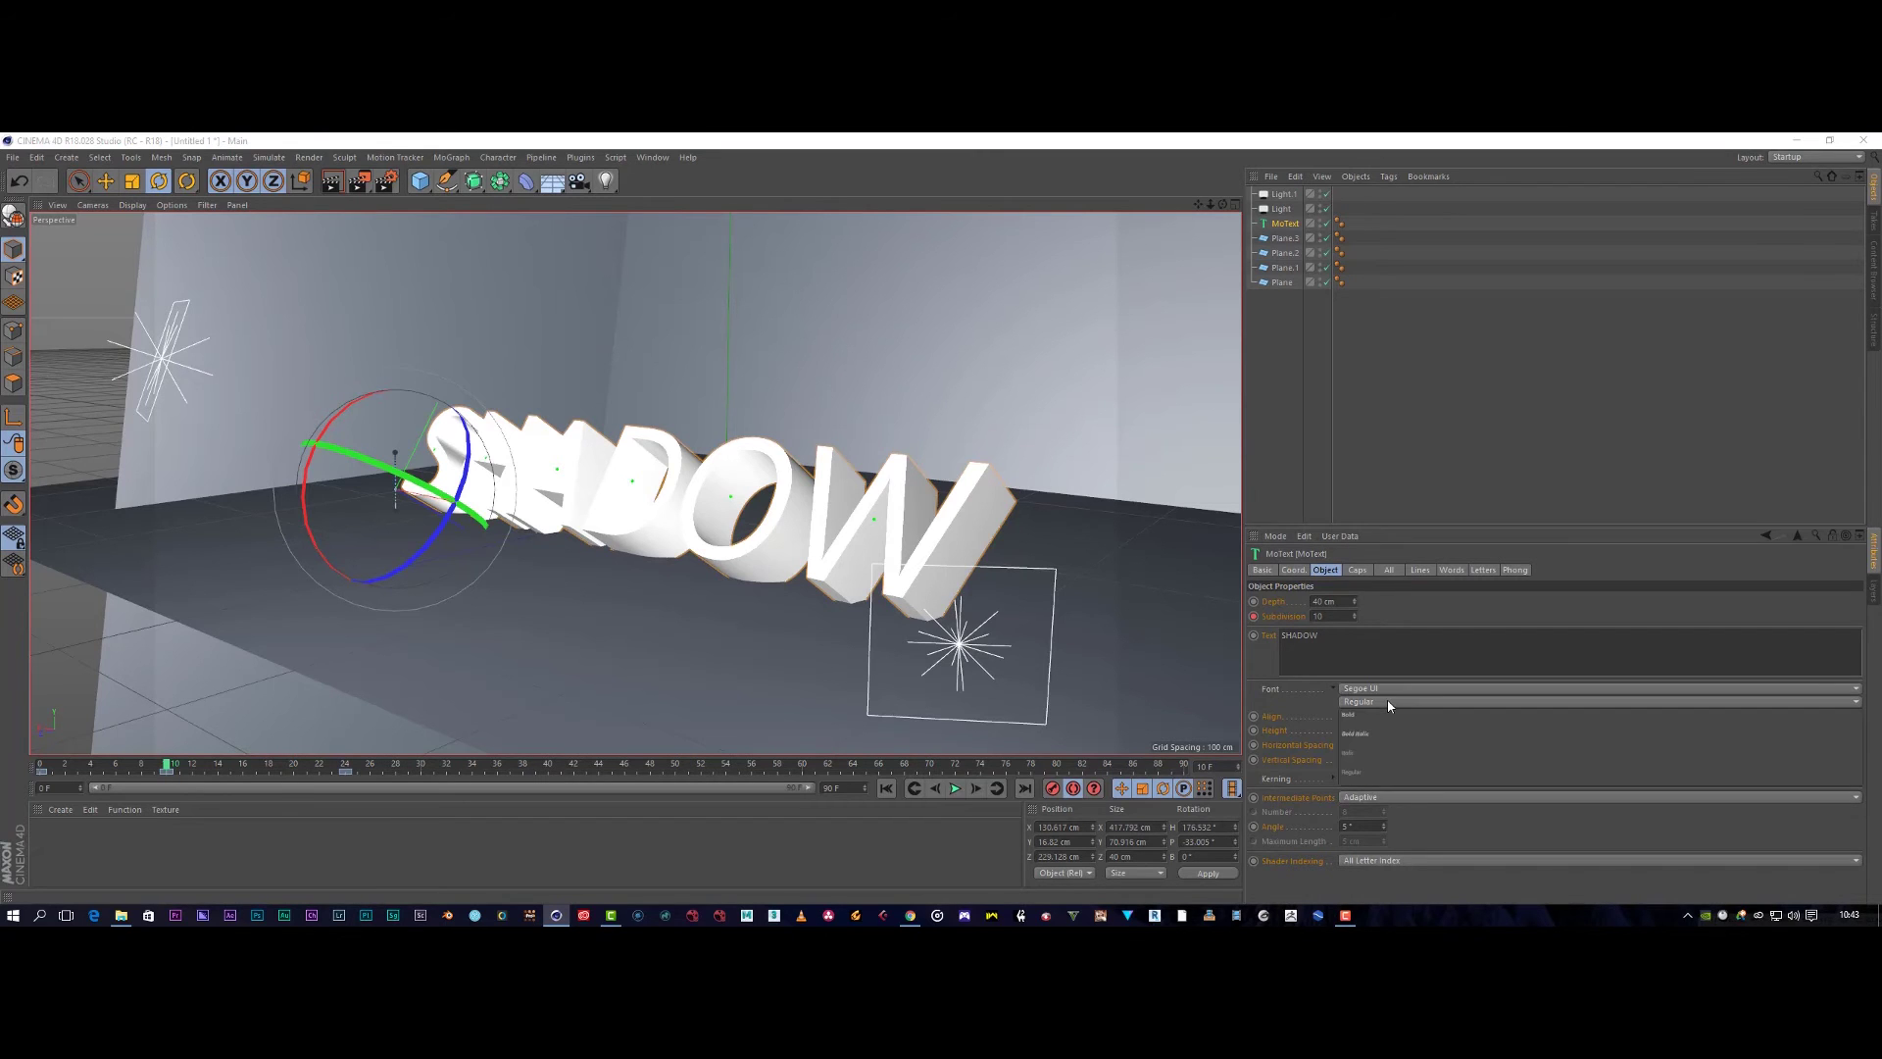
pyautogui.click(1389, 702)
pyautogui.click(1388, 714)
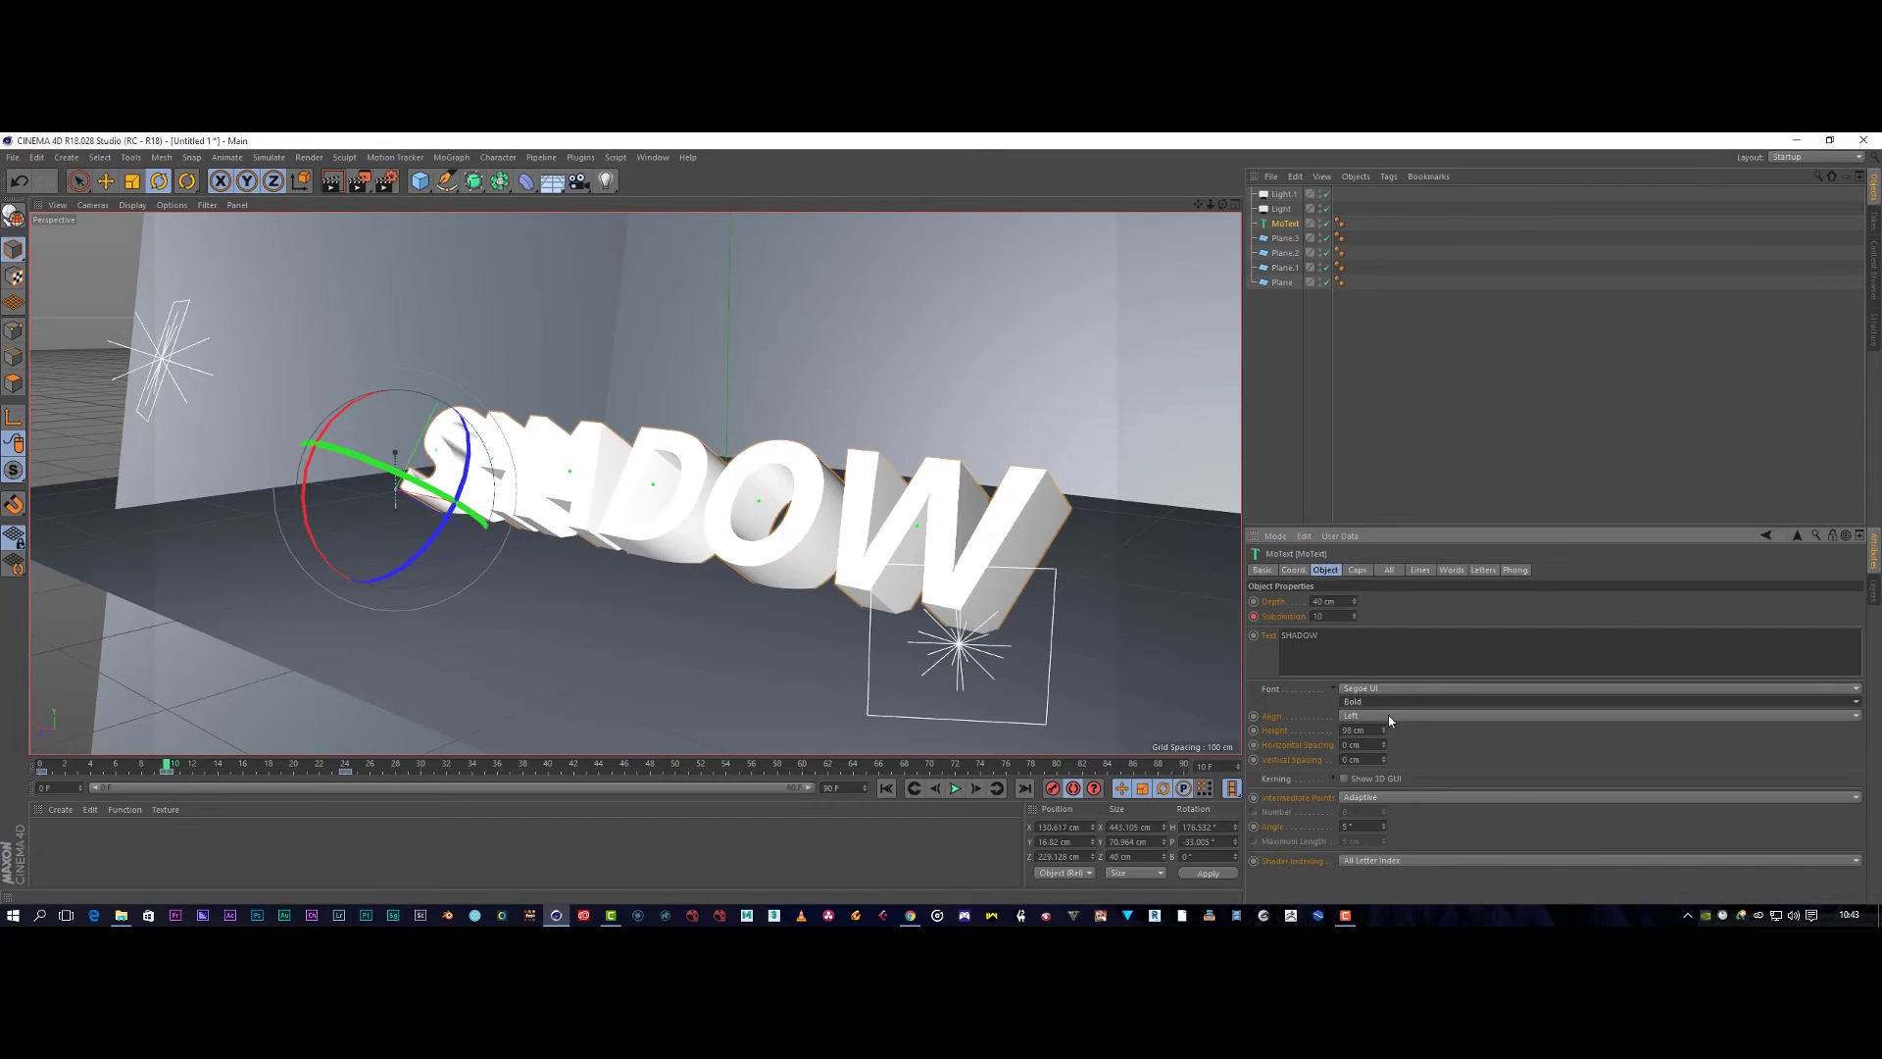
pyautogui.click(421, 184)
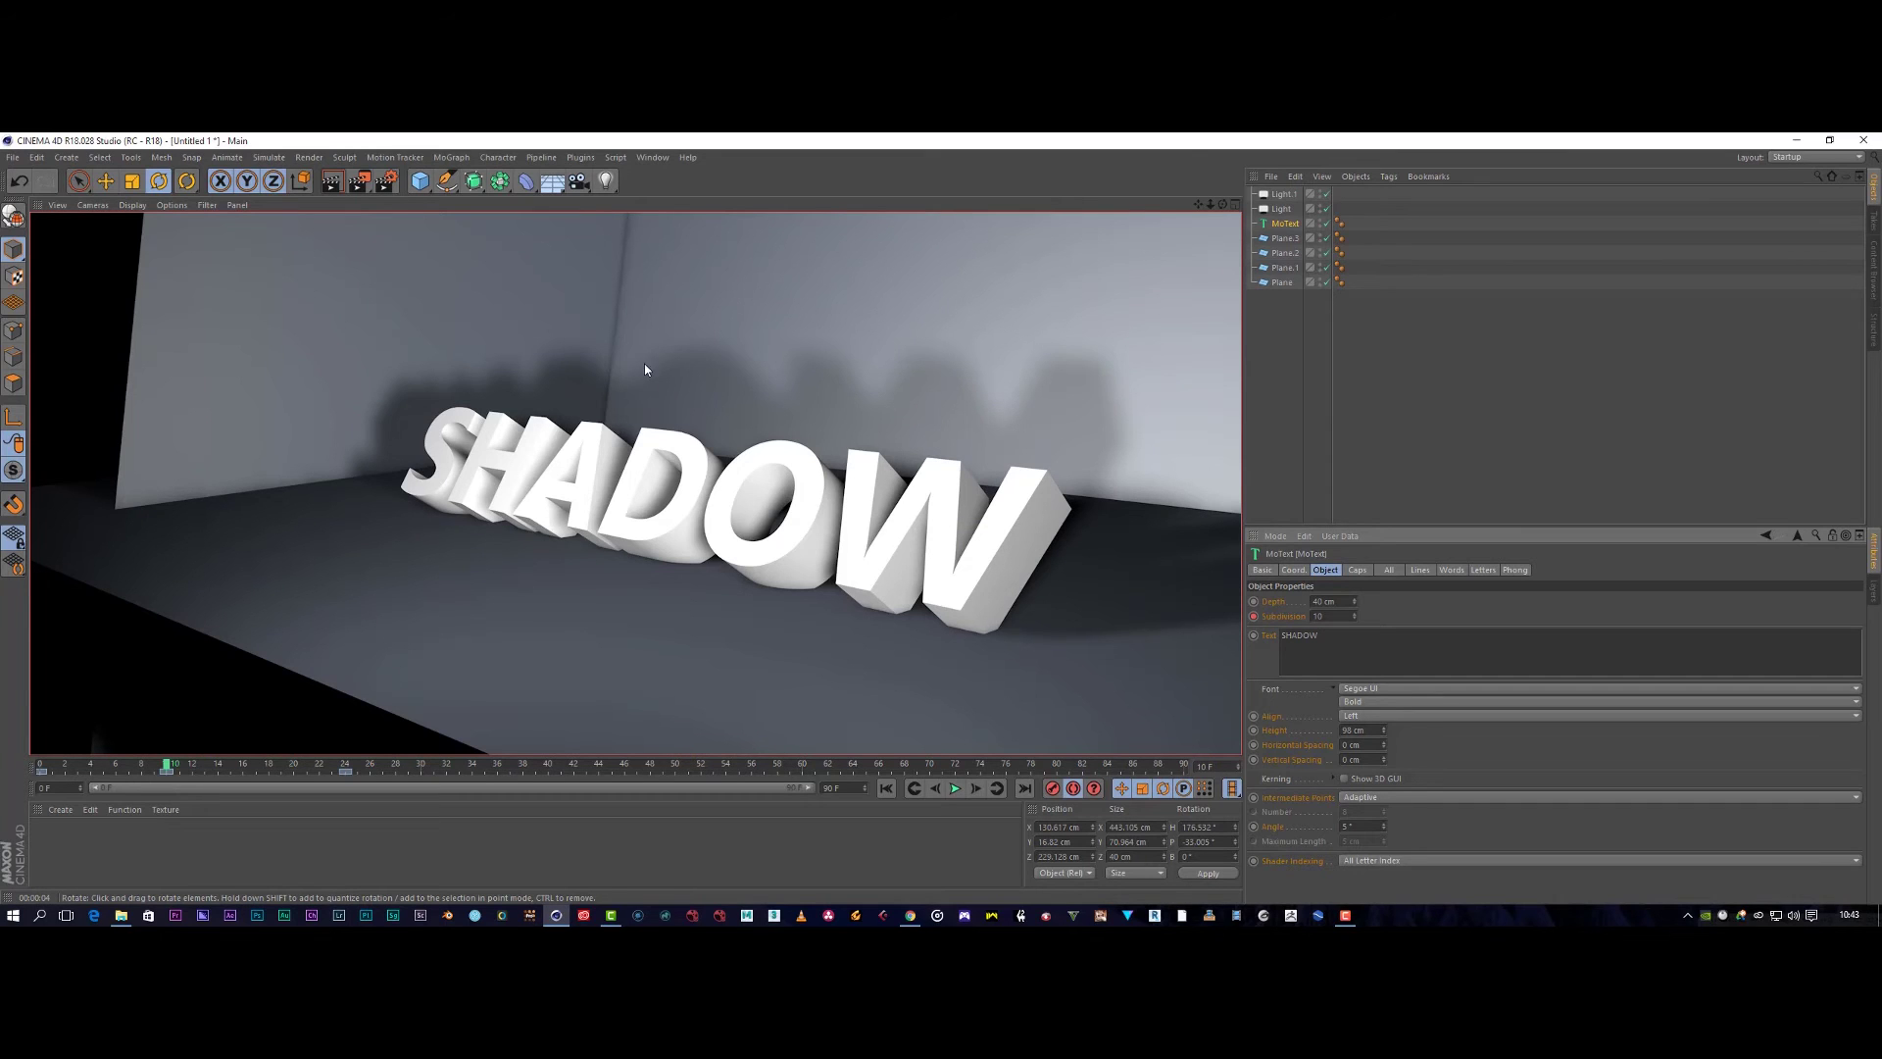
# Set the back wall plane's width and height to 1000 cm.
pyautogui.click(967, 578)
pyautogui.scroll(3, 963, 577)
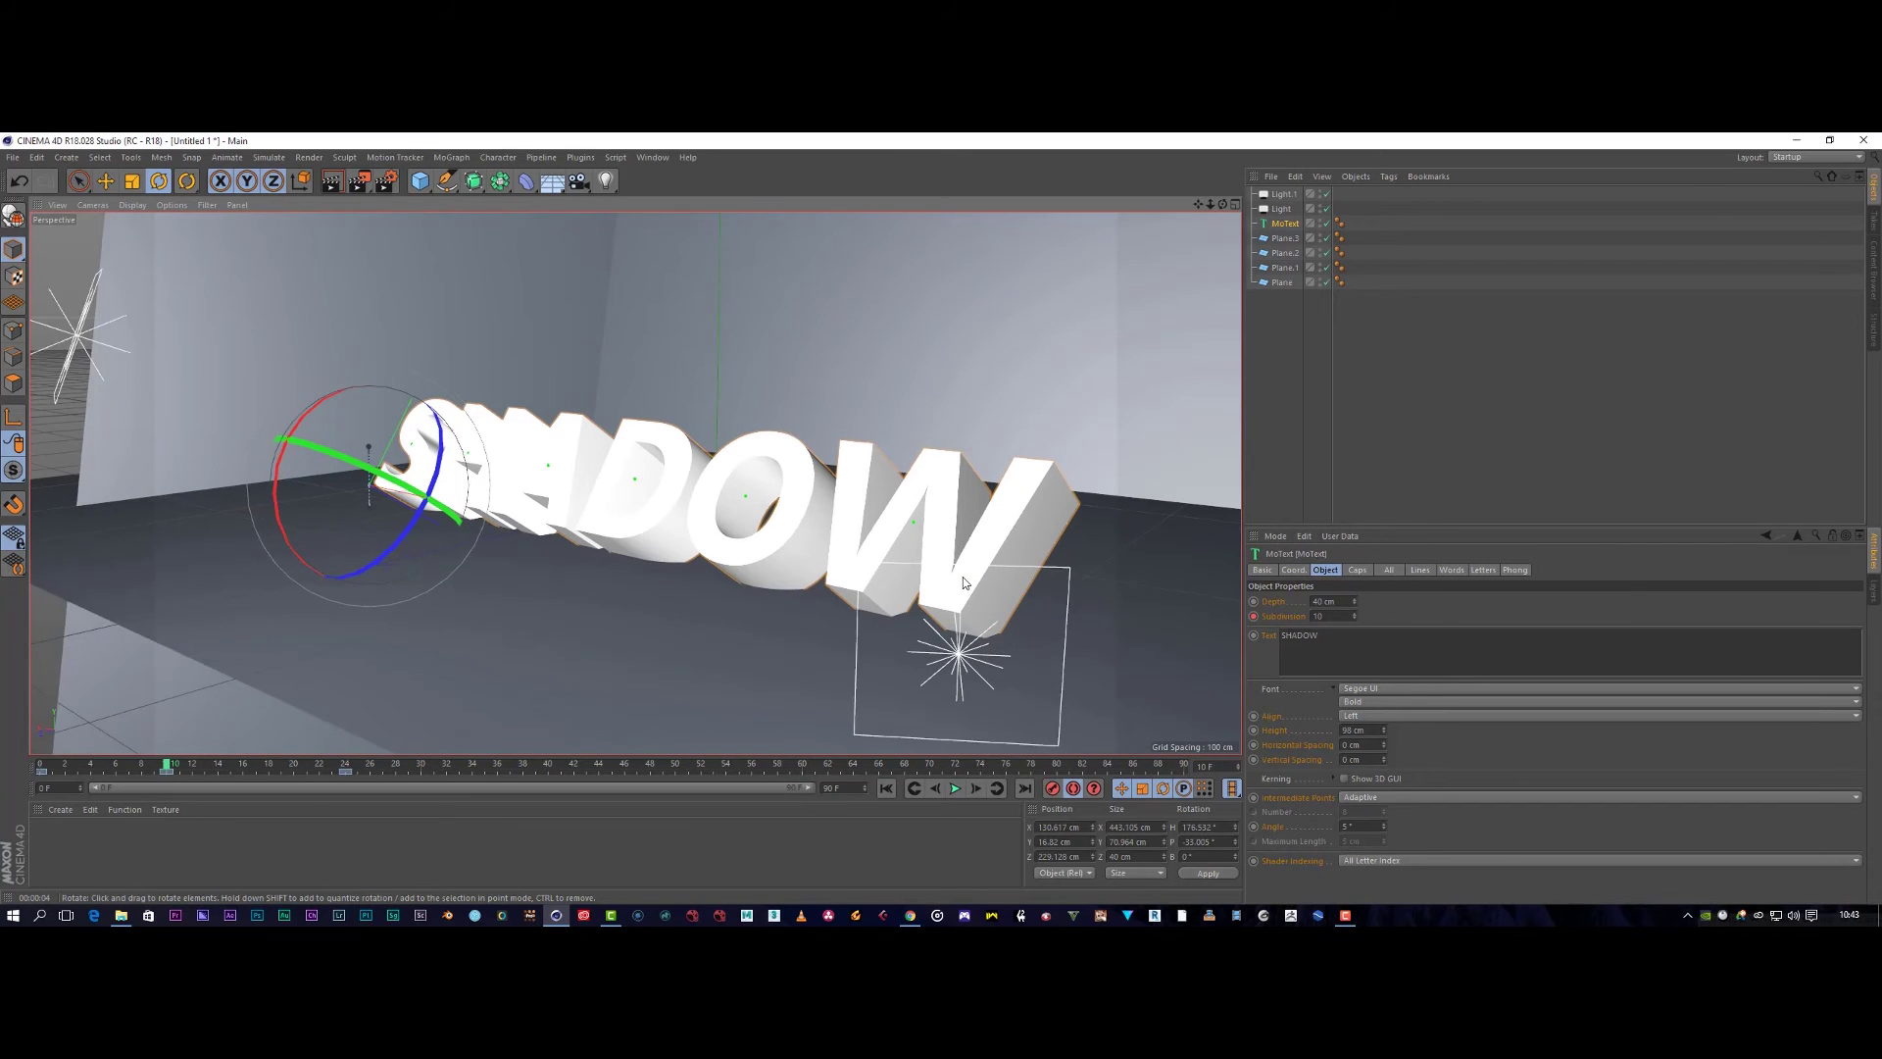
pyautogui.scroll(2, 946, 579)
pyautogui.keyDown('alt'); pyautogui.moveTo(980, 583); pyautogui.dragTo(948, 547); pyautogui.keyUp('alt')
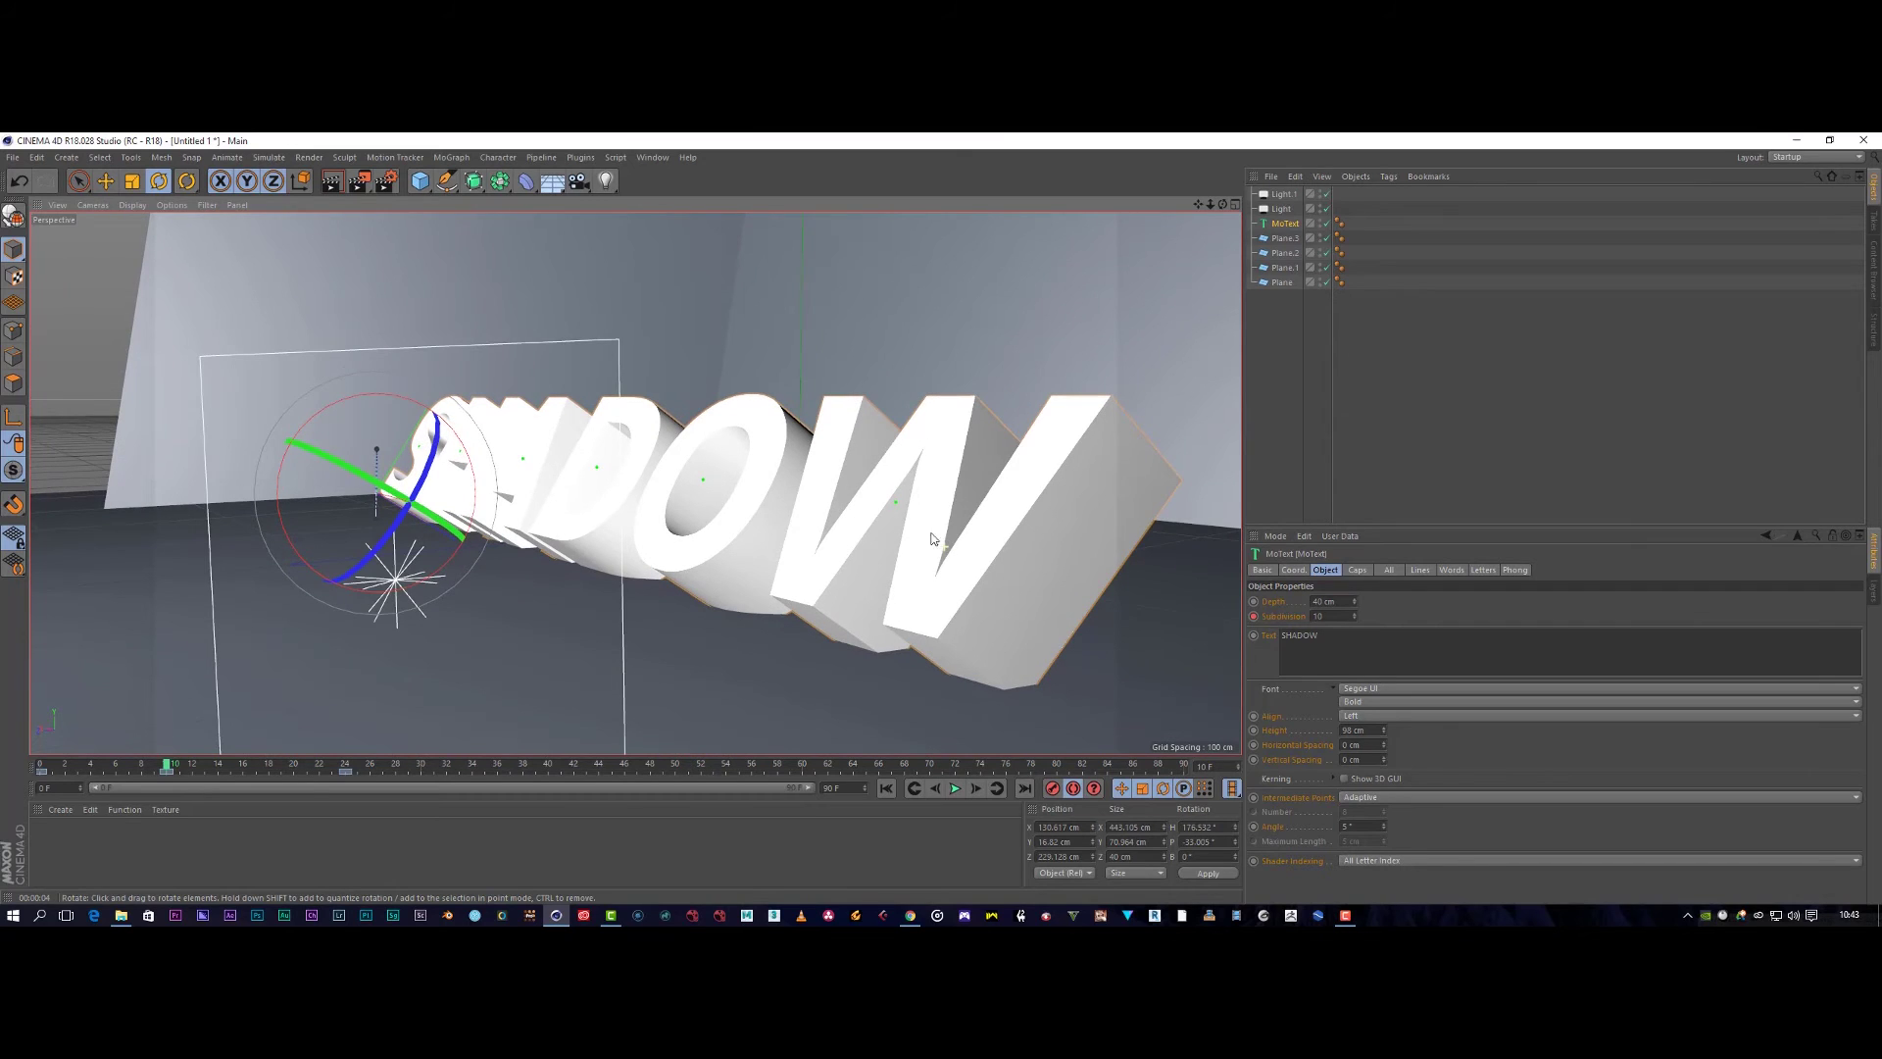
pyautogui.click(236, 293)
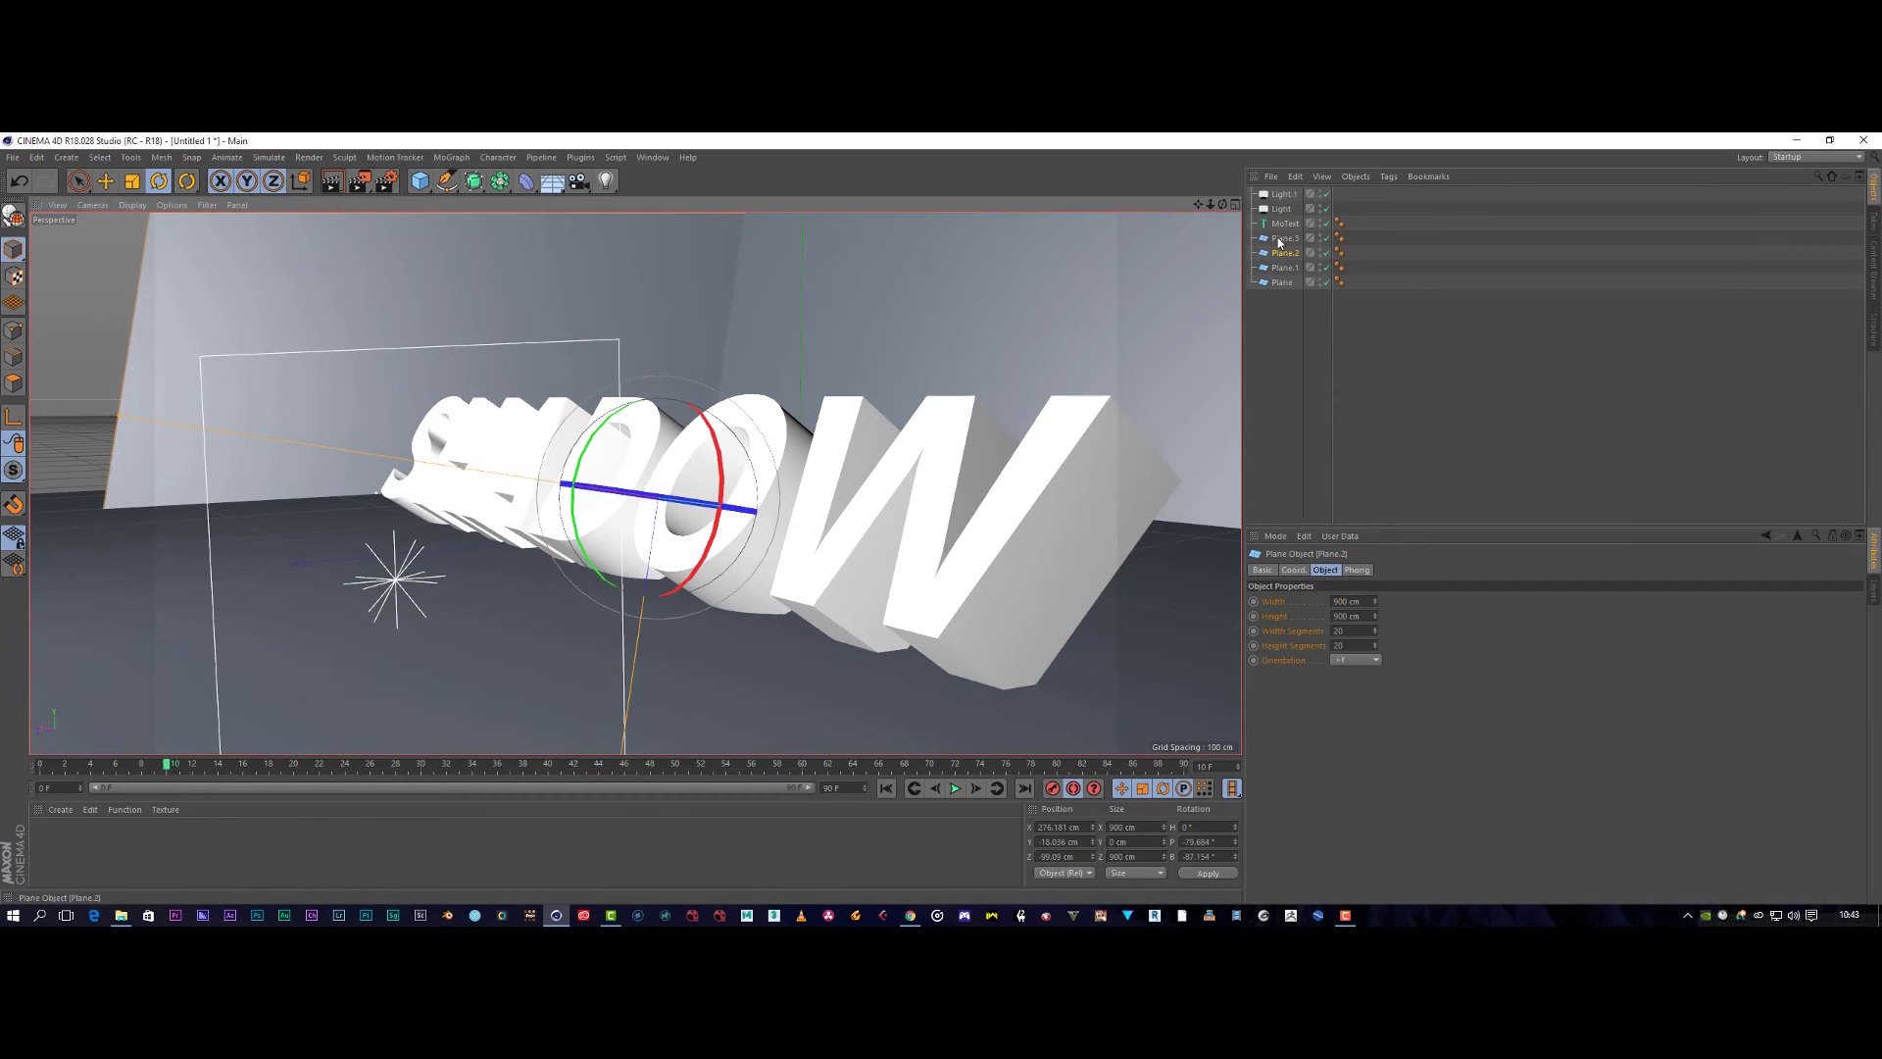
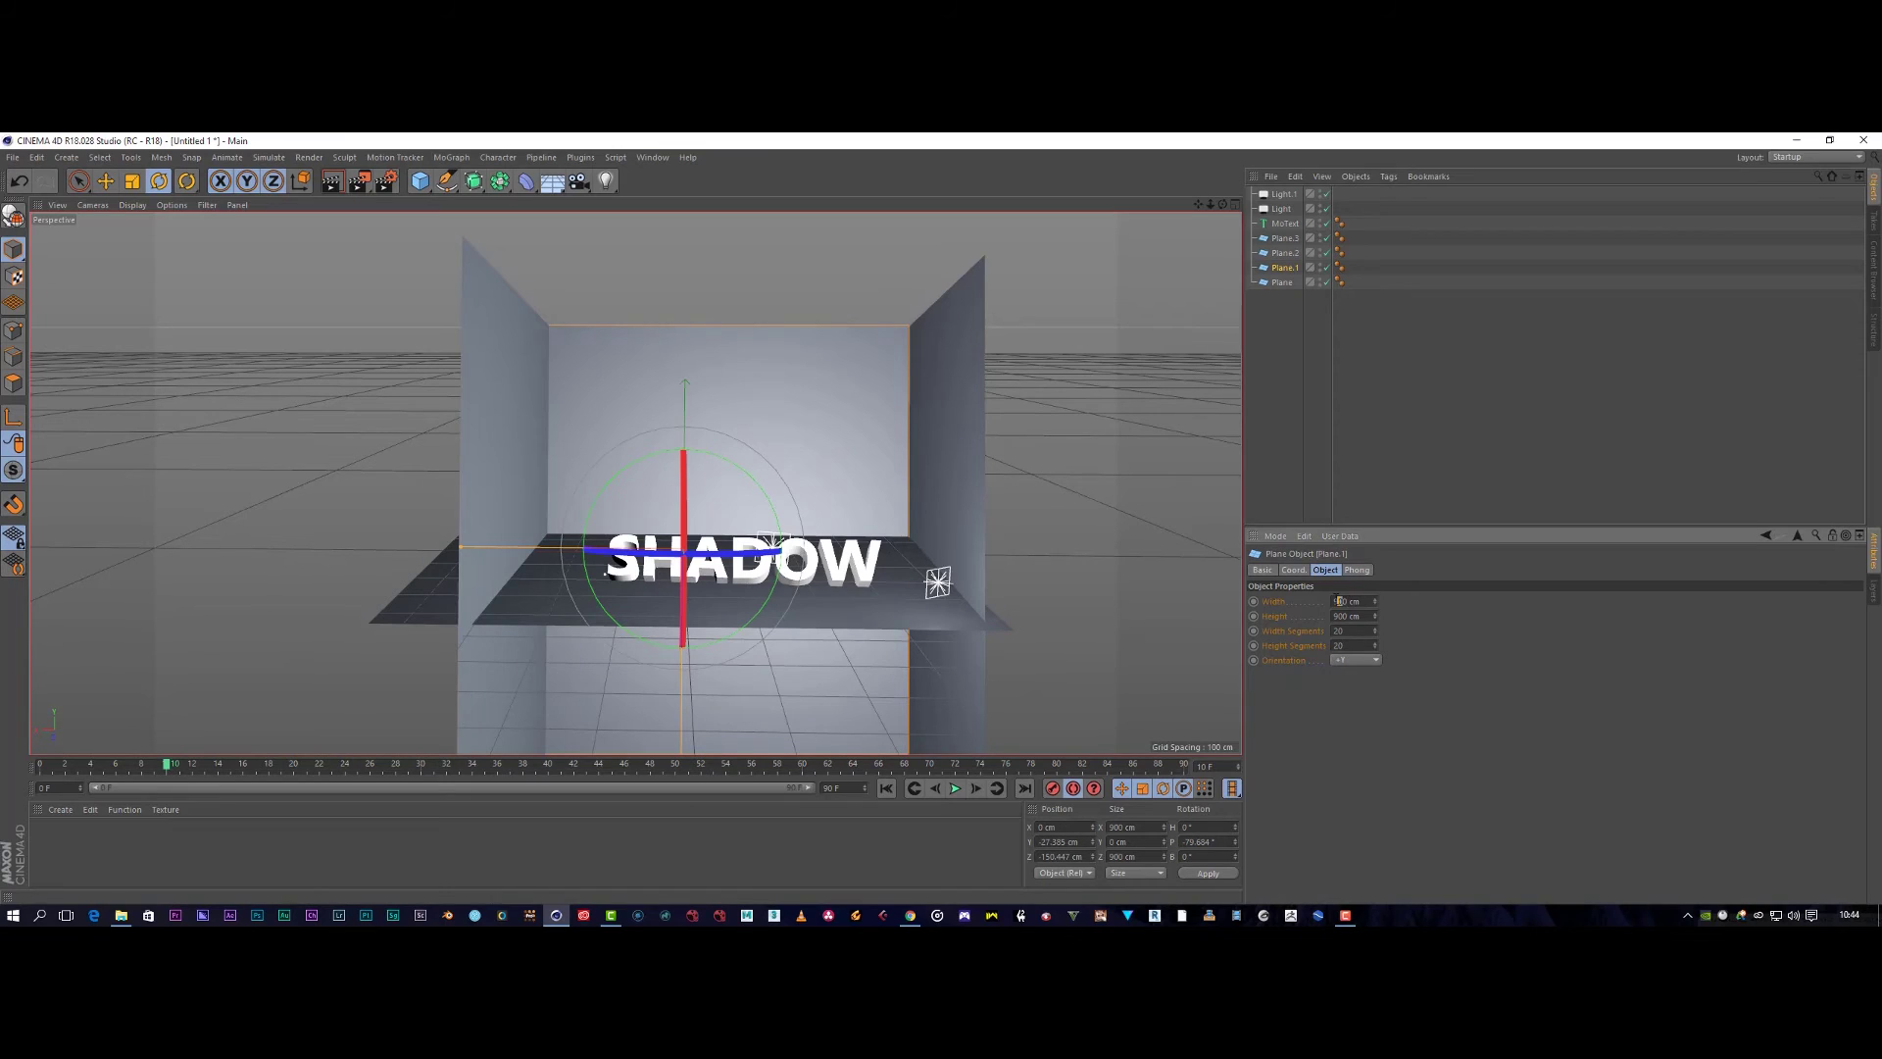
pyautogui.click(1346, 601)
pyautogui.press('BackSpace')
pyautogui.write('1000')
pyautogui.press('Return')
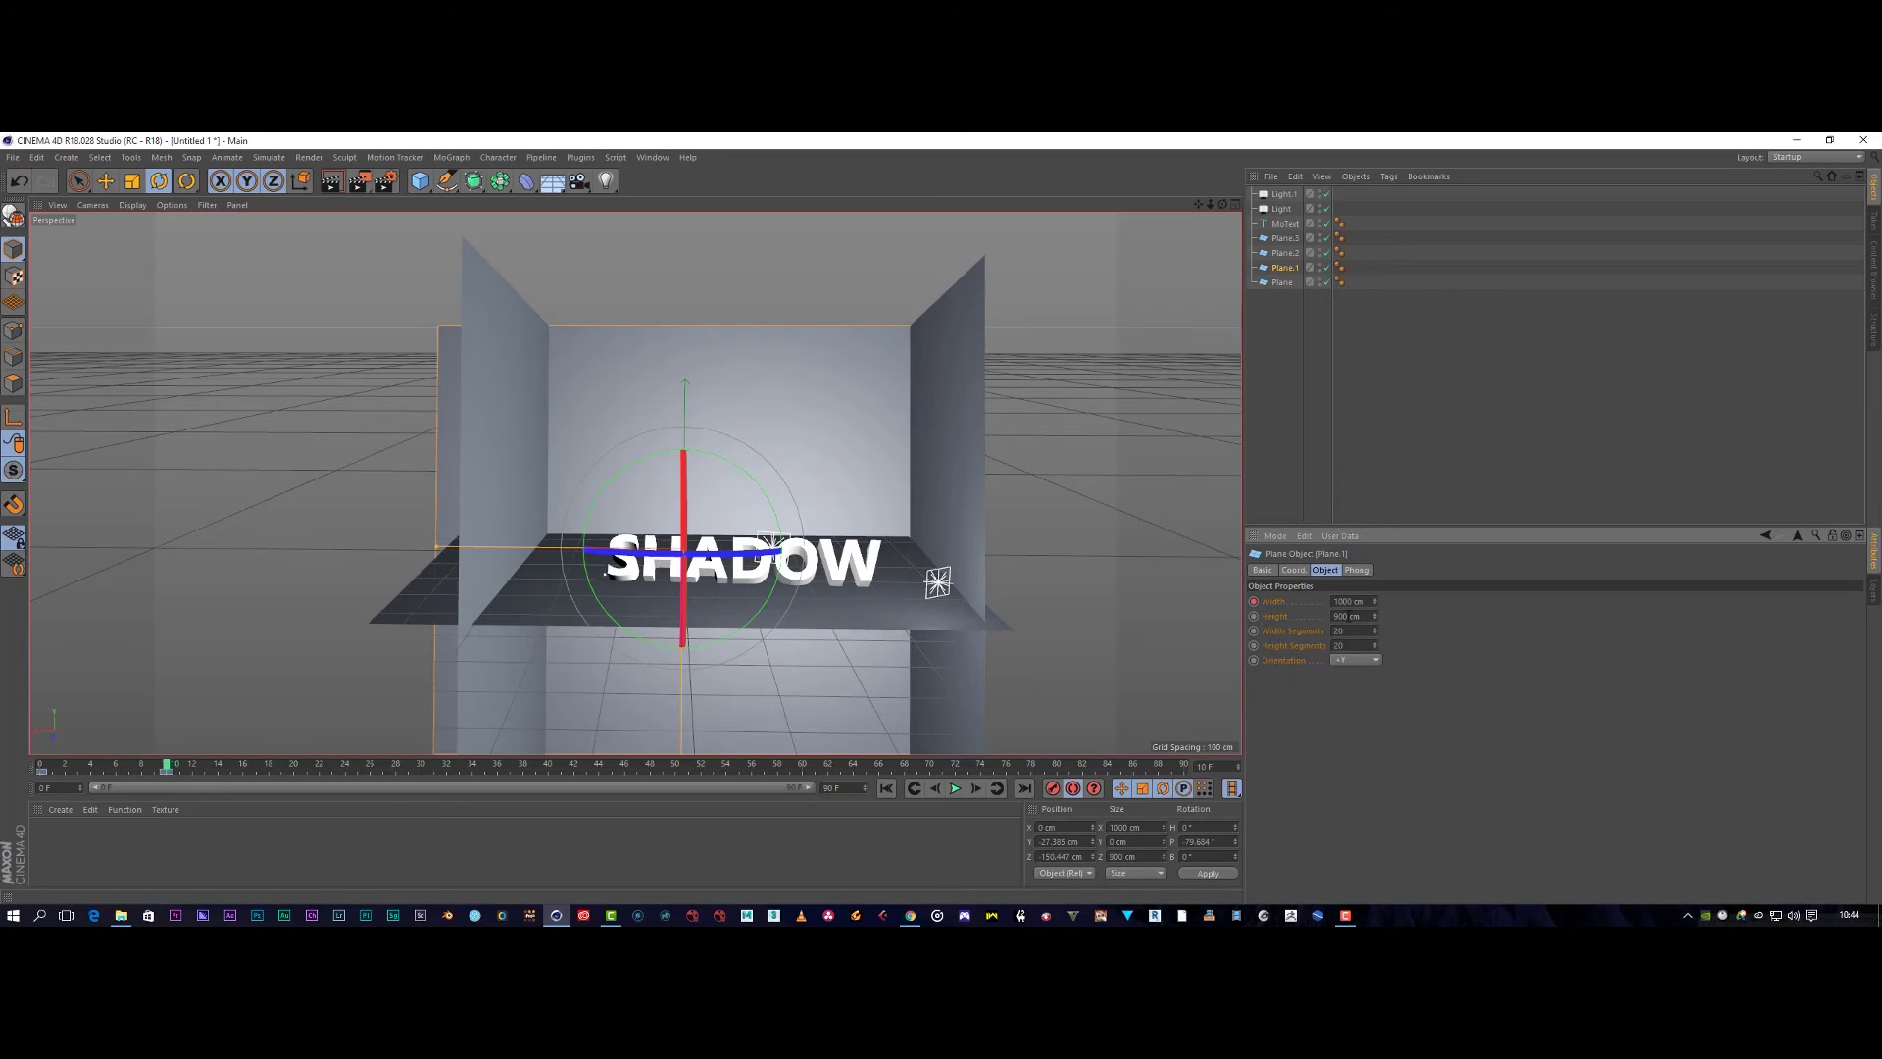
pyautogui.write('1')
pyautogui.press('Return')
pyautogui.write('000')
pyautogui.press('Return')
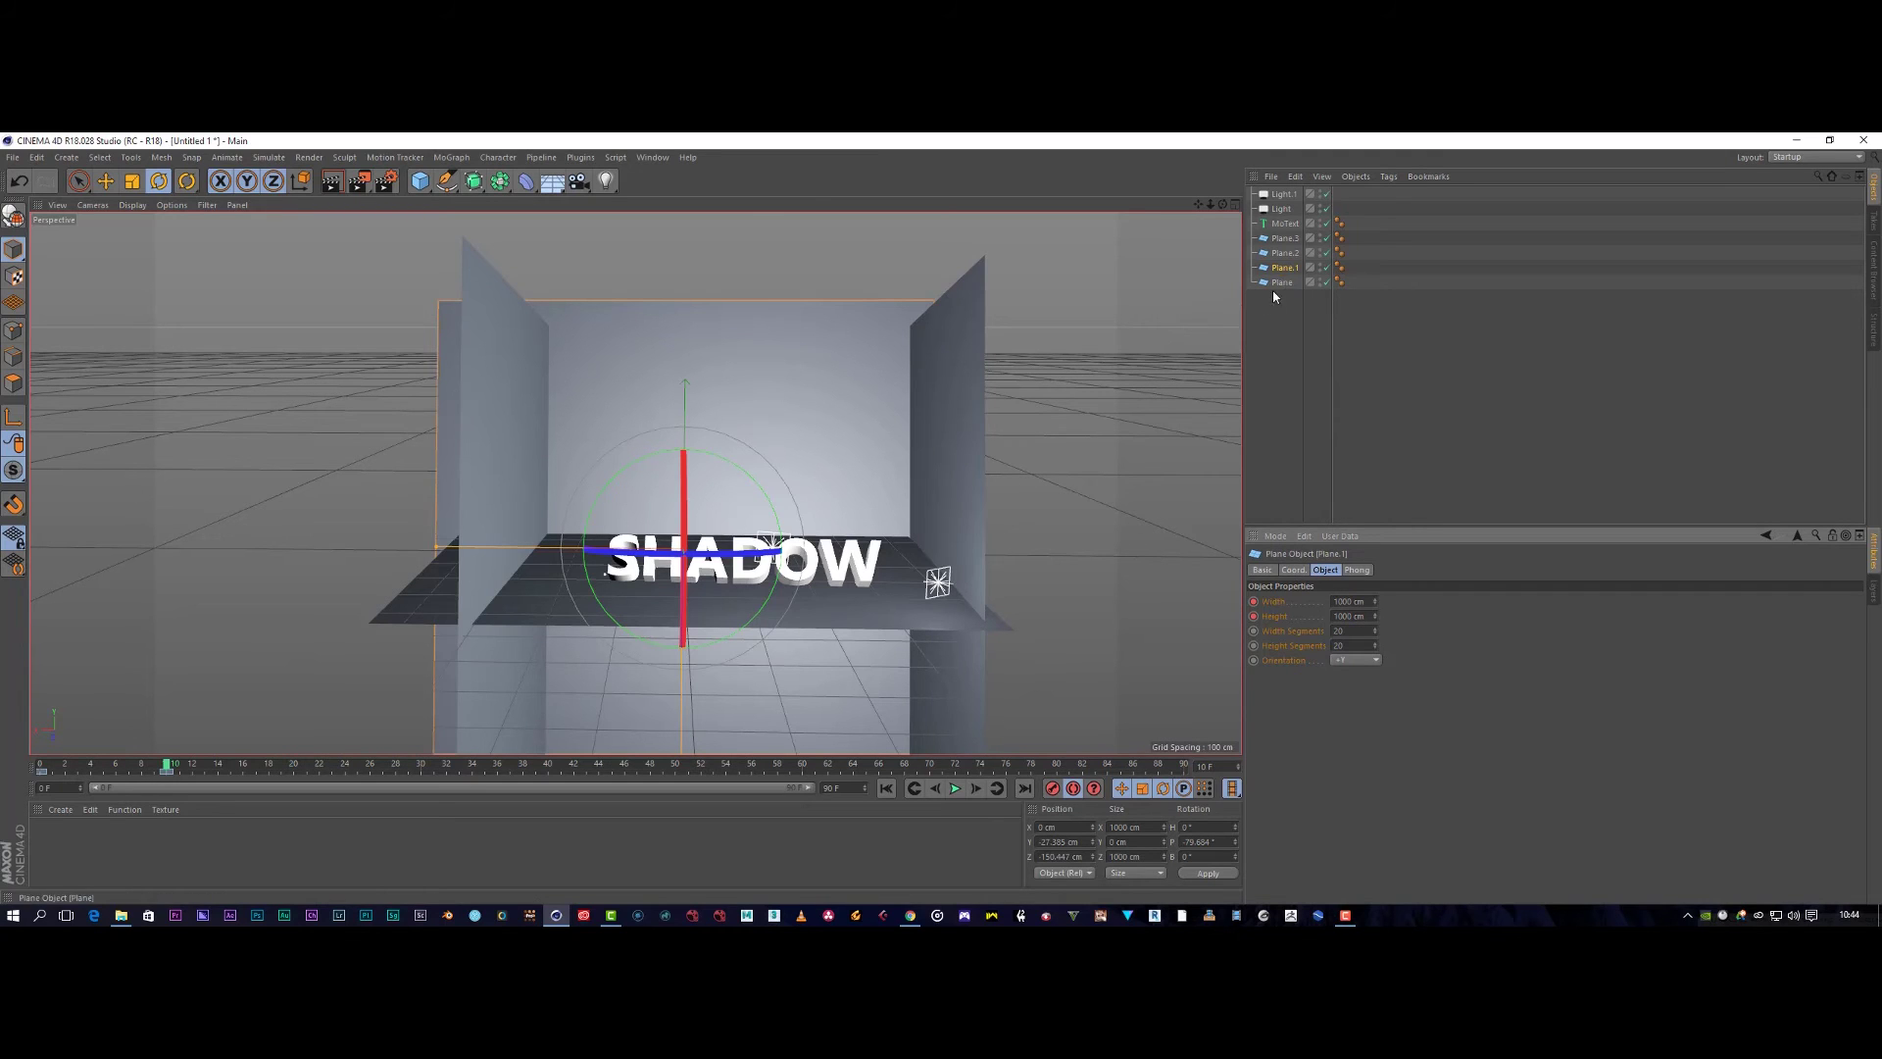
# Move the side wall on the W side outward to about X -512 cm and raise it slightly.
pyautogui.click(1286, 254)
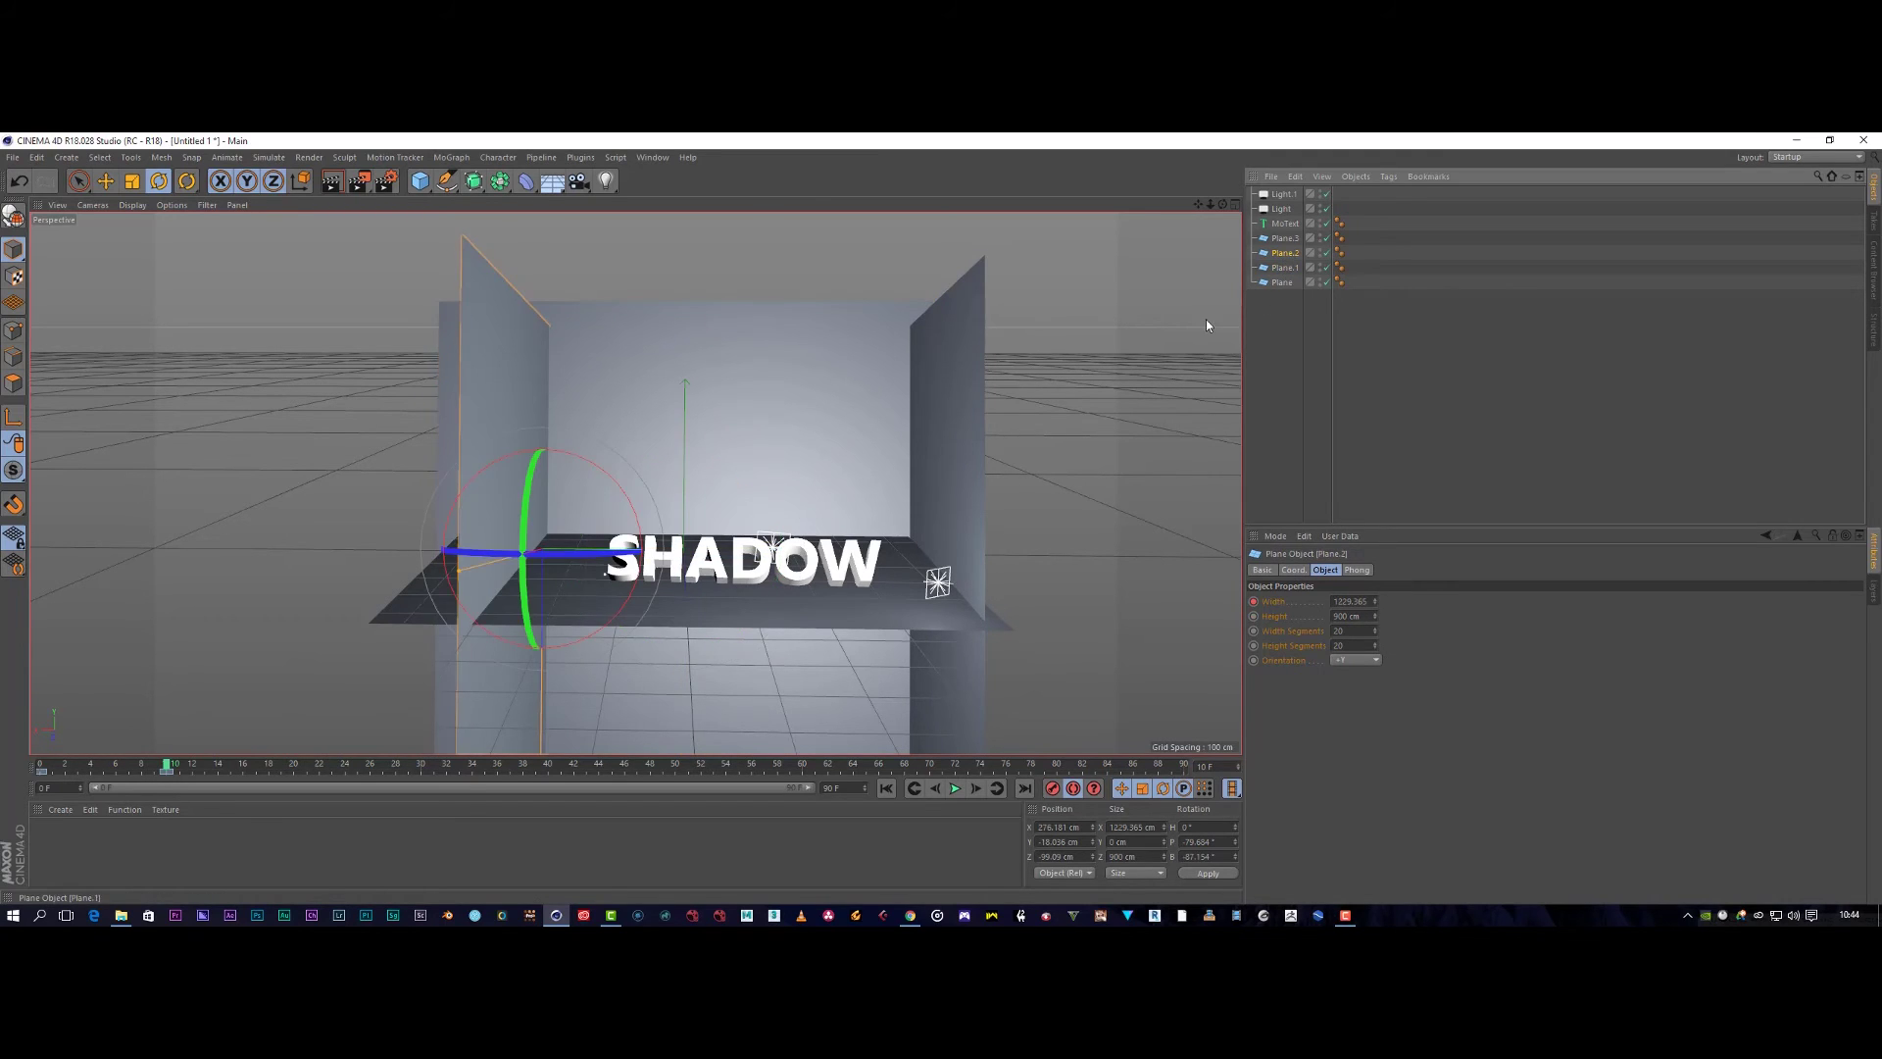
pyautogui.click(1283, 239)
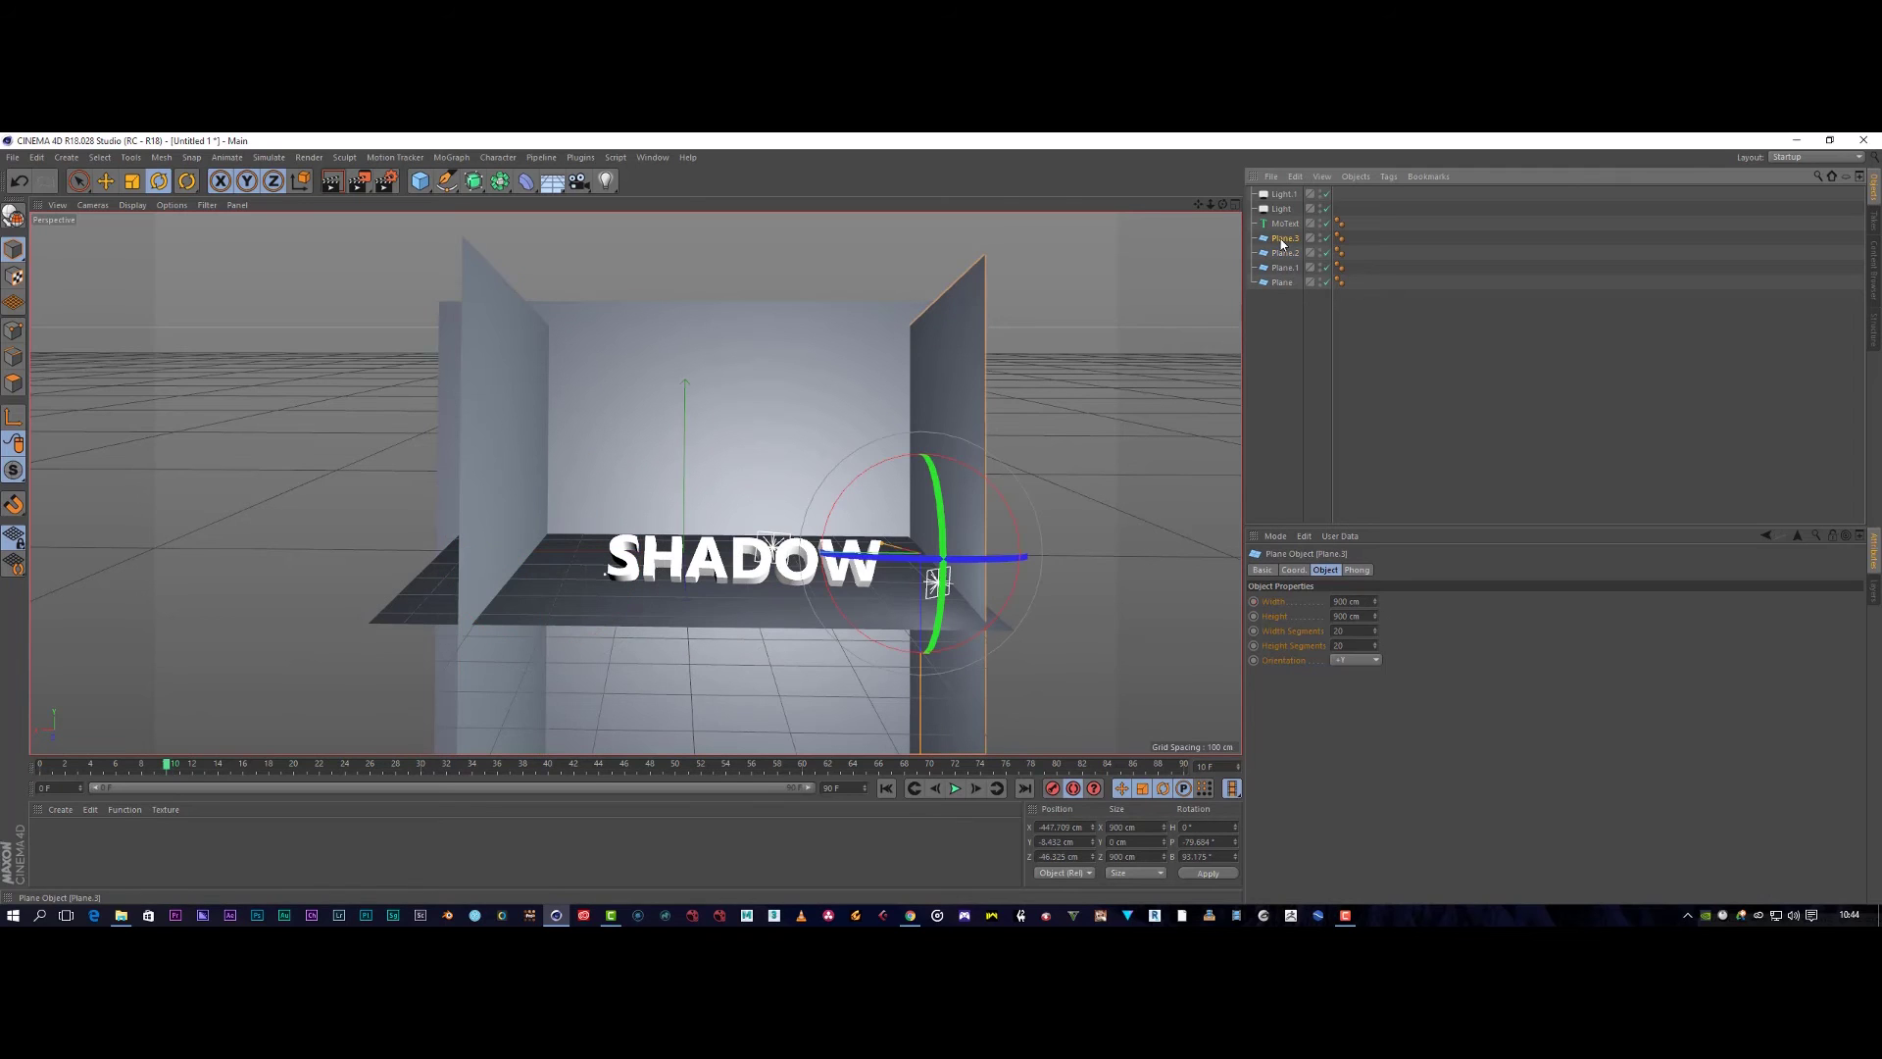
pyautogui.click(105, 181)
pyautogui.moveTo(762, 556); pyautogui.dragTo(796, 558)
pyautogui.moveTo(951, 715); pyautogui.dragTo(961, 690)
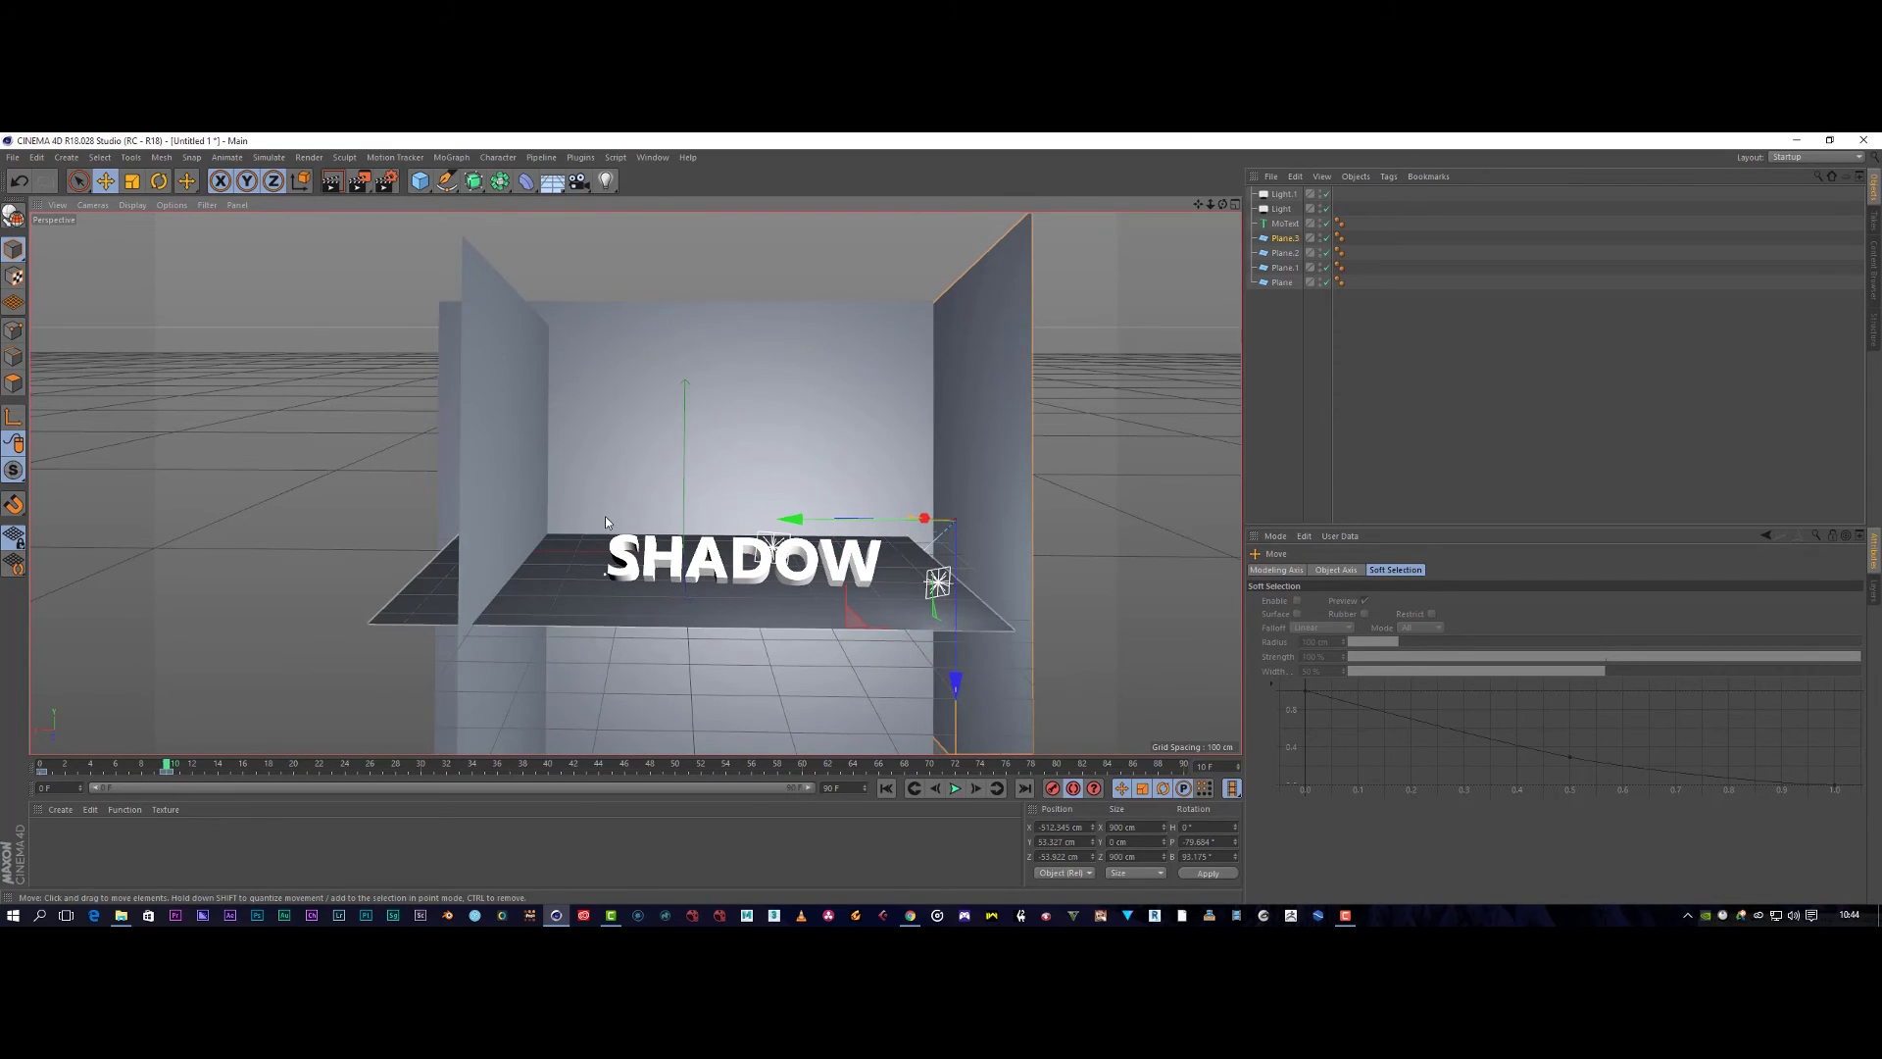
# Move the side wall on the S side outward to about X 420 cm and raise it slightly.
pyautogui.click(520, 481)
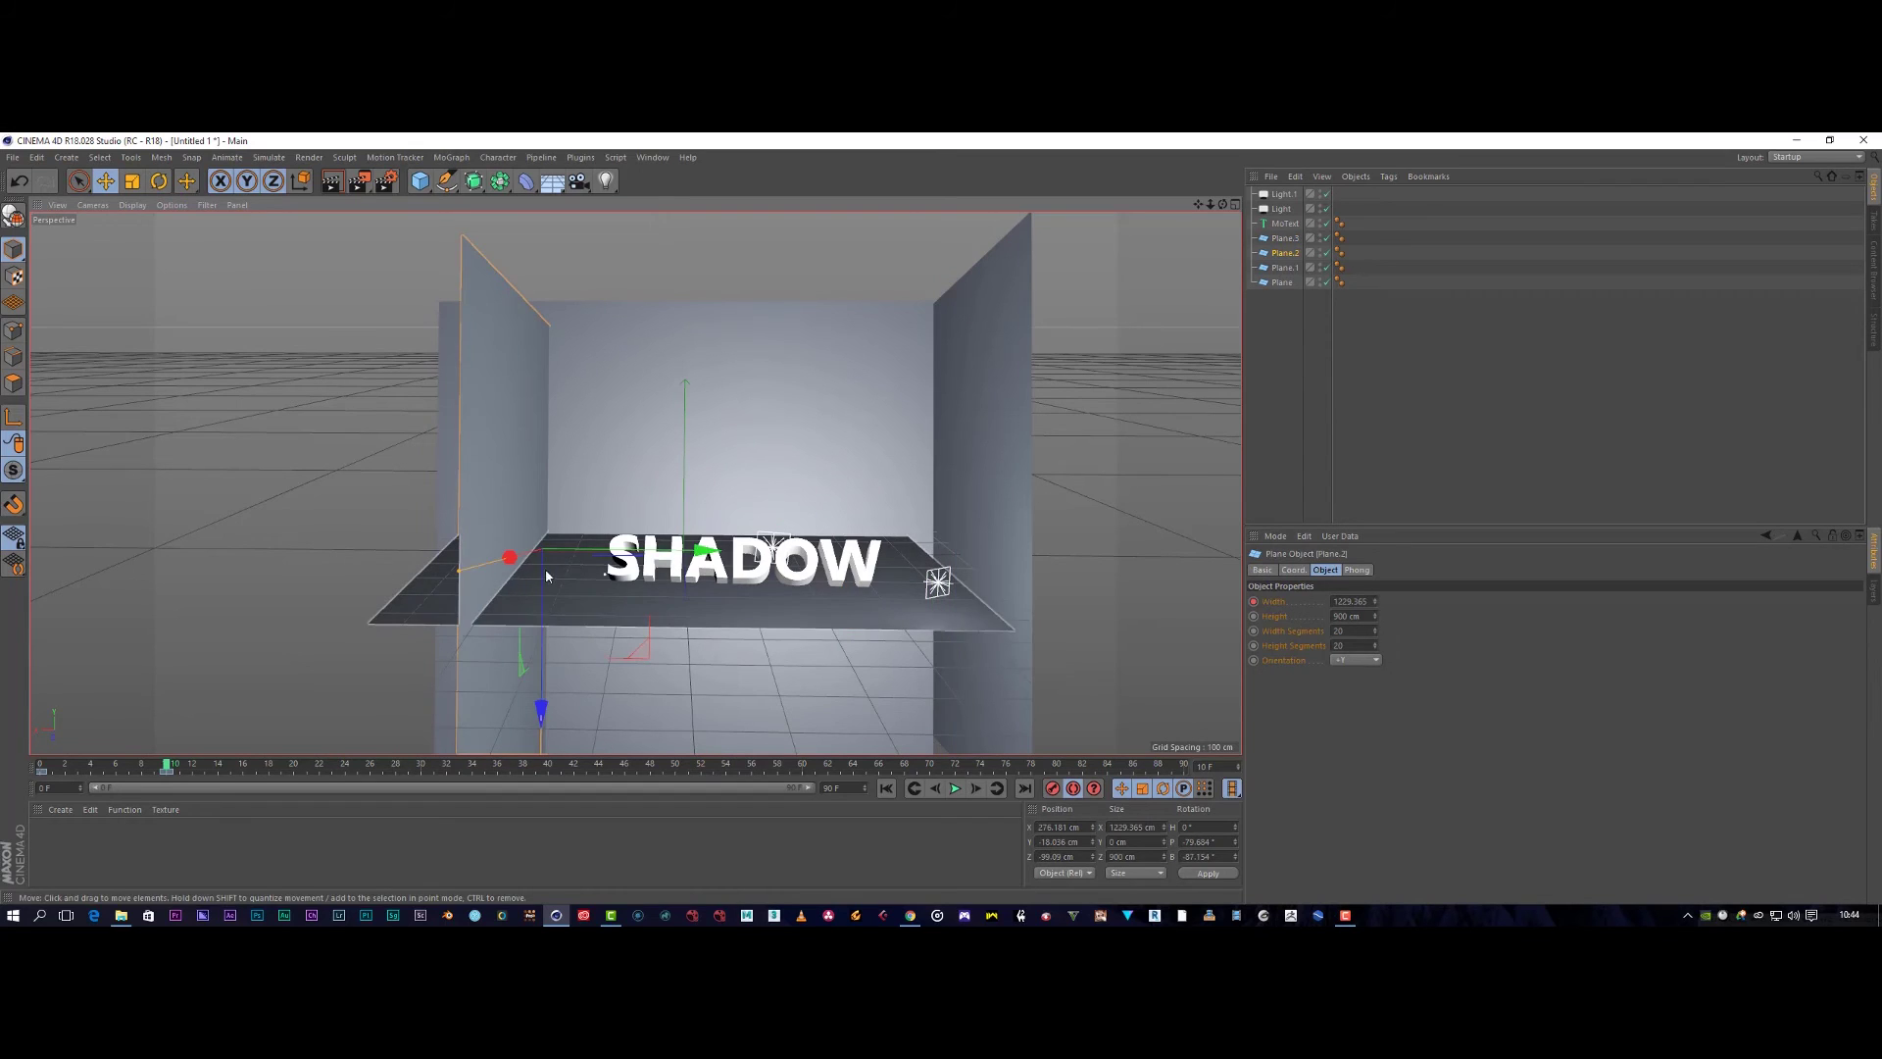
pyautogui.moveTo(705, 556); pyautogui.dragTo(625, 538)
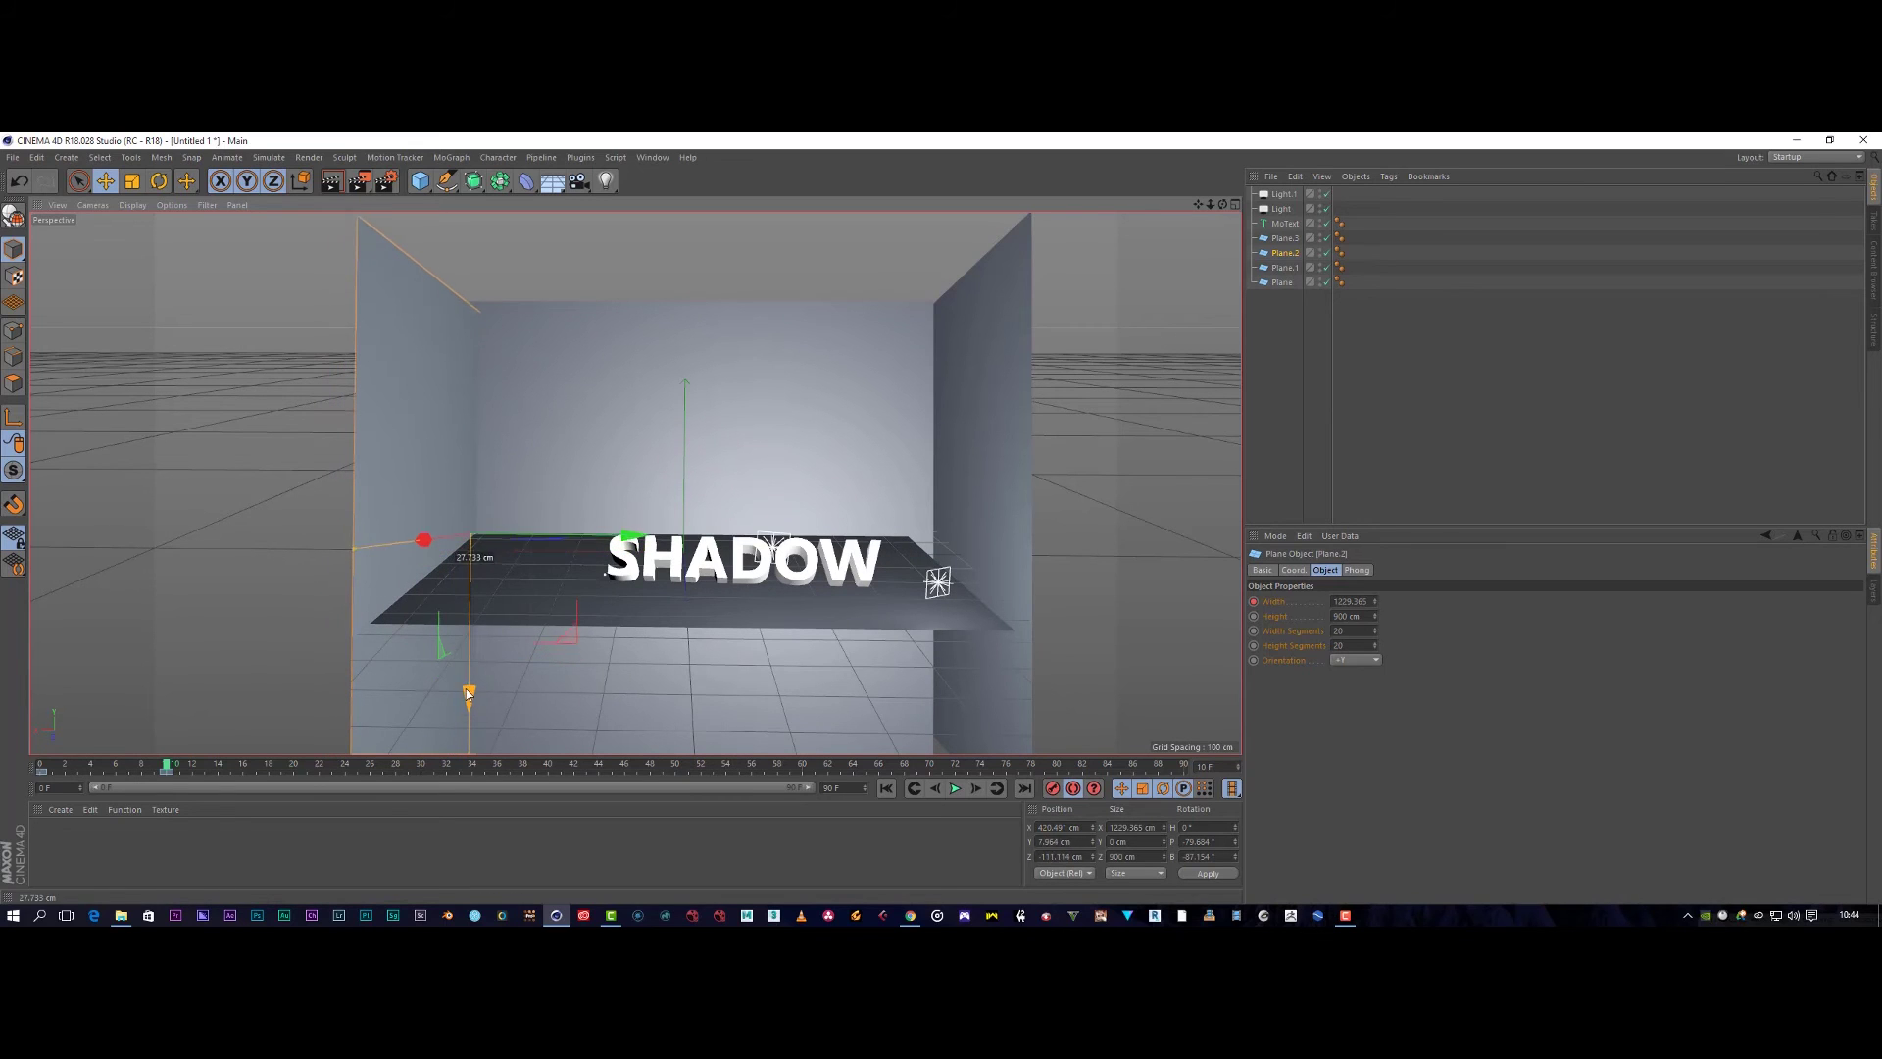
pyautogui.moveTo(467, 686); pyautogui.dragTo(581, 626)
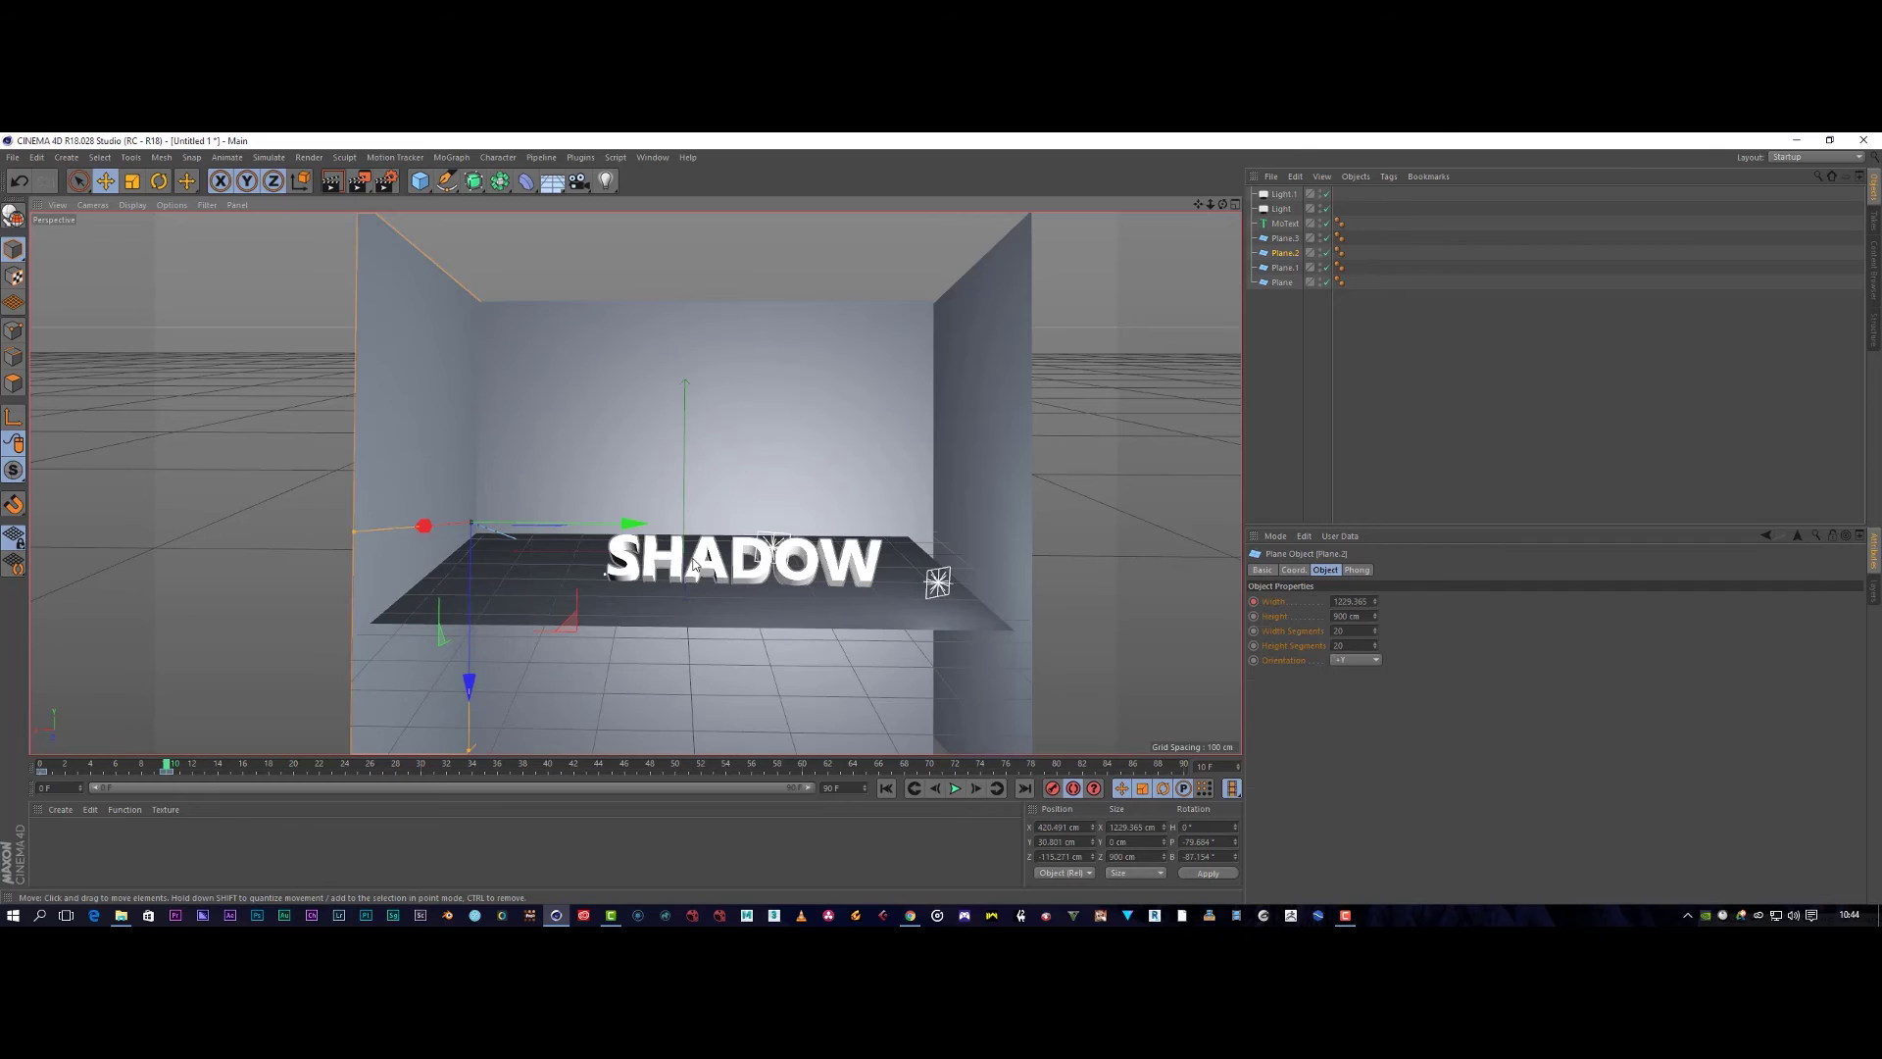
pyautogui.click(693, 564)
pyautogui.moveTo(780, 582); pyautogui.dragTo(756, 578)
pyautogui.click(38, 157)
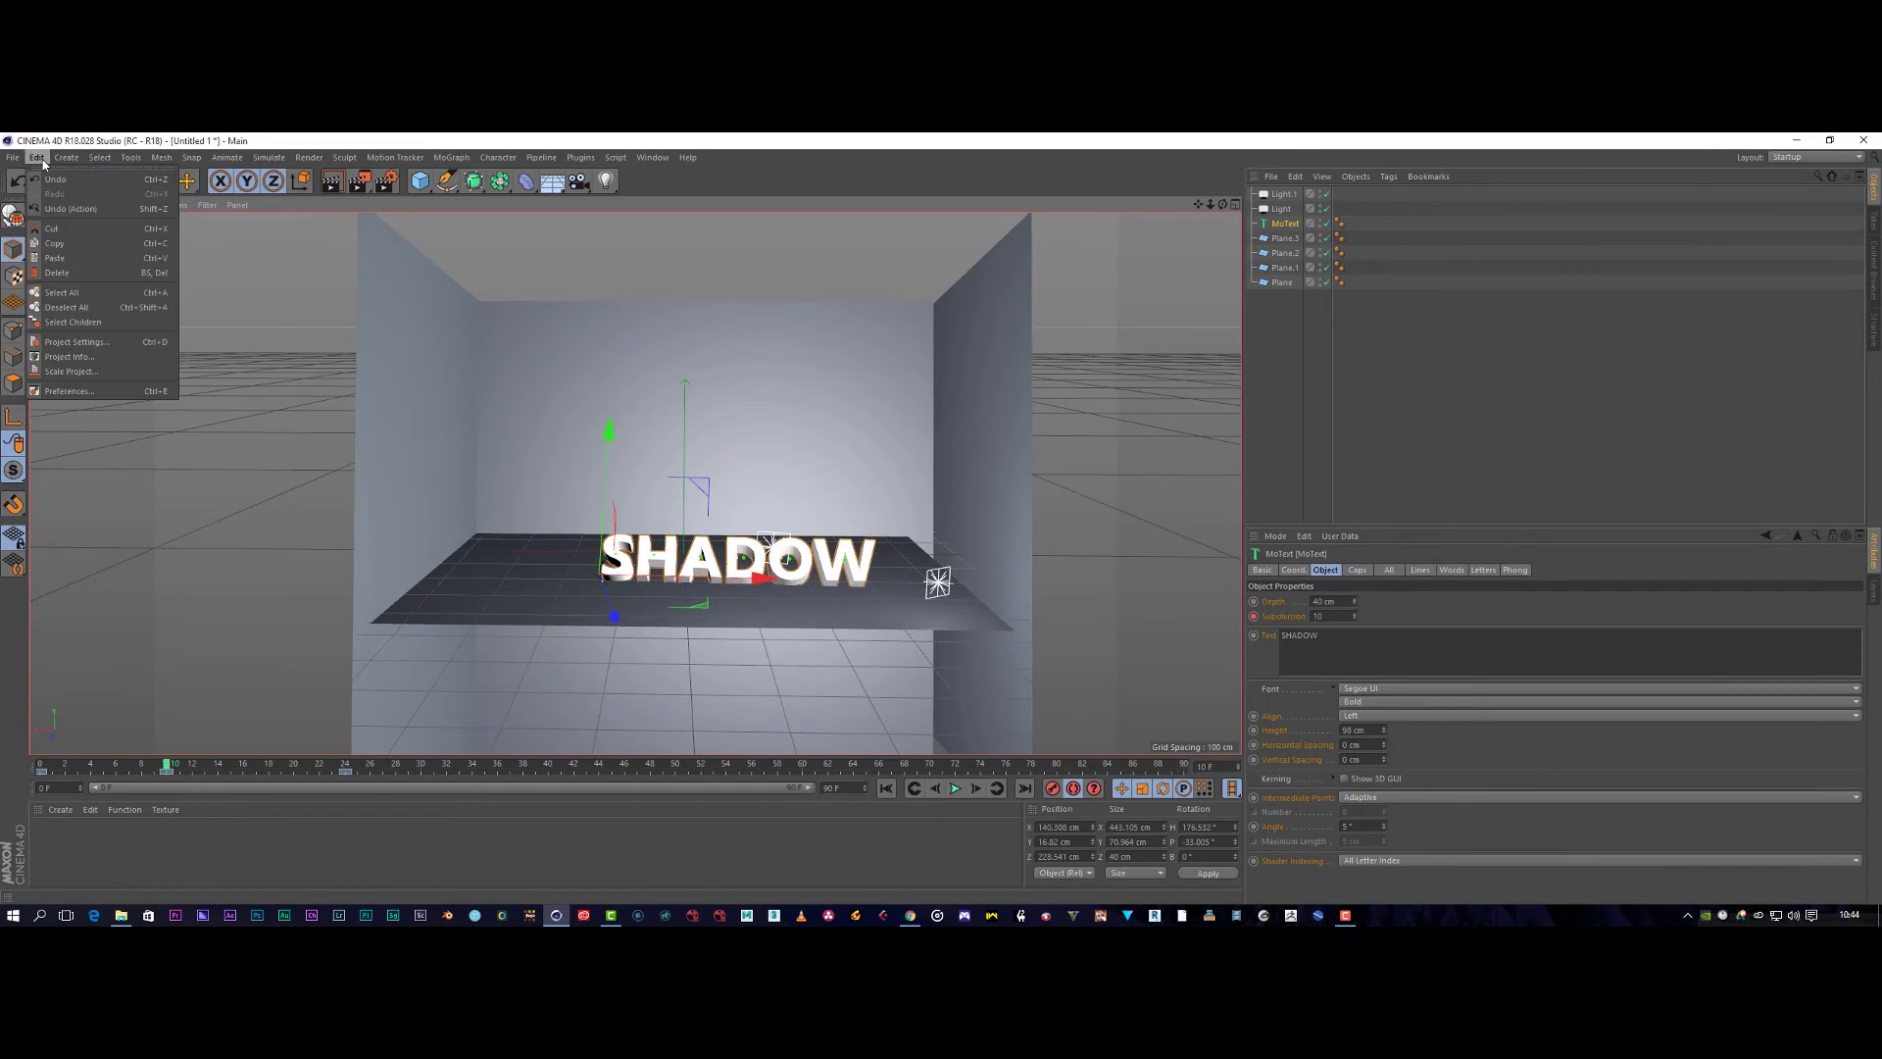
pyautogui.click(55, 179)
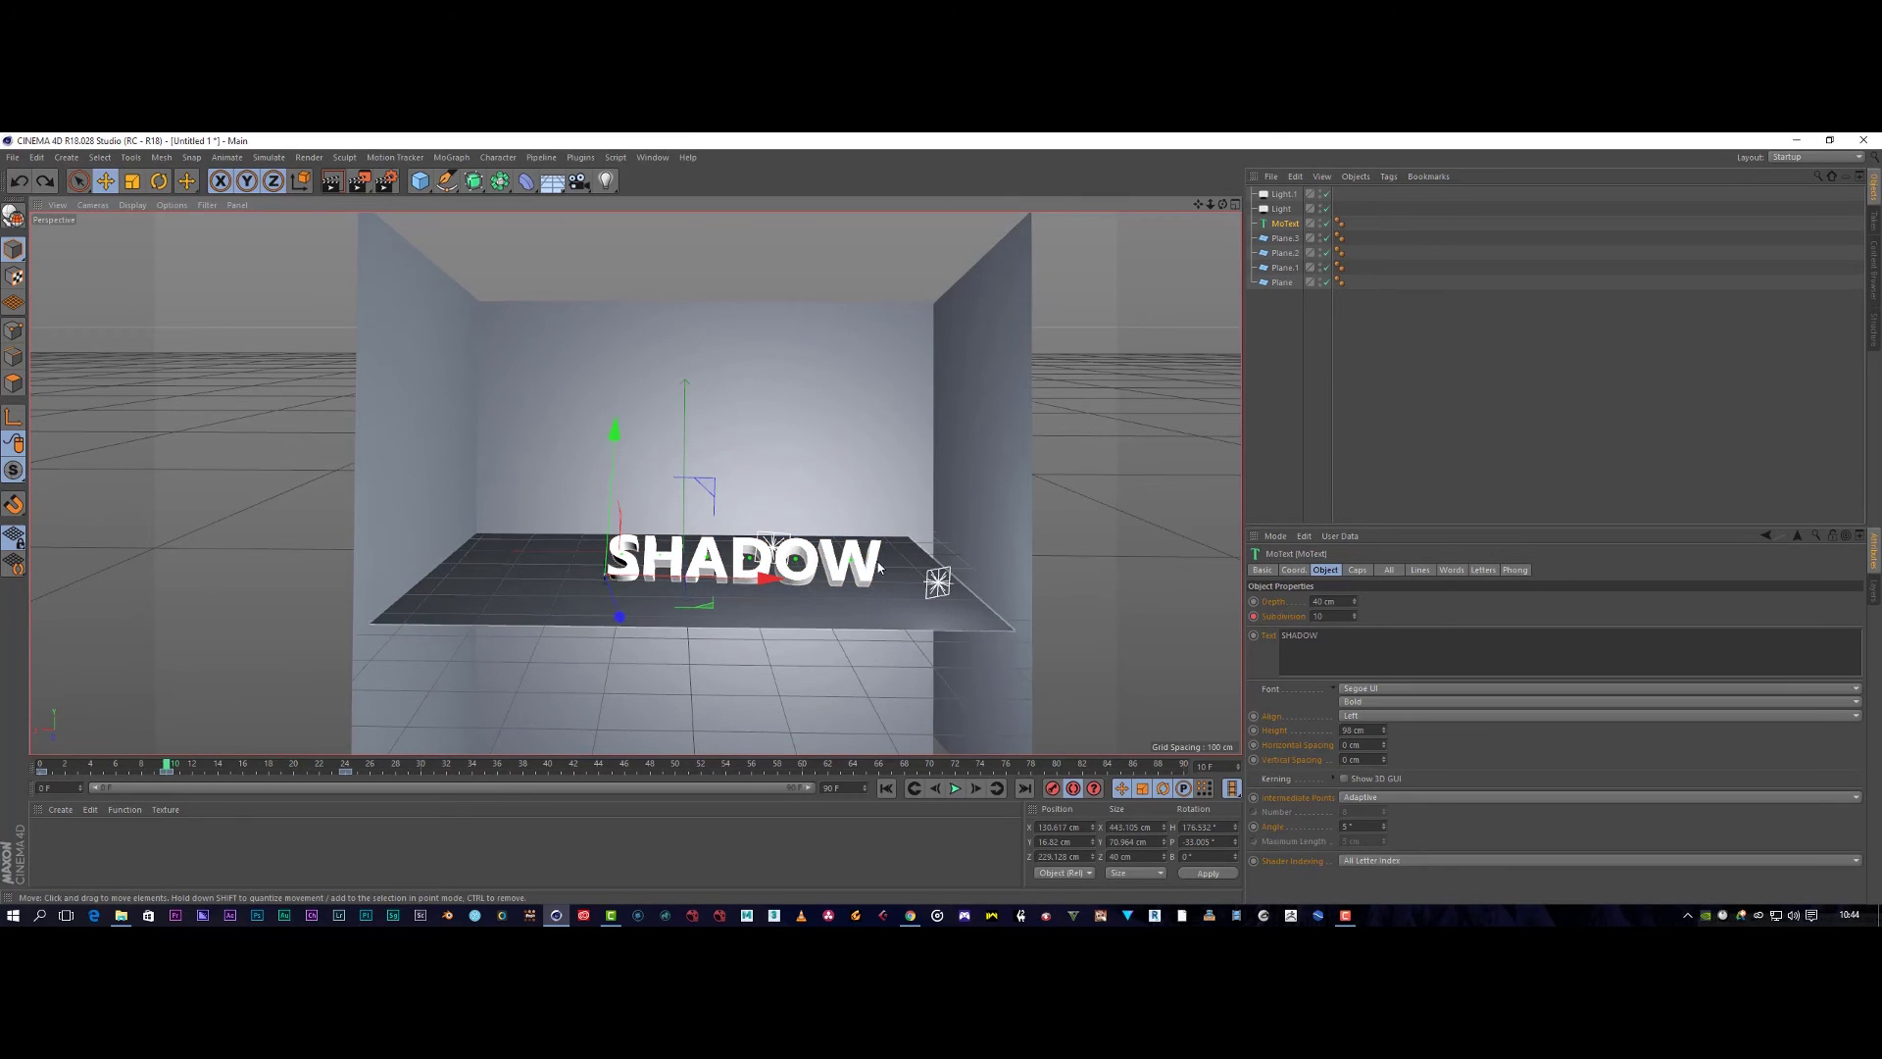
# Set the floor plane's width to 1000 cm and render a close view of the text in the enlarged room.
pyautogui.scroll(5, 879, 566)
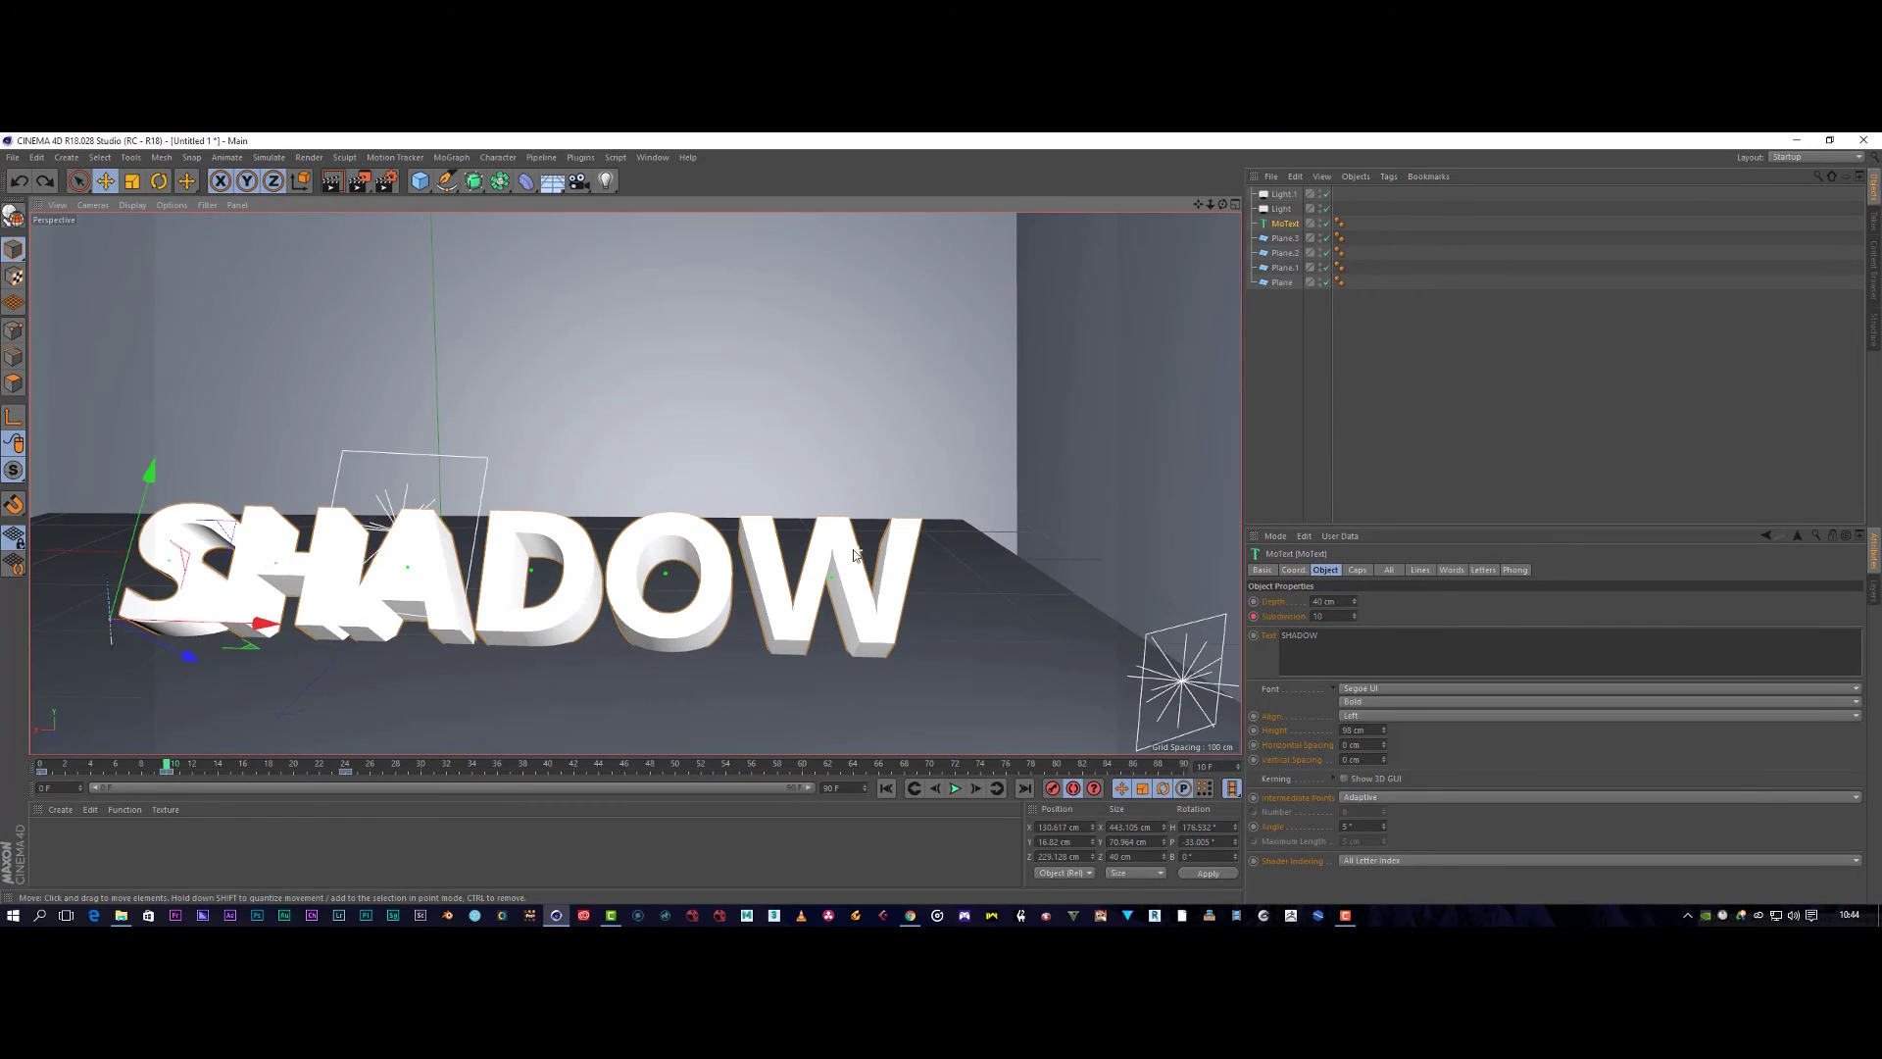
pyautogui.keyDown('alt'); pyautogui.moveTo(862, 567); pyautogui.dragTo(796, 575); pyautogui.keyUp('alt')
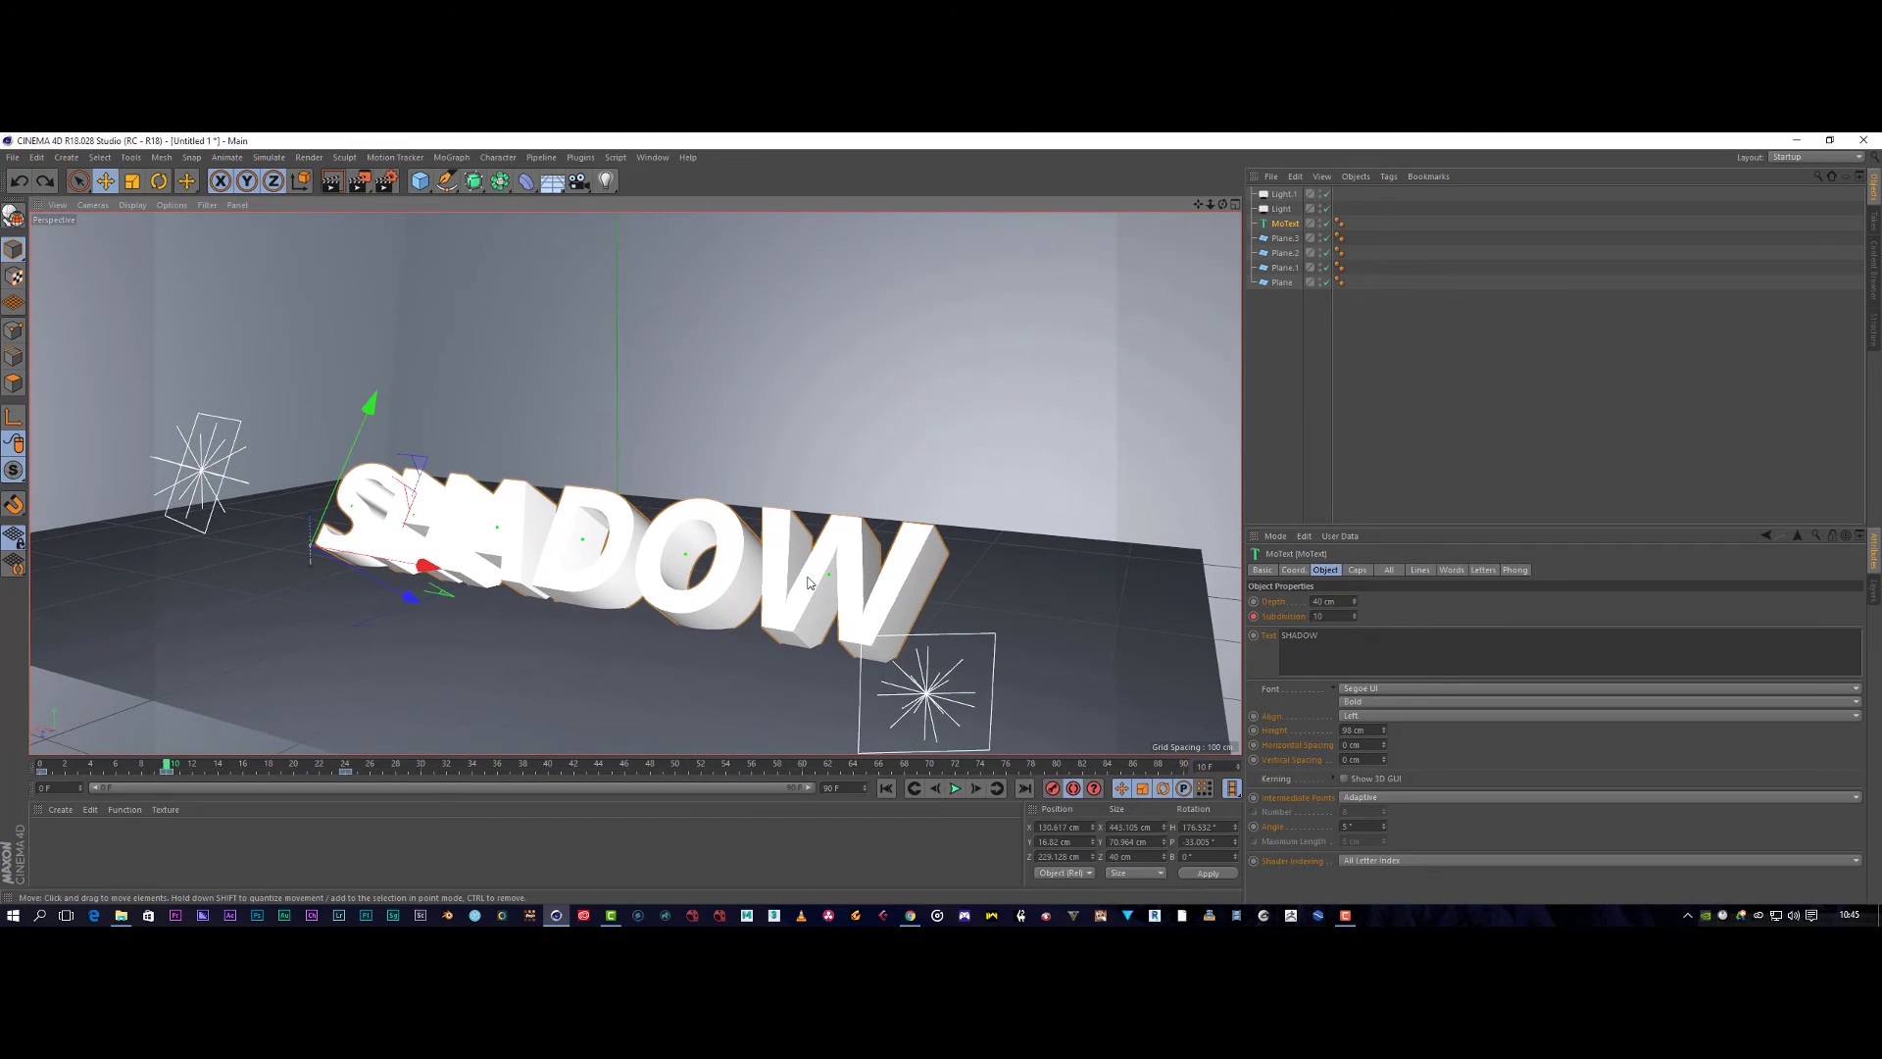
pyautogui.click(974, 610)
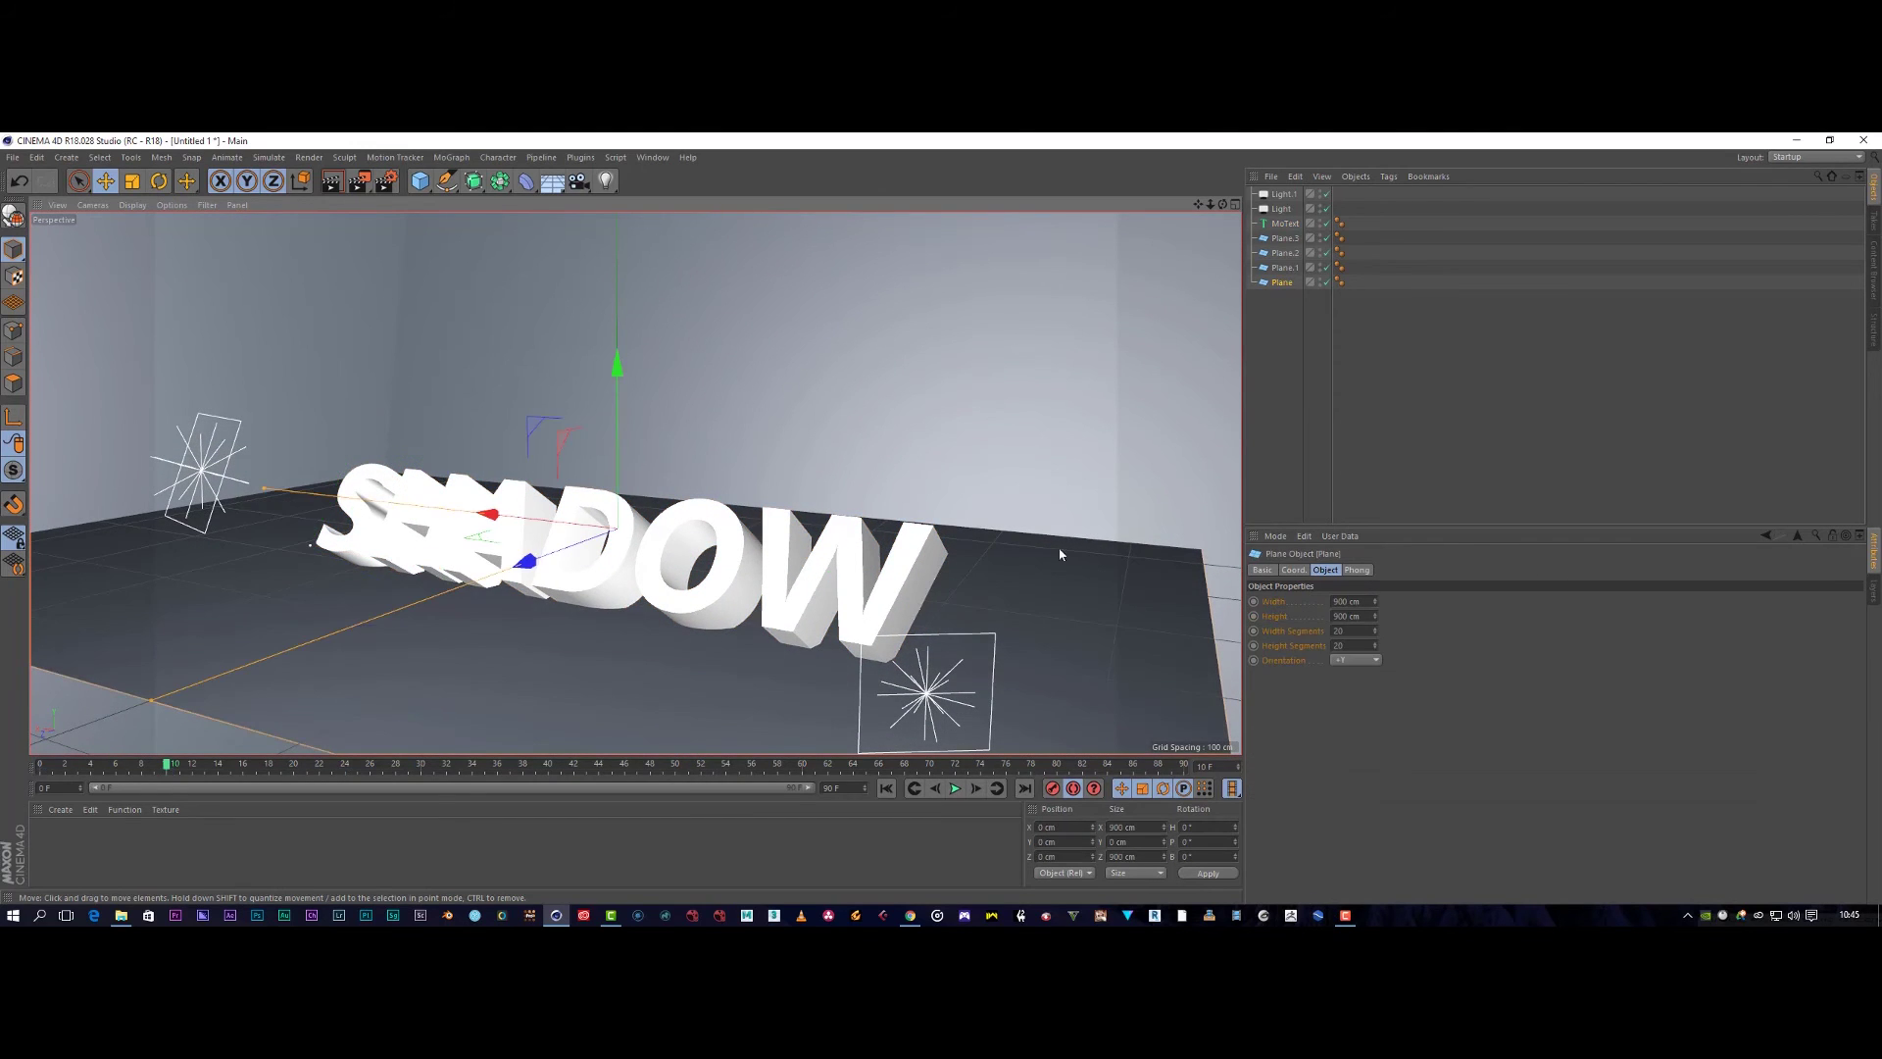
pyautogui.keyDown('alt'); pyautogui.moveTo(1096, 595); pyautogui.dragTo(1207, 487); pyautogui.keyUp('alt')
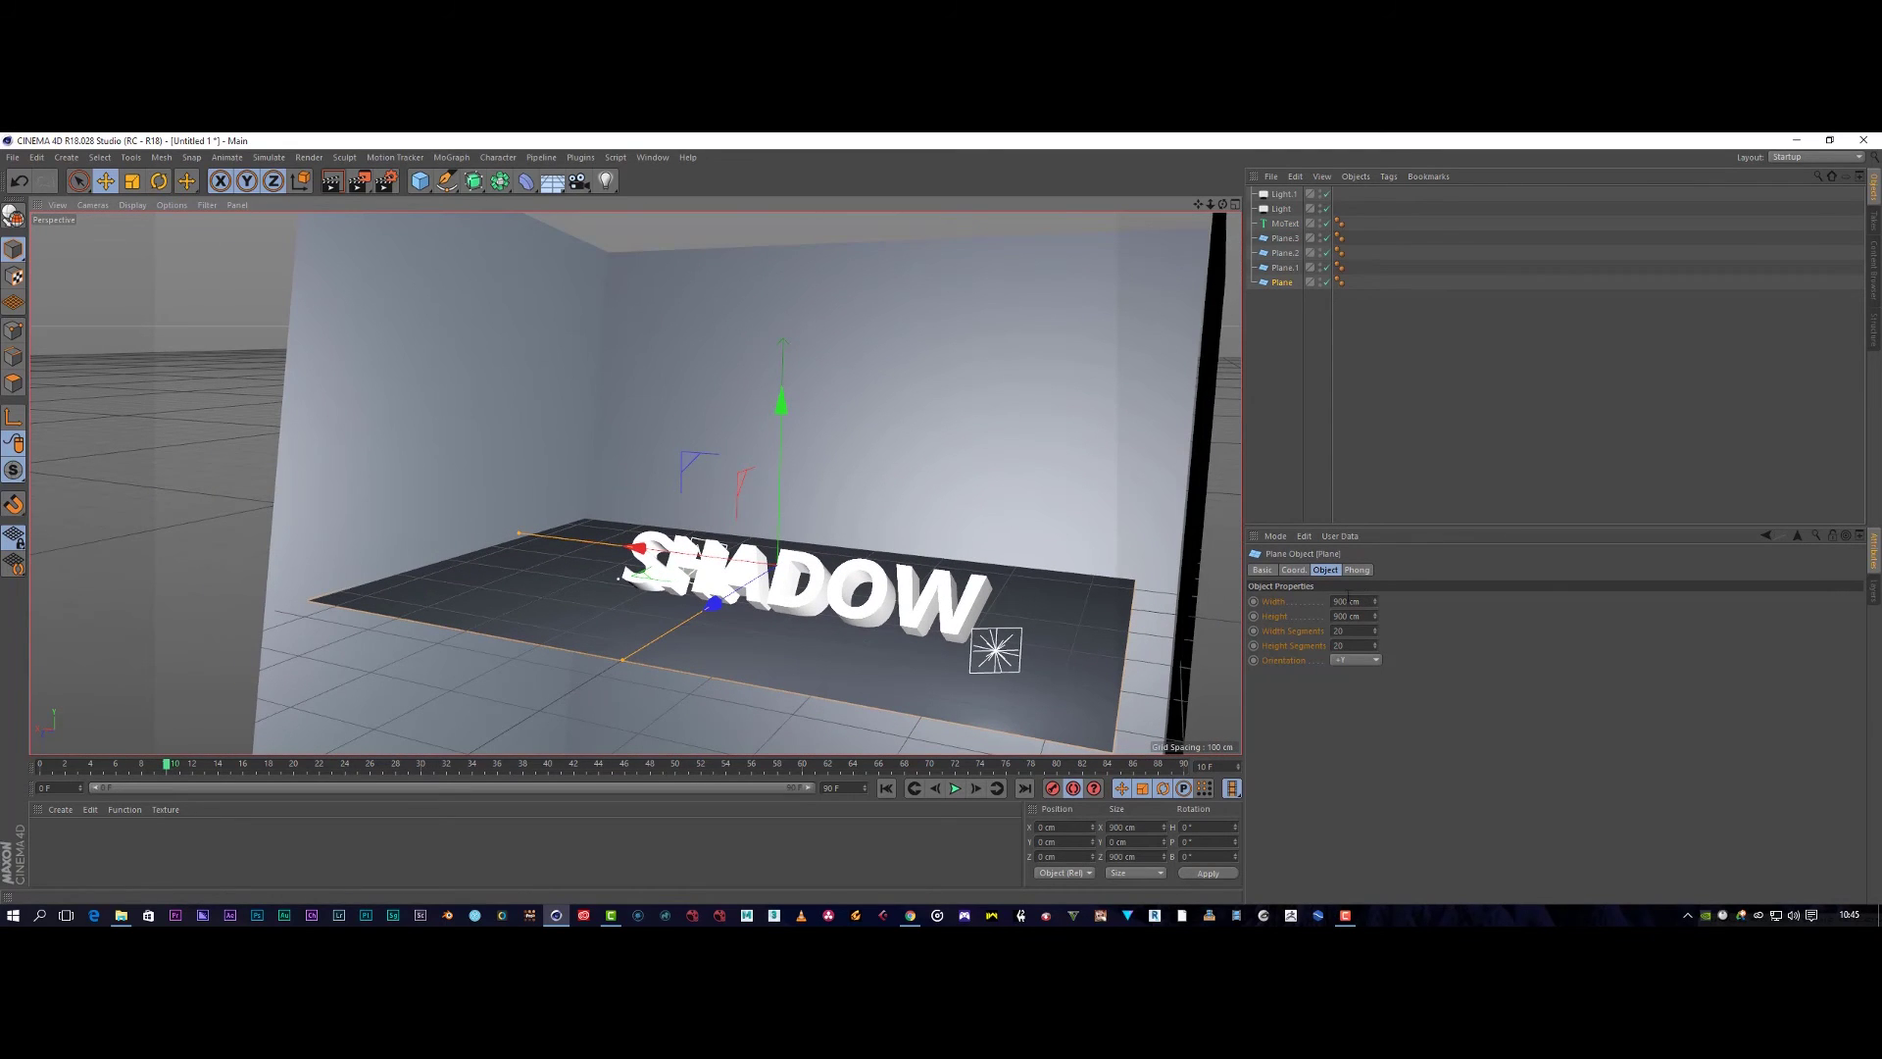
pyautogui.doubleClick(1343, 601)
pyautogui.write('10')
pyautogui.press('Return')
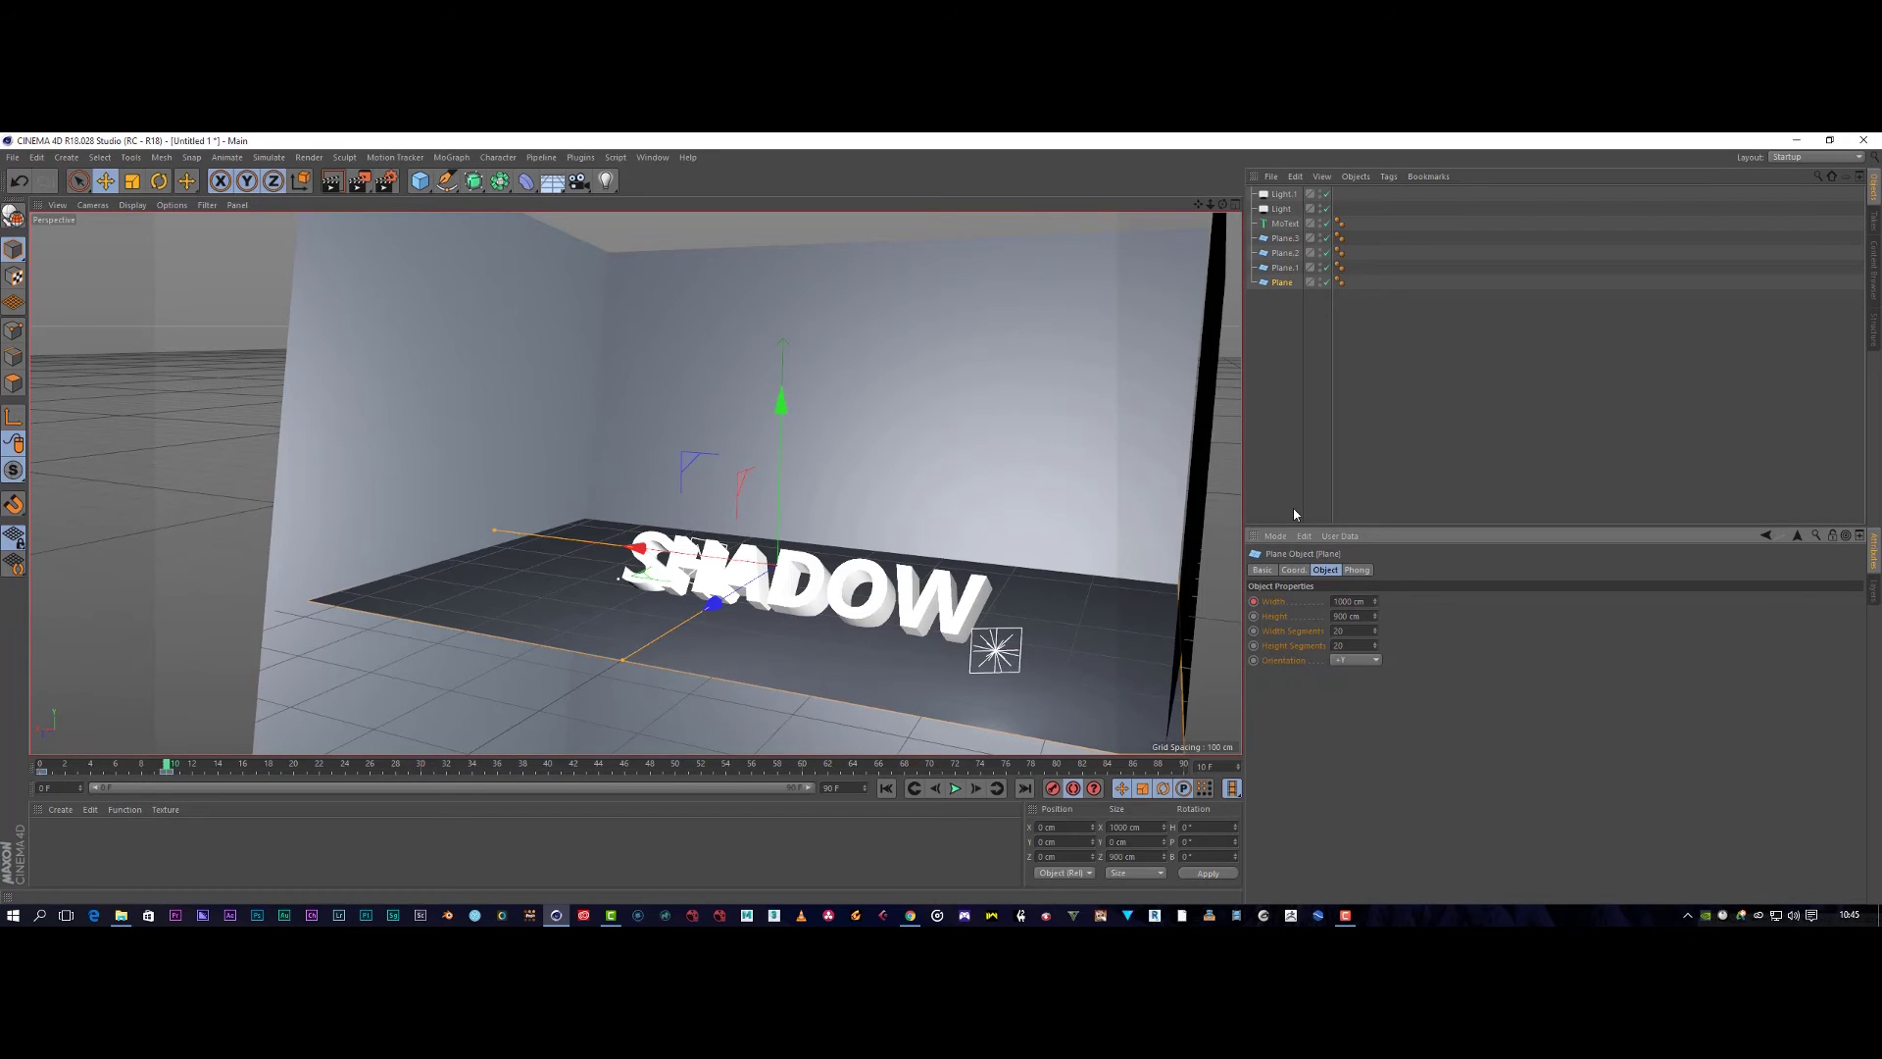
pyautogui.keyDown('alt'); pyautogui.moveTo(1026, 538); pyautogui.dragTo(968, 531); pyautogui.keyUp('alt')
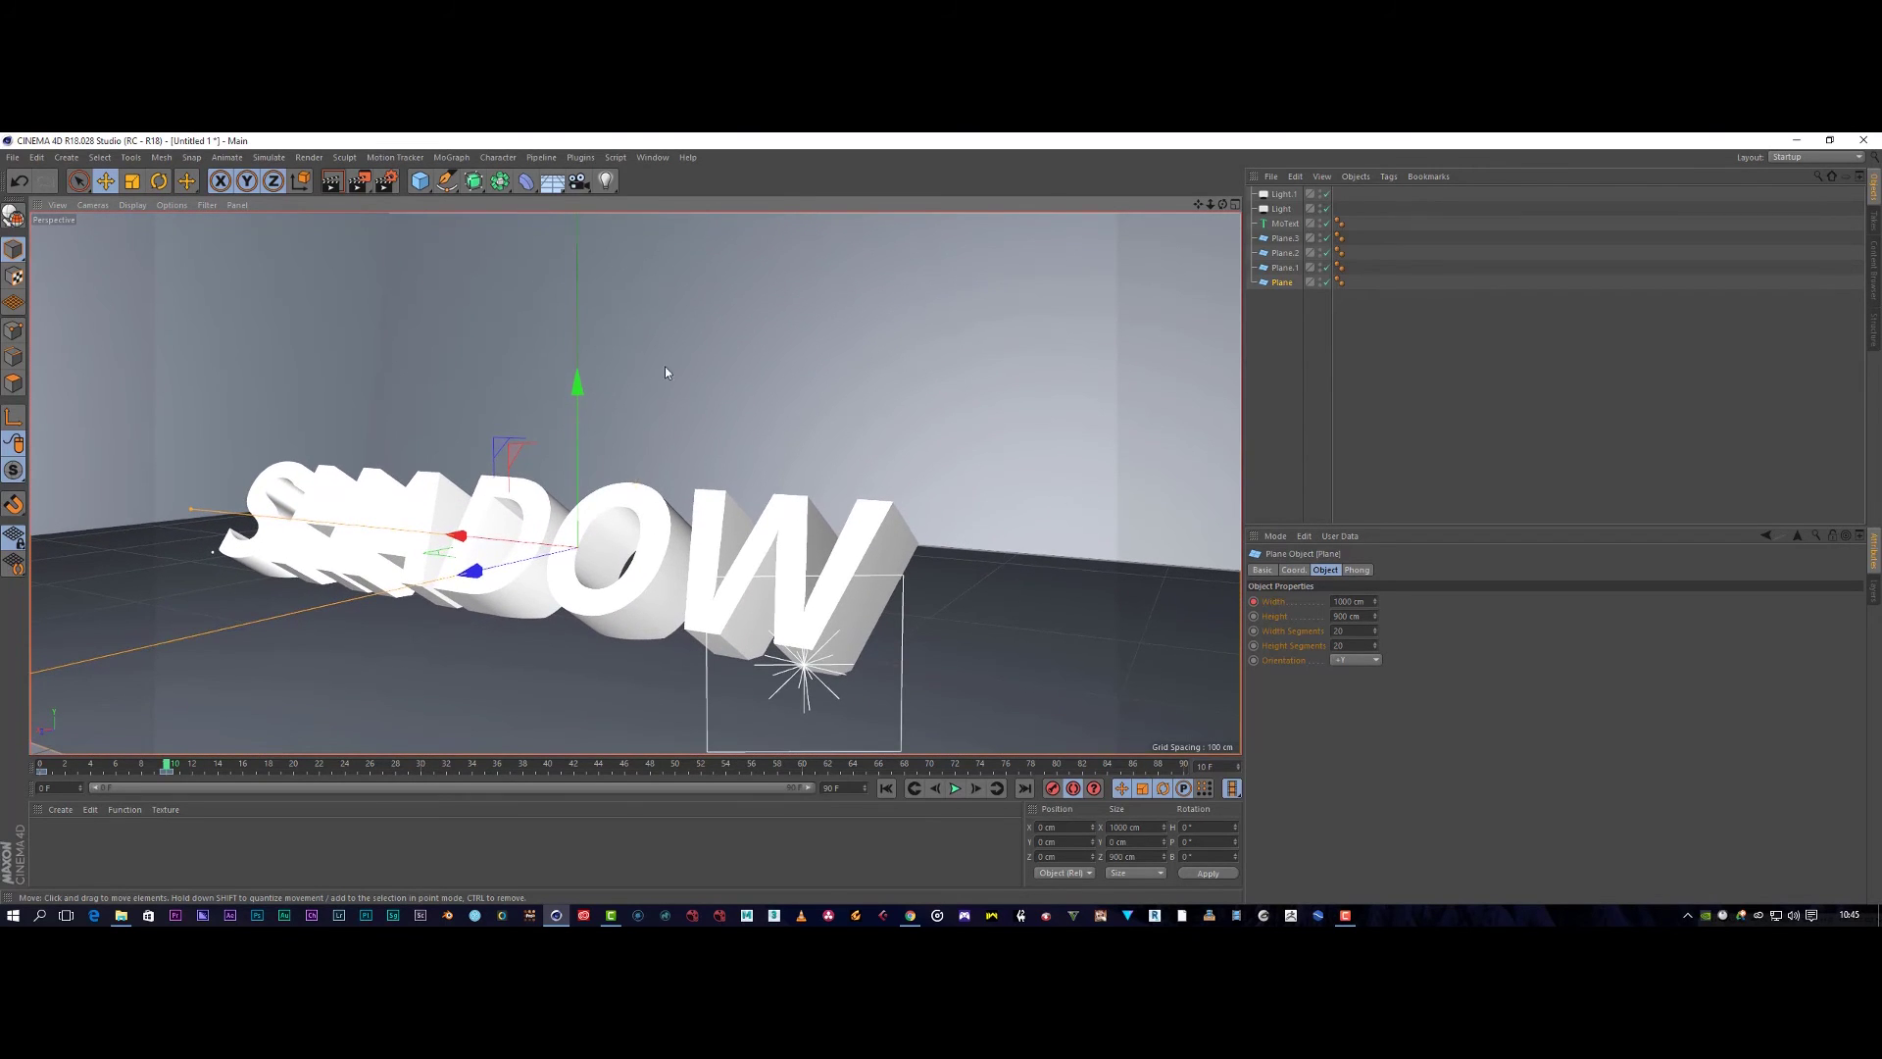
pyautogui.click(331, 184)
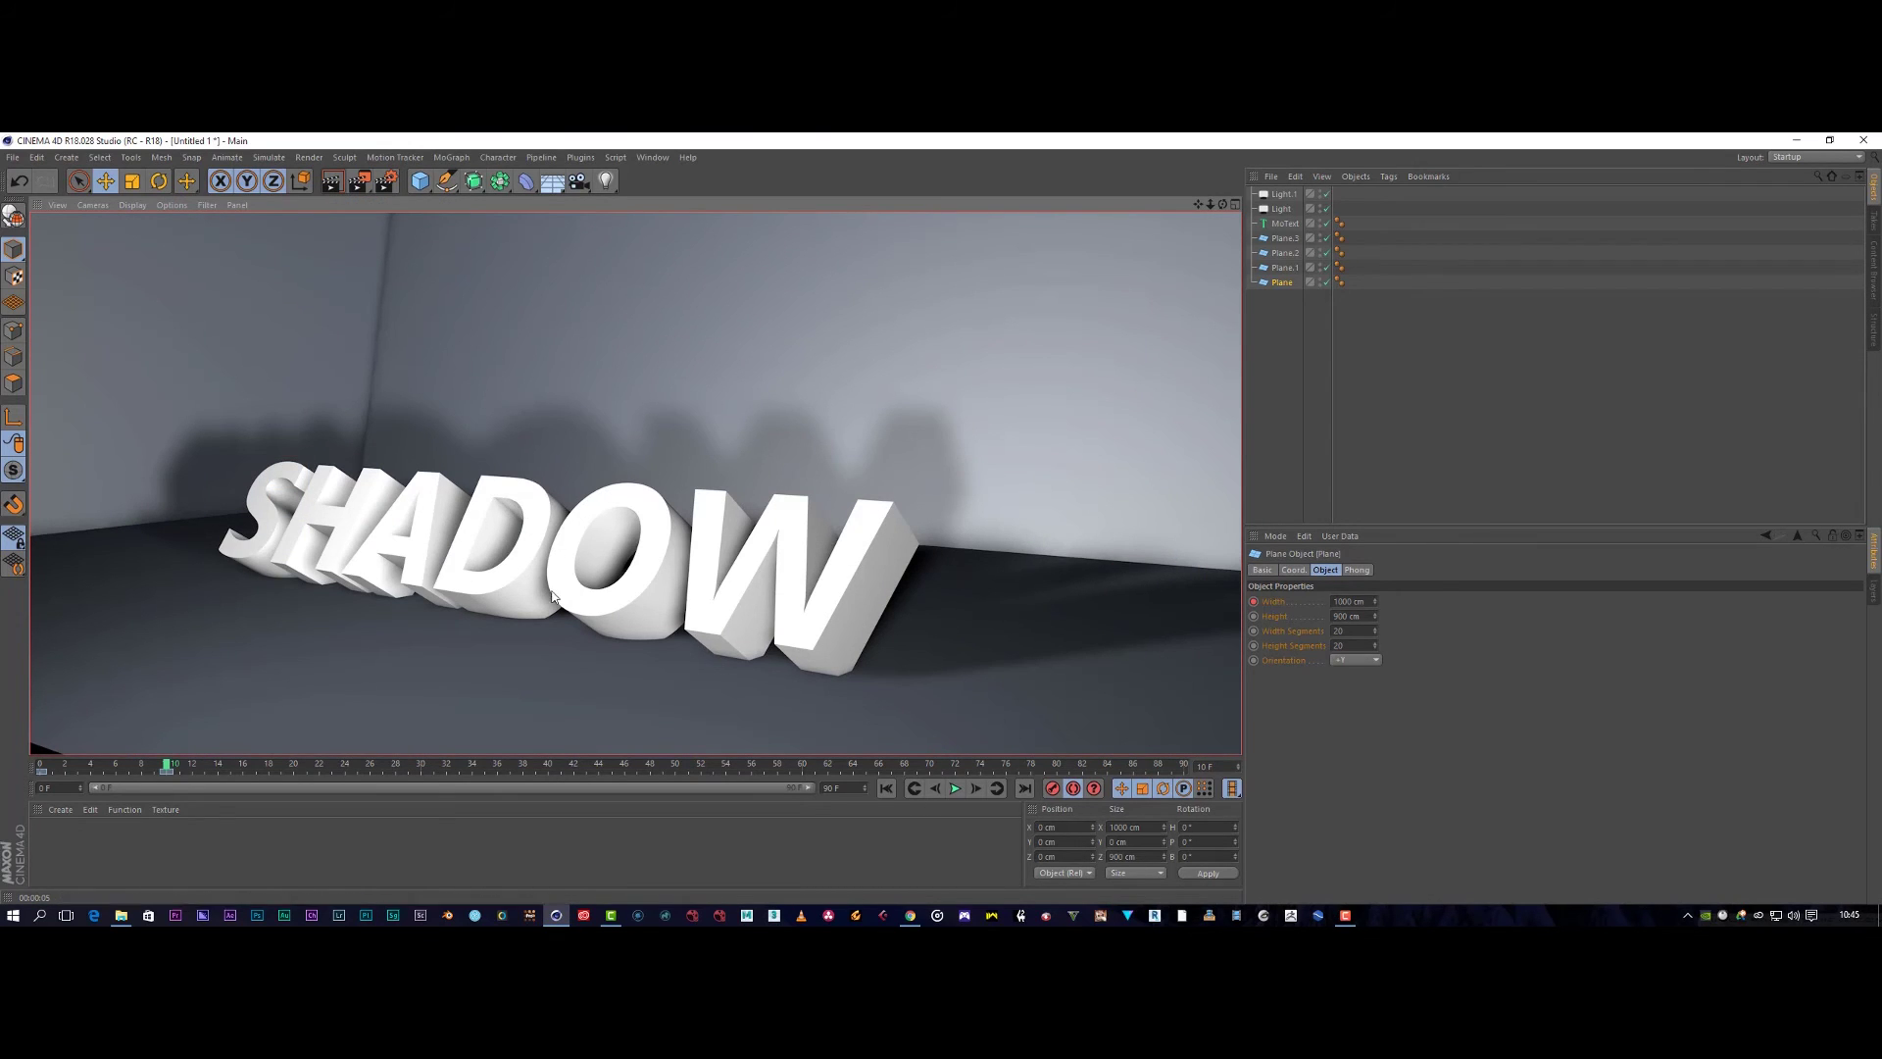
# Create a new material and darken its colour to a brightness value of 20%.
pyautogui.keyDown('alt'); pyautogui.moveTo(546, 622); pyautogui.dragTo(415, 670); pyautogui.keyUp('alt')
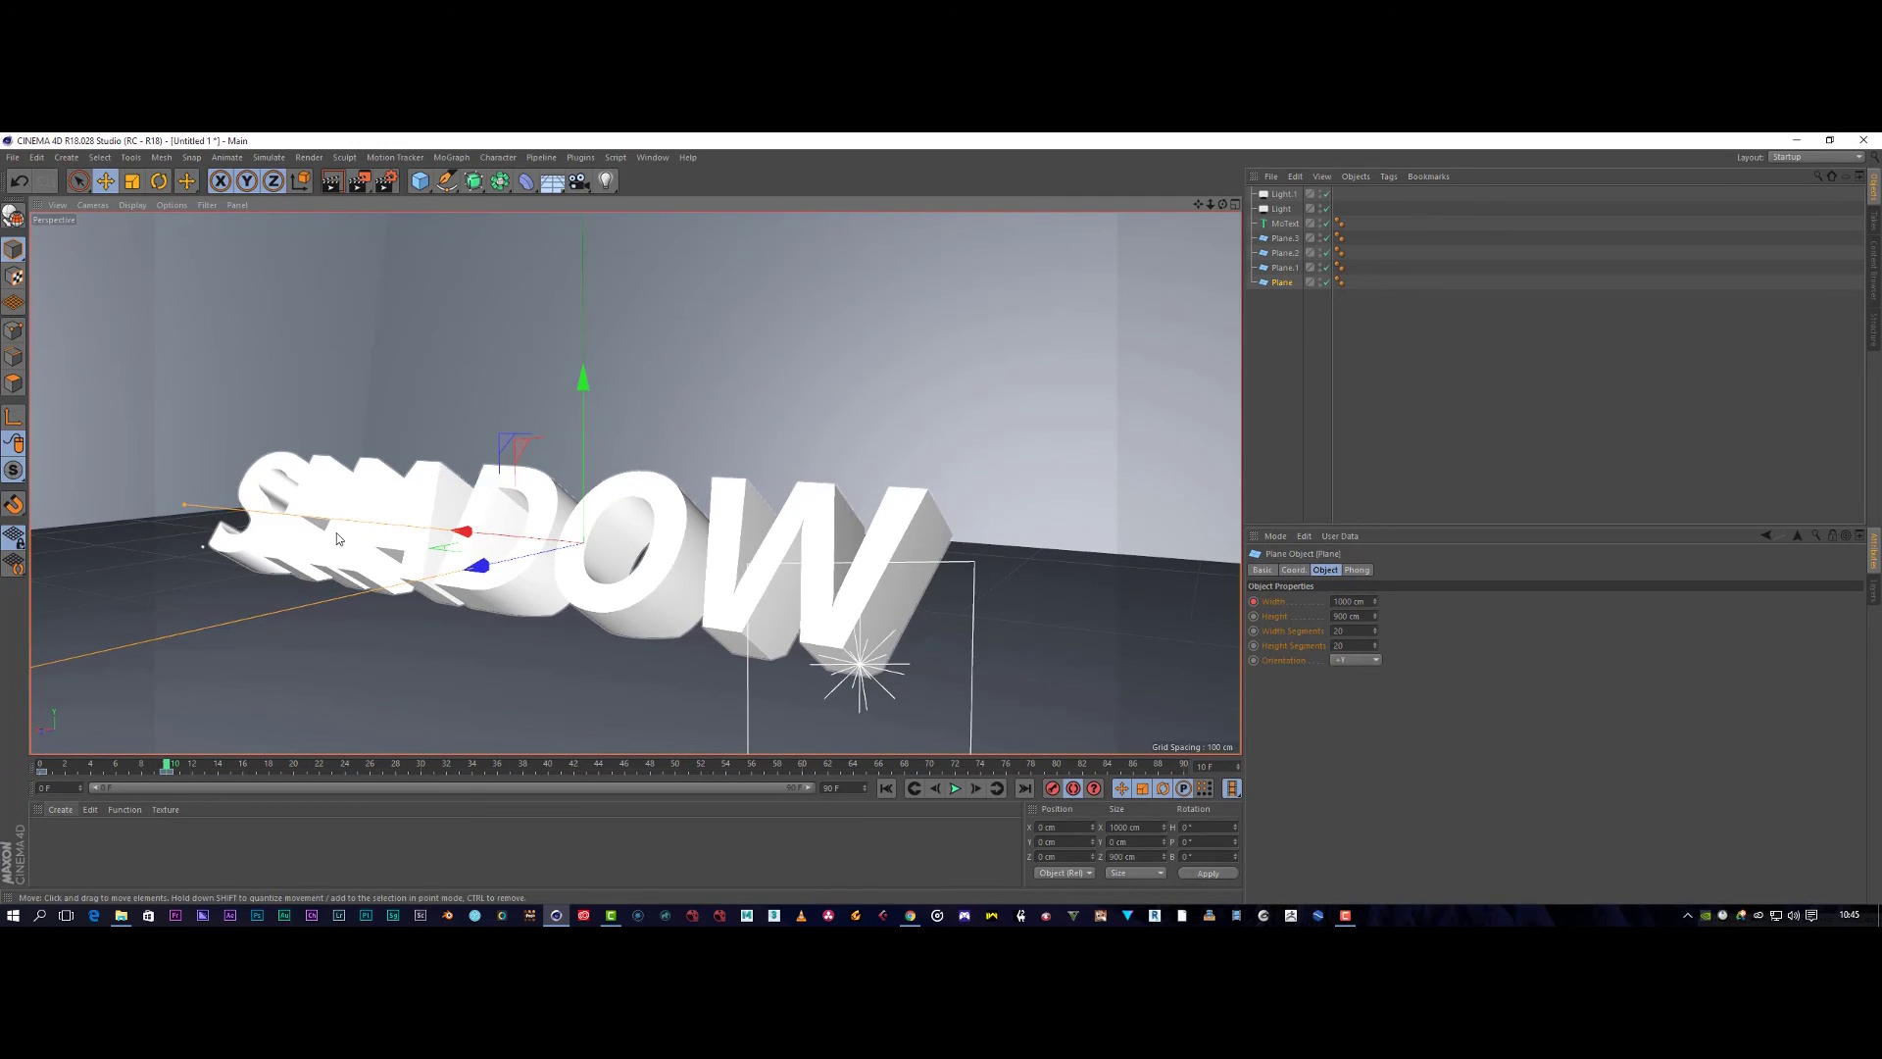
pyautogui.click(60, 810)
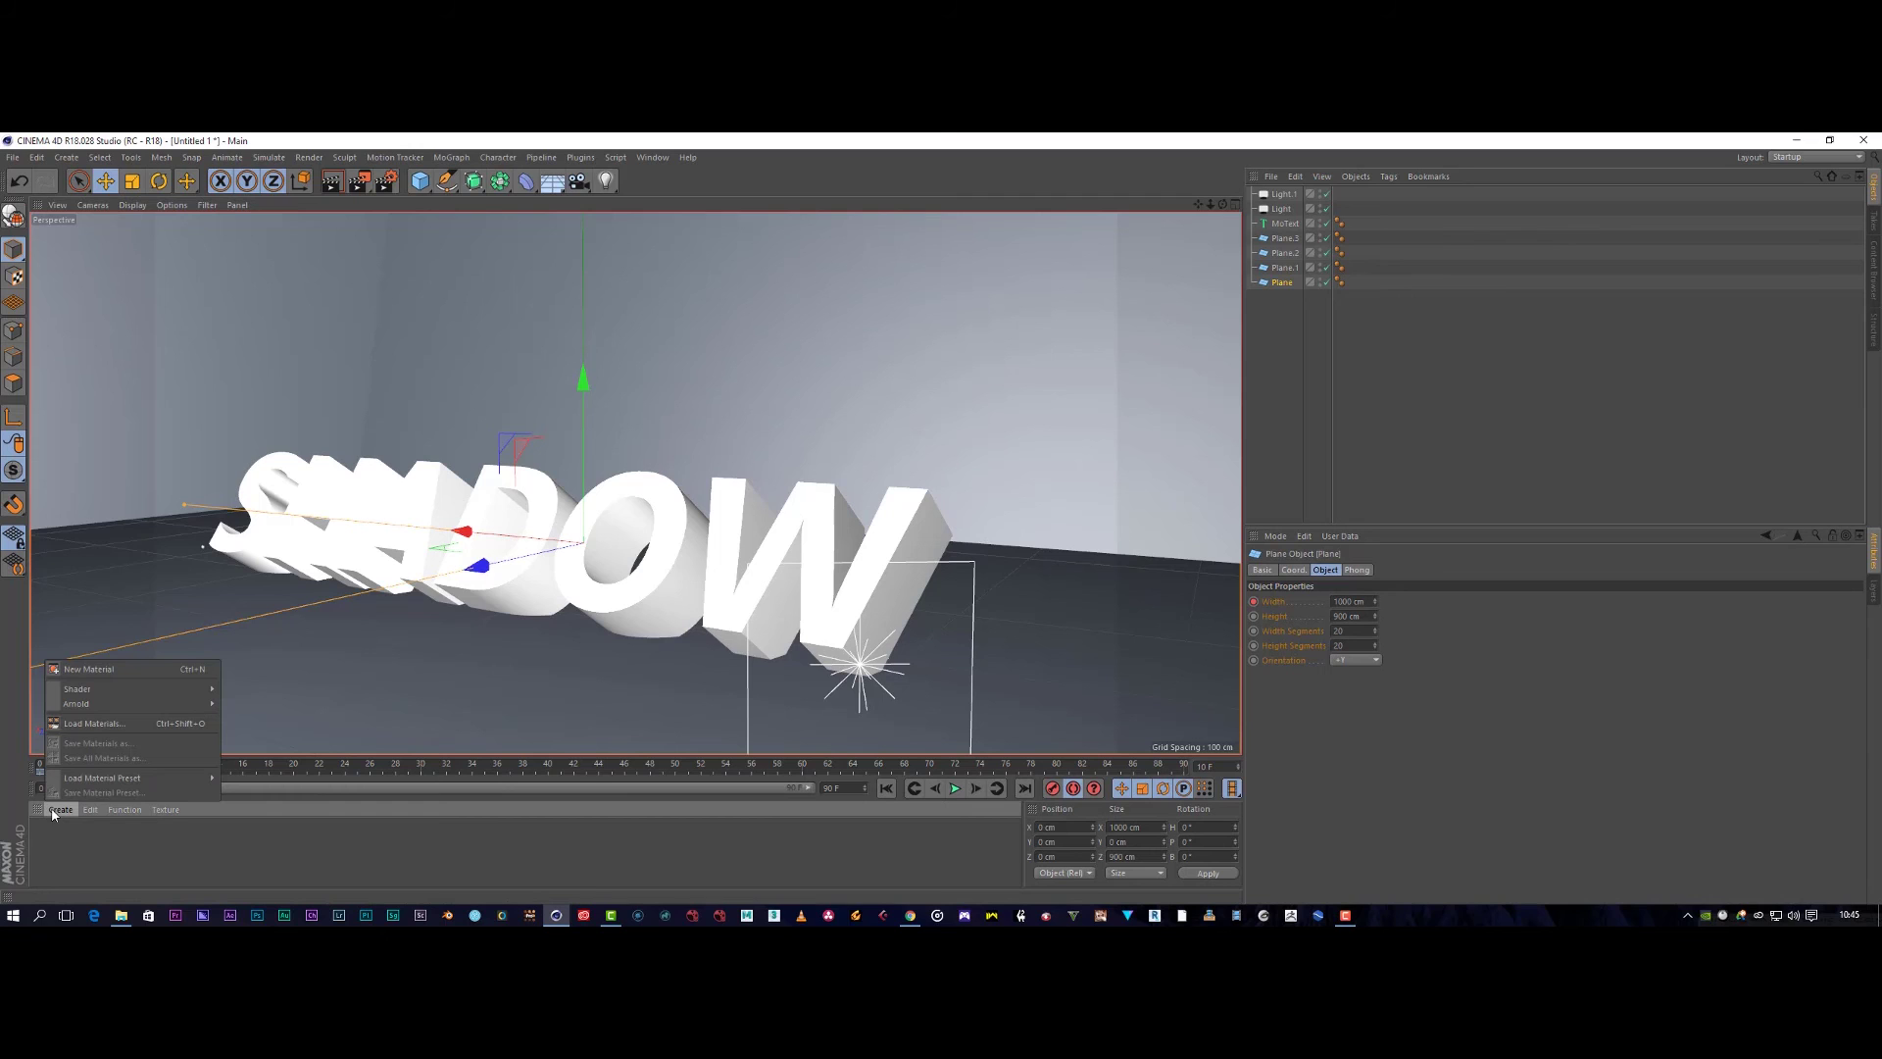
pyautogui.click(114, 670)
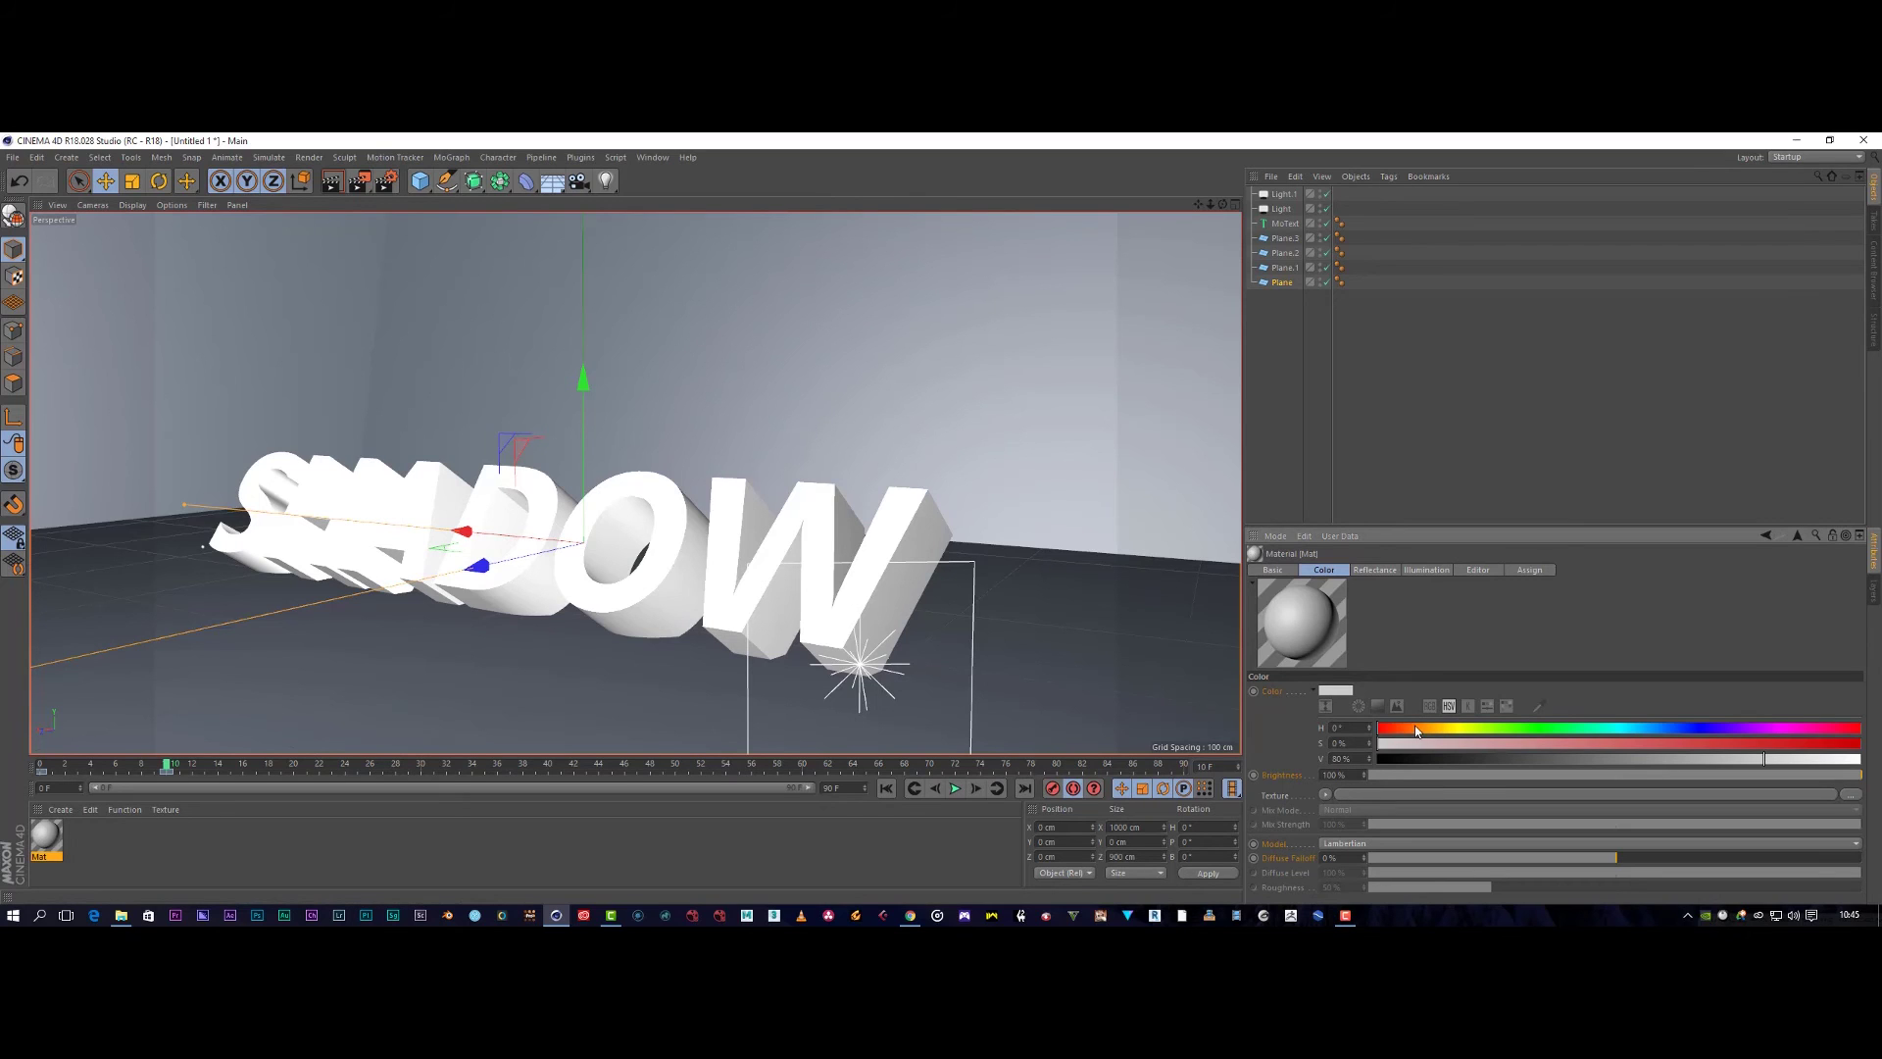
pyautogui.moveTo(1421, 728); pyautogui.dragTo(1438, 728)
pyautogui.click(1474, 758)
pyautogui.click(1455, 744)
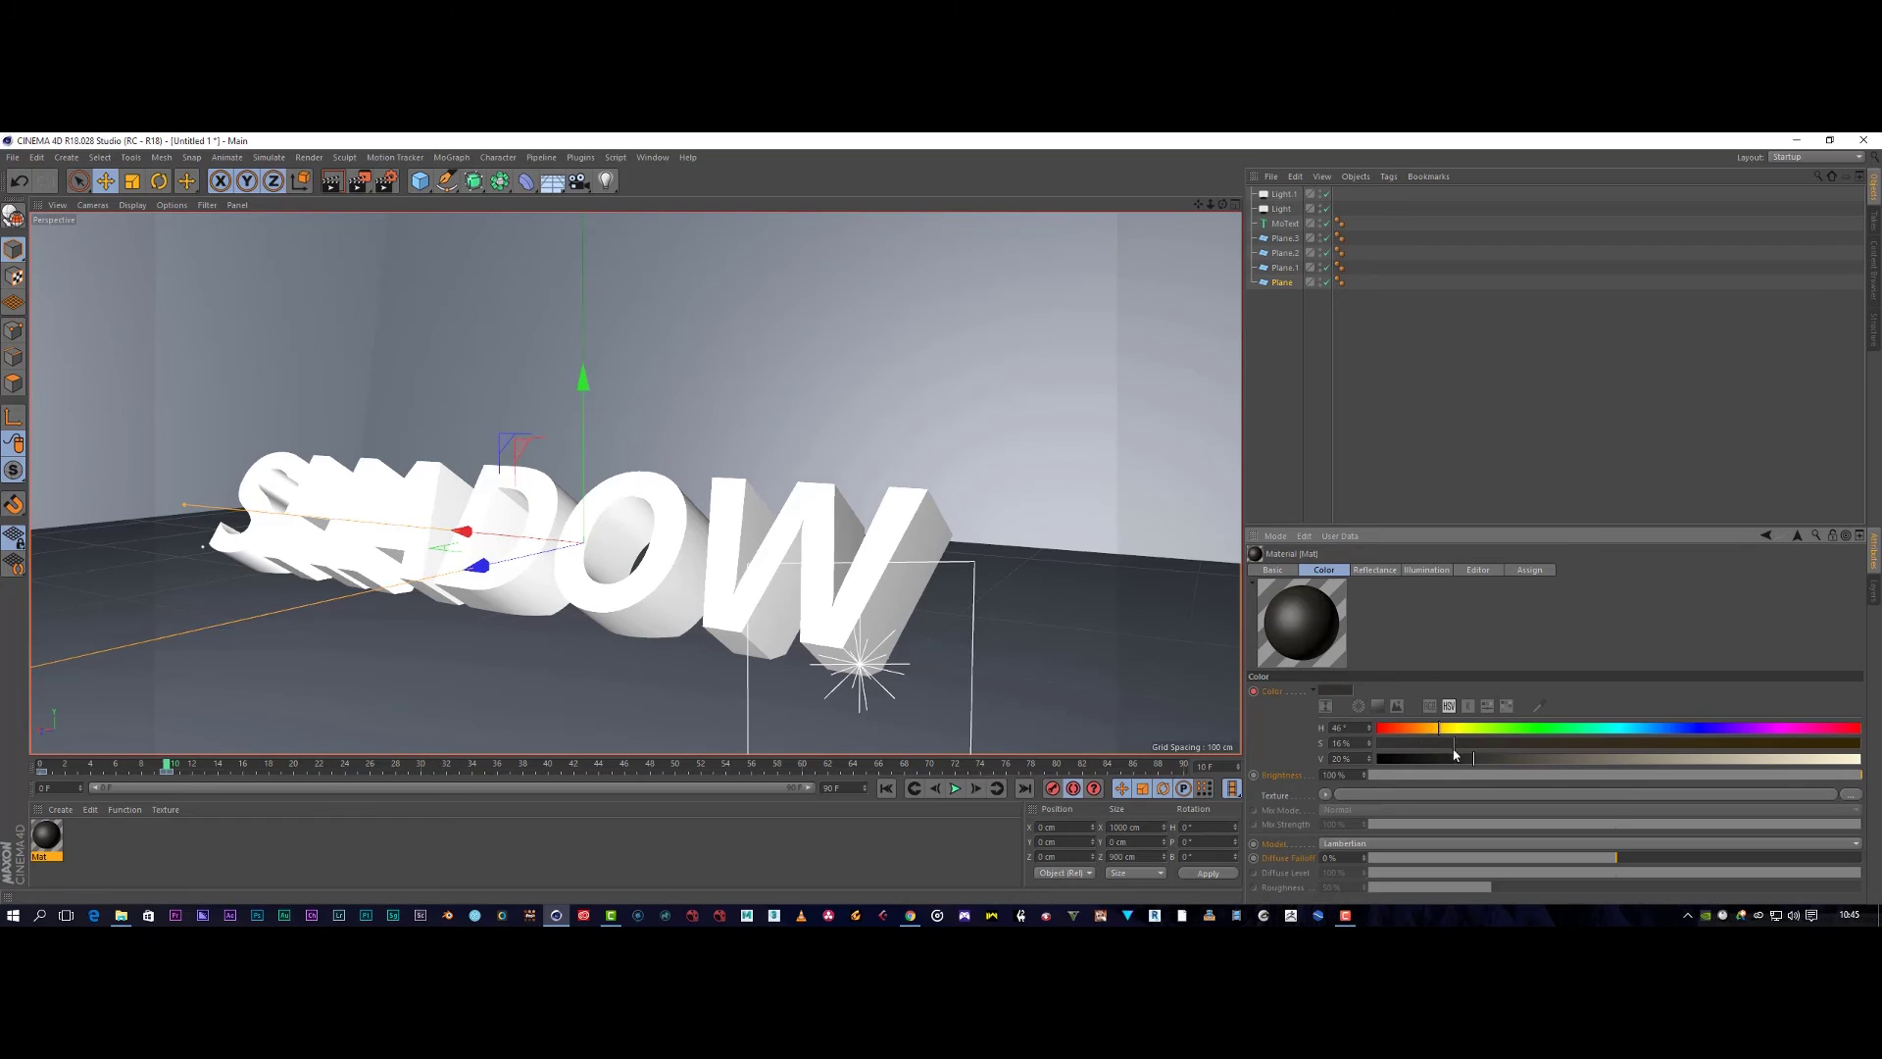
pyautogui.moveTo(1526, 730); pyautogui.dragTo(1518, 729)
pyautogui.click(1419, 570)
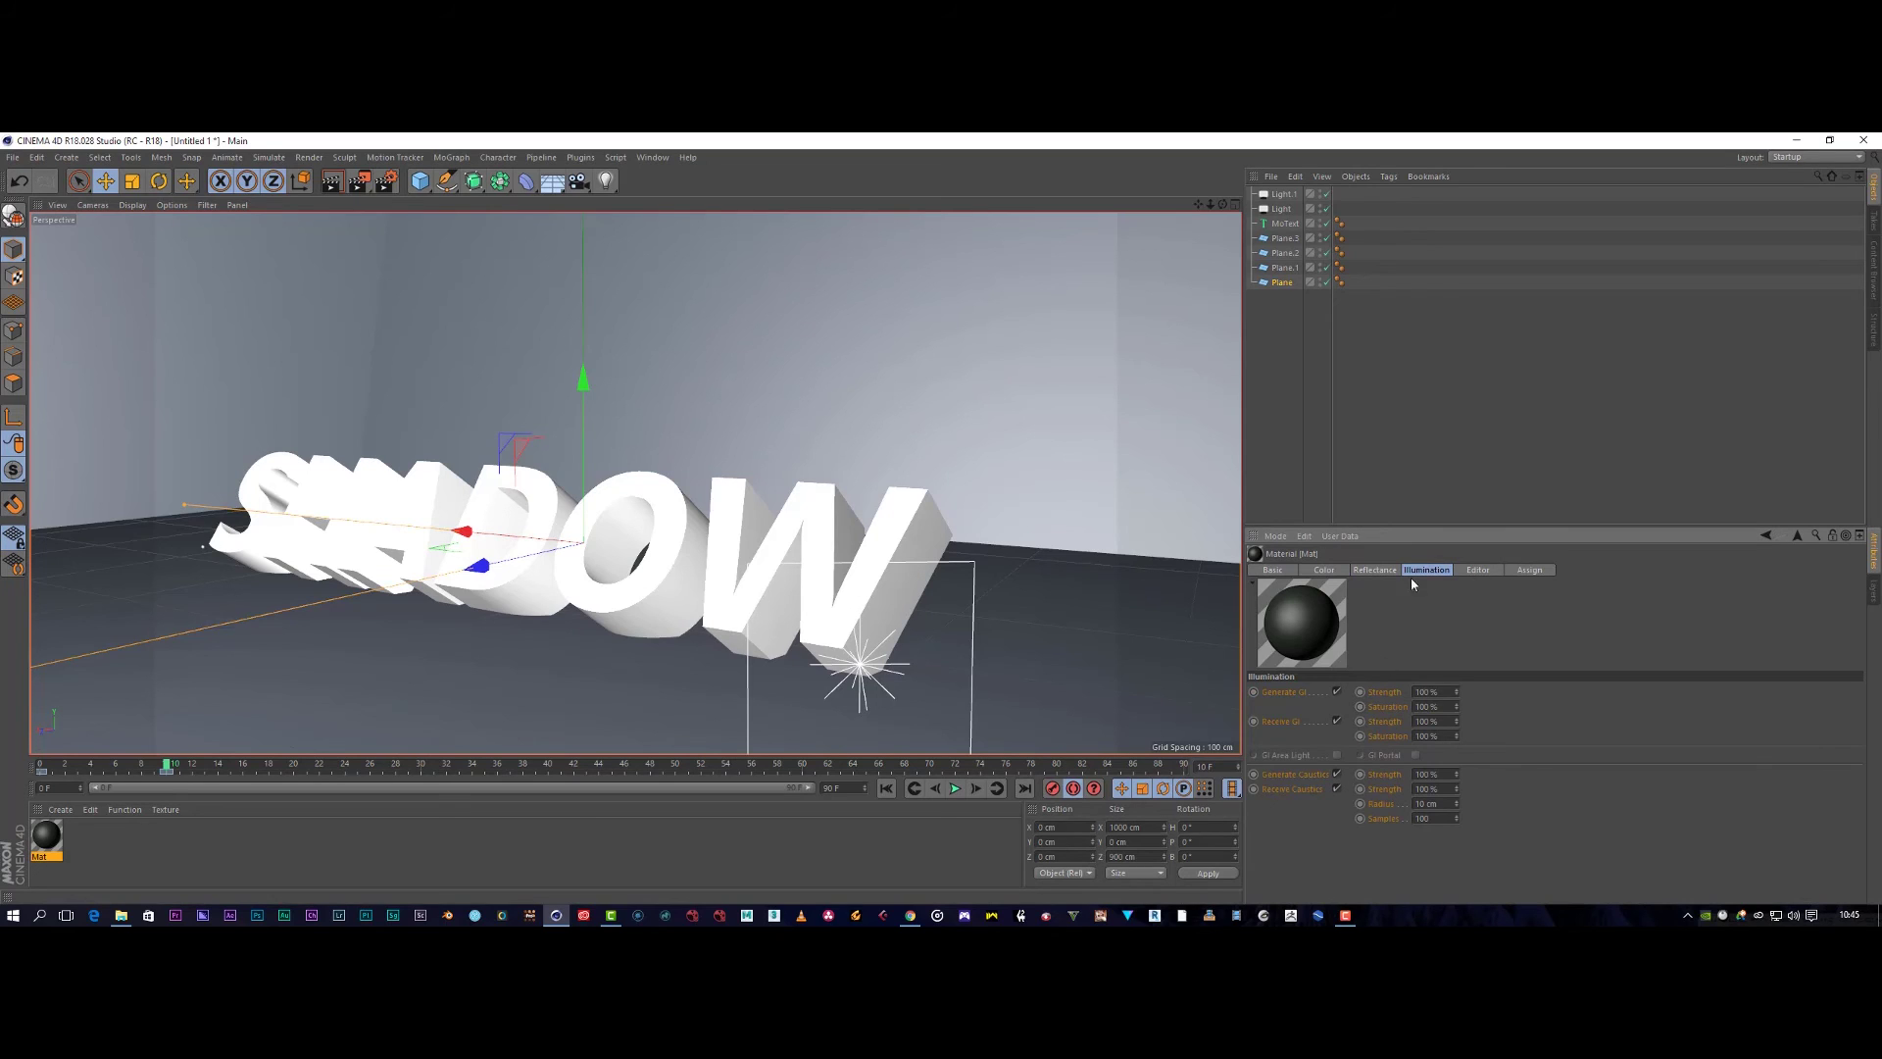
pyautogui.click(1273, 572)
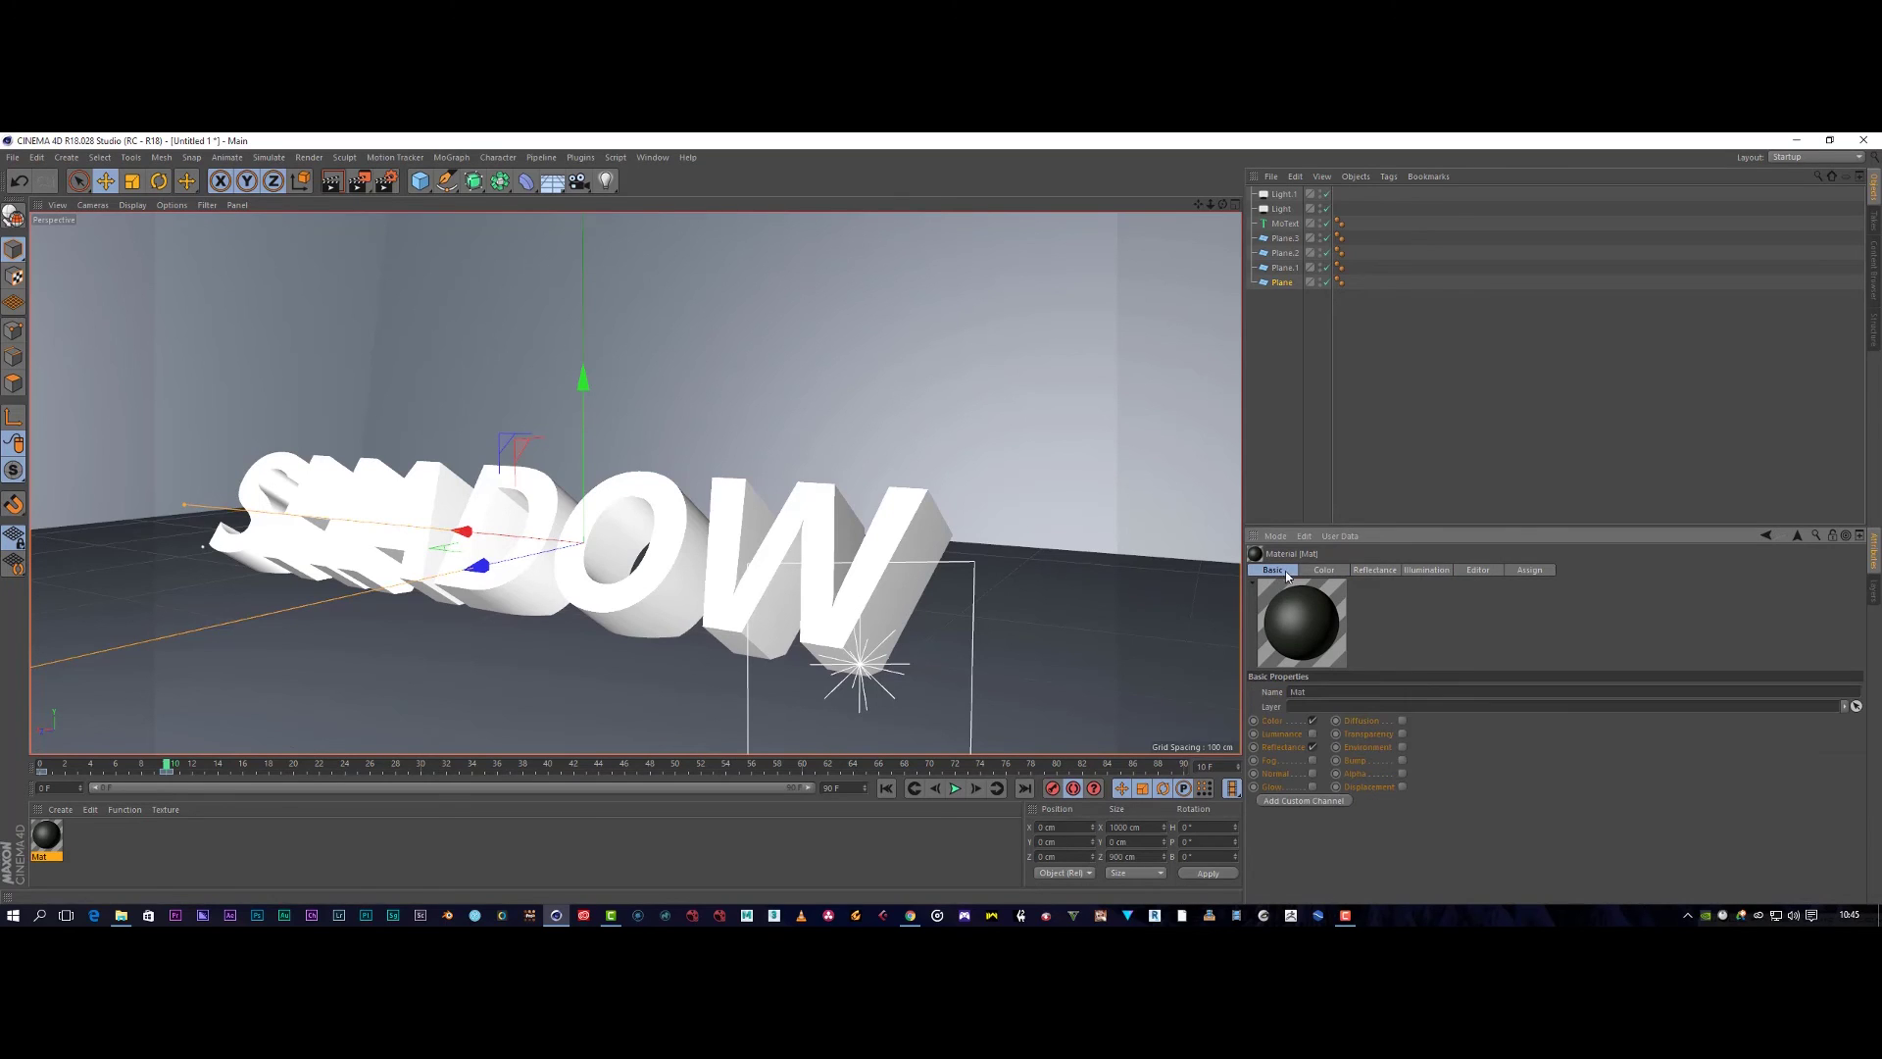
pyautogui.click(1313, 748)
# Set the new material's colour to magenta with hue 323°, saturation 77% and value 57% at frame 10.
pyautogui.click(1324, 570)
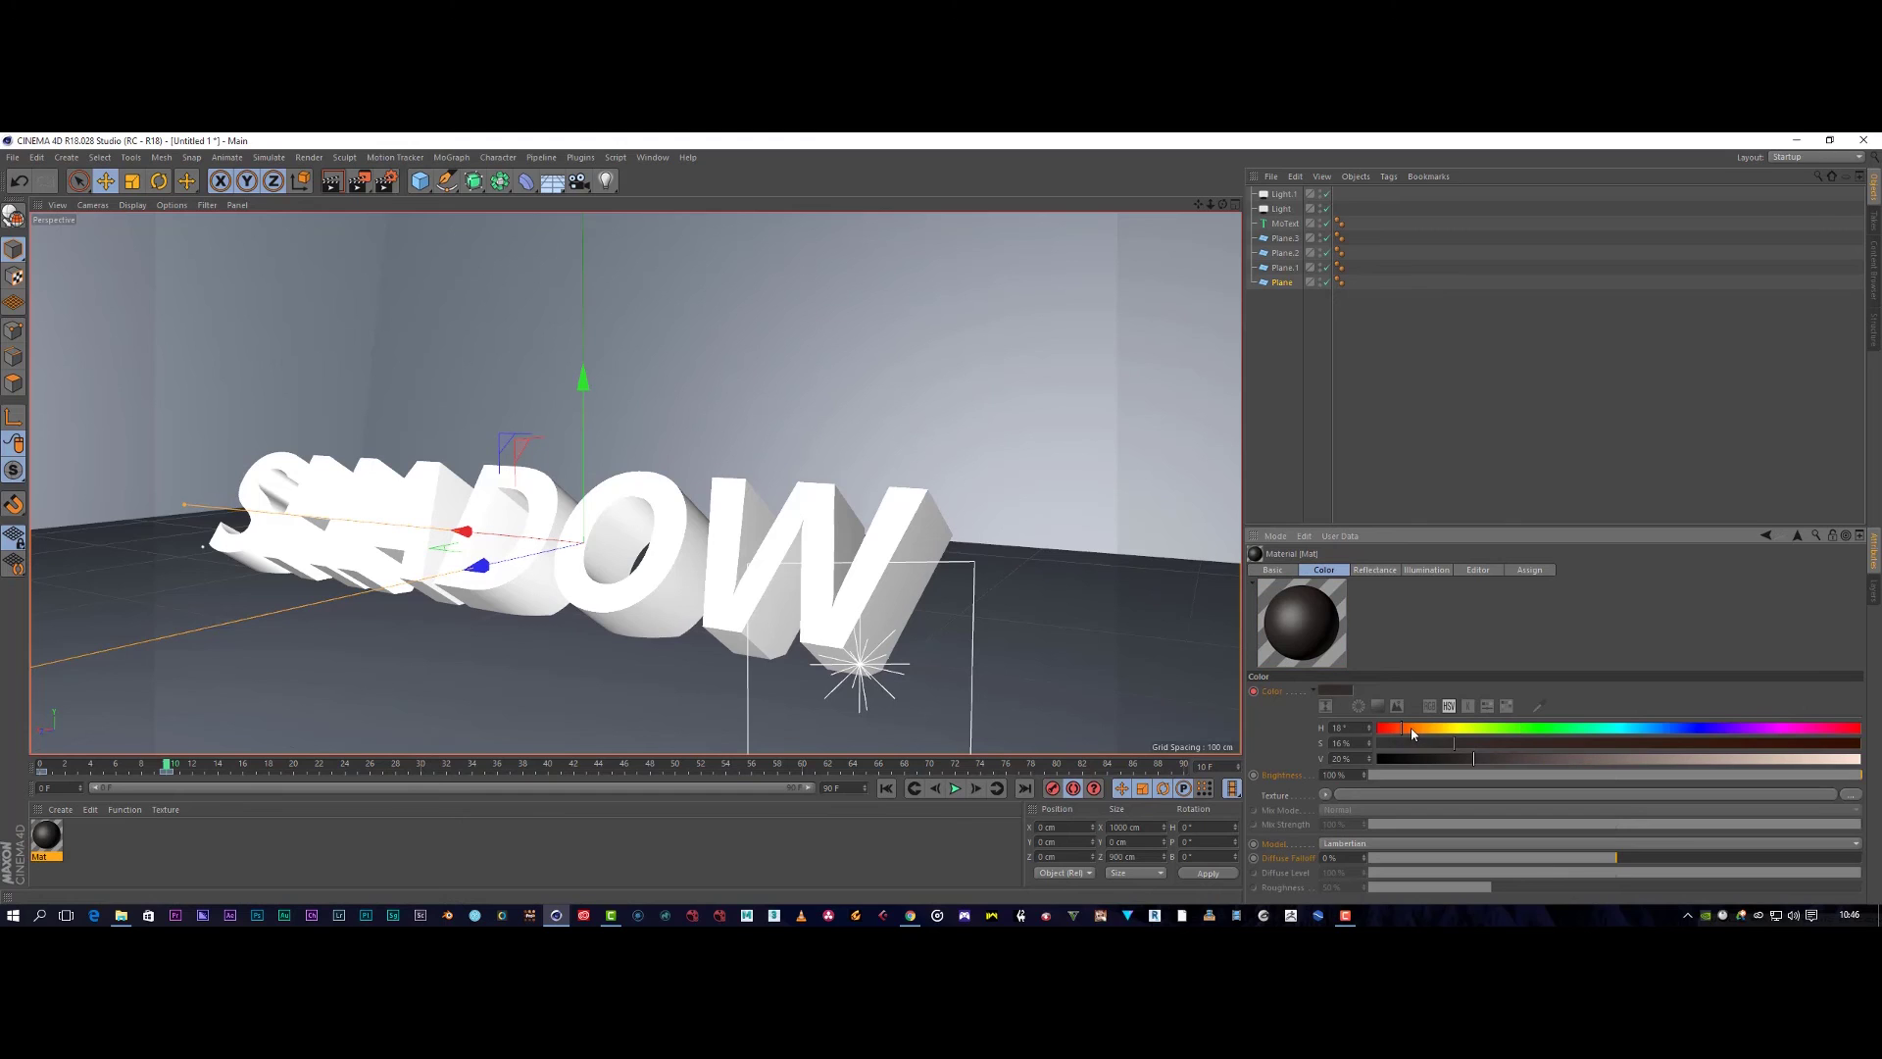
pyautogui.click(1811, 730)
pyautogui.click(1721, 743)
pyautogui.click(1749, 744)
pyautogui.click(1726, 759)
pyautogui.moveTo(1719, 760); pyautogui.dragTo(1653, 760)
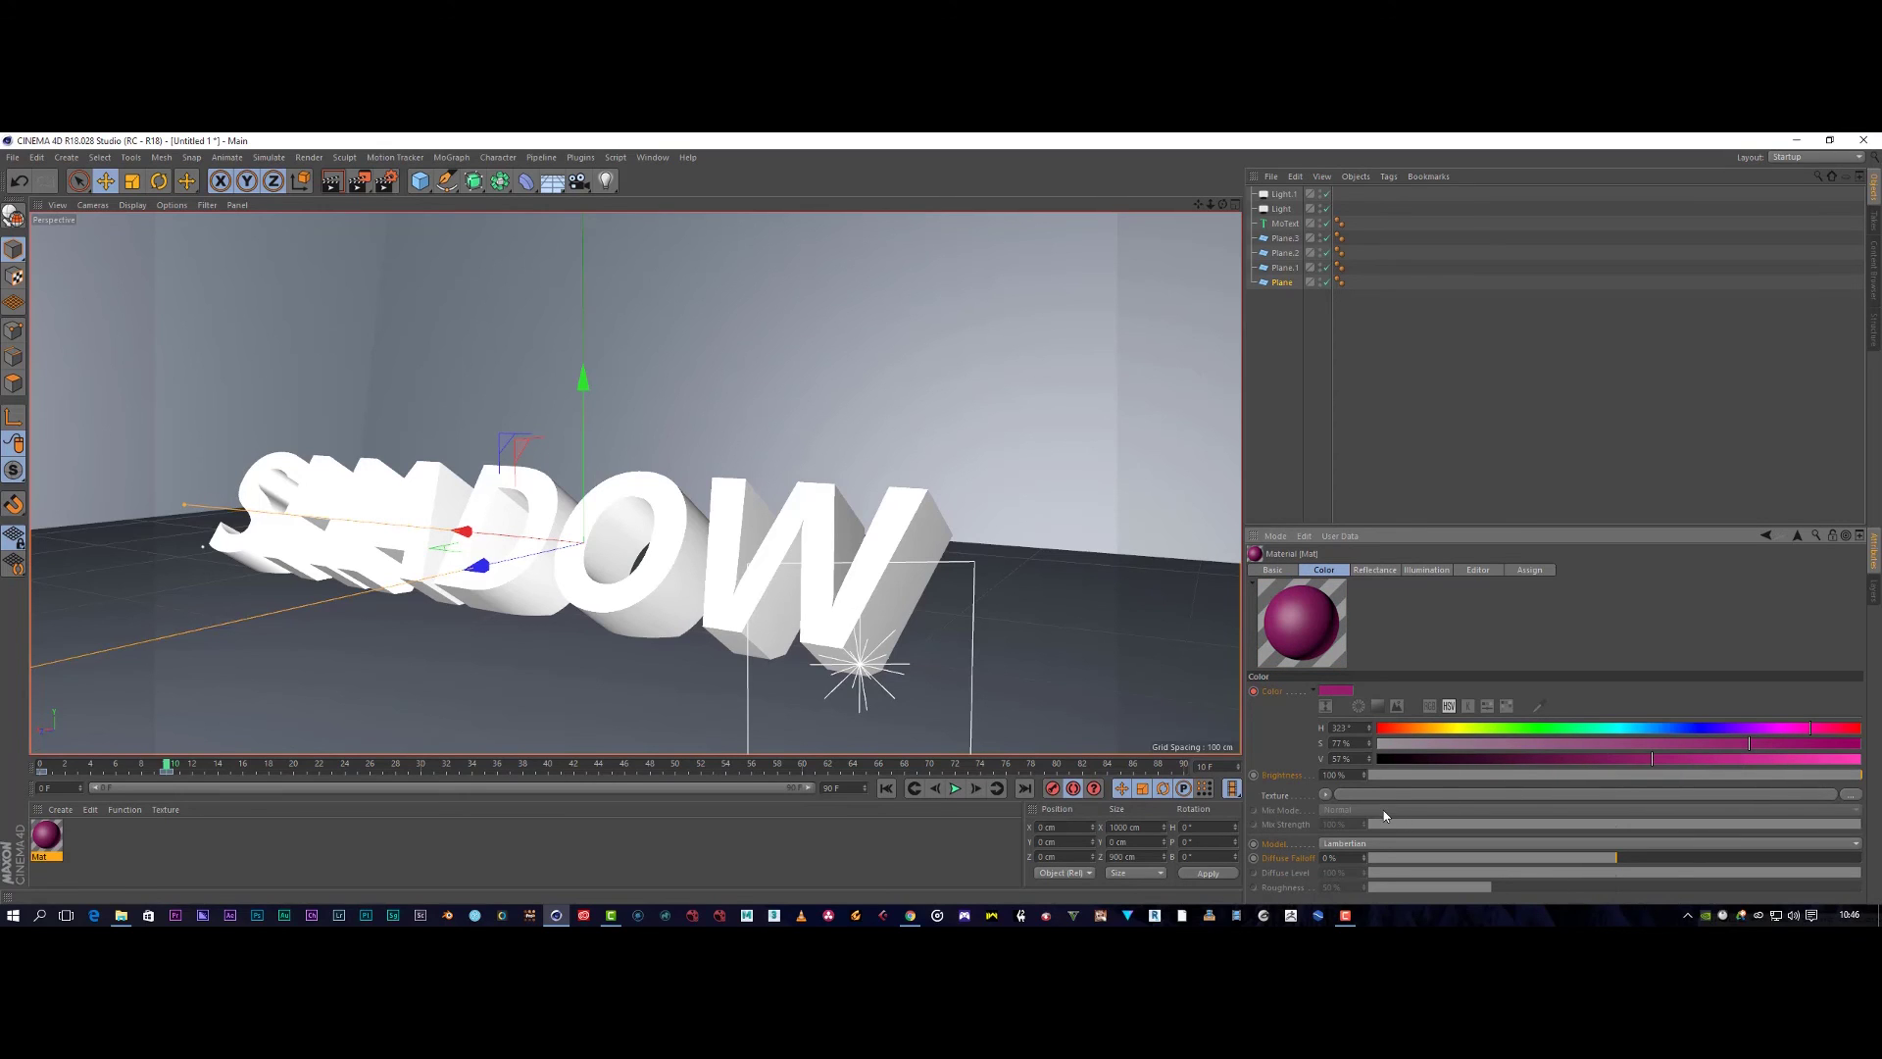
# Apply the magenta material to the SHADOW MoText object and render the view at frame 10.
pyautogui.moveTo(58, 847); pyautogui.dragTo(1296, 222)
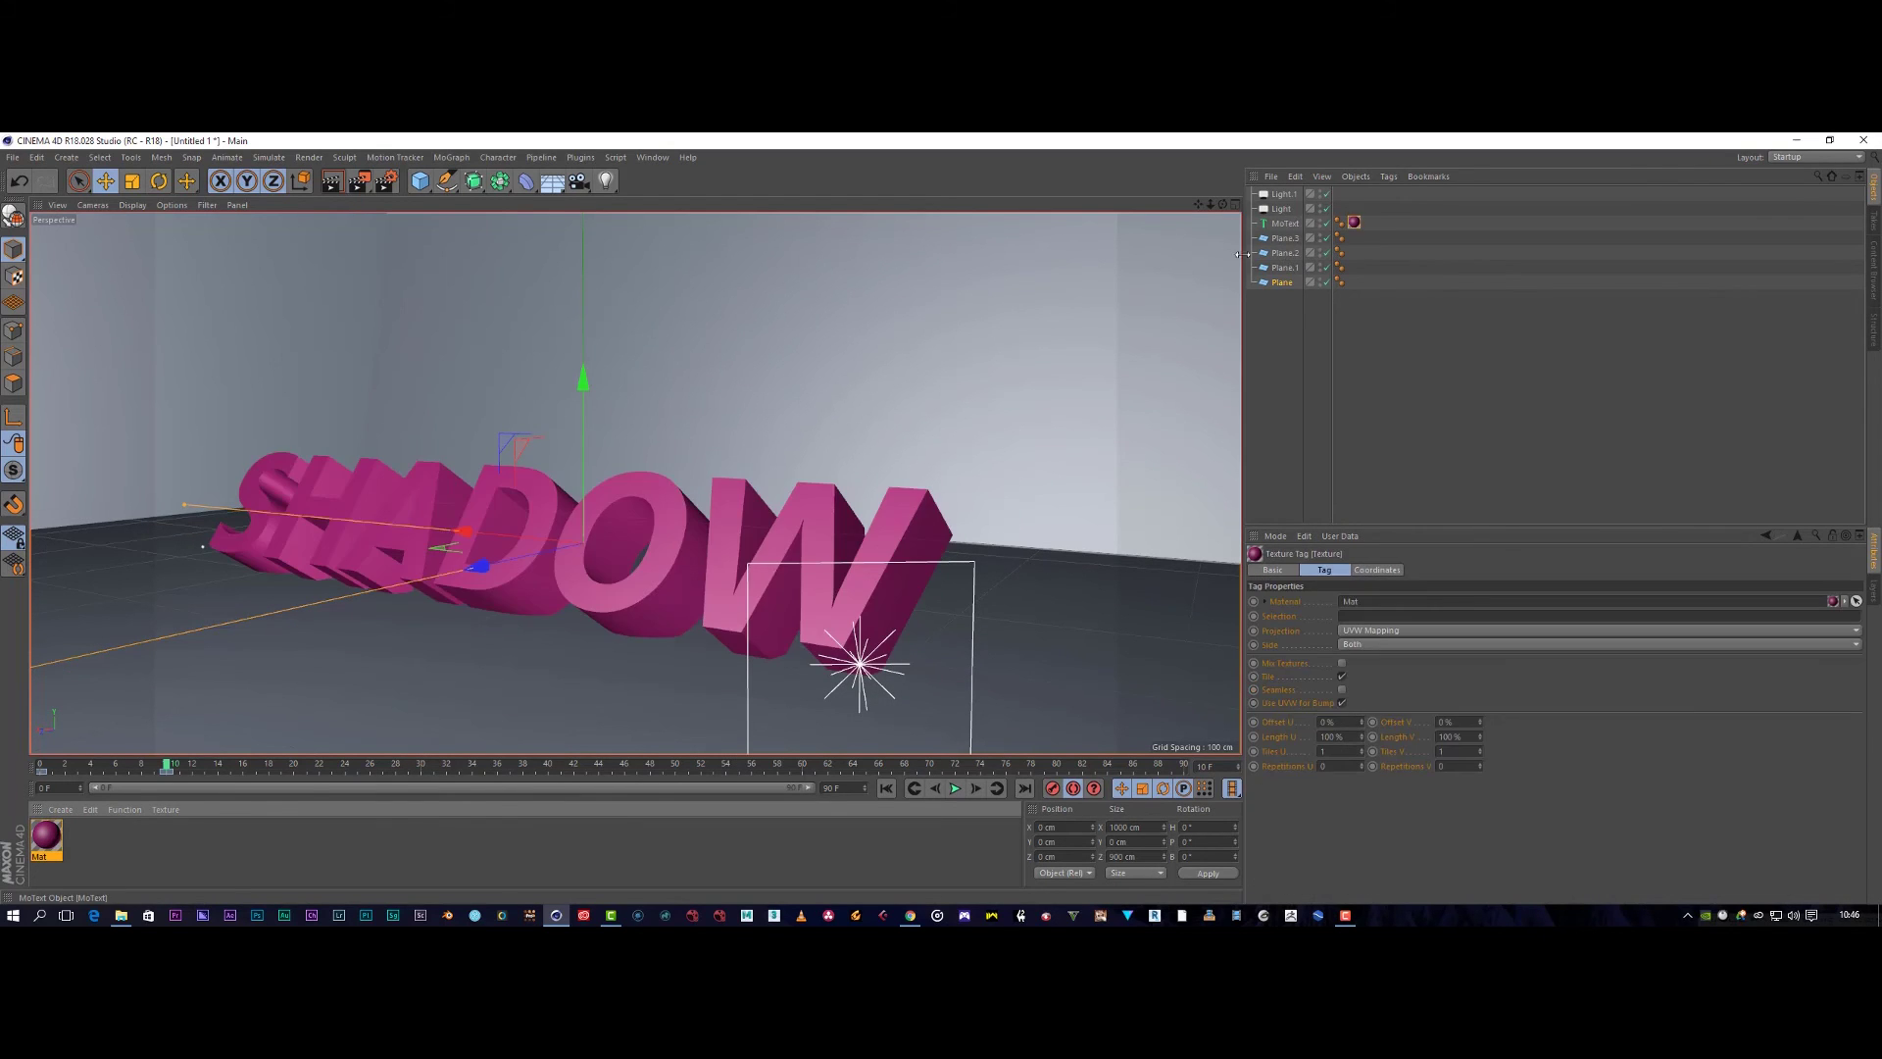
pyautogui.click(332, 183)
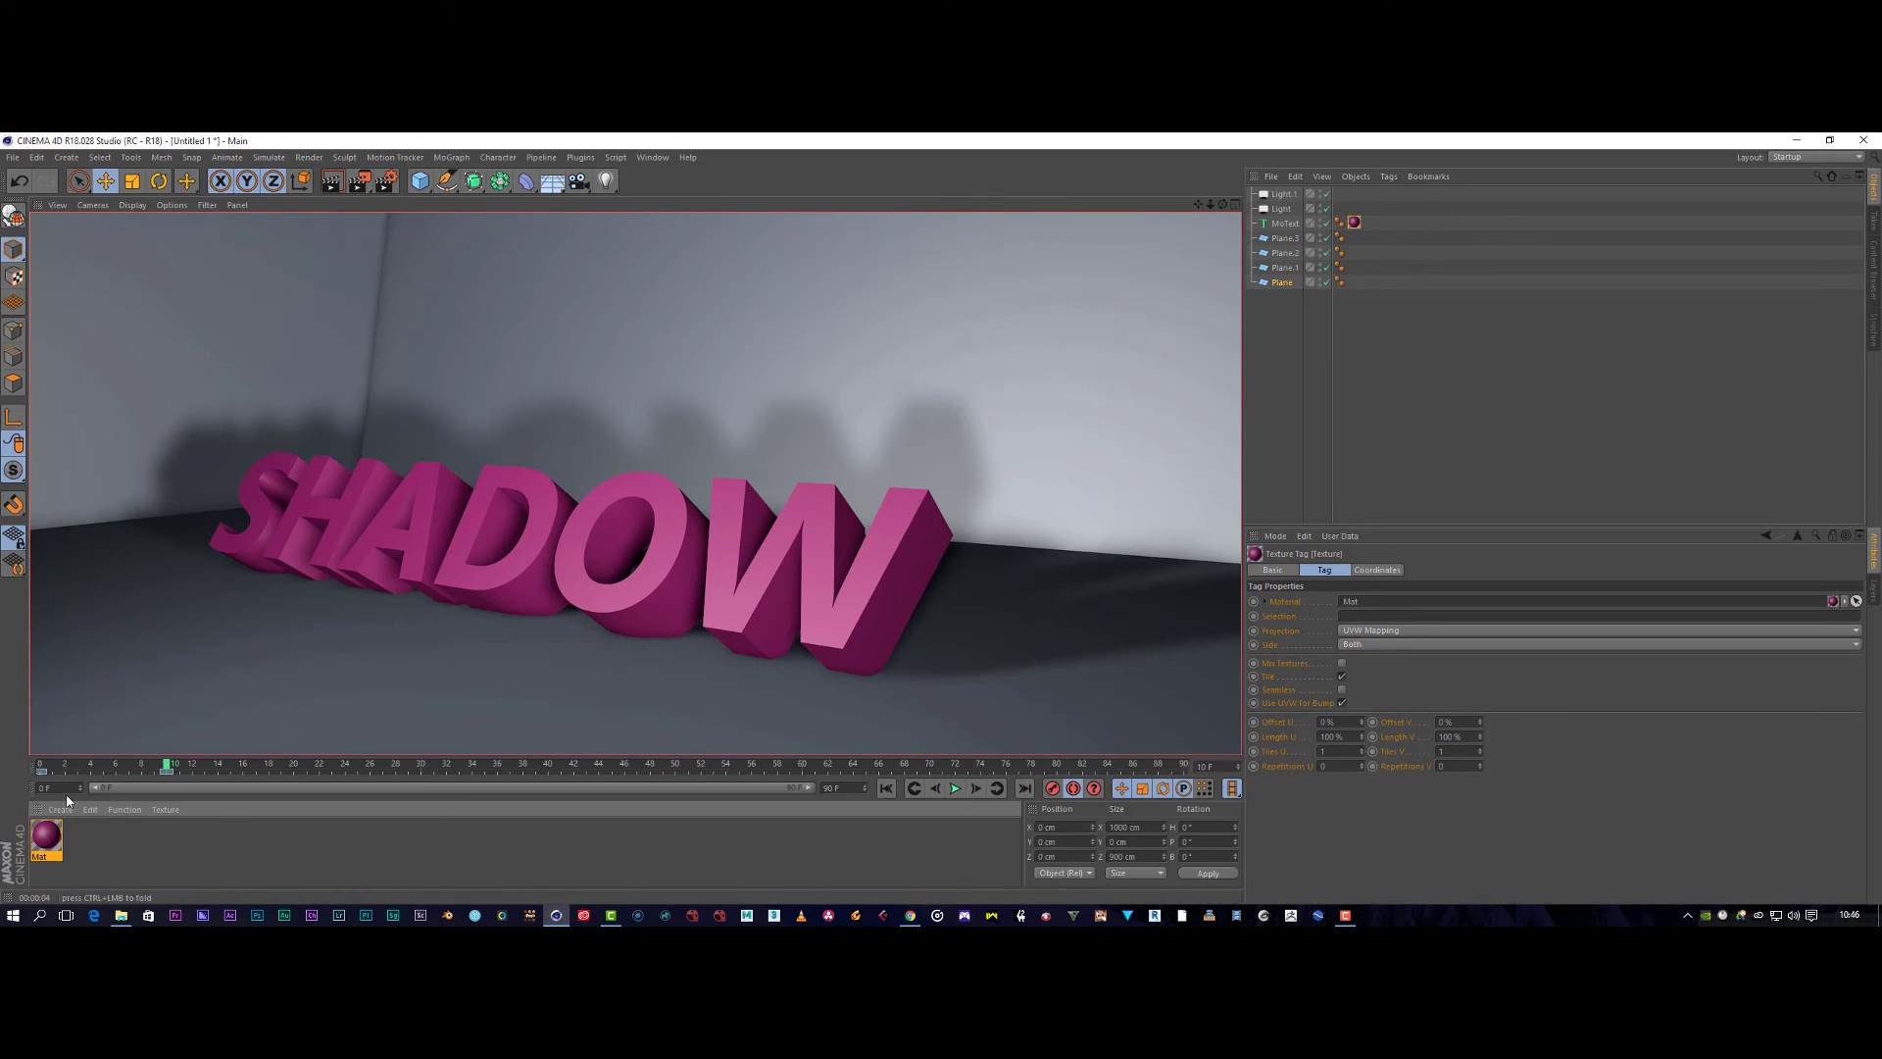
# Render the view at frames 4, 8 and 10 to compare the text's colour and shadows through the animation.
pyautogui.moveTo(170, 767); pyautogui.dragTo(22, 745)
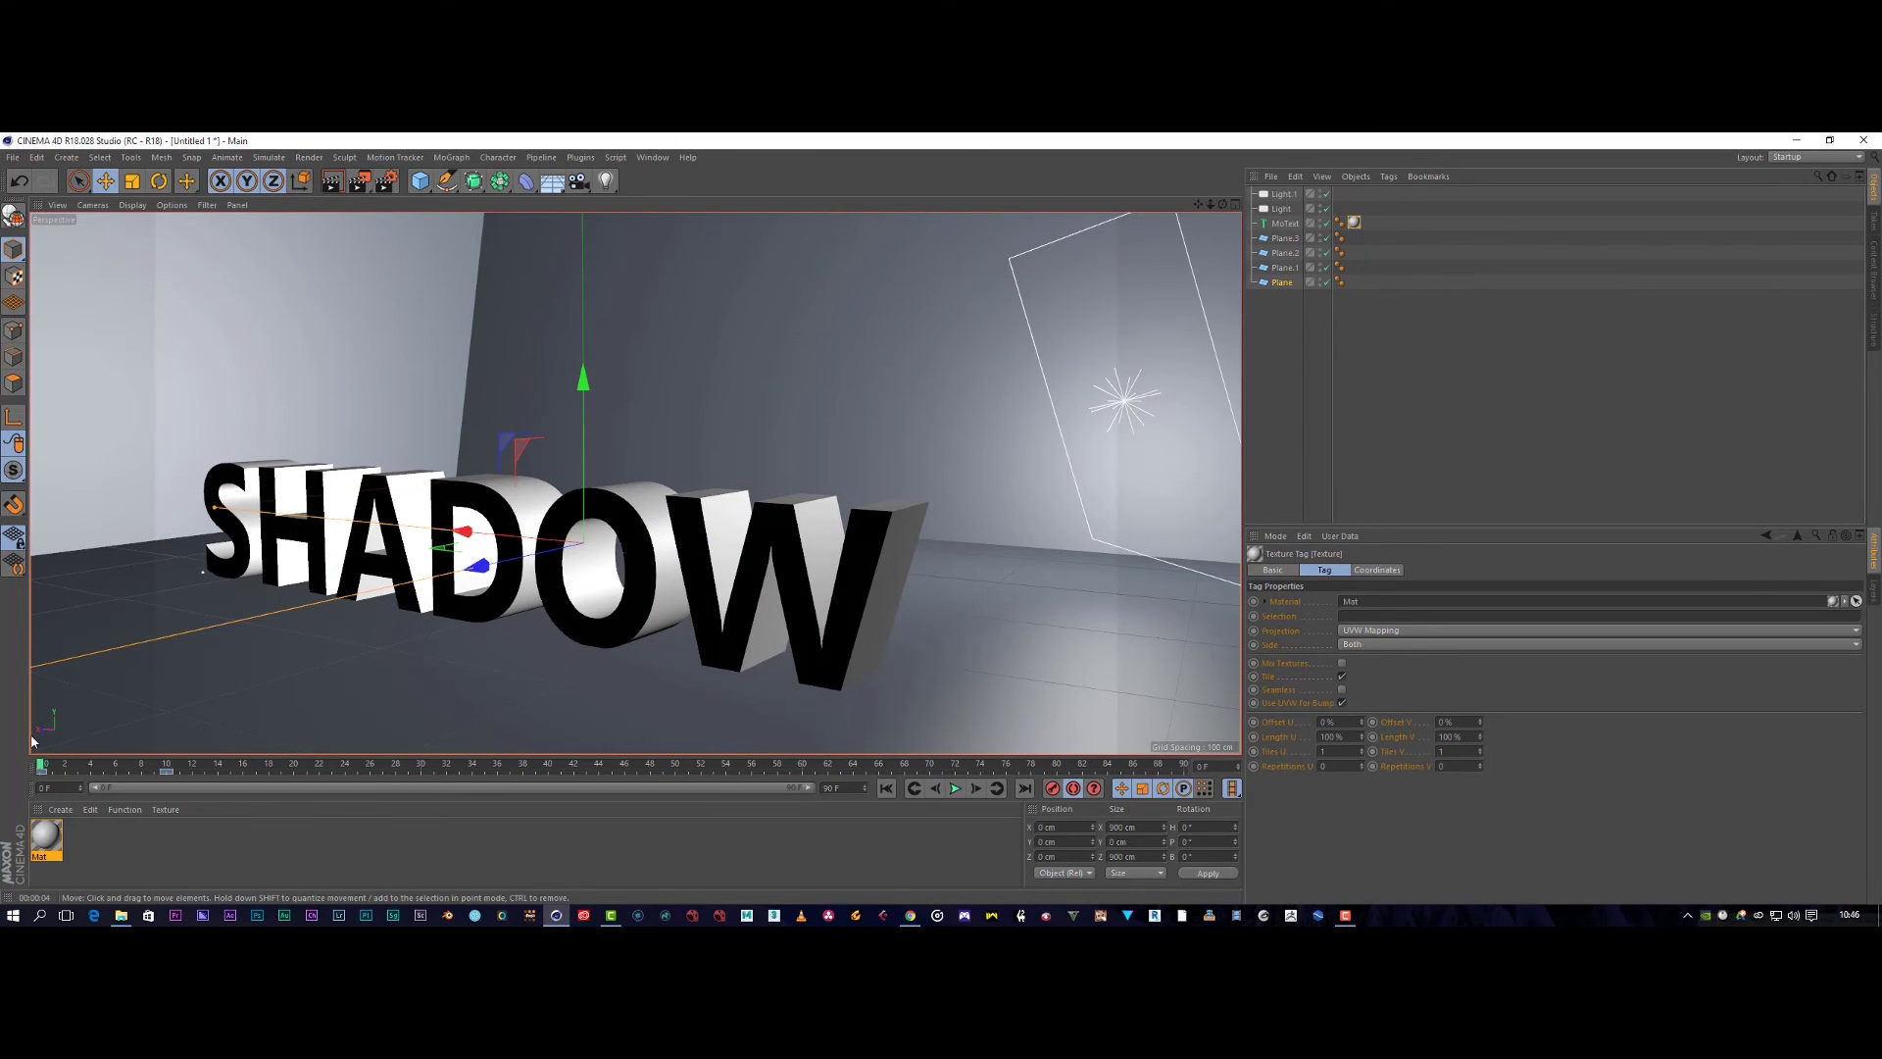
pyautogui.moveTo(42, 767)
pyautogui.mouseDown()
pyautogui.moveTo(186, 767)
pyautogui.moveTo(91, 765)
pyautogui.mouseUp()
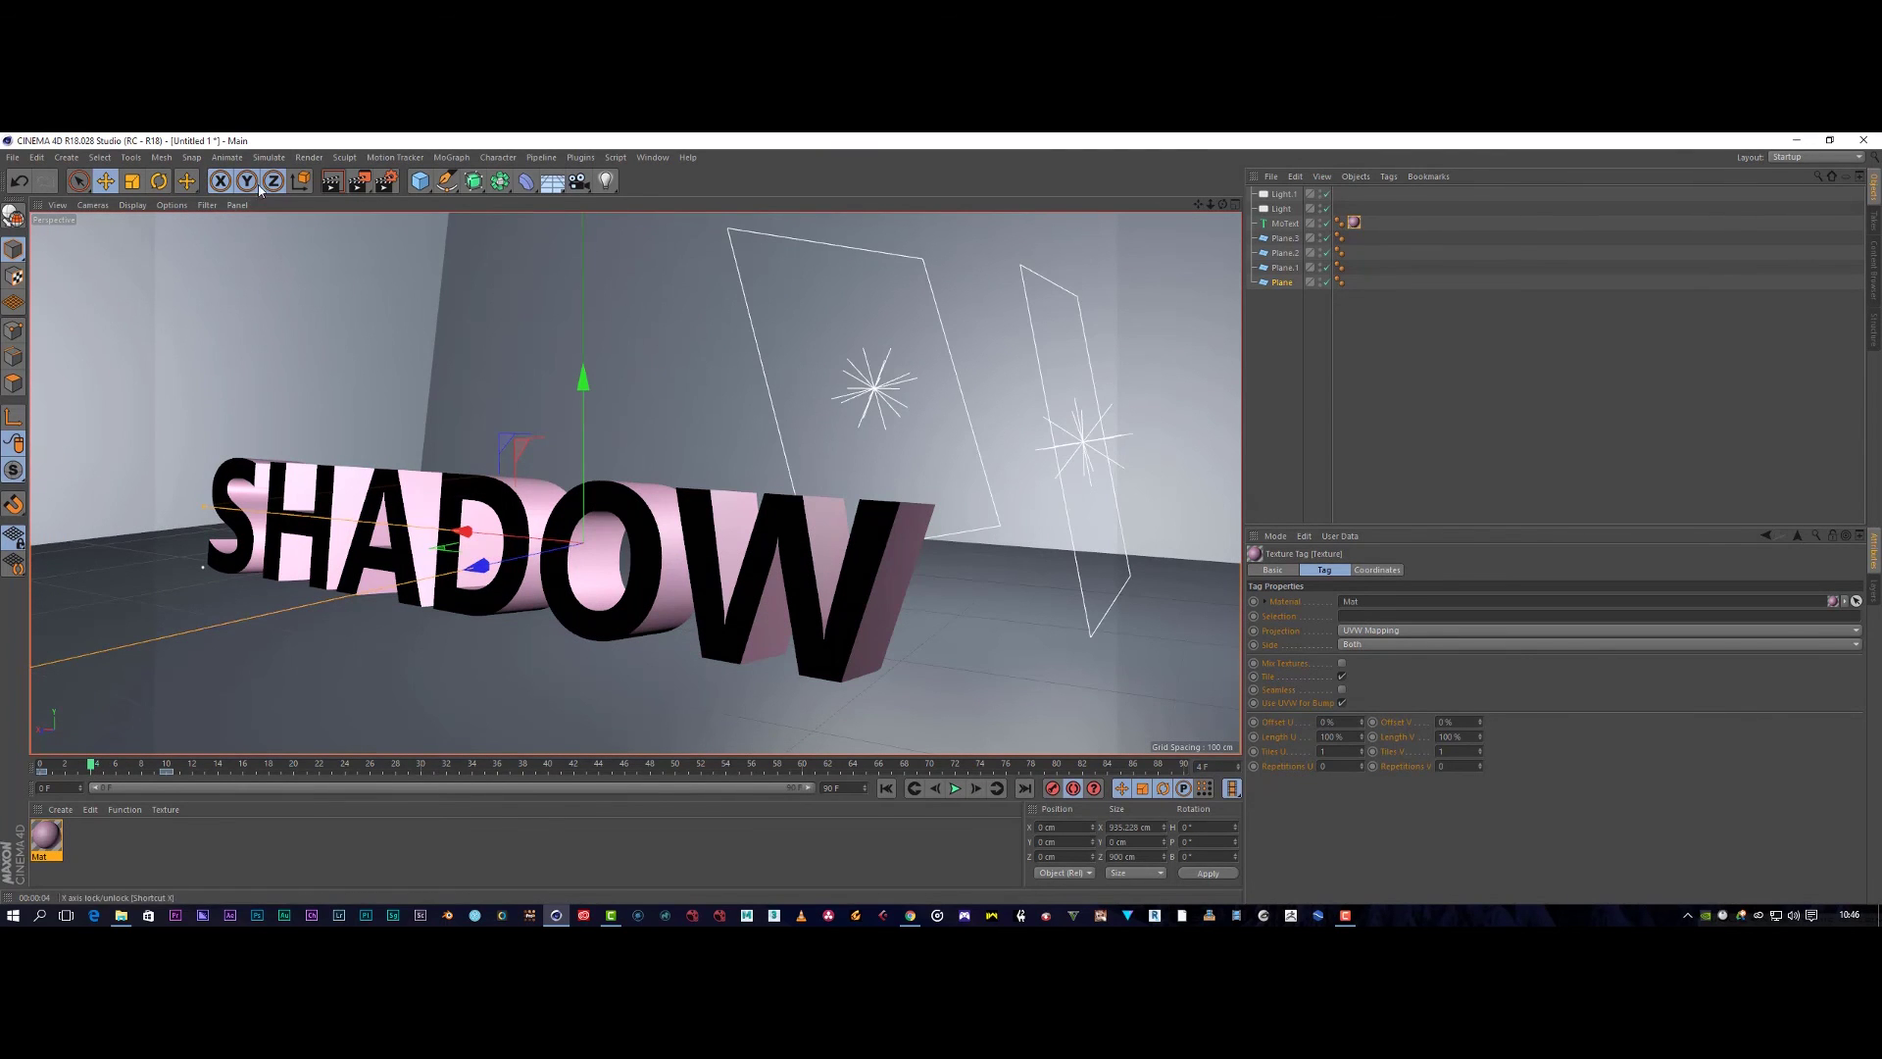
pyautogui.click(333, 181)
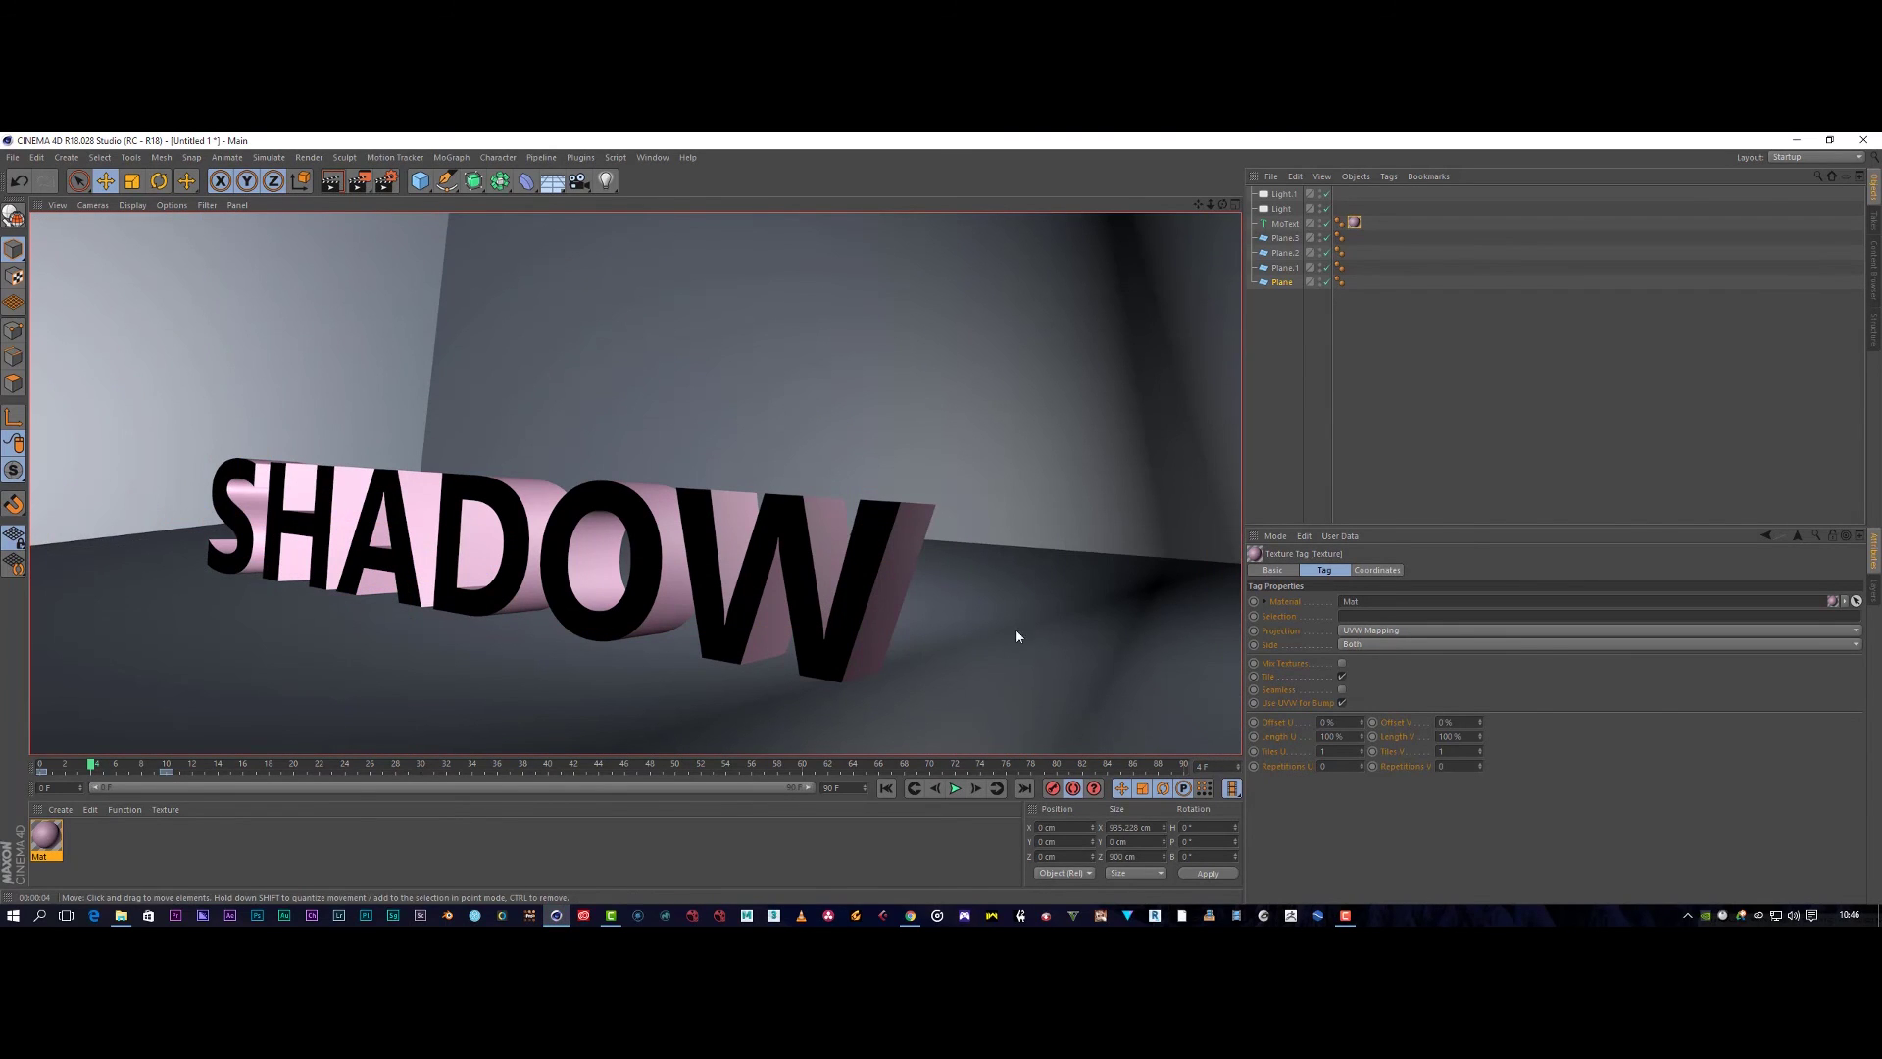
pyautogui.moveTo(93, 766); pyautogui.dragTo(142, 769)
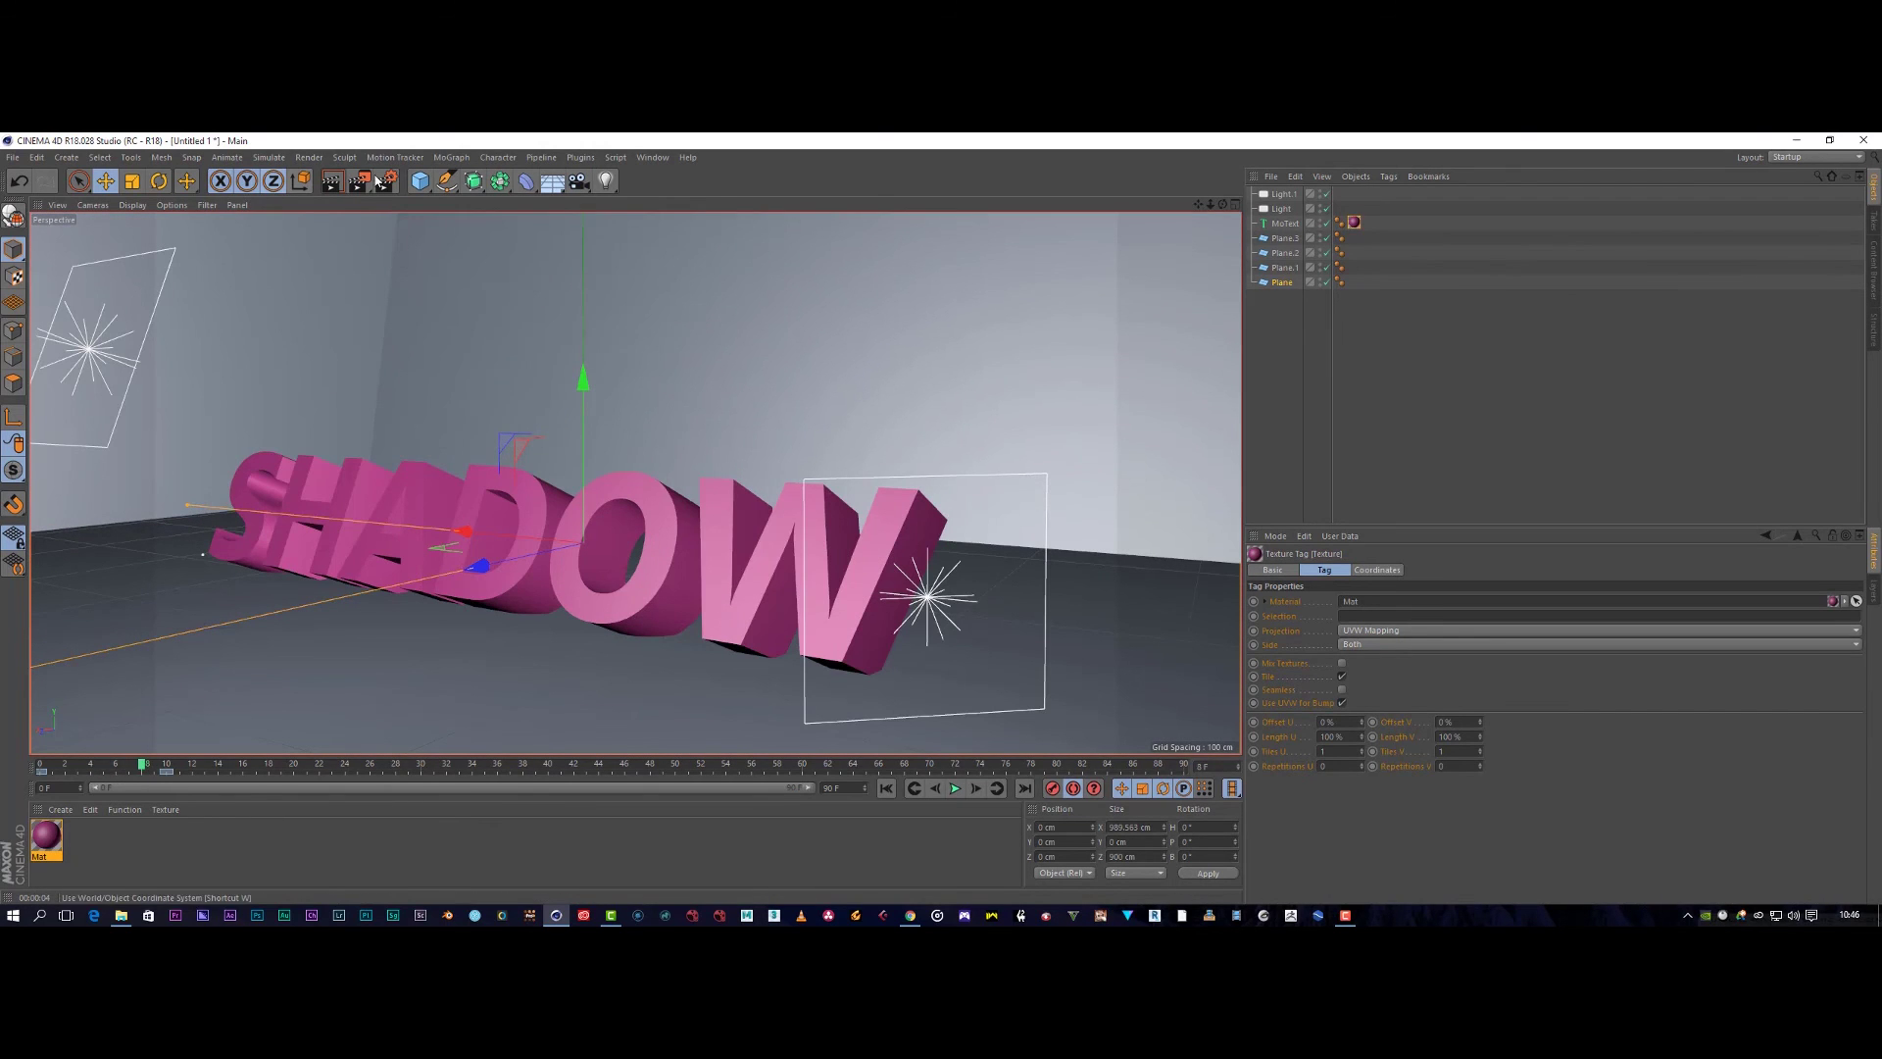
pyautogui.click(335, 182)
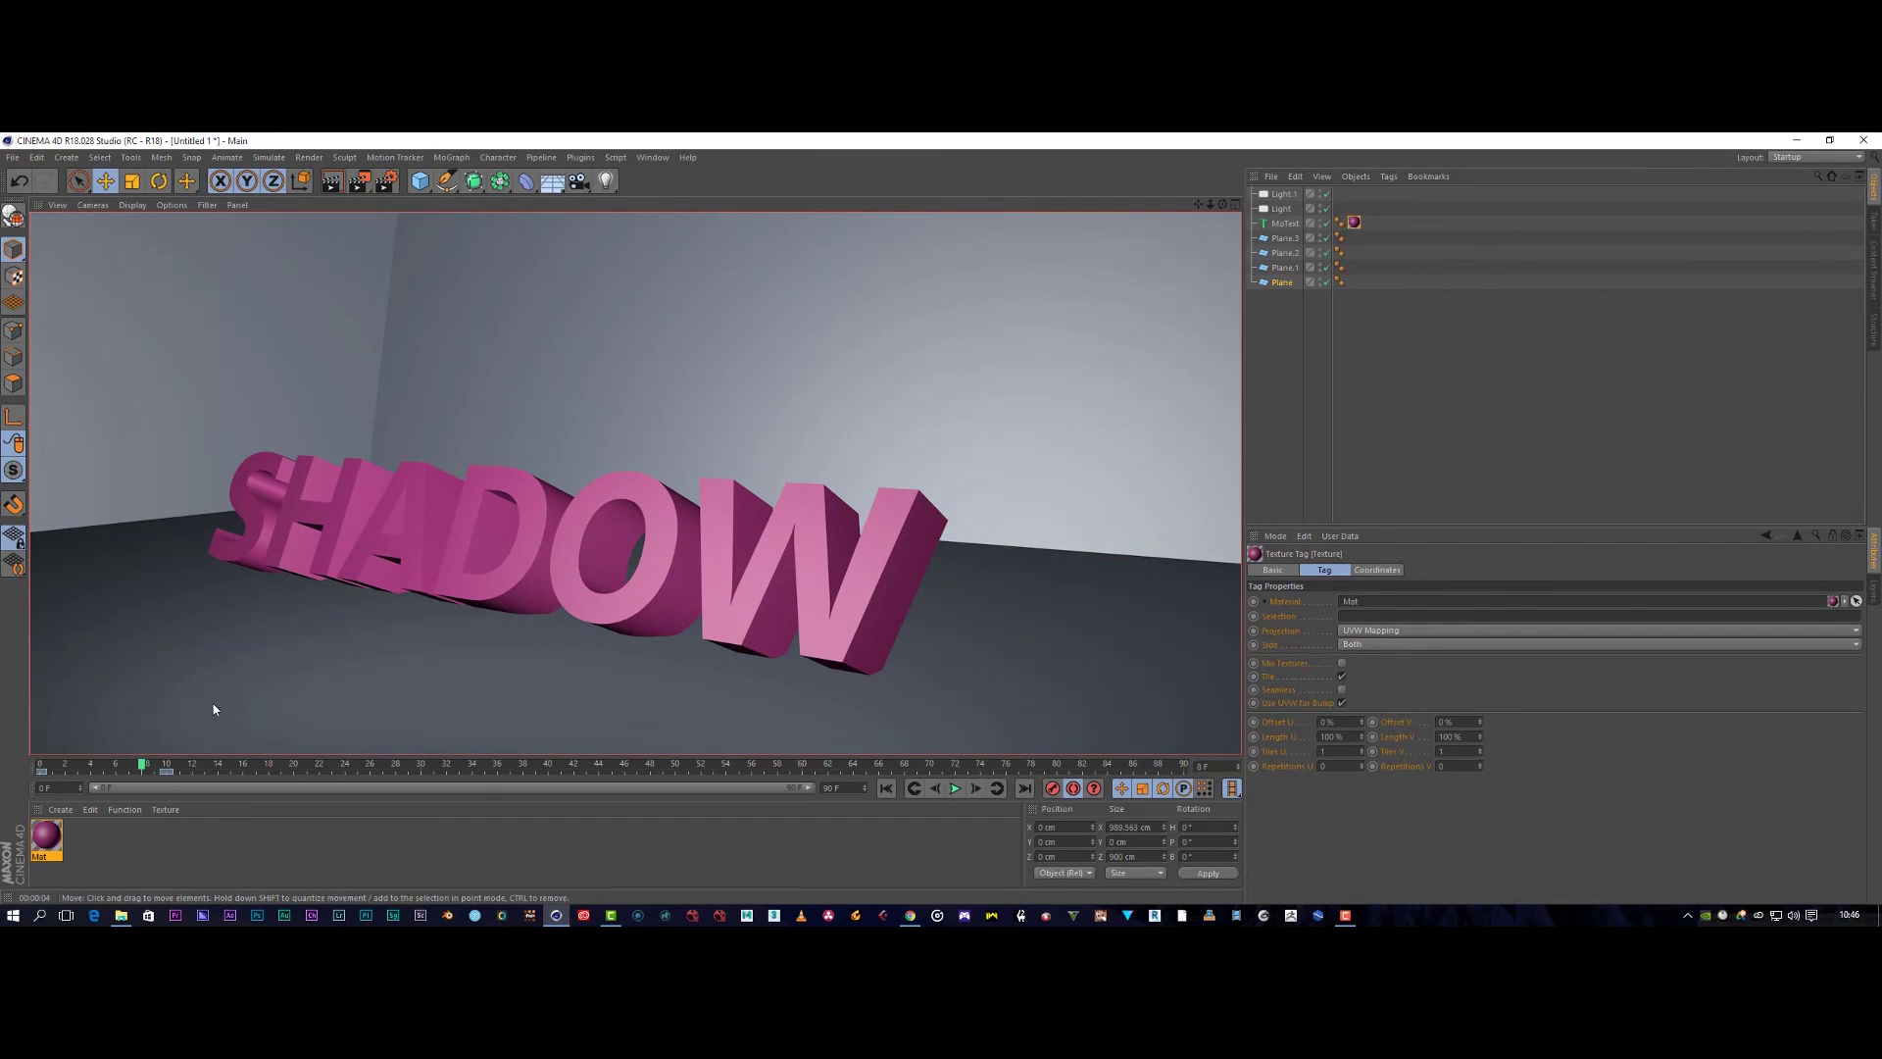
pyautogui.moveTo(154, 770); pyautogui.dragTo(168, 770)
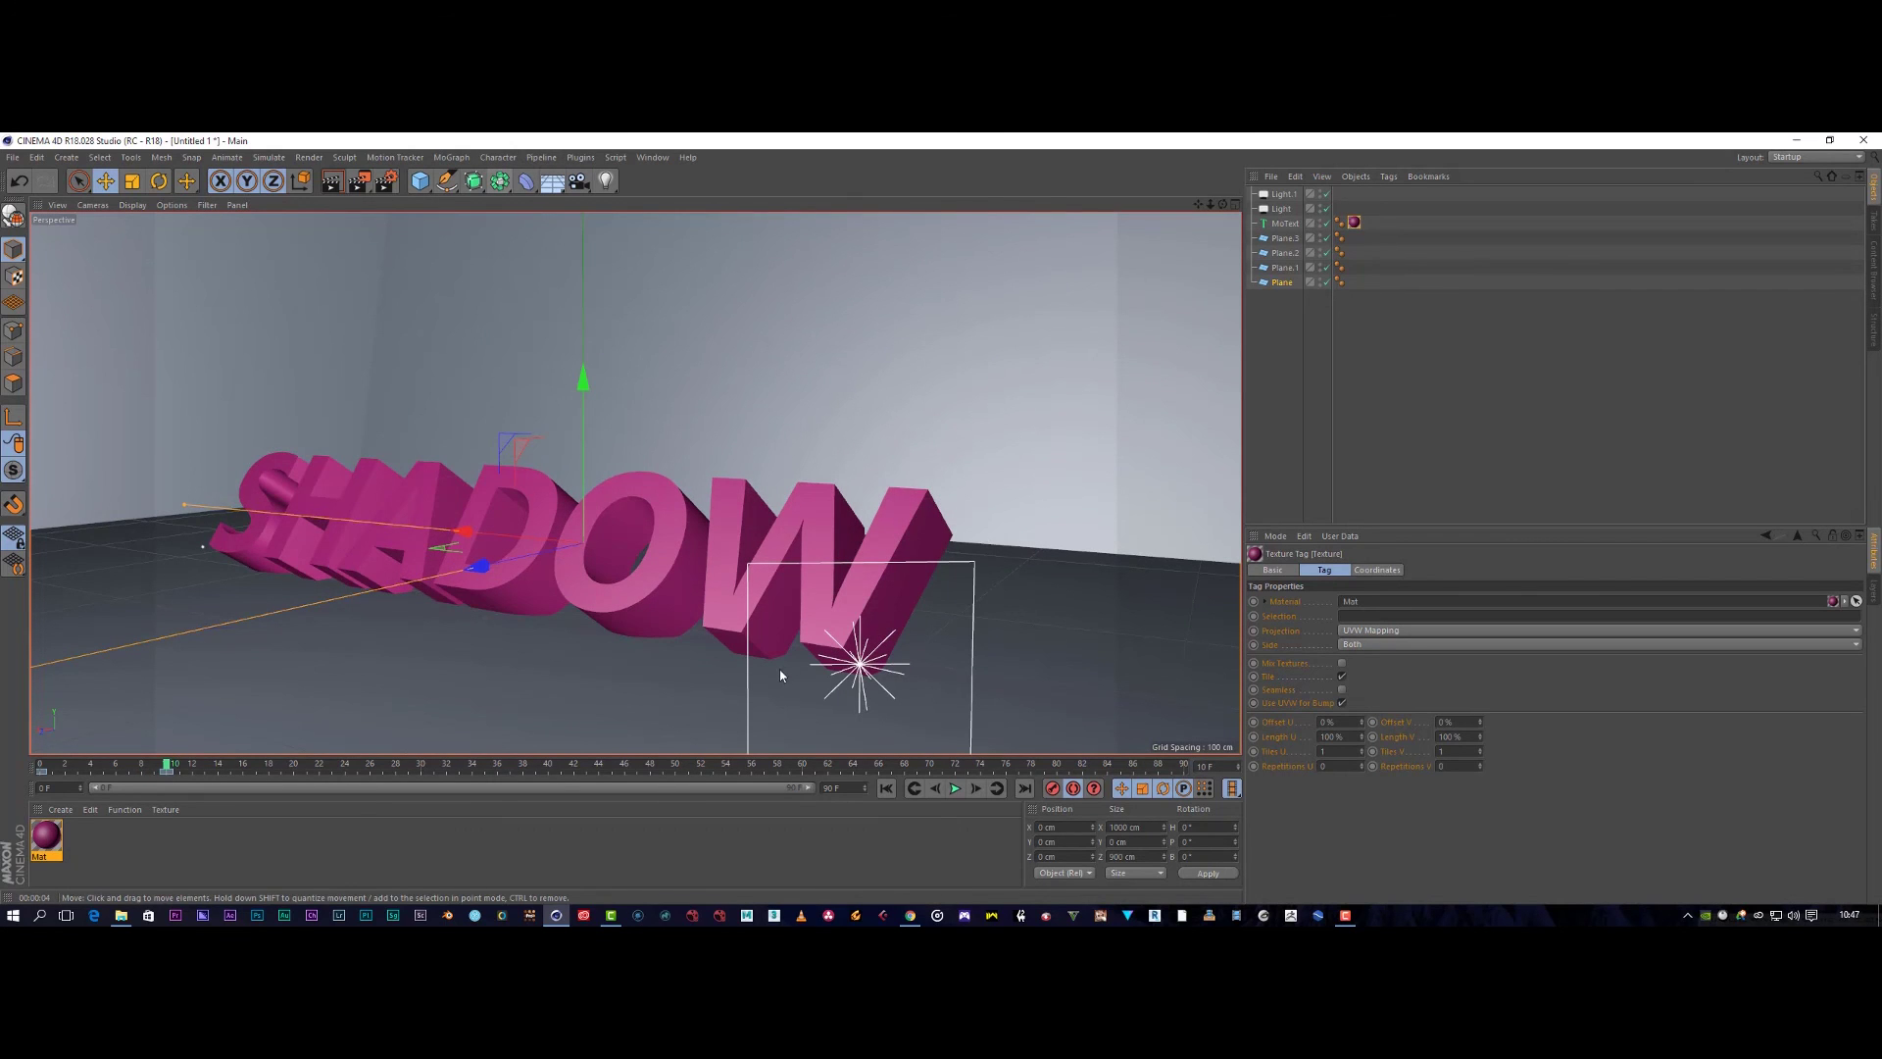
pyautogui.click(341, 180)
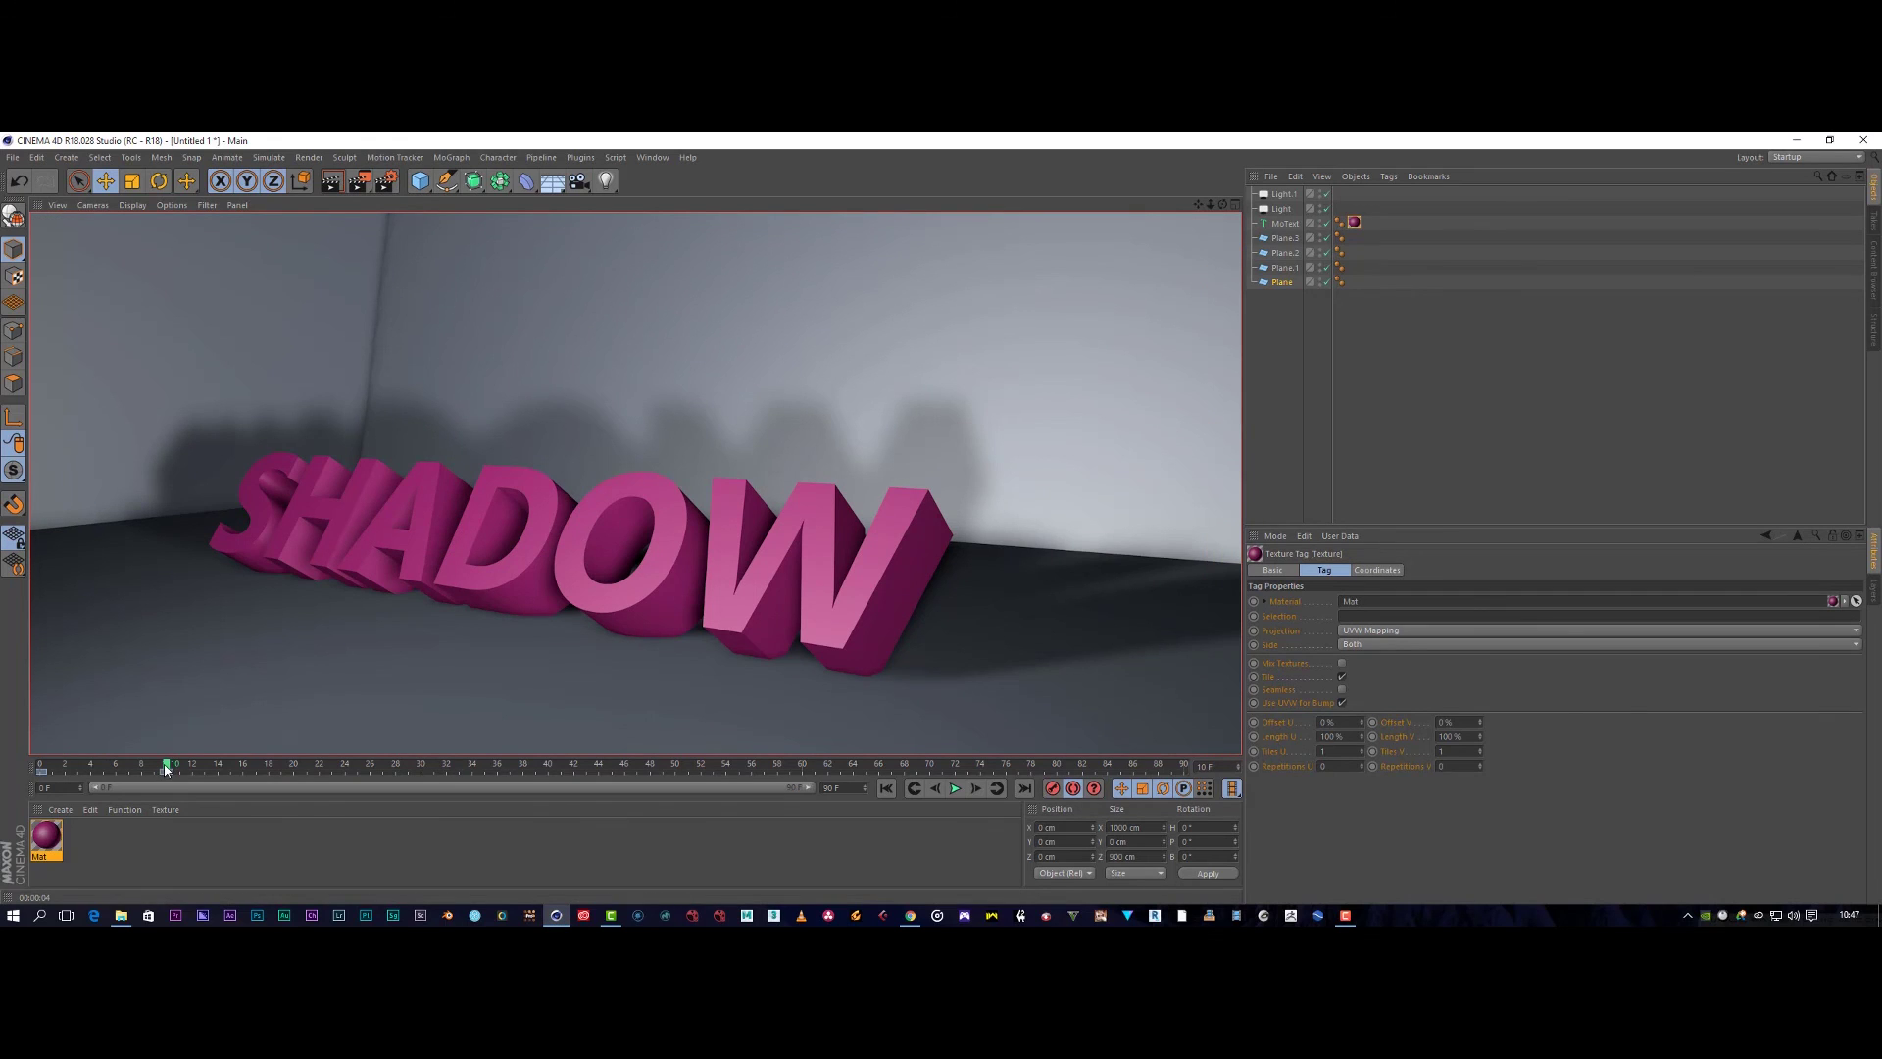
# At frame 4, rotate the area light Light.1 to about H 25° and P 13°.
pyautogui.moveTo(169, 771); pyautogui.dragTo(86, 772)
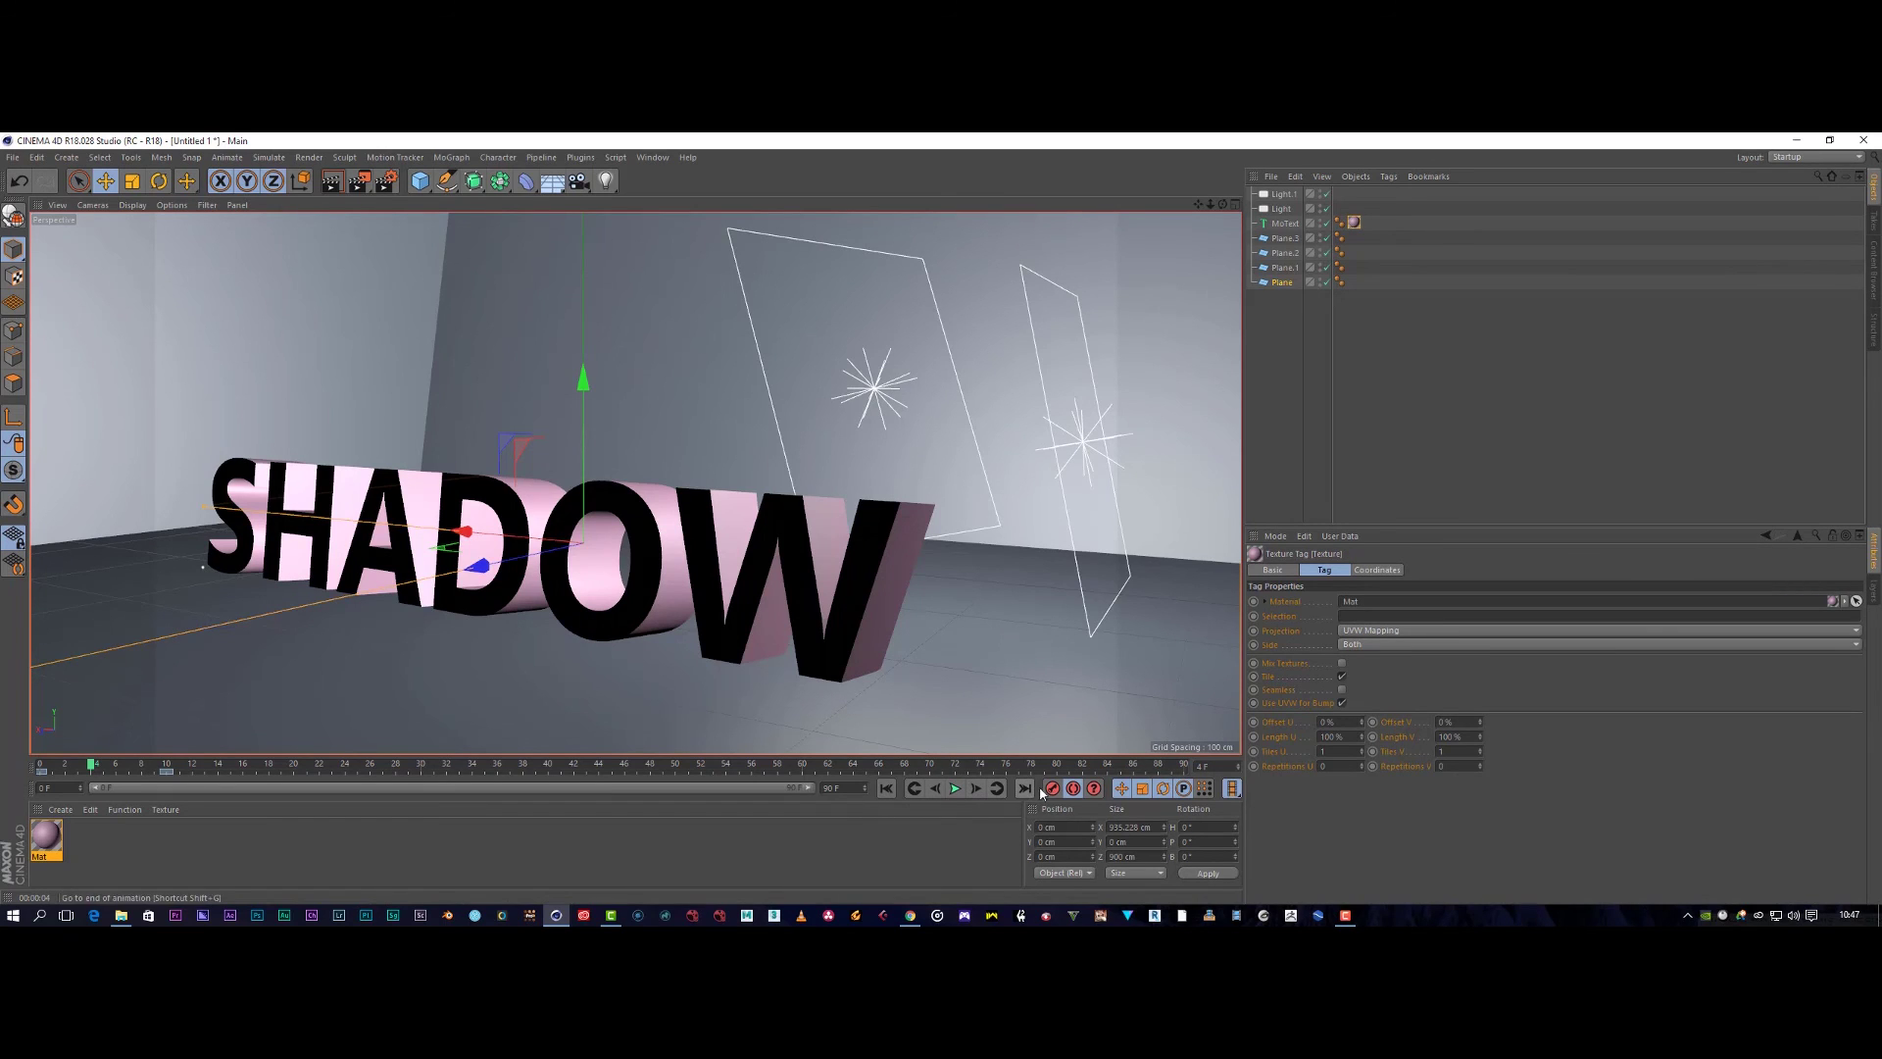
pyautogui.click(334, 181)
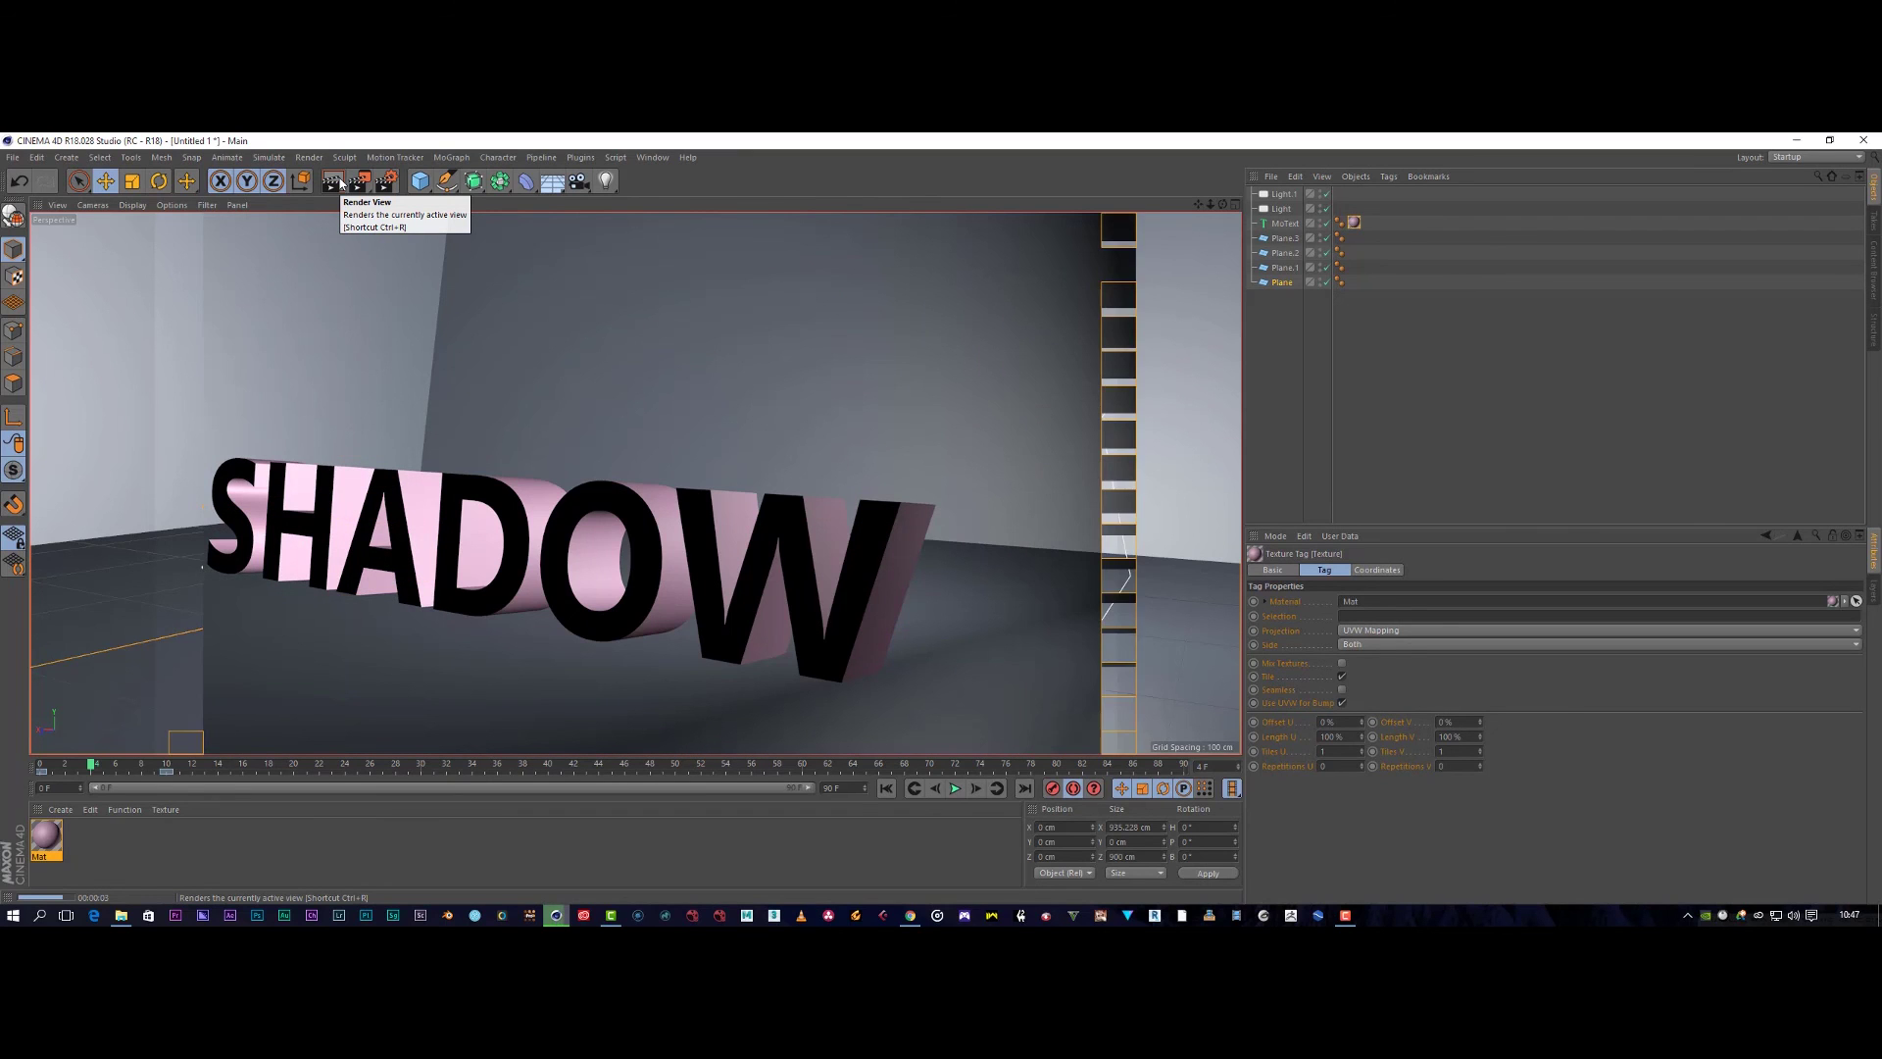
pyautogui.click(600, 556)
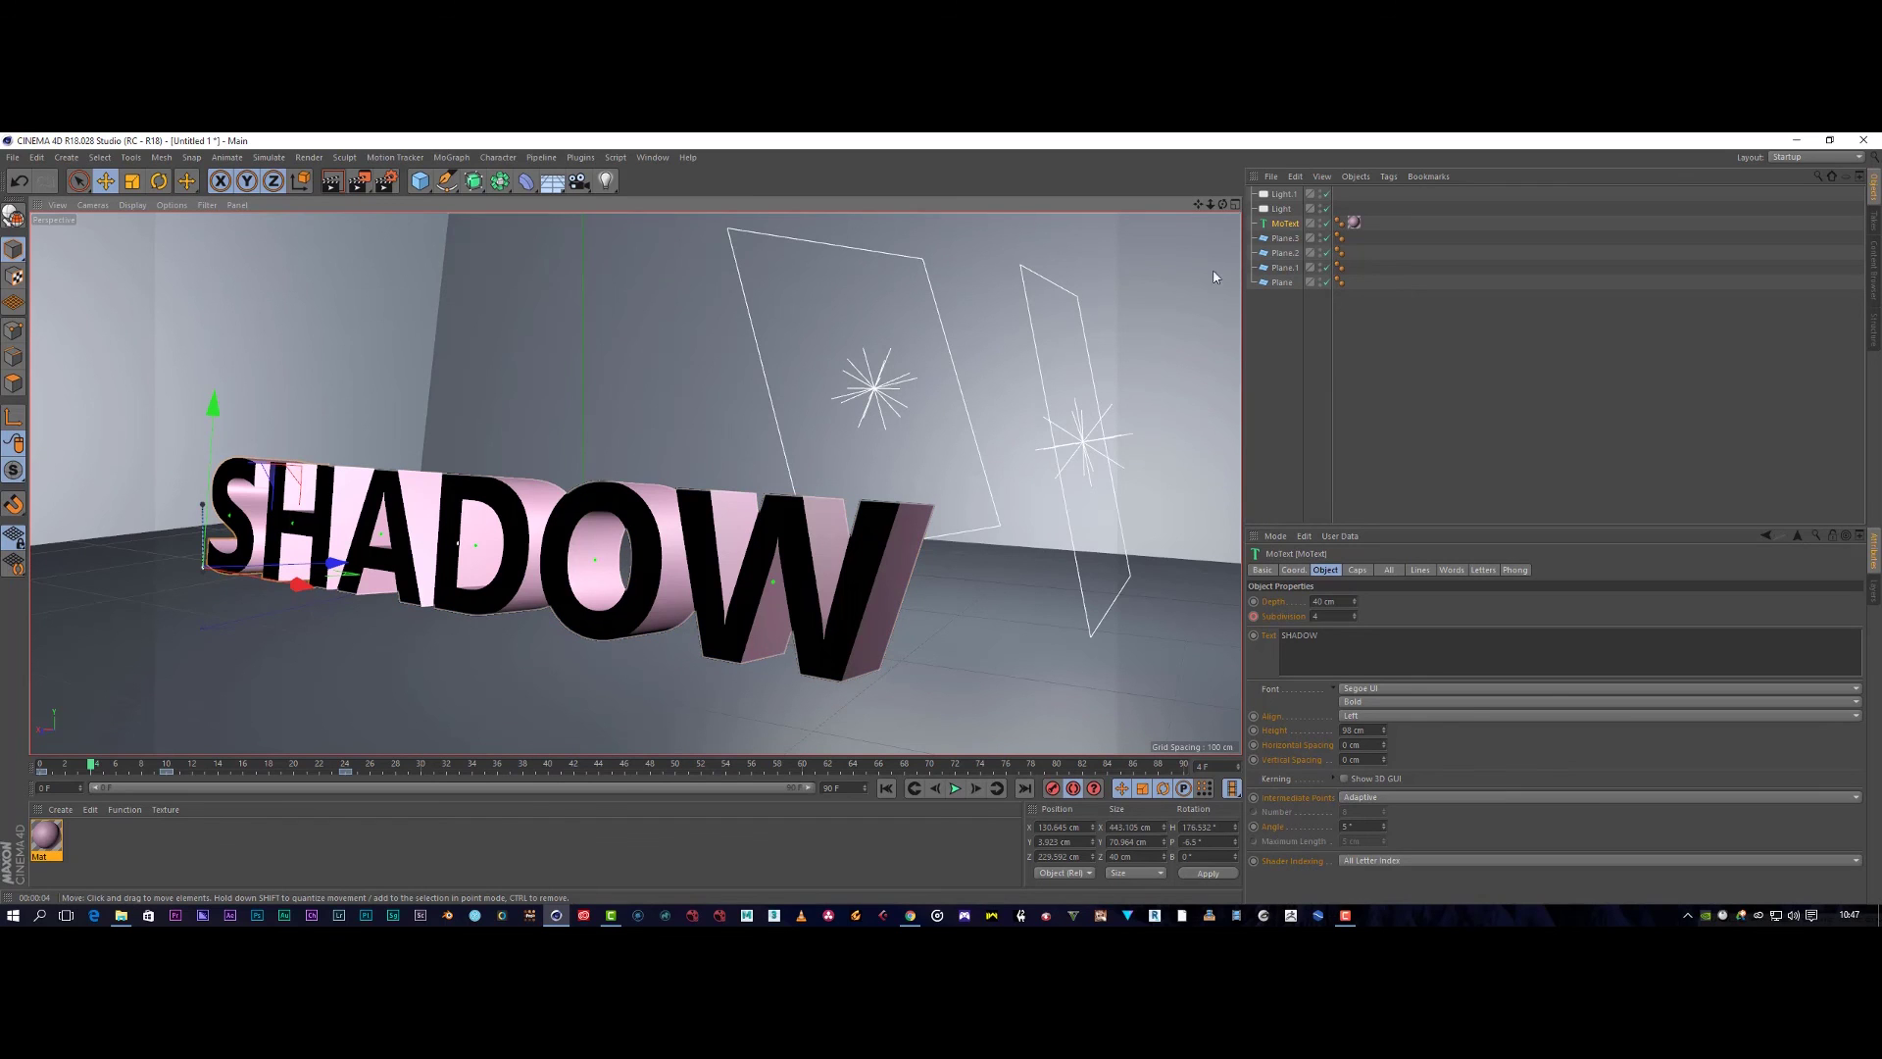
pyautogui.click(1282, 209)
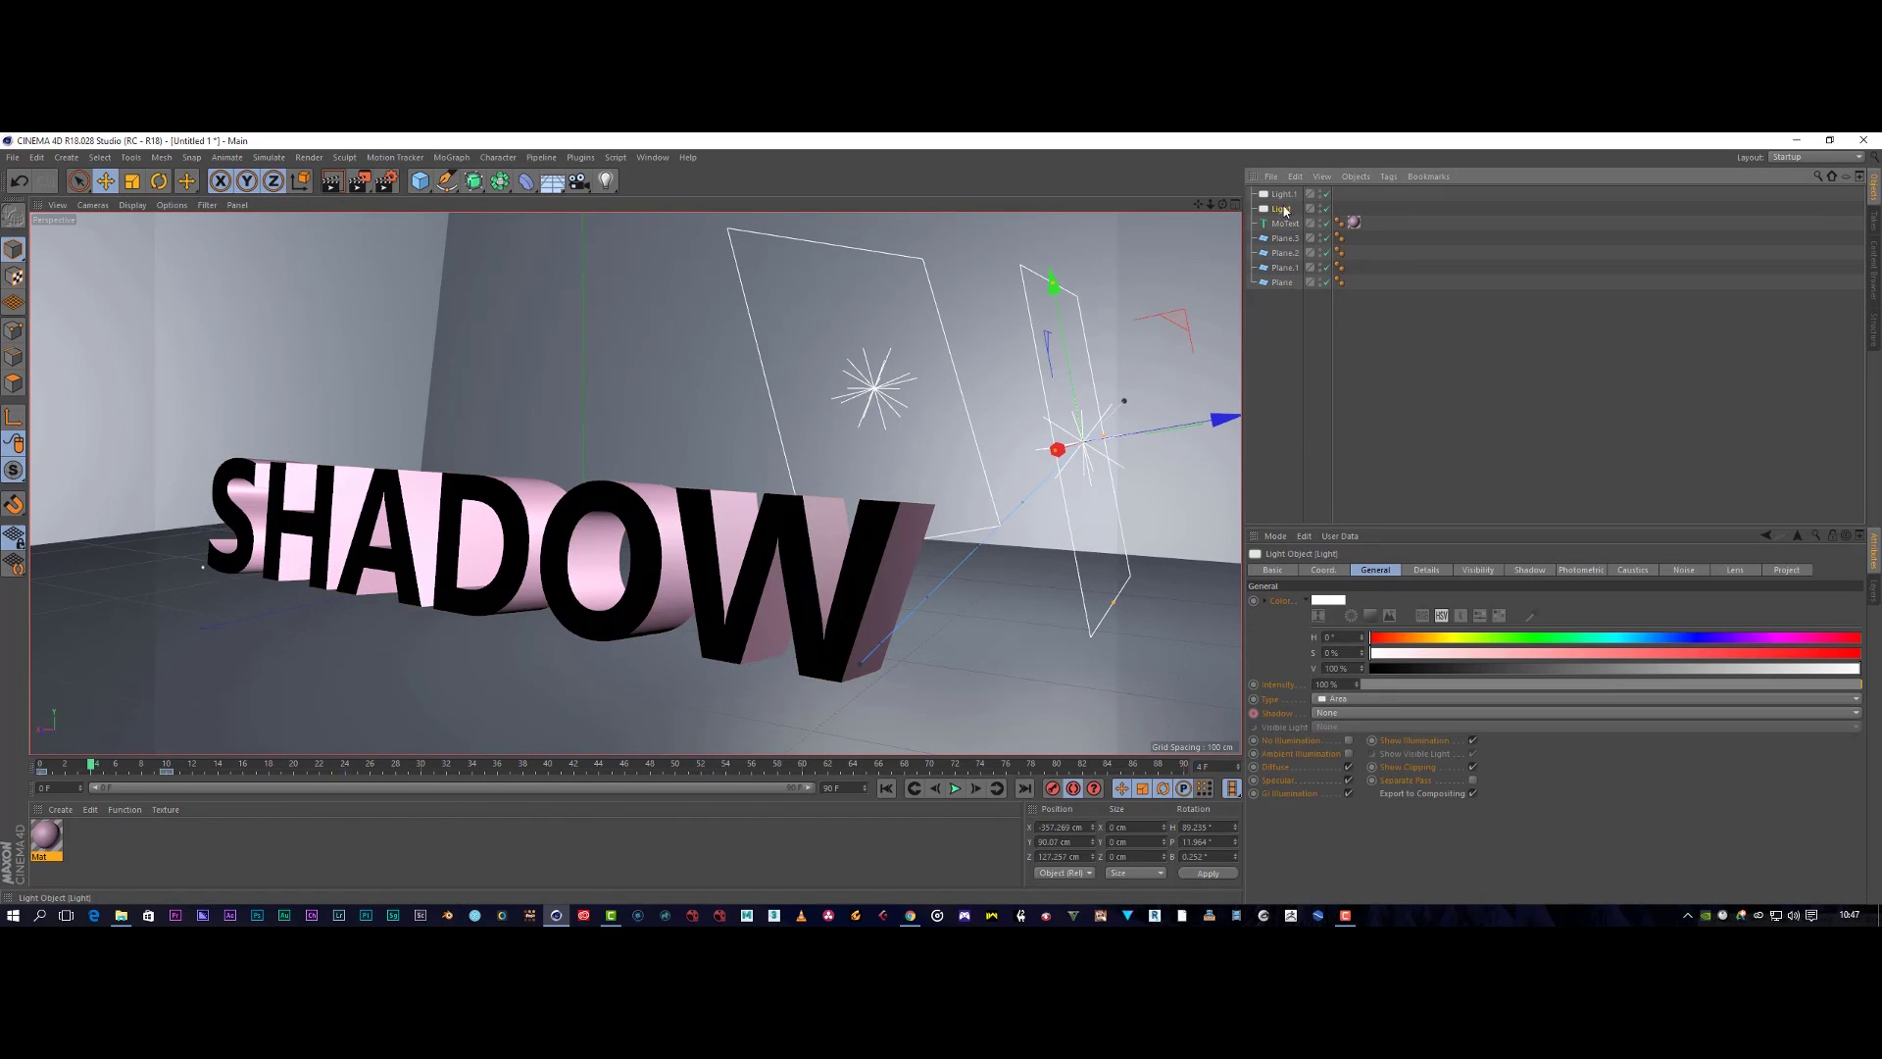
pyautogui.click(1282, 195)
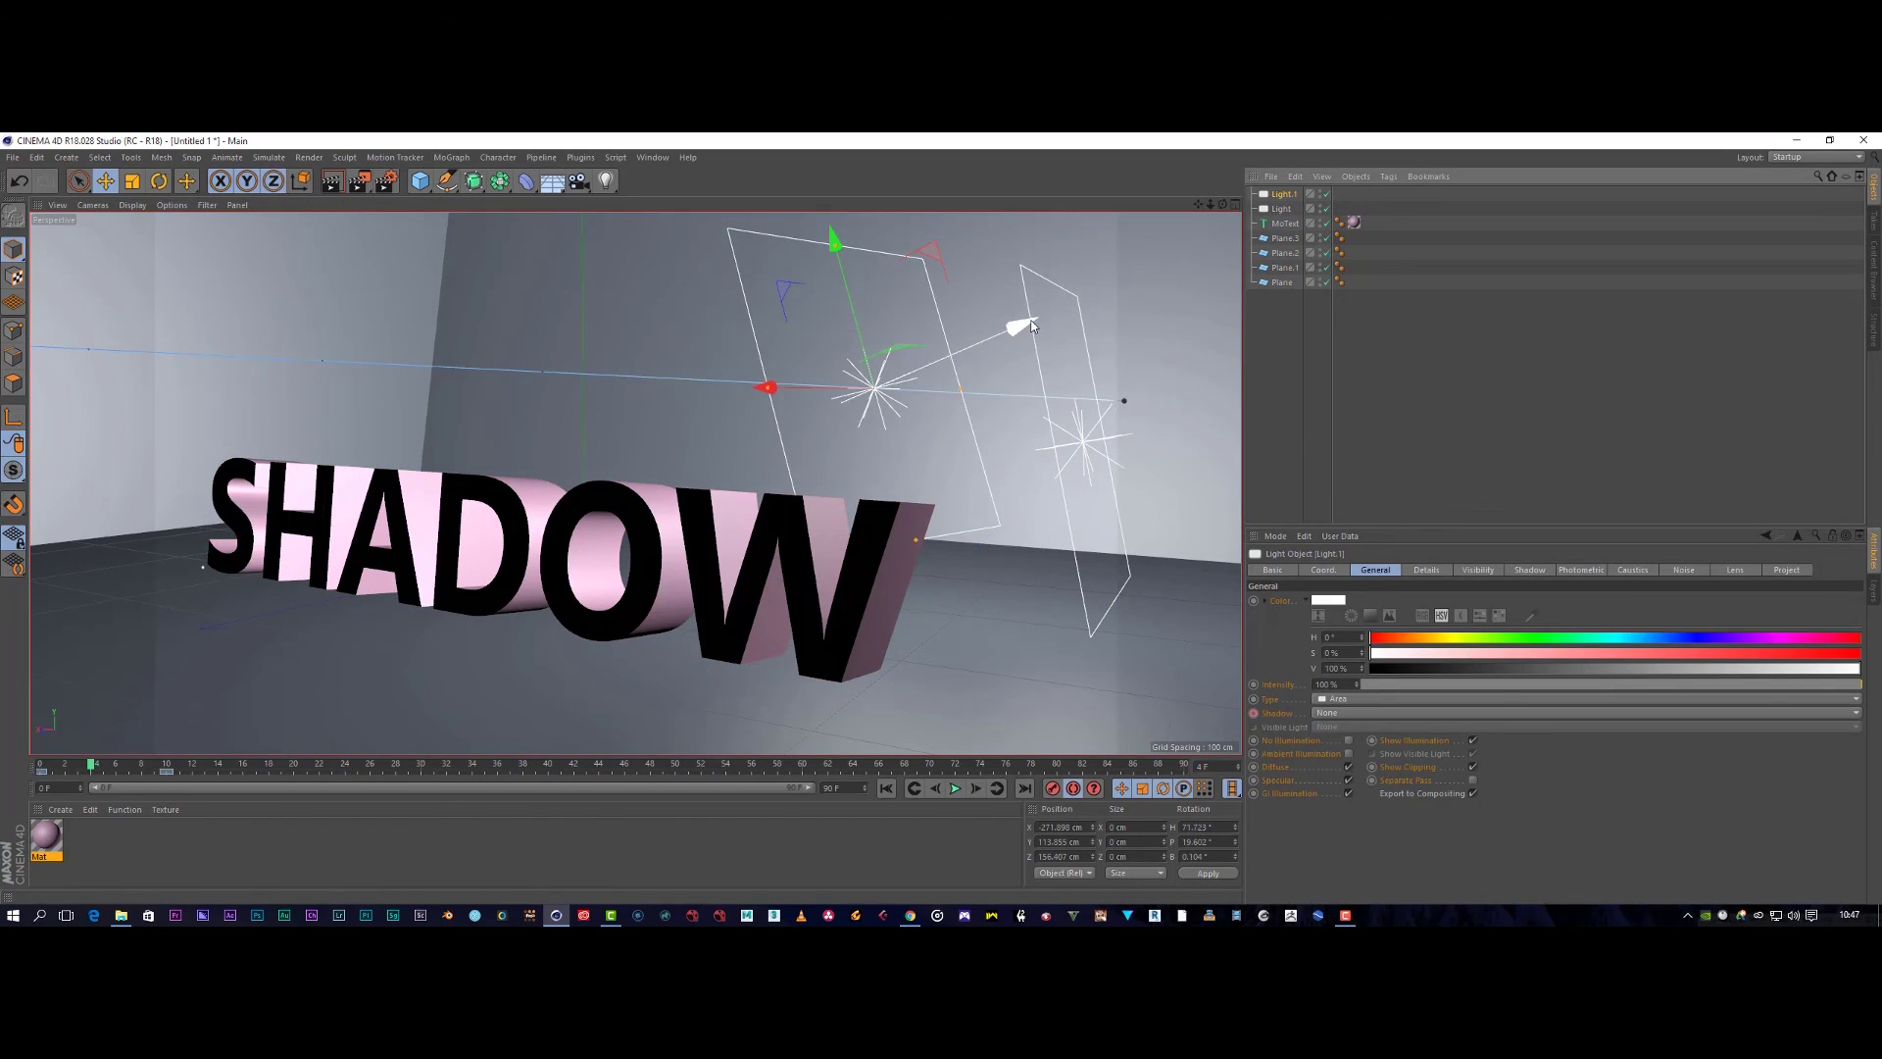
pyautogui.click(159, 180)
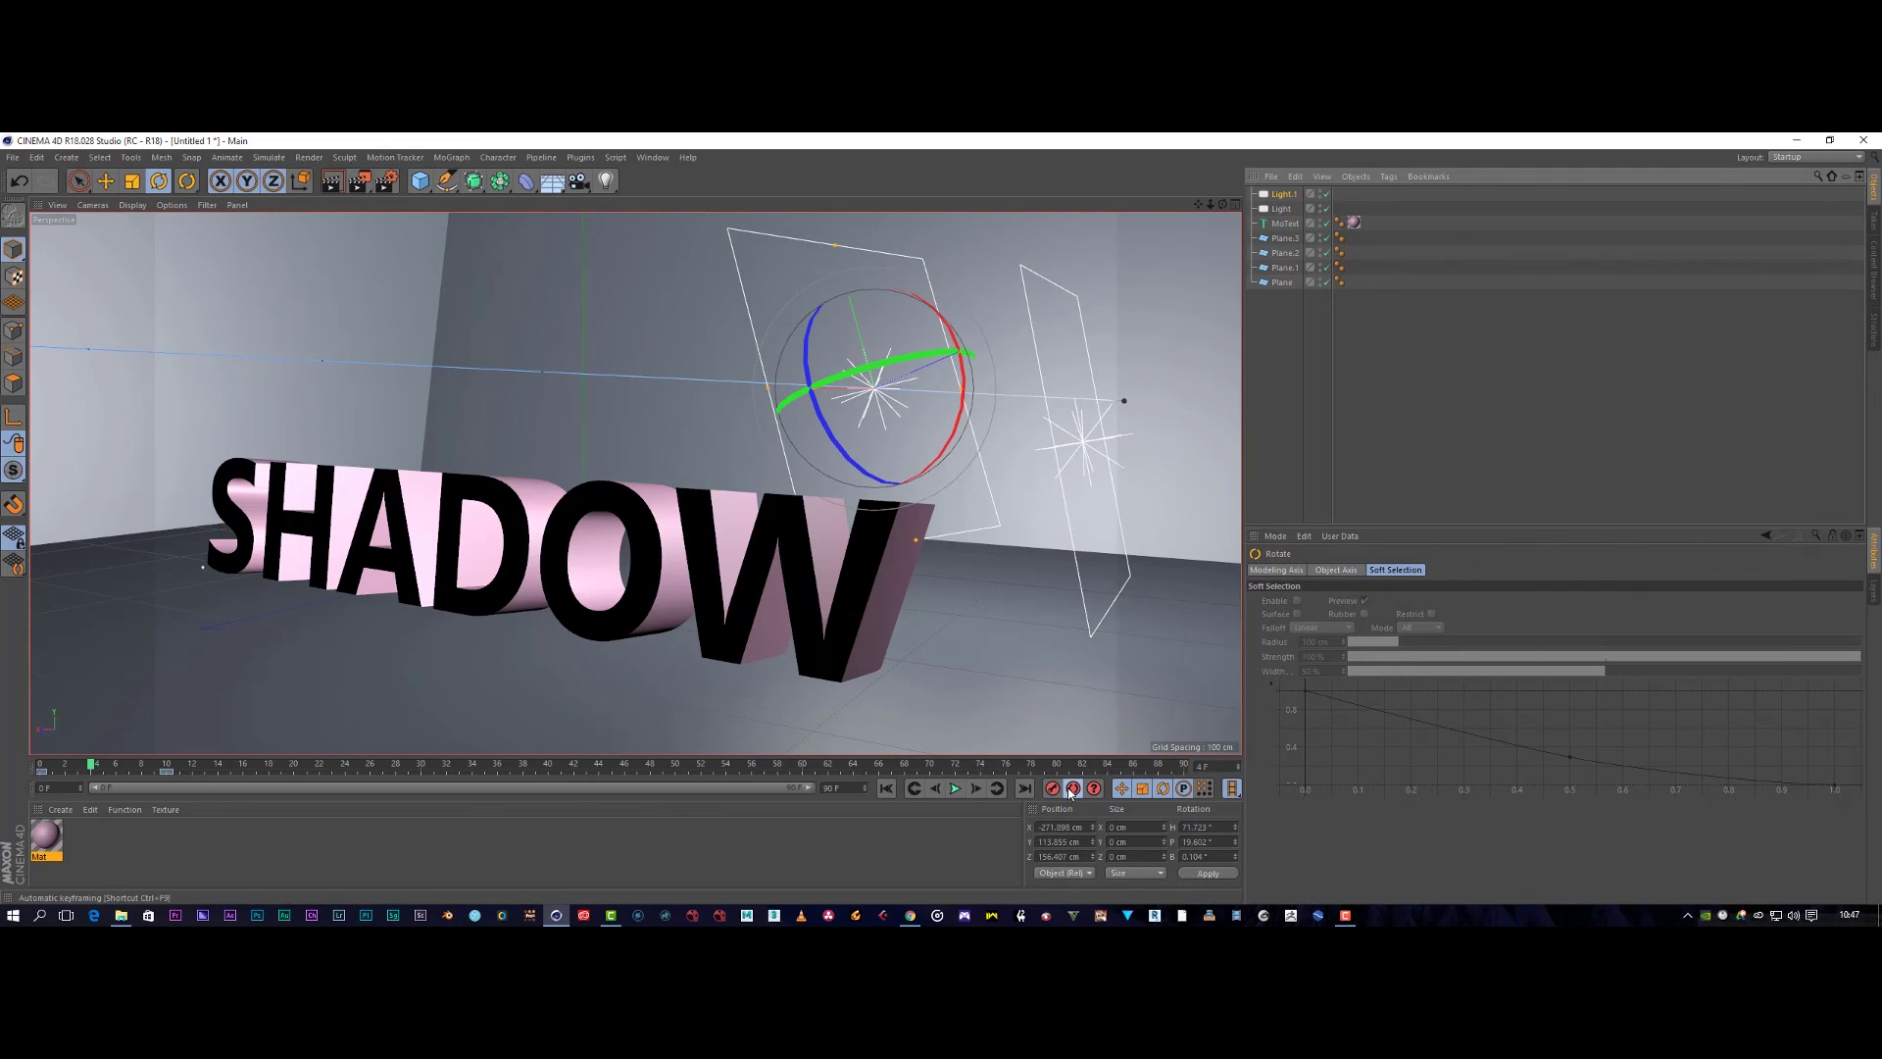
pyautogui.moveTo(941, 359)
pyautogui.mouseDown()
pyautogui.moveTo(946, 320)
pyautogui.moveTo(957, 349)
pyautogui.mouseUp()
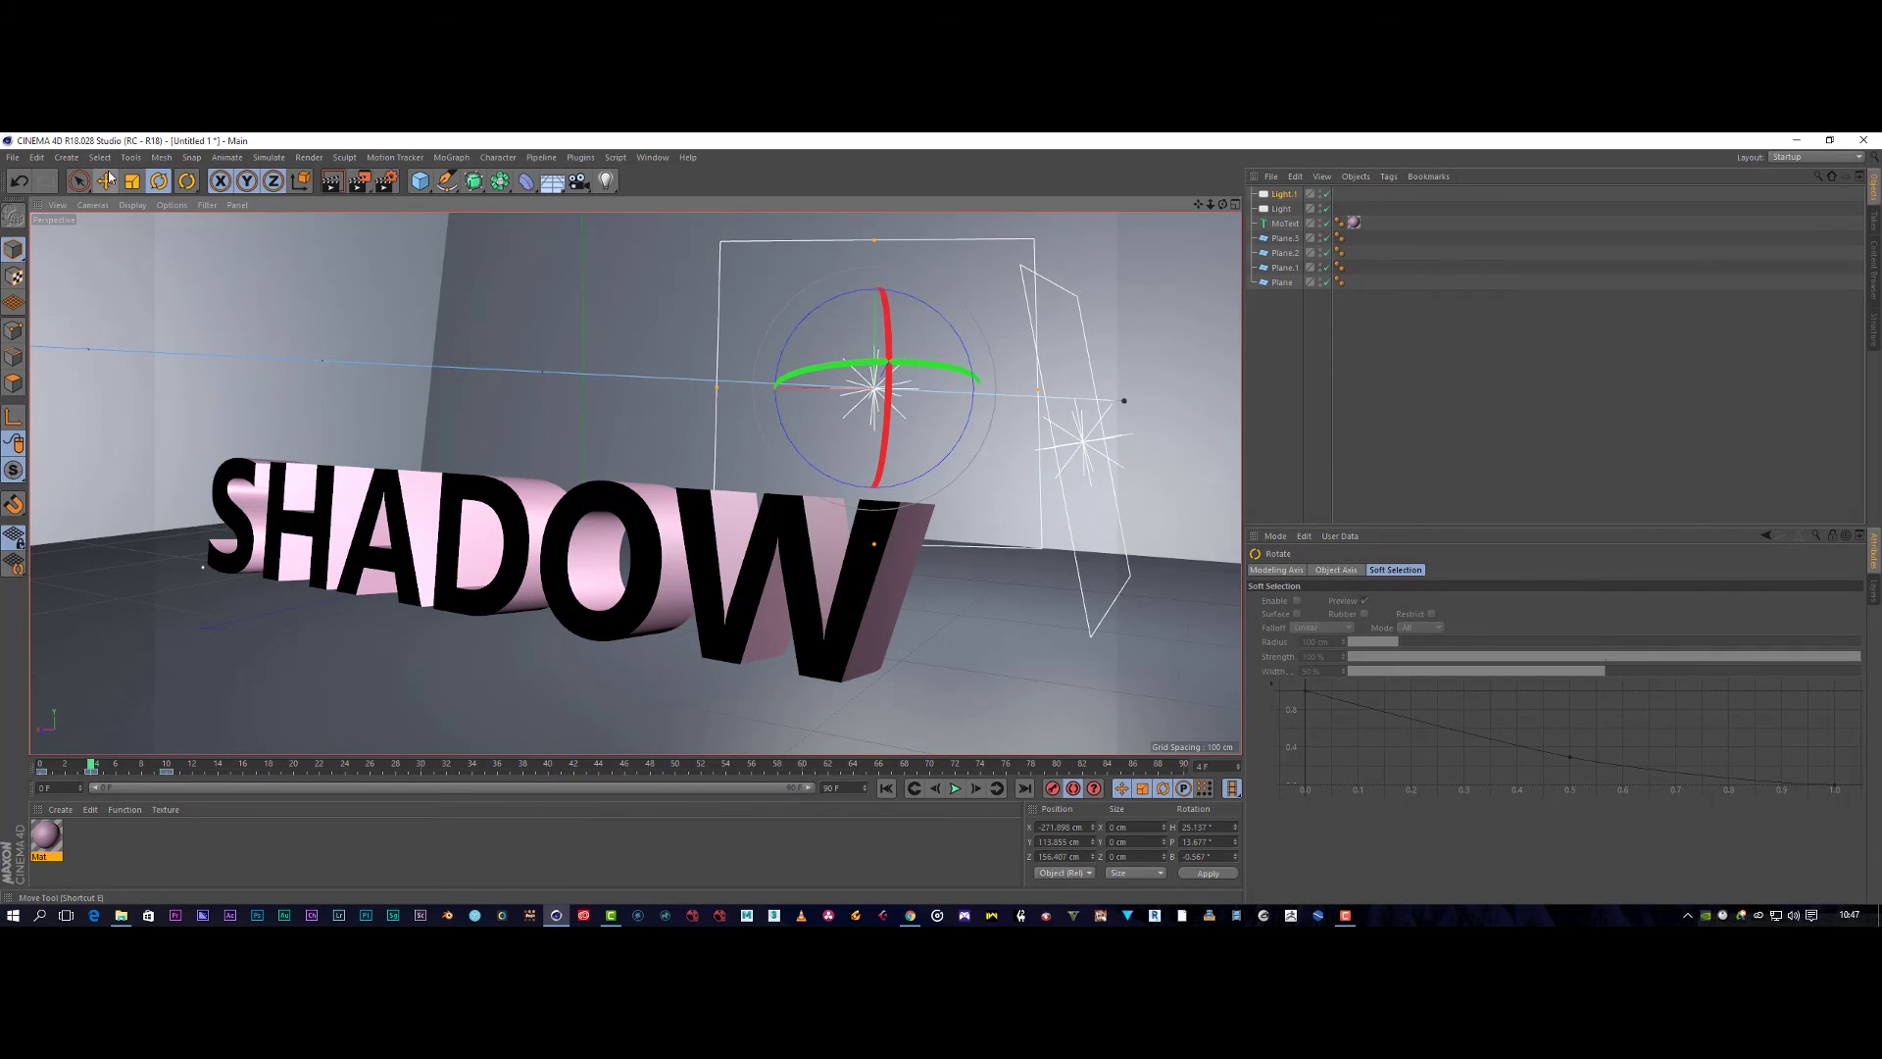
# Raise Light.1 to about Y 142 cm and move it across to the front of the letter S at frame 4.
pyautogui.click(108, 180)
pyautogui.moveTo(907, 348); pyautogui.dragTo(943, 253)
pyautogui.moveTo(741, 313); pyautogui.dragTo(44, 311)
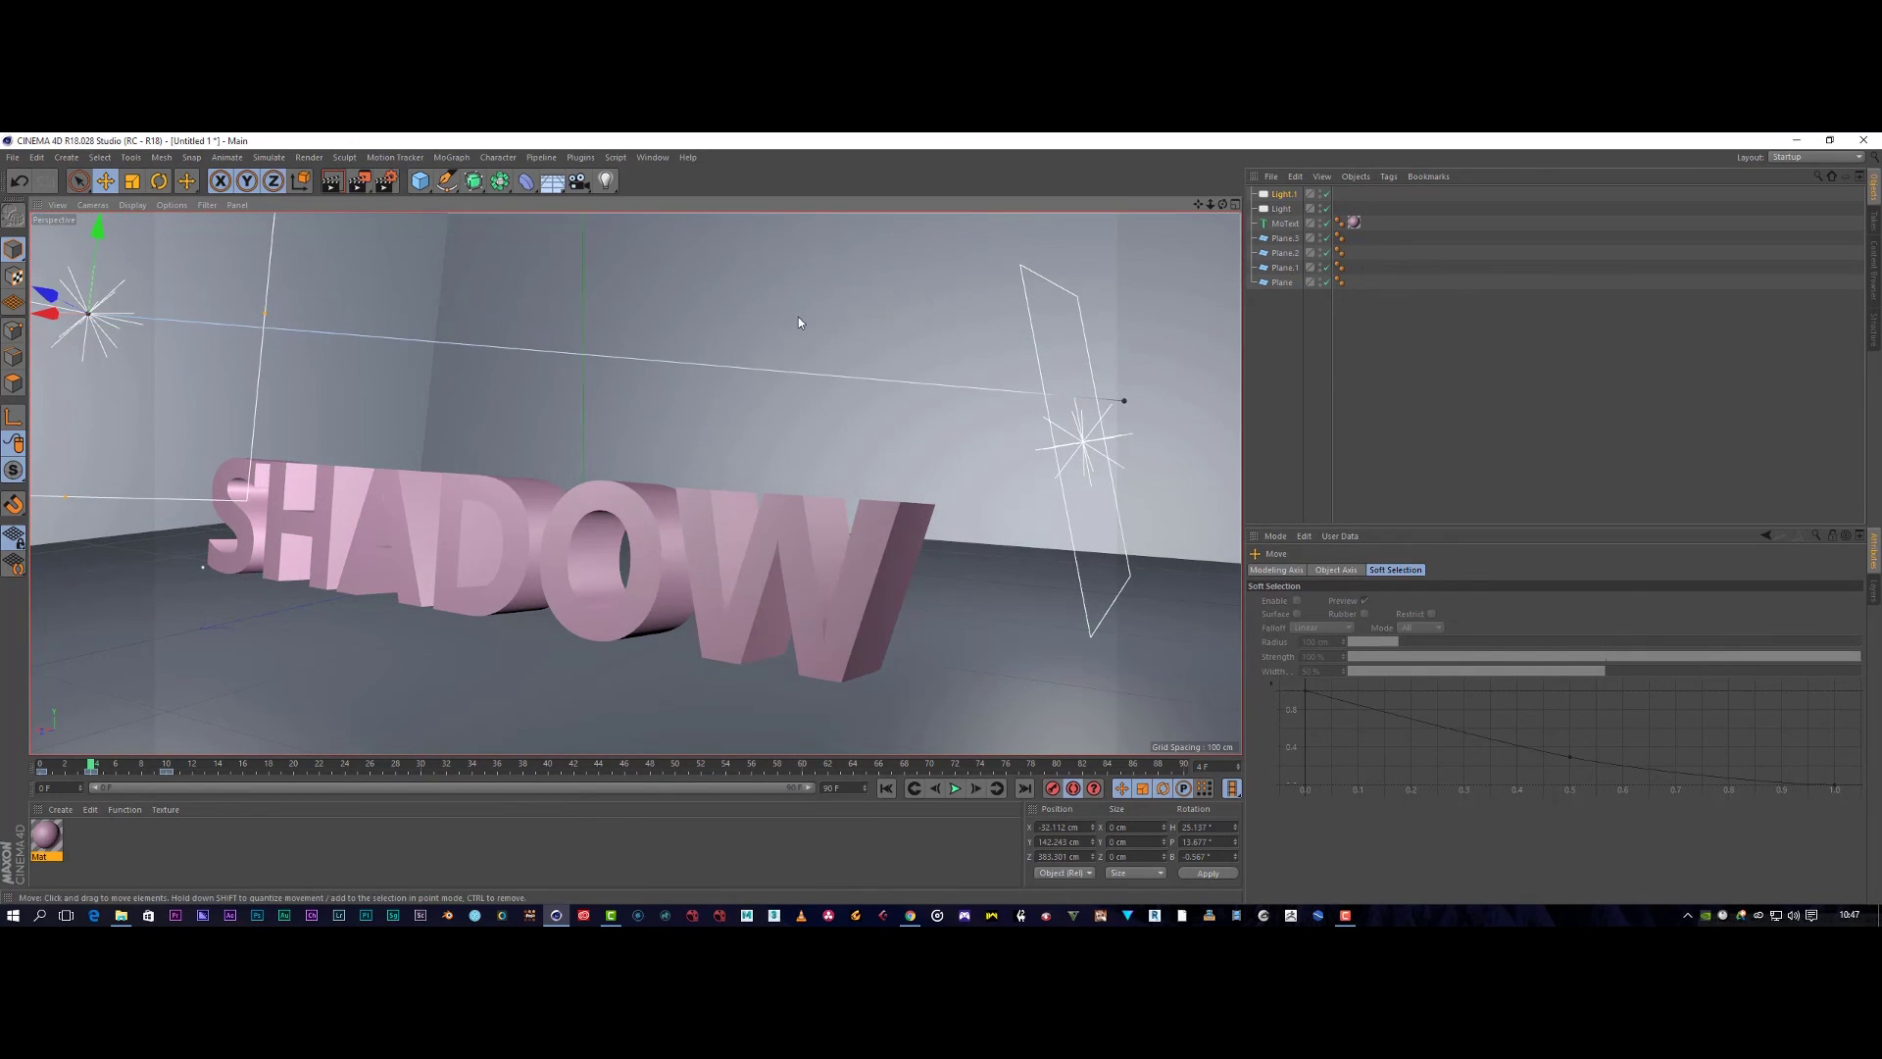
# Rotate Light.1 to a heading of about -22° and lower it to roughly the height of the text.
pyautogui.click(159, 181)
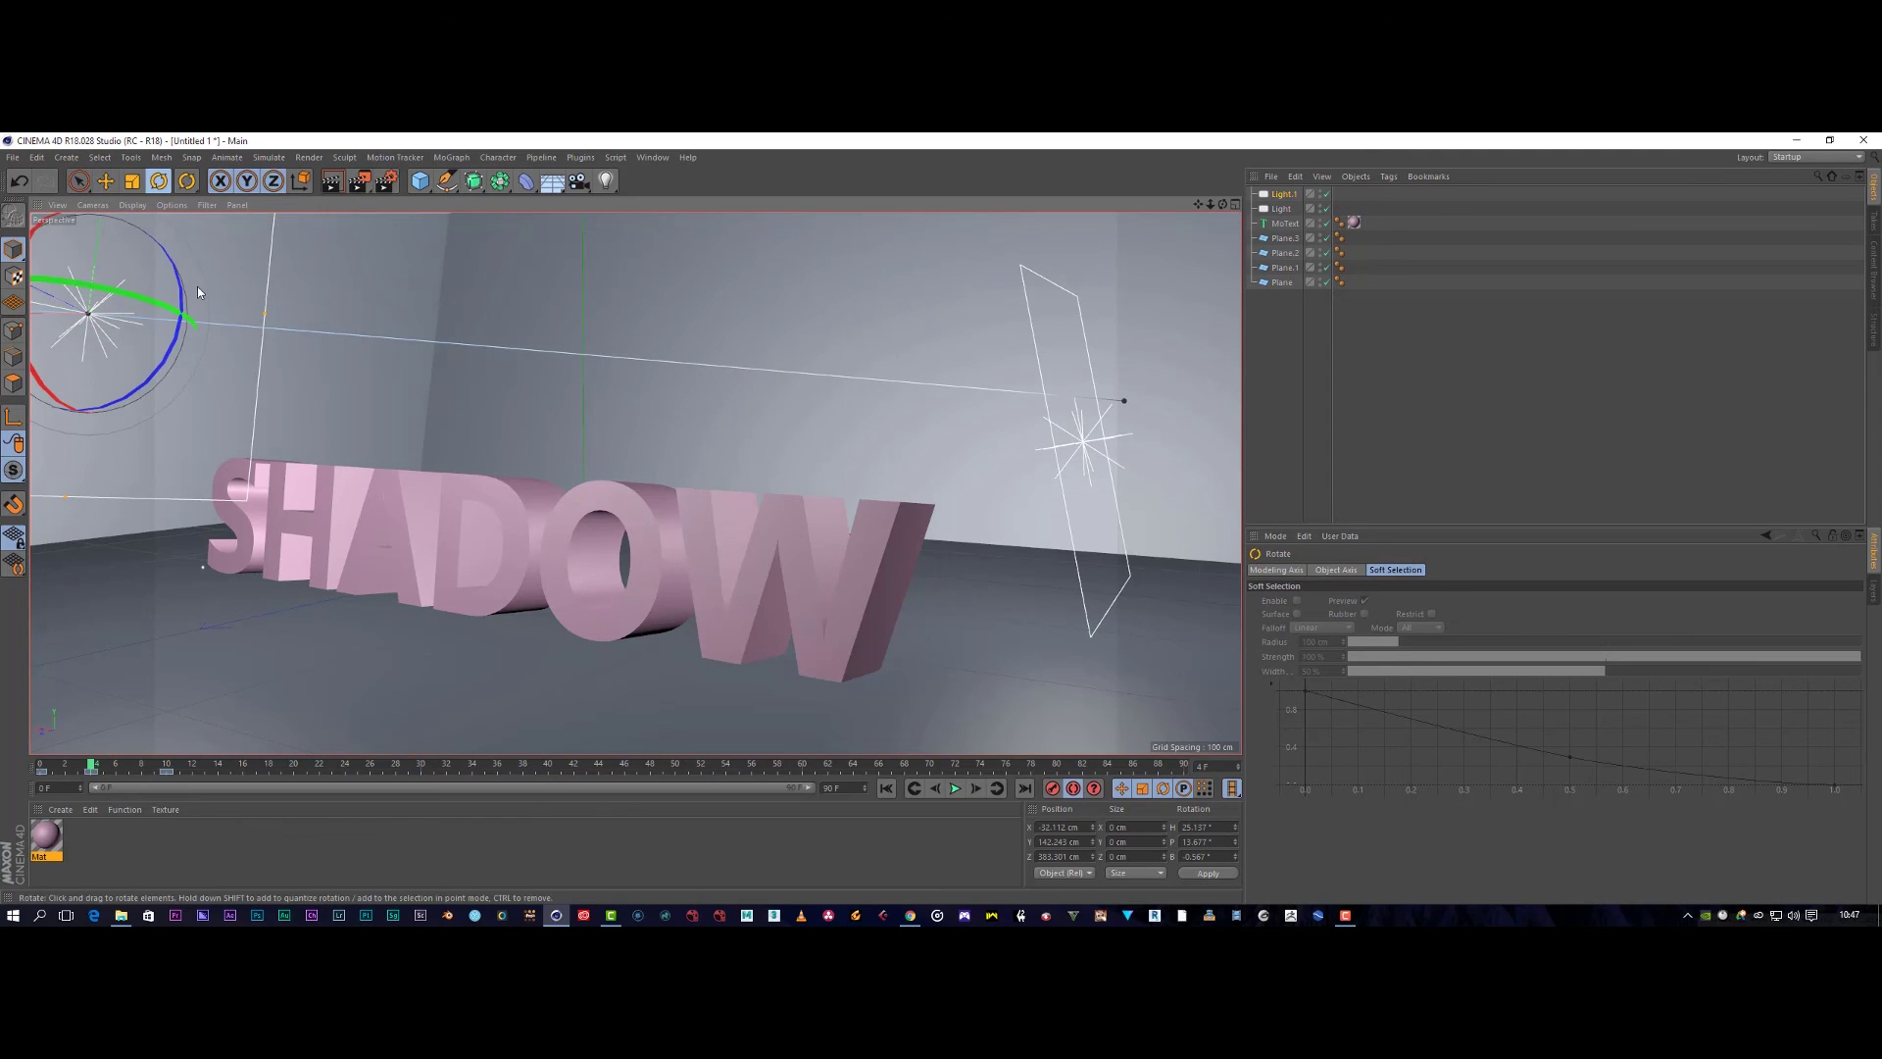
pyautogui.moveTo(198, 315); pyautogui.dragTo(60, 395)
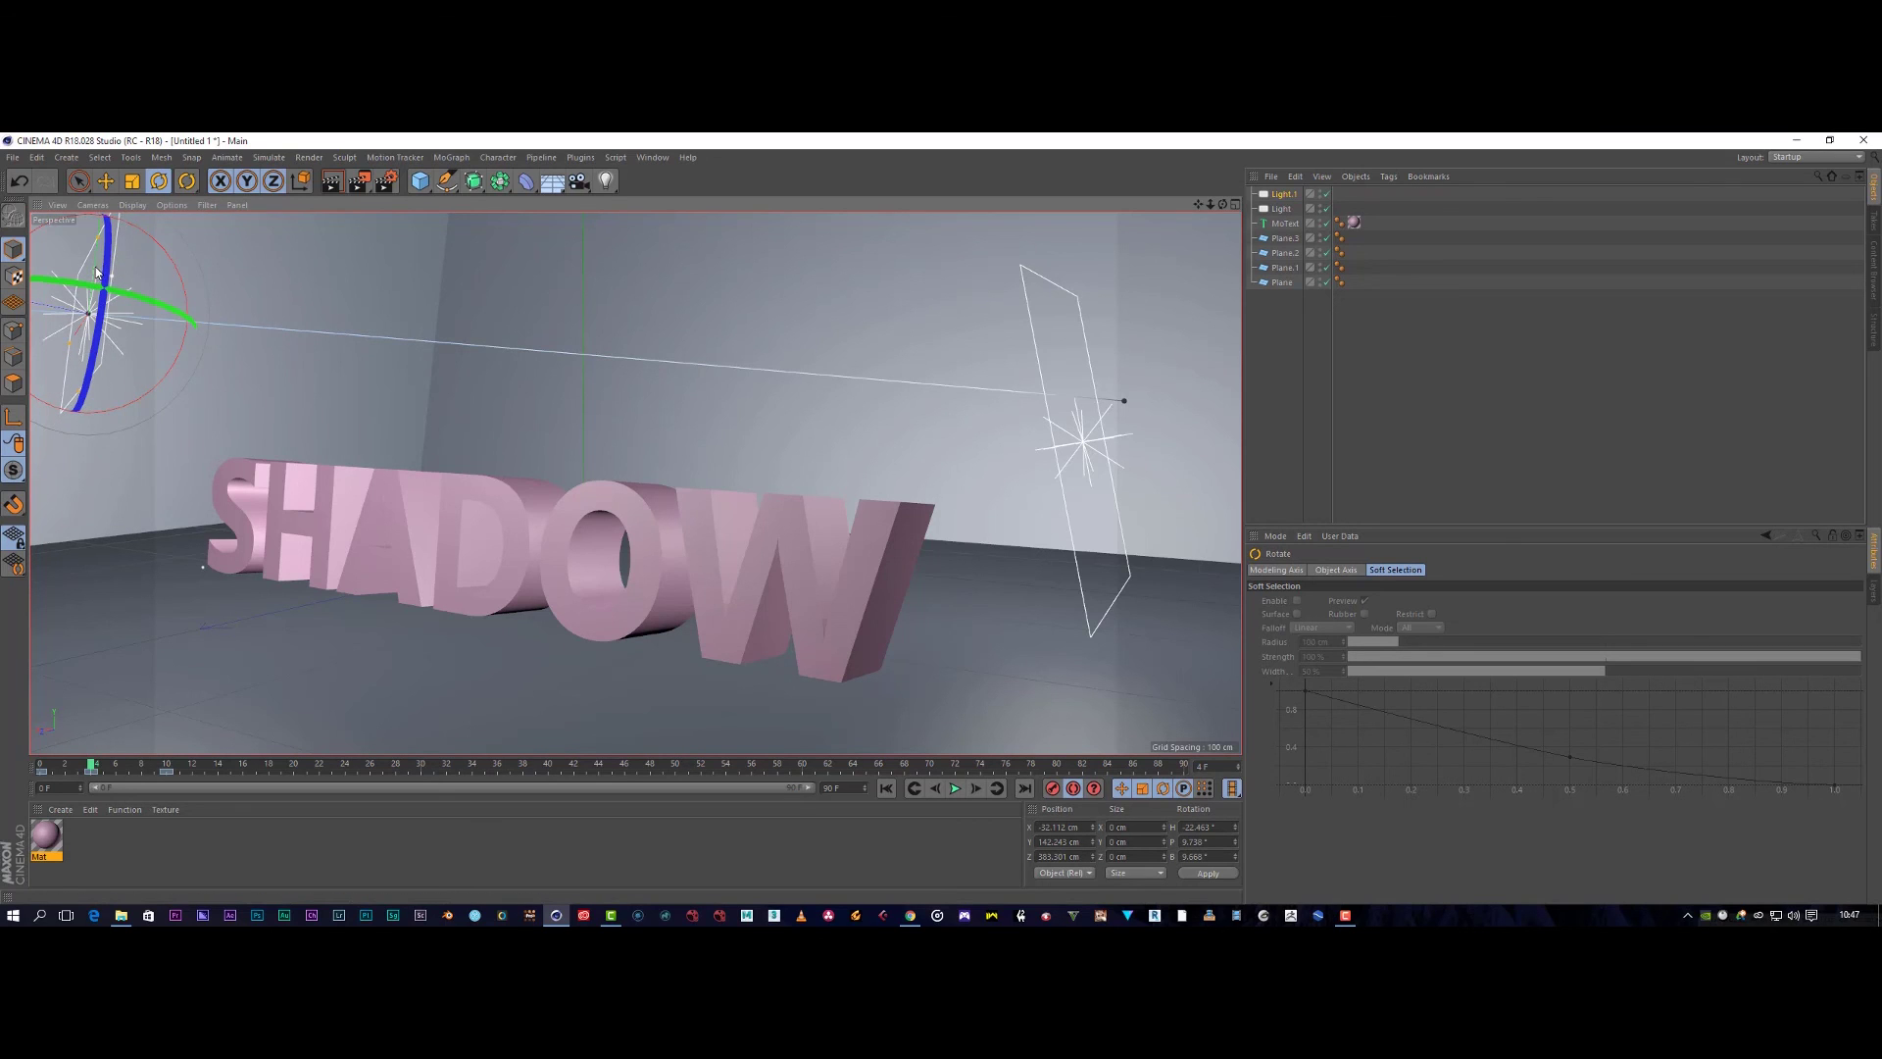
pyautogui.click(105, 180)
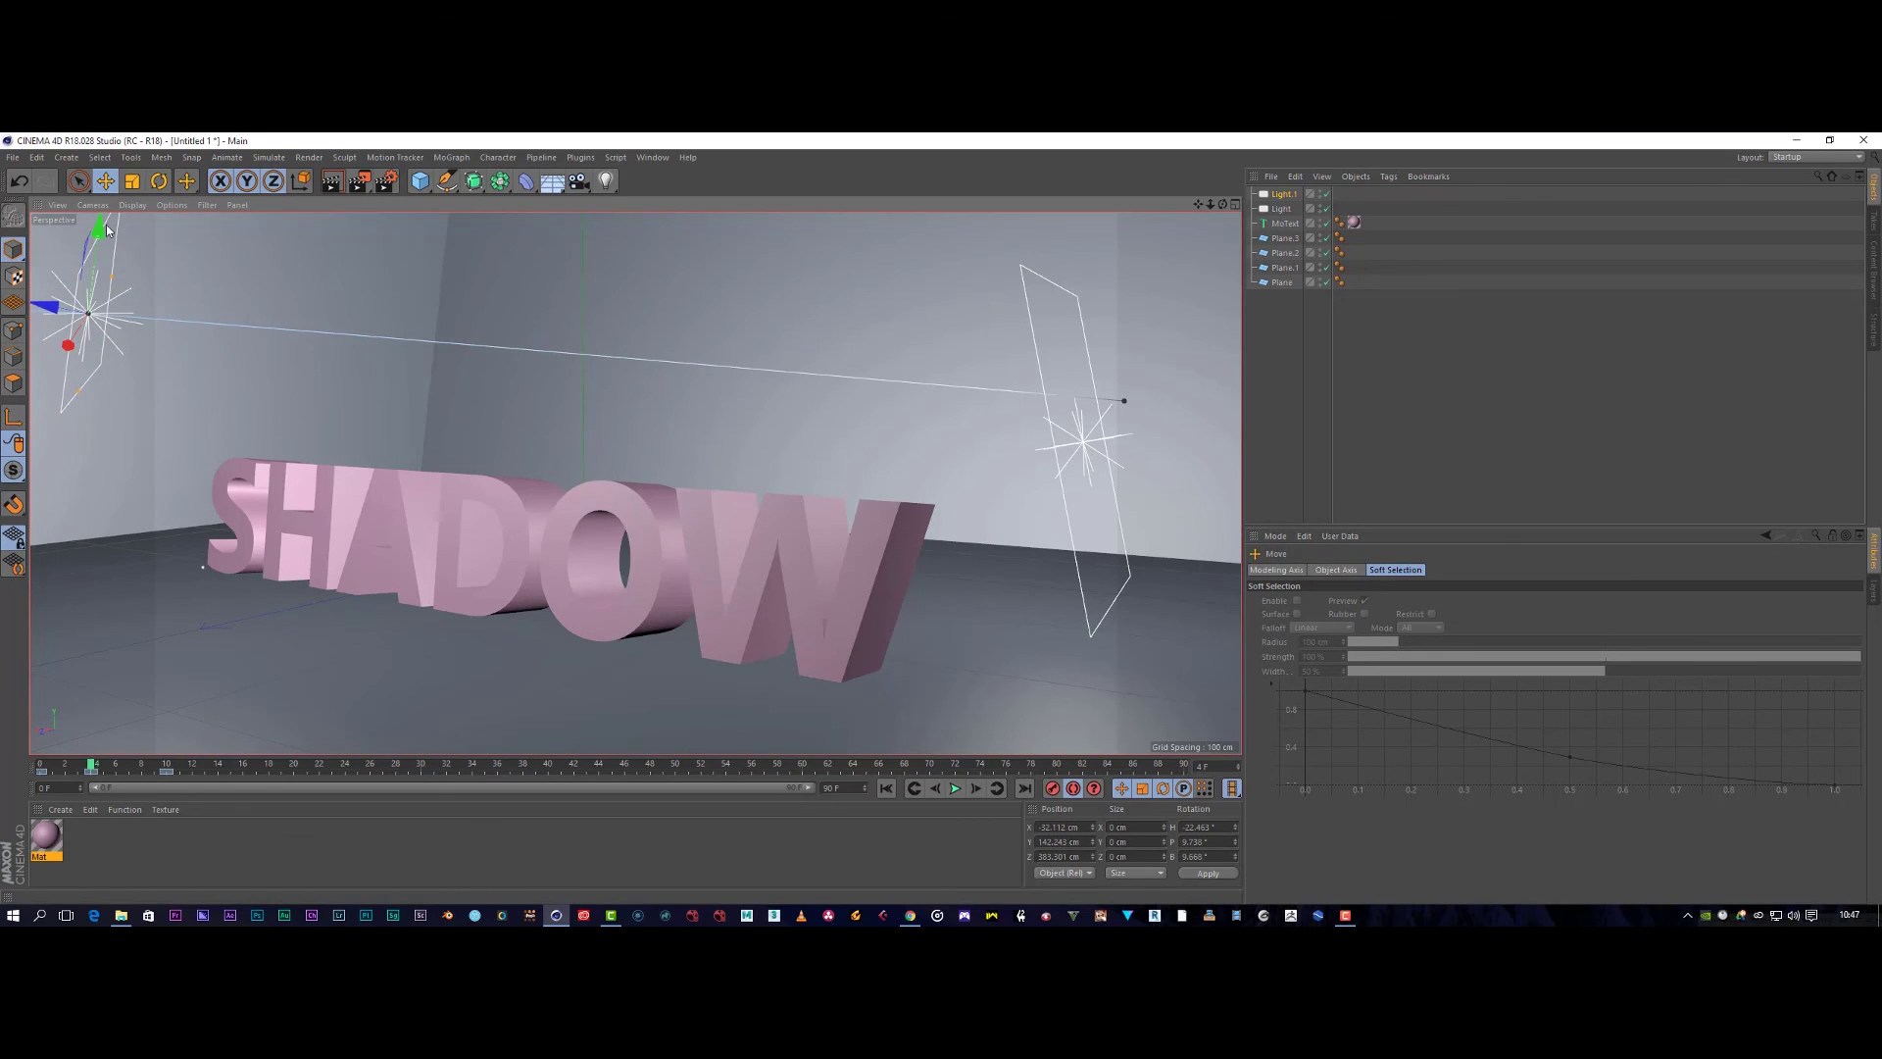
pyautogui.moveTo(102, 228); pyautogui.dragTo(86, 397)
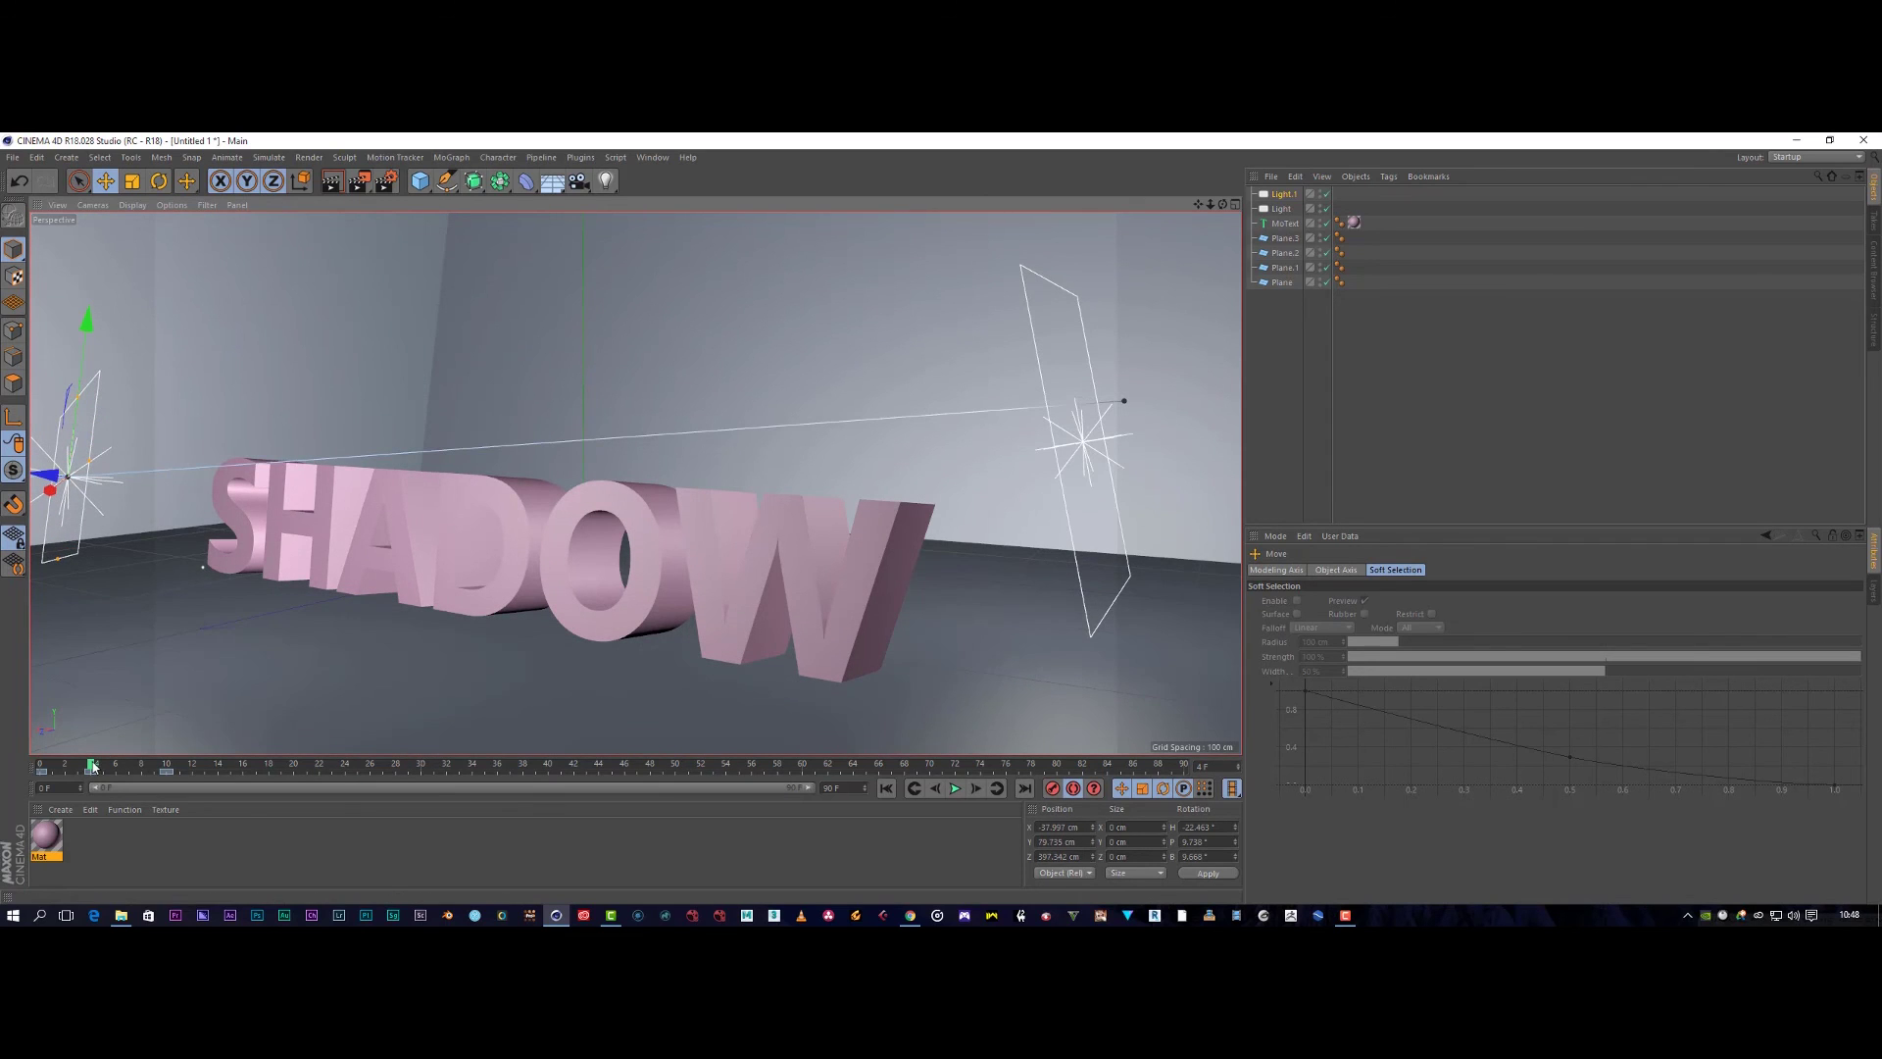
# Render the view at frame 4 to check the relocated light, and return to frame 0.
pyautogui.click(331, 182)
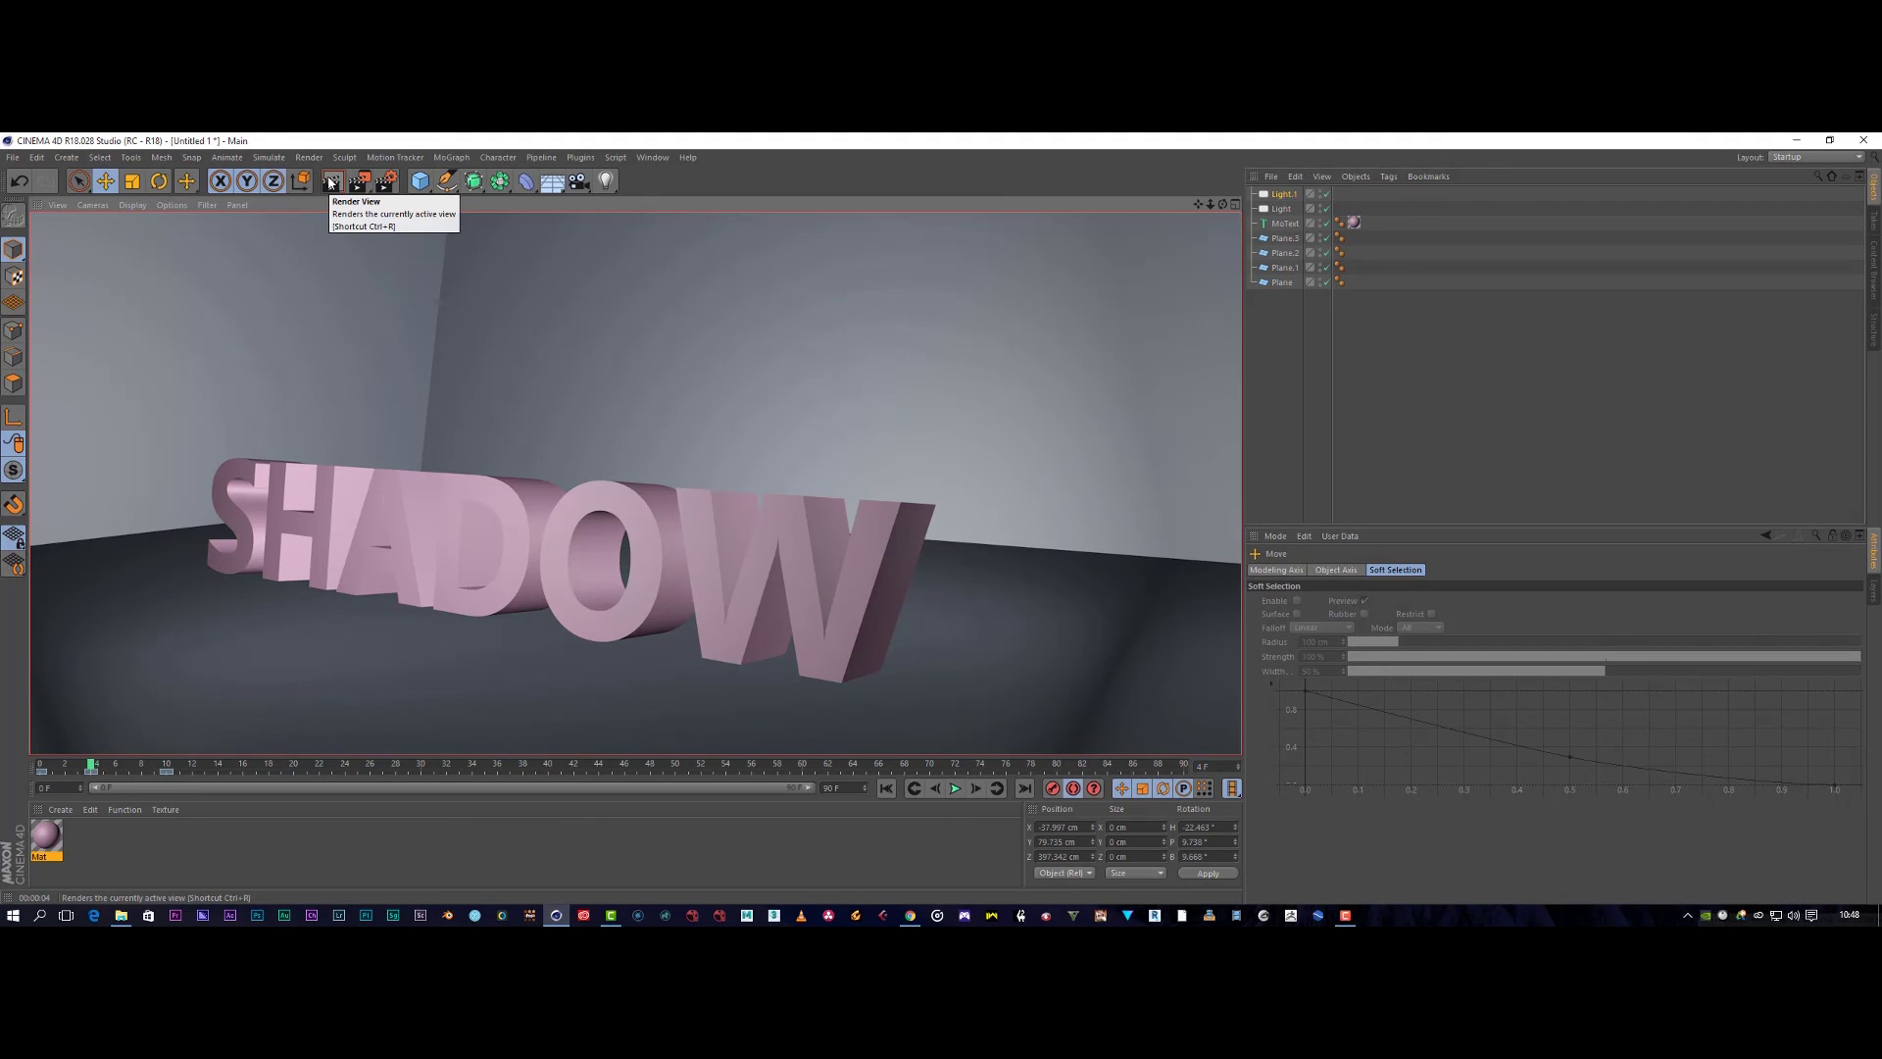
pyautogui.moveTo(93, 771); pyautogui.dragTo(37, 779)
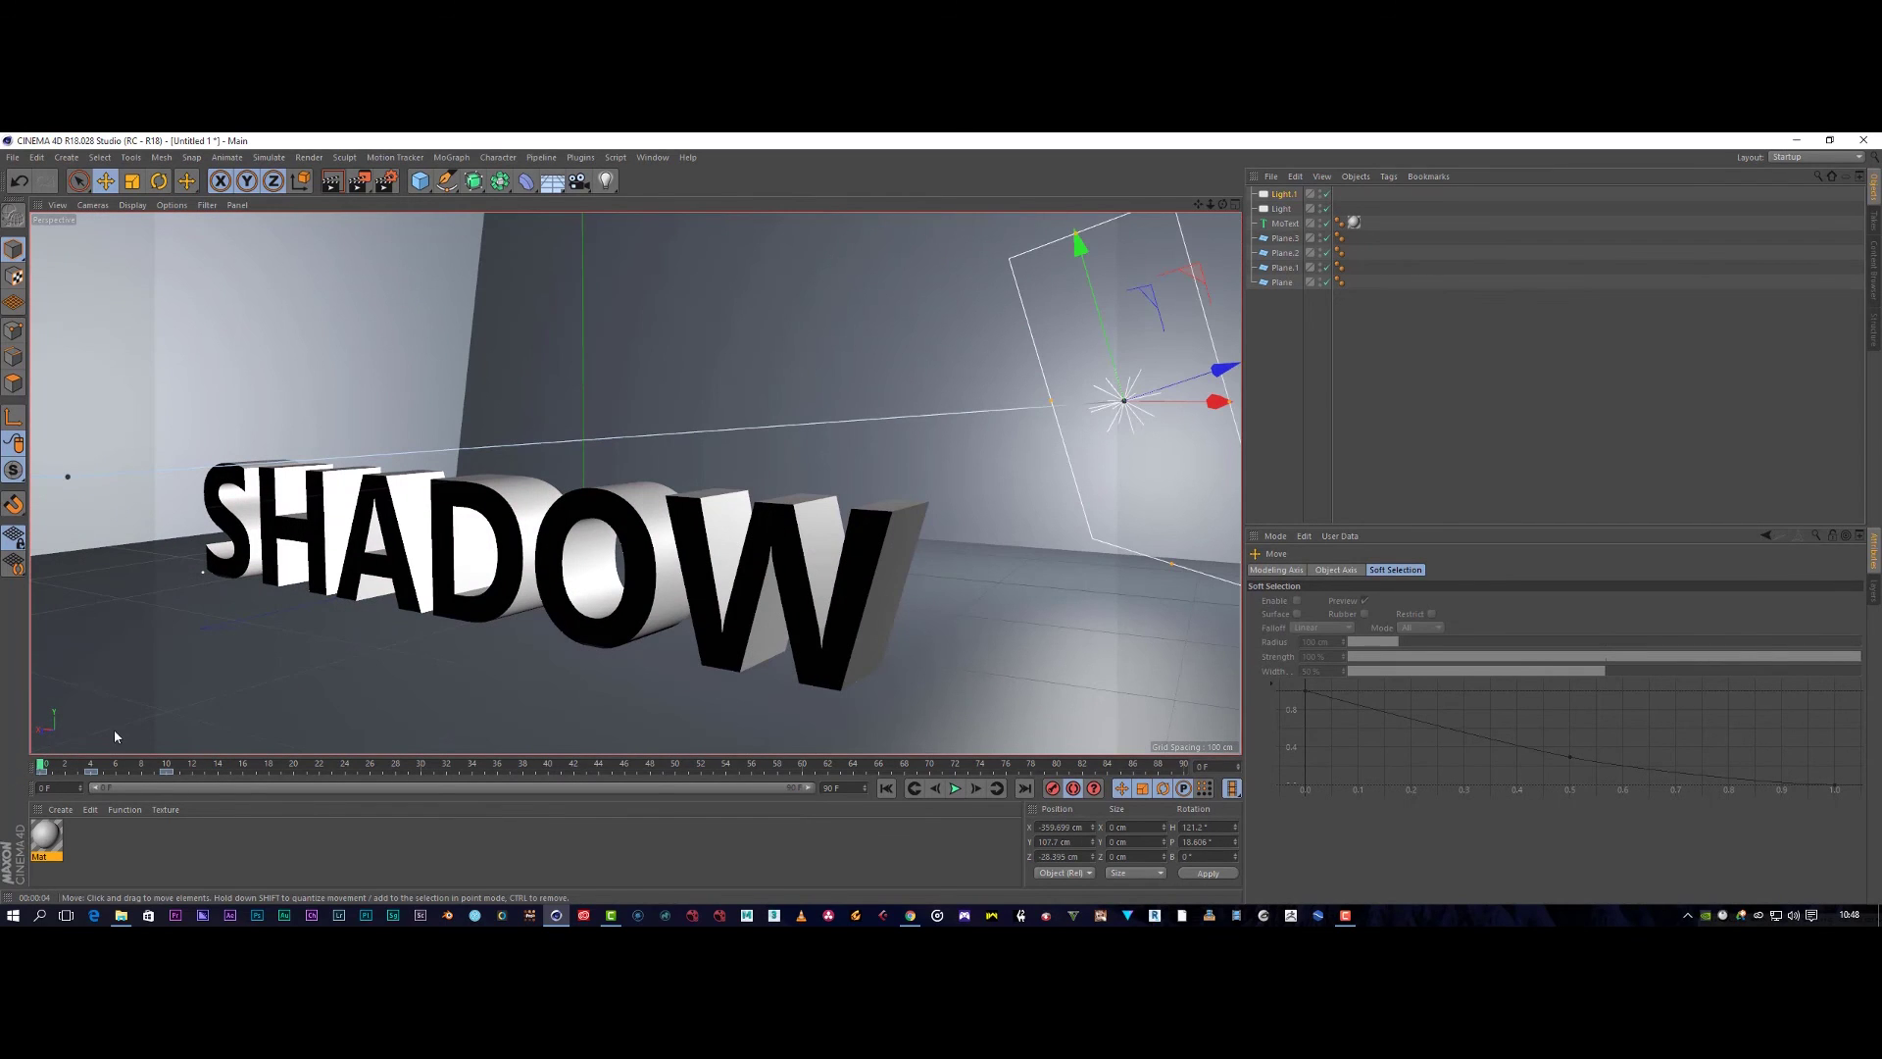